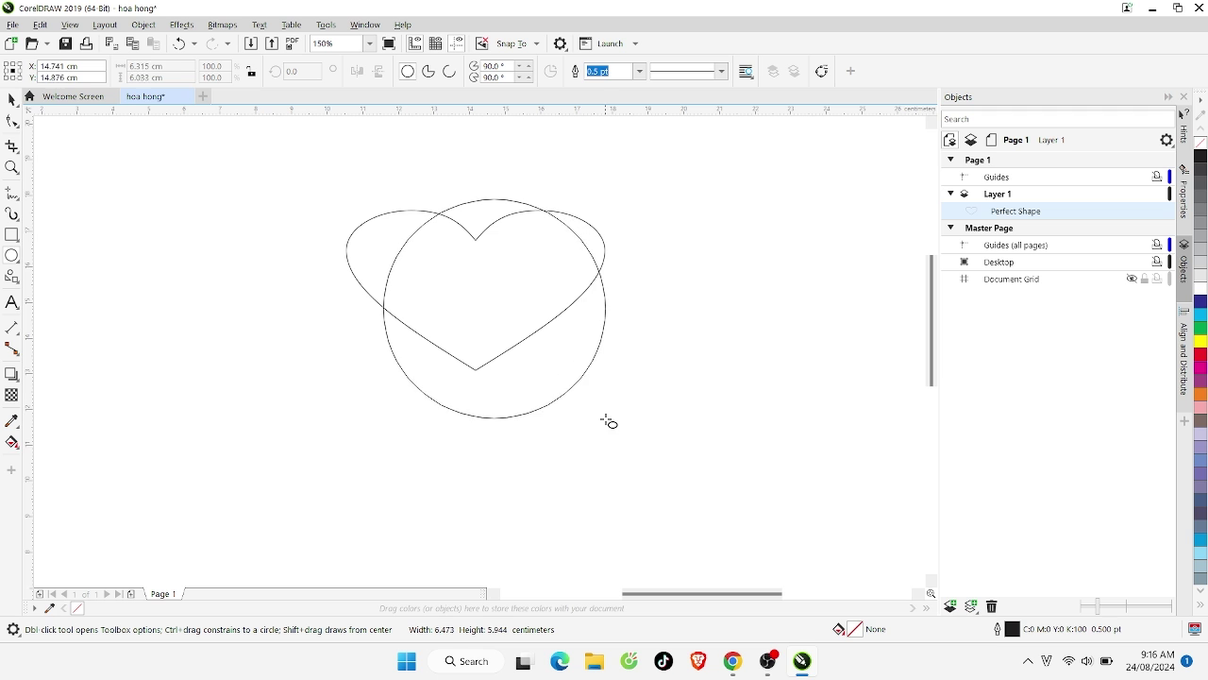
Centre the ellipse beneath the heart's notch and stretch it to about 8.84 cm wide by 8.14 cm high
{"action": "key", "text": "space"}
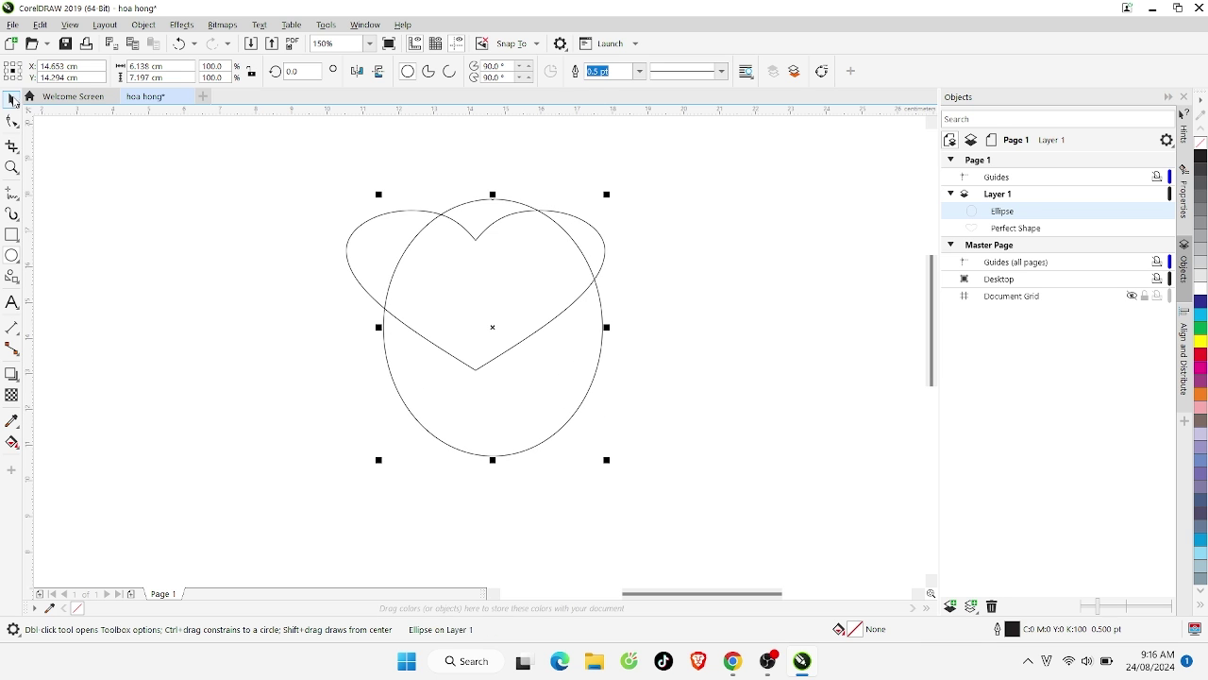
{"action": "left_click_drag", "start_coordinate": [491, 327], "coordinate": [474, 370]}
{"action": "left_click_drag", "start_coordinate": [475, 237], "coordinate": [479, 208]}
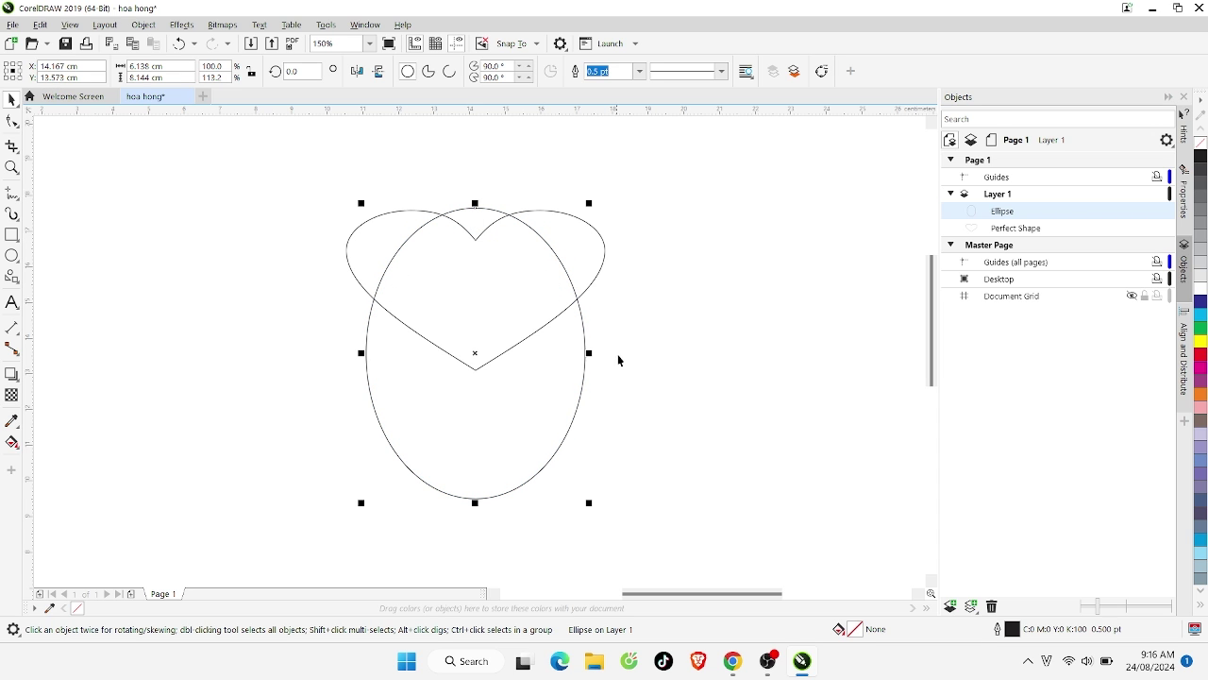
{"action": "left_click_drag", "start_coordinate": [587, 351], "coordinate": [615, 362]}
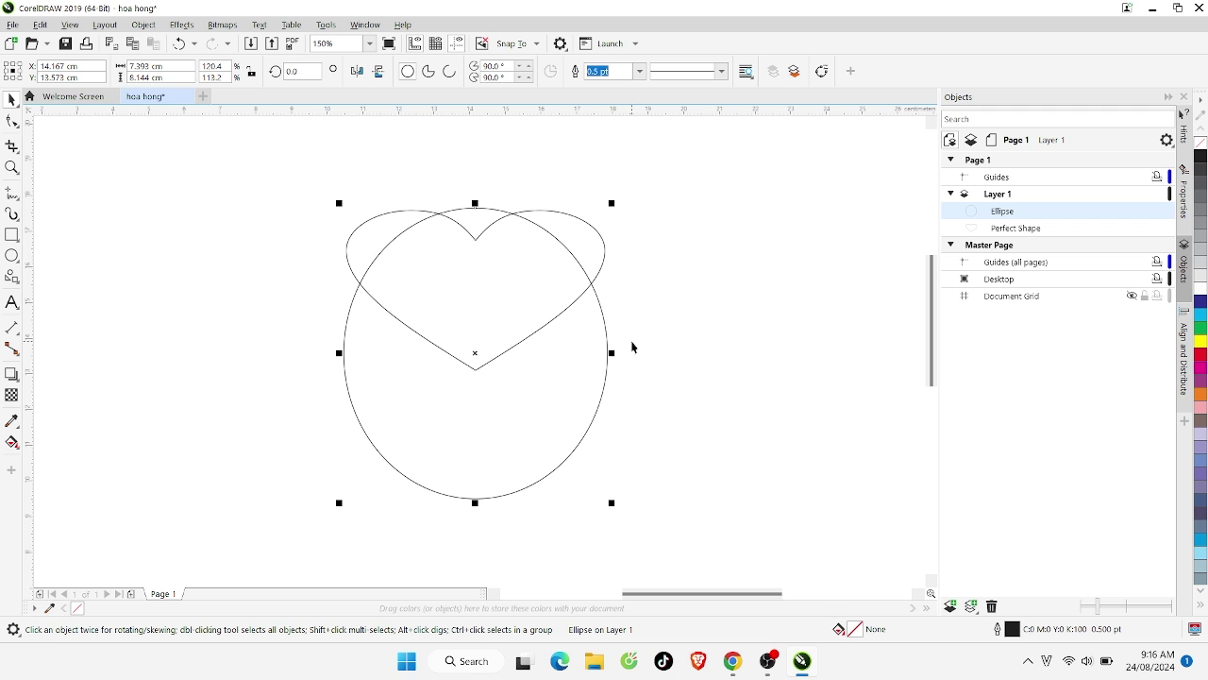
{"action": "left_click_drag", "start_coordinate": [614, 353], "coordinate": [639, 351]}
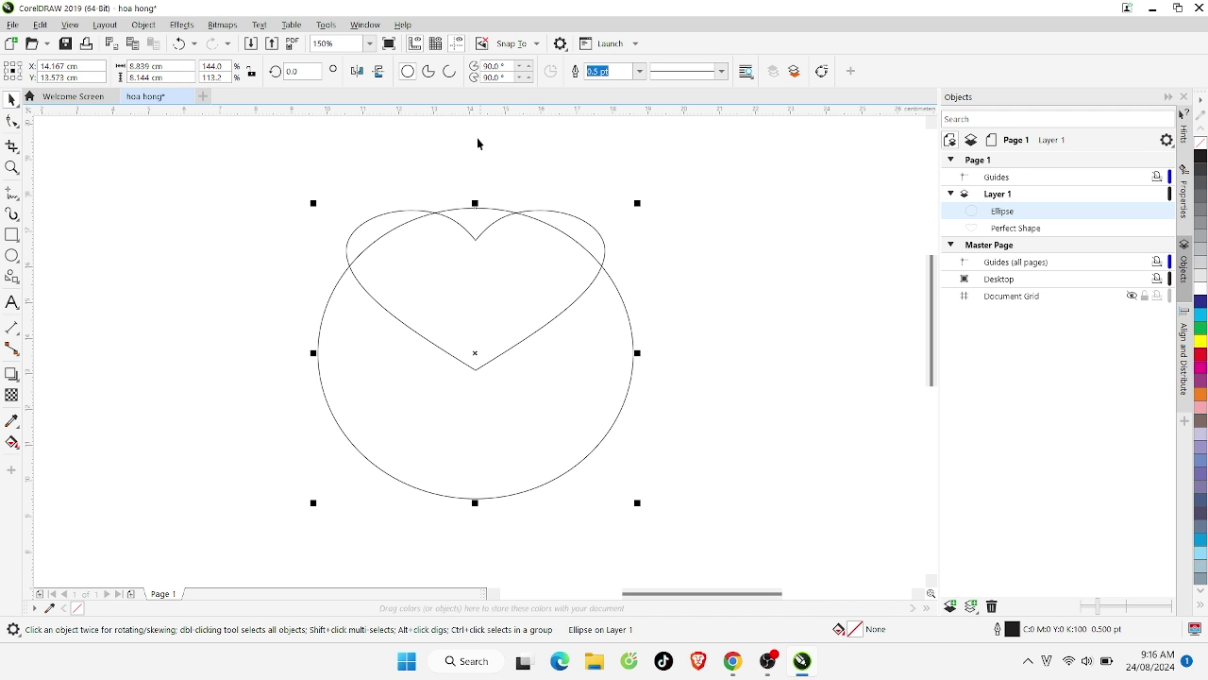
Trim the ellipse with the heart and break the trimmed curve apart into separate pieces
{"action": "left_click", "coordinate": [390, 223], "text": "shift"}
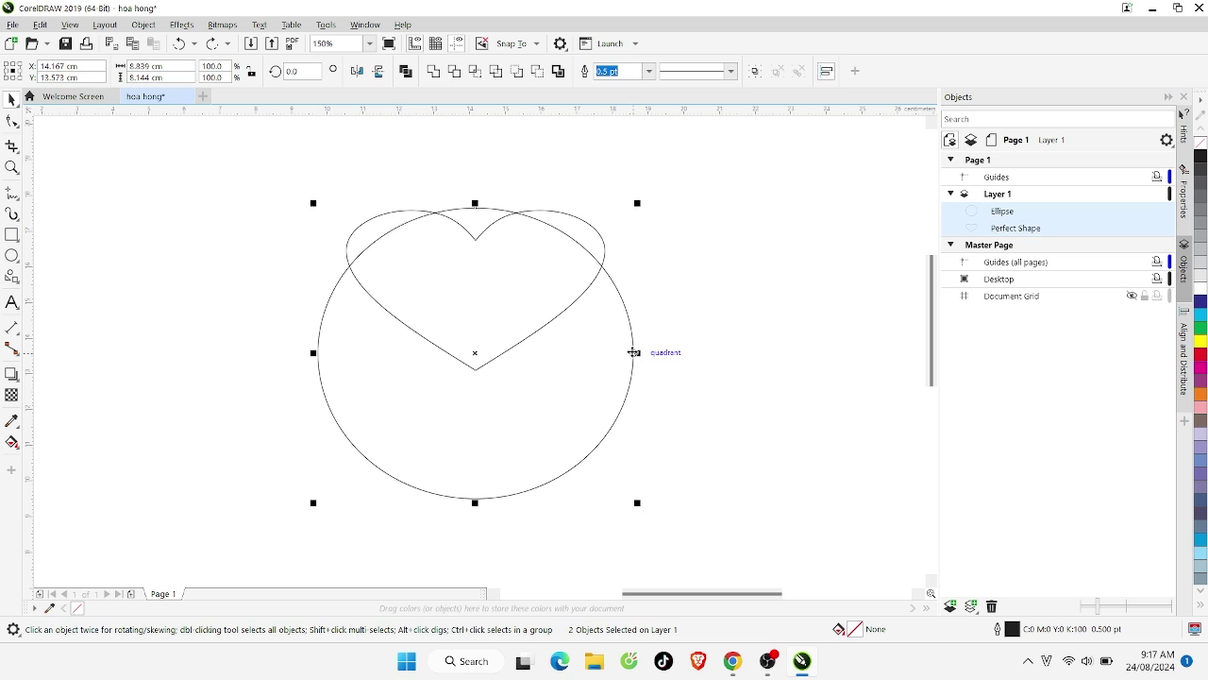
{"action": "left_click", "coordinate": [454, 72]}
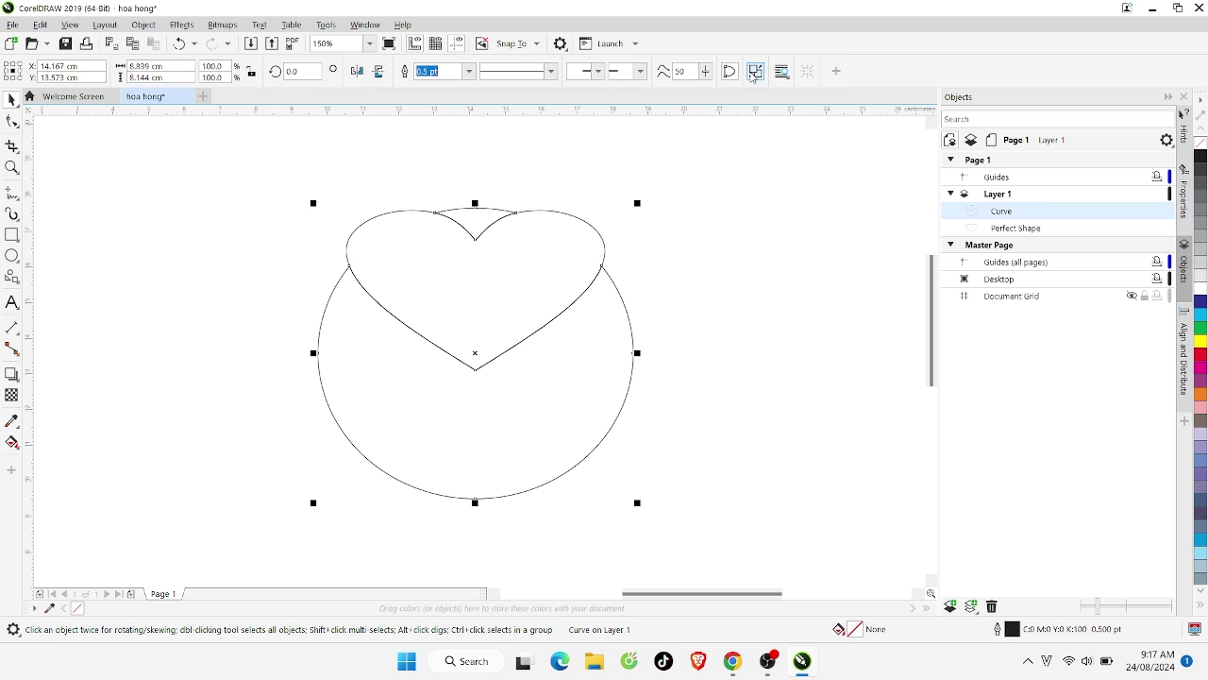
{"action": "left_click", "coordinate": [755, 72]}
Reshape the left side of the large lower curve, moving its side node outward and down and bending the upper segment inward
{"action": "key", "text": "F10"}
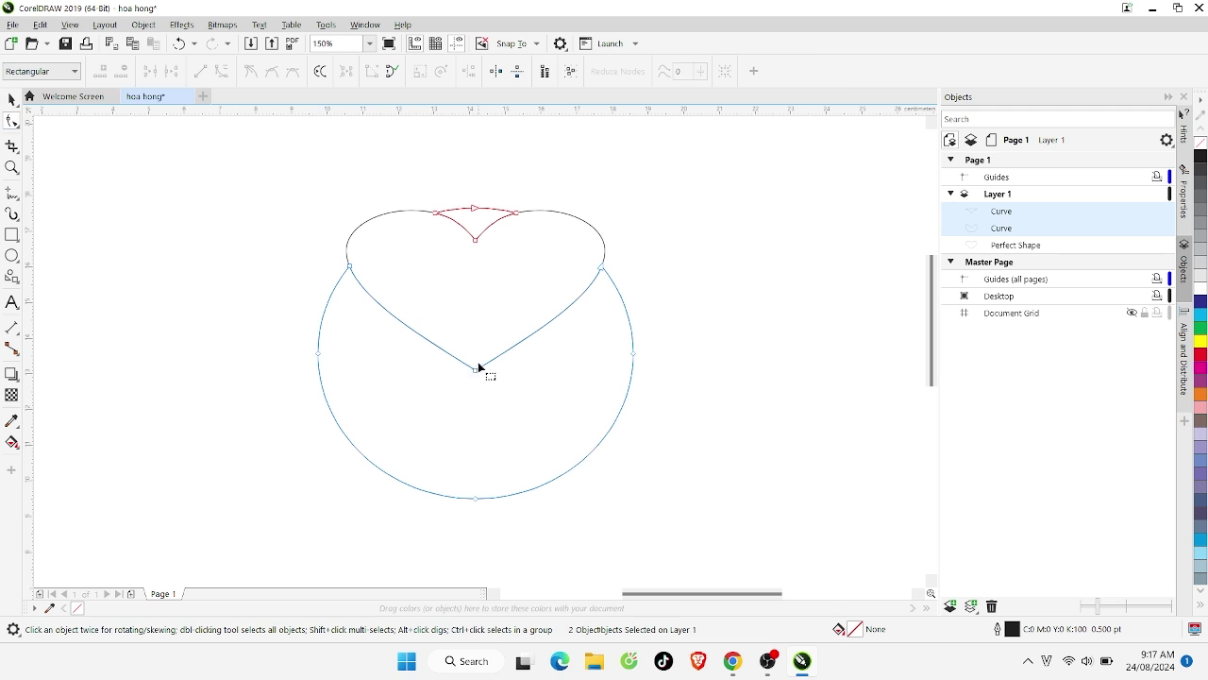
{"action": "left_click", "coordinate": [319, 354]}
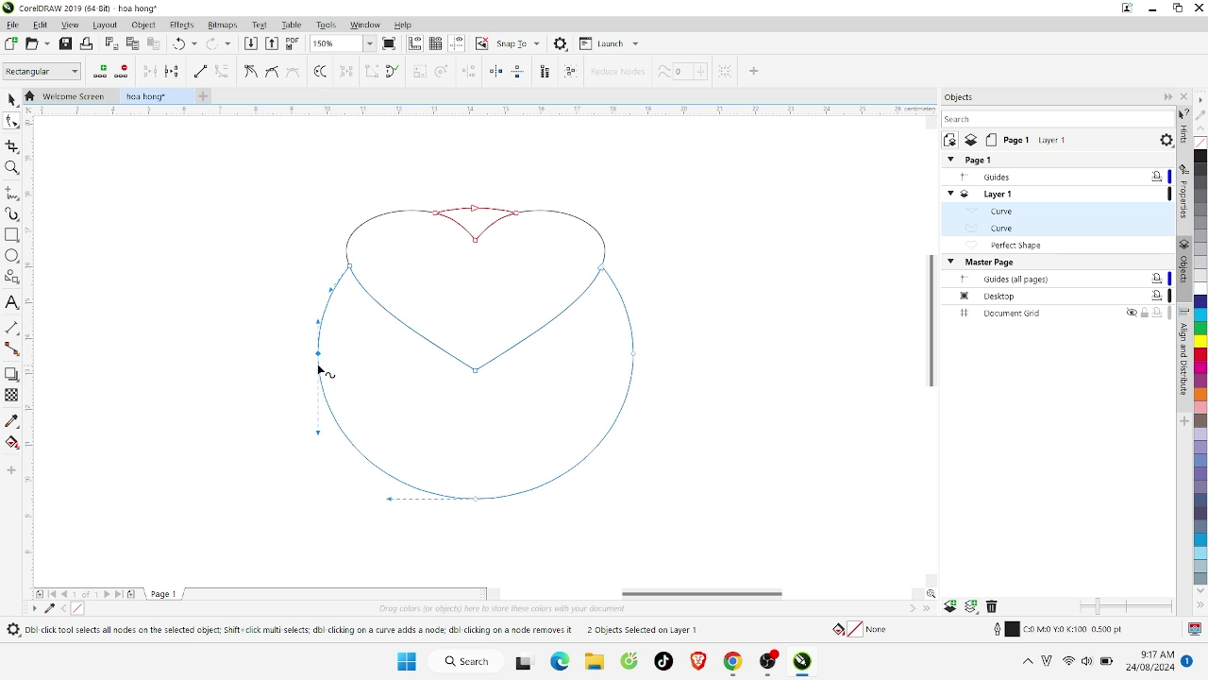
{"action": "left_click_drag", "start_coordinate": [319, 355], "coordinate": [337, 386]}
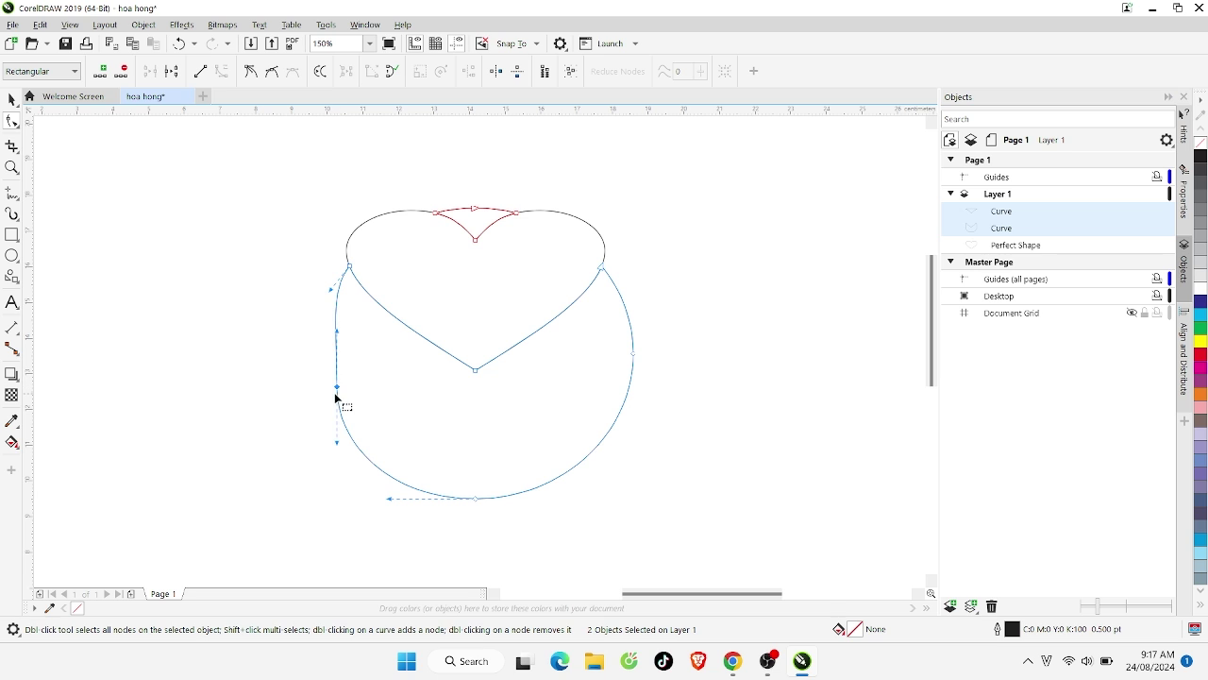
{"action": "left_click_drag", "start_coordinate": [340, 391], "coordinate": [314, 385]}
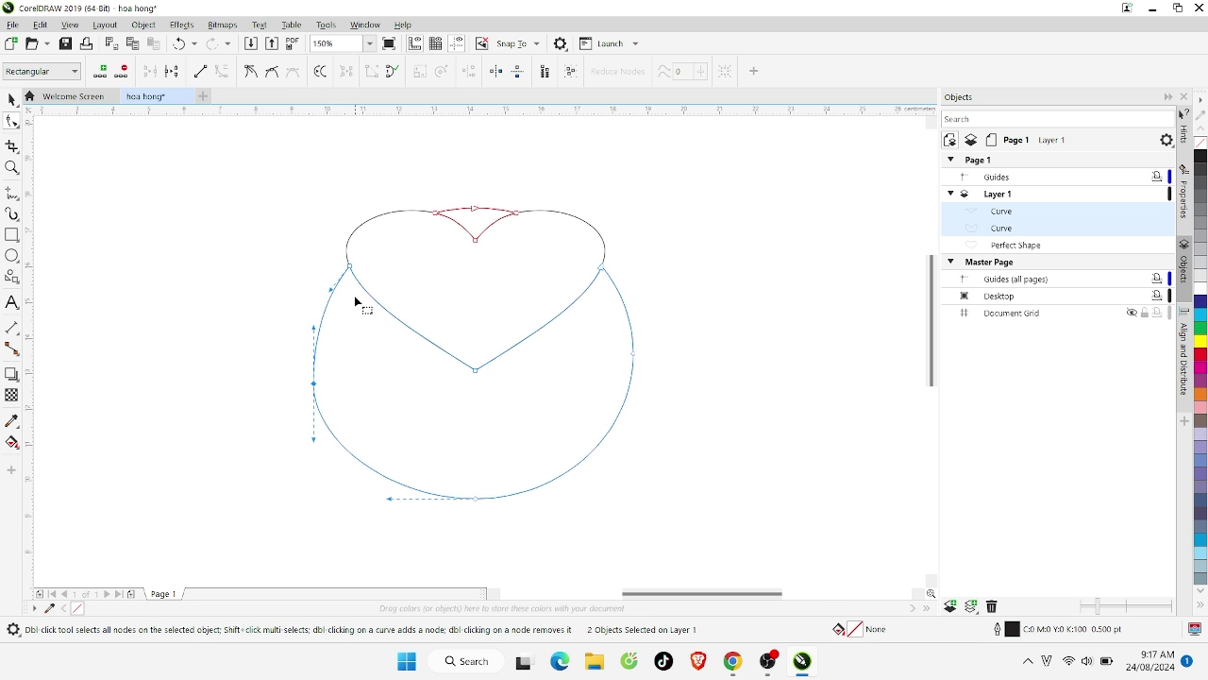
{"action": "left_click_drag", "start_coordinate": [332, 291], "coordinate": [372, 318]}
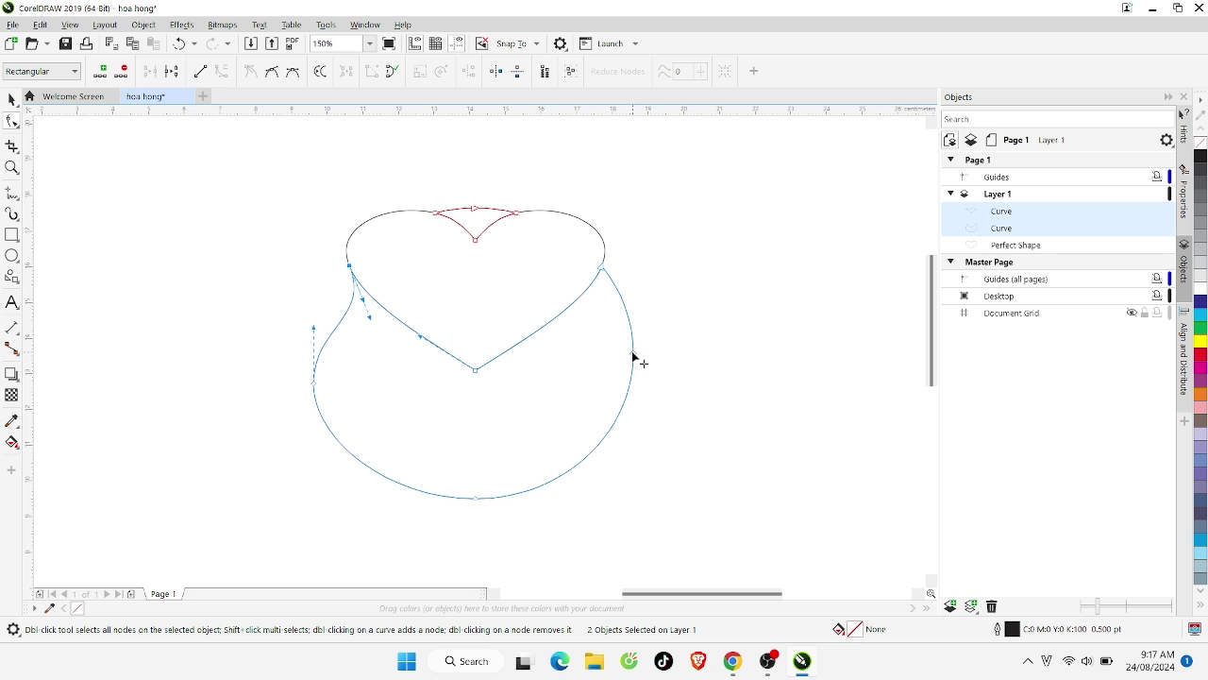
Reshape the right side of the large lower curve to mirror the left, with a lowered side node and an inward-curved neck
{"action": "left_click_drag", "start_coordinate": [633, 358], "coordinate": [646, 385]}
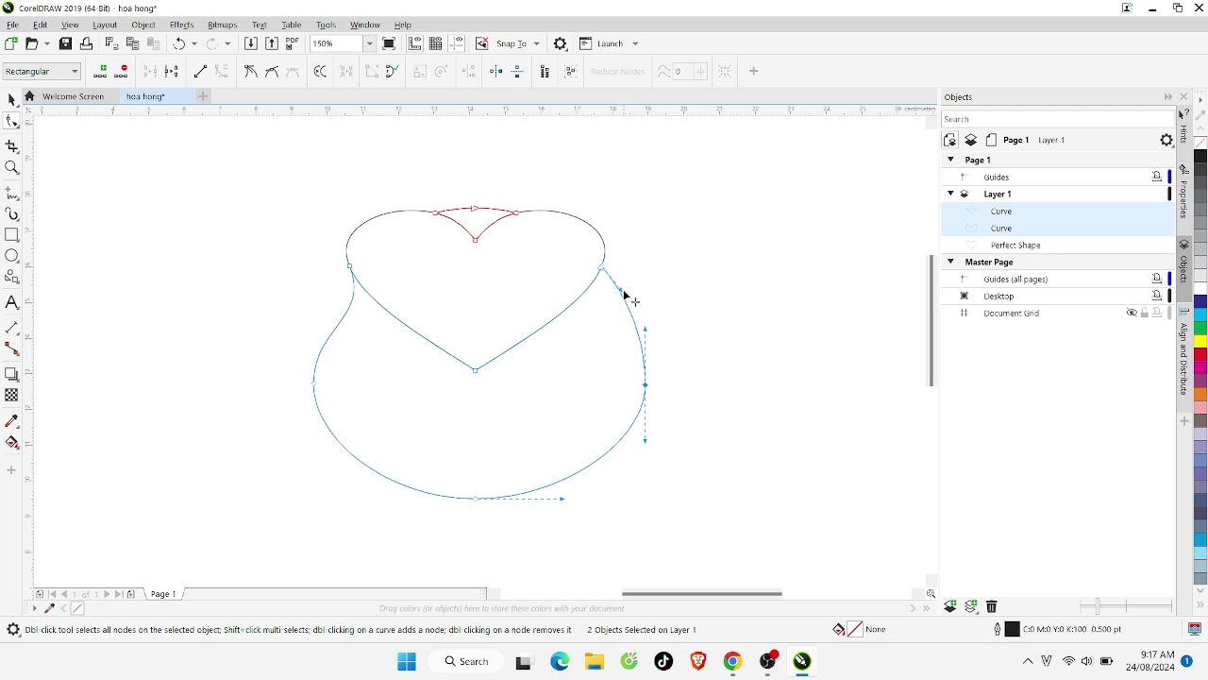
{"action": "left_click_drag", "start_coordinate": [624, 294], "coordinate": [596, 318]}
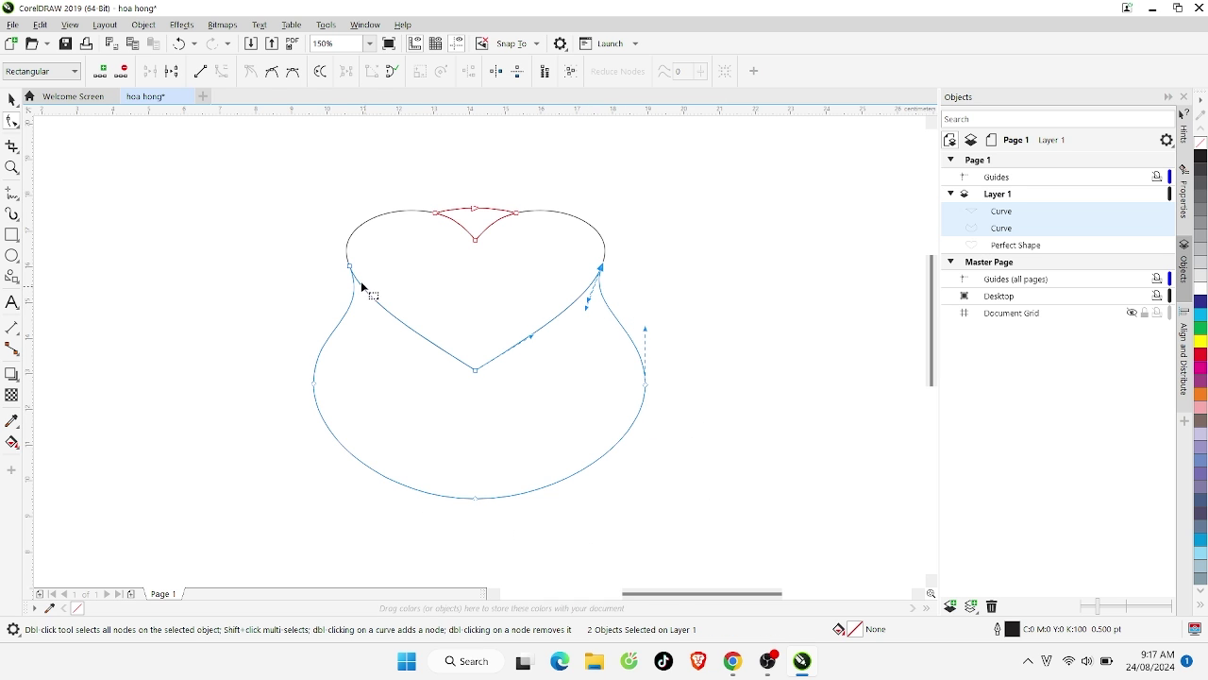
{"action": "left_click", "coordinate": [12, 99]}
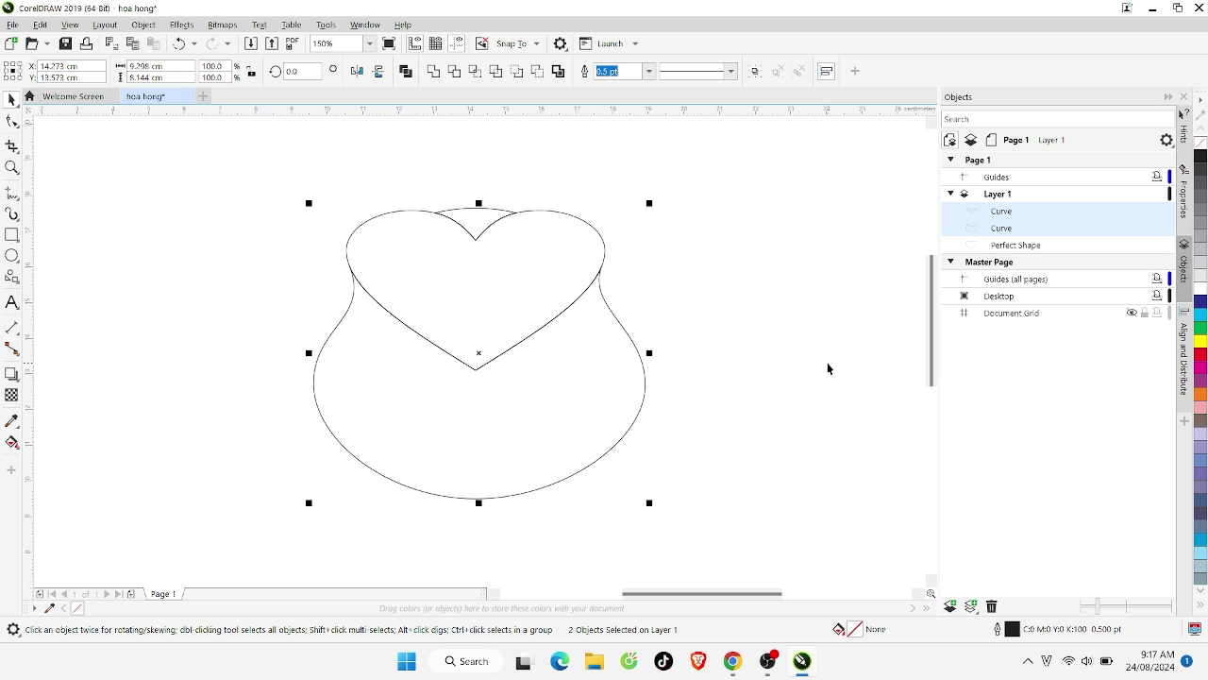
{"action": "left_click", "coordinate": [92, 299]}
Draw a small ellipse about 2.77 cm wide by 1 cm high inside the heart, just below its notch
{"action": "left_click", "coordinate": [11, 255]}
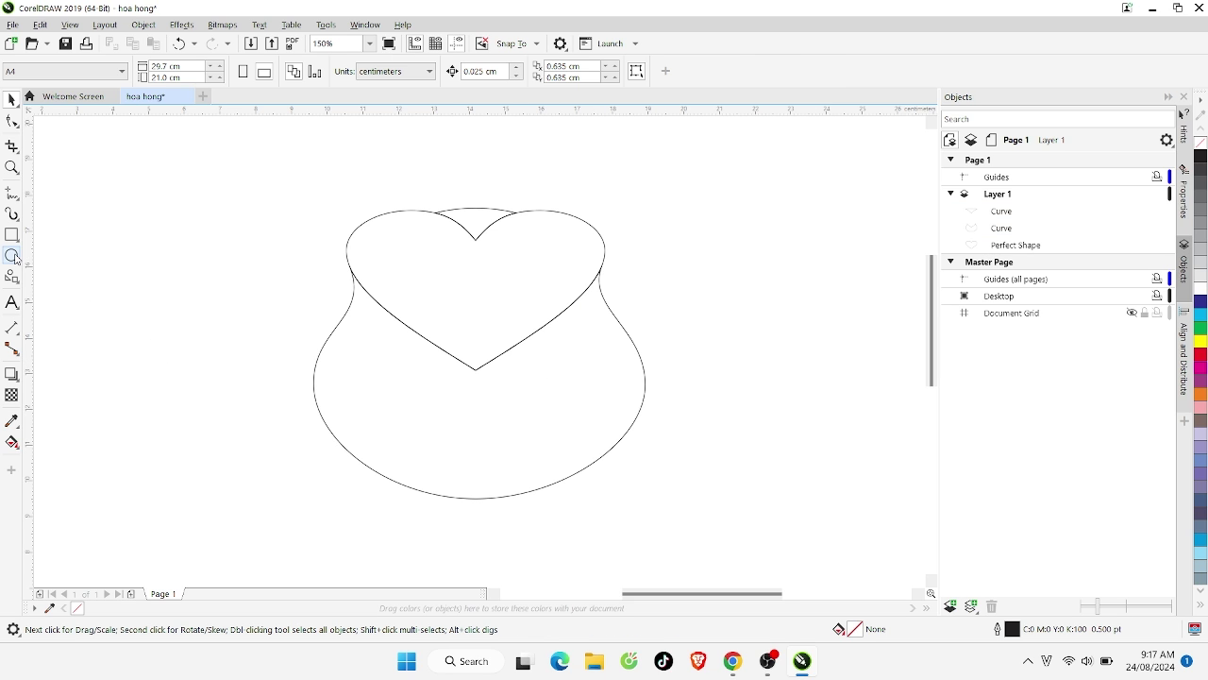
{"action": "left_click_drag", "start_coordinate": [455, 238], "coordinate": [557, 276]}
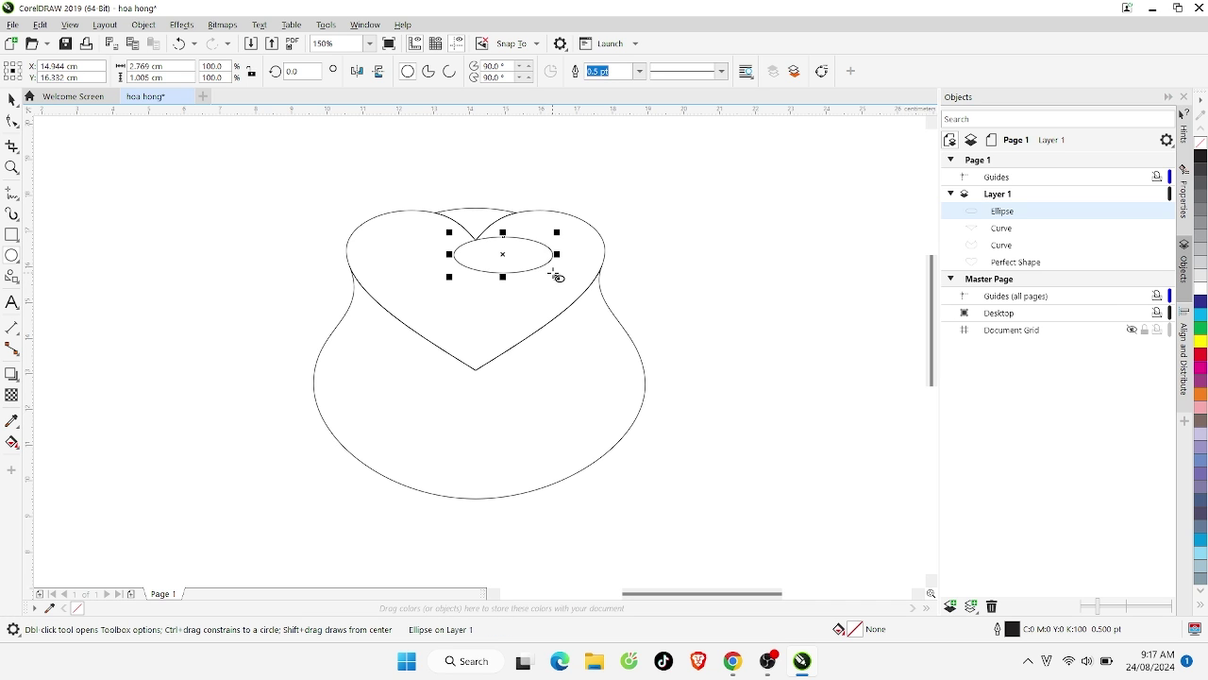
{"action": "left_click", "coordinate": [557, 275]}
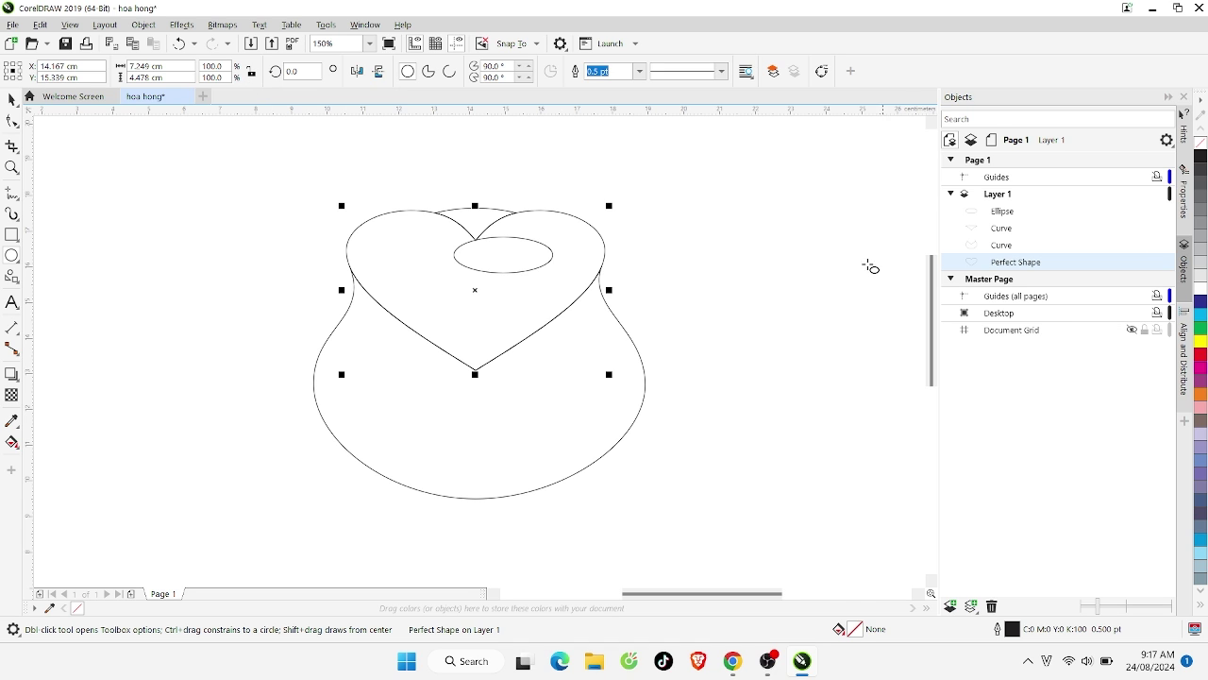
Centre the small ellipse under the heart's notch and stretch it downward to about 1.45 cm high
{"action": "left_click", "coordinate": [18, 106]}
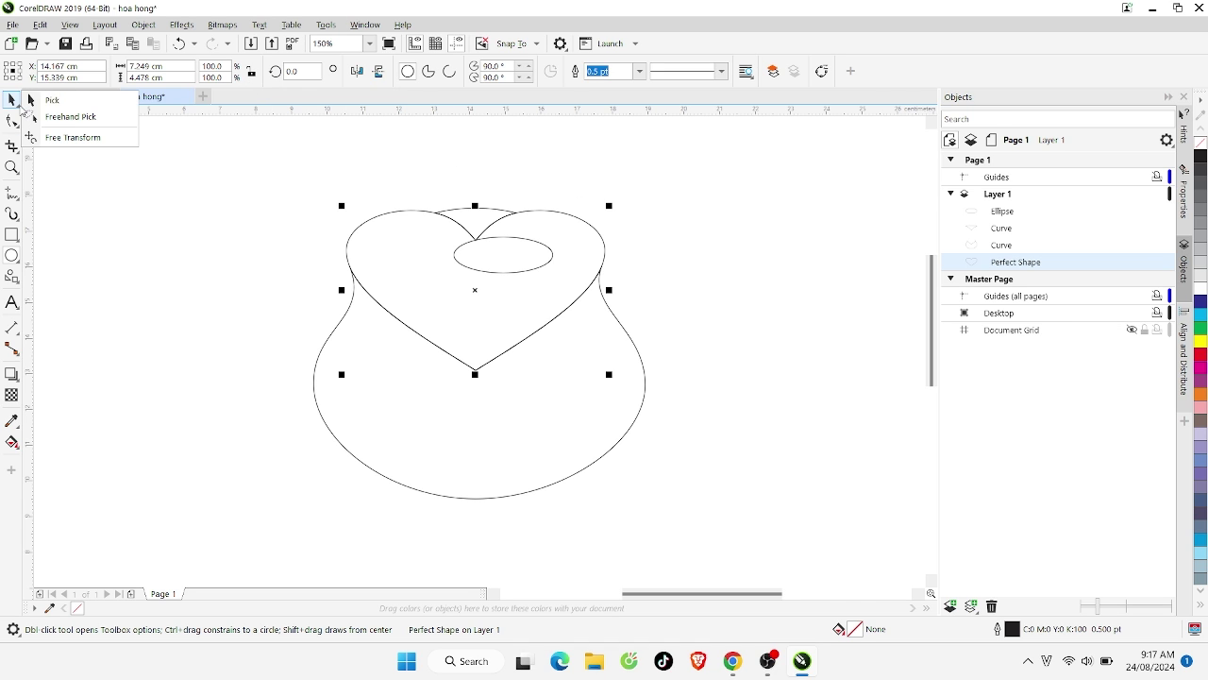
{"action": "left_click", "coordinate": [46, 107]}
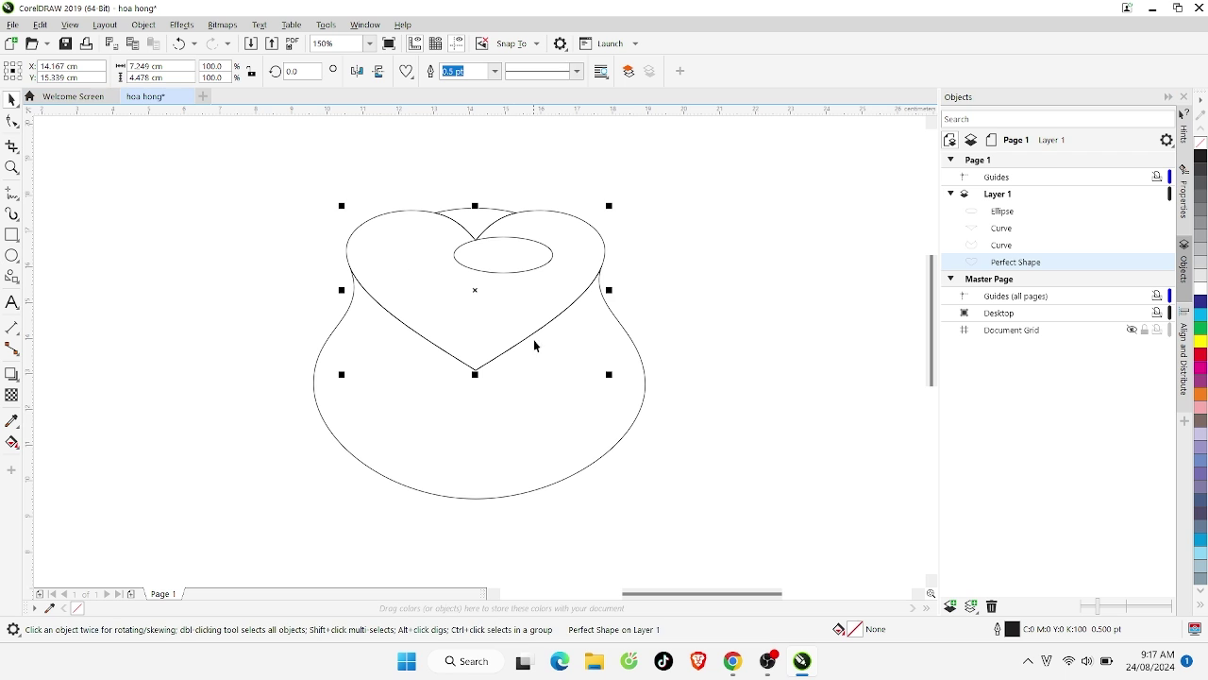
{"action": "left_click", "coordinate": [513, 279]}
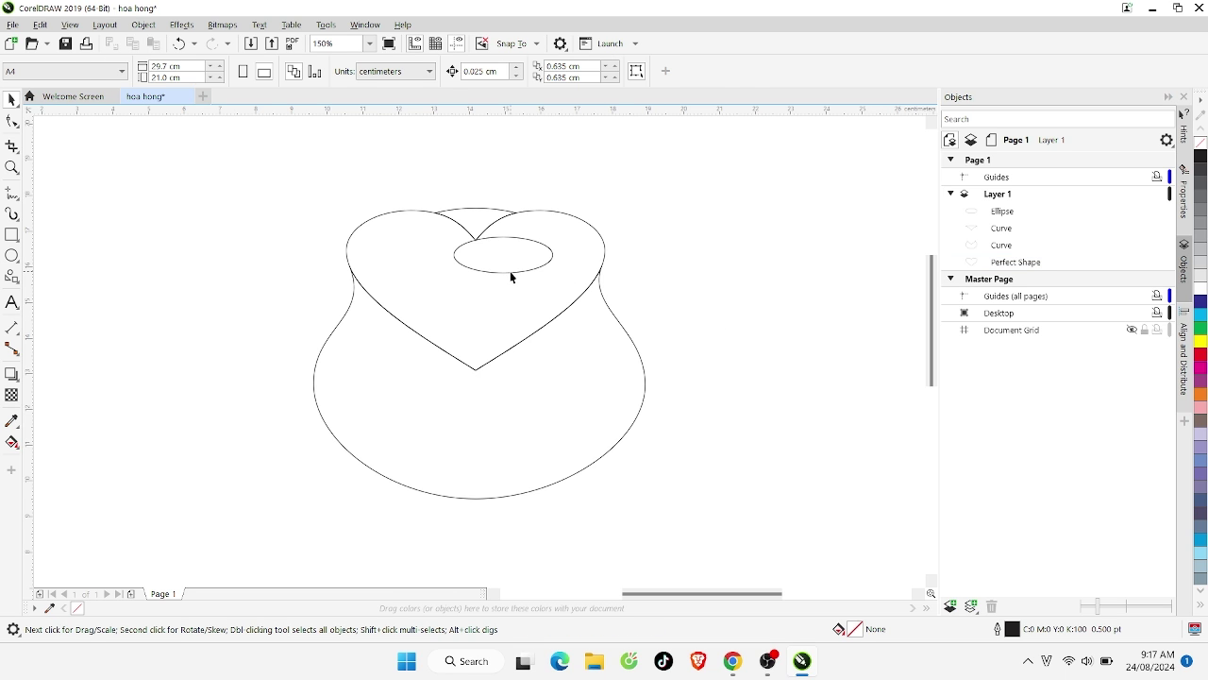
{"action": "left_click", "coordinate": [511, 273]}
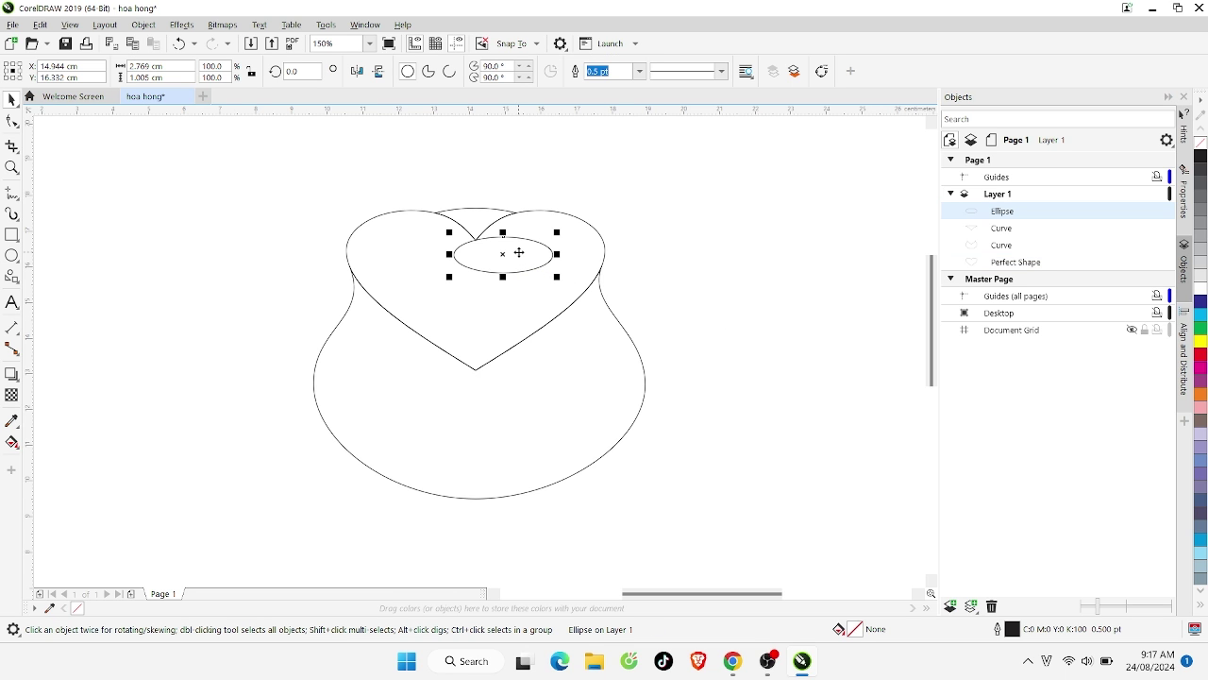
{"action": "mouse_move", "coordinate": [505, 257]}
{"action": "left_mouse_down"}
{"action": "mouse_move", "coordinate": [476, 268]}
{"action": "mouse_move", "coordinate": [480, 240]}
{"action": "mouse_move", "coordinate": [475, 257]}
{"action": "left_mouse_up"}
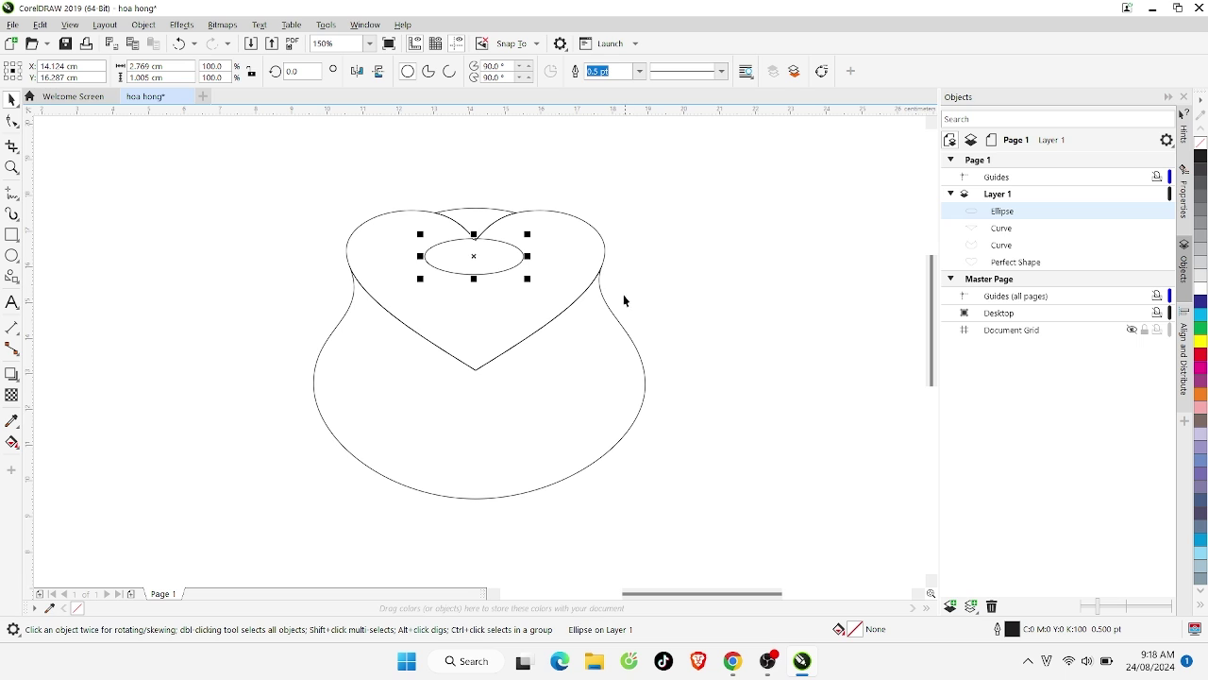
{"action": "left_click_drag", "start_coordinate": [473, 278], "coordinate": [474, 295]}
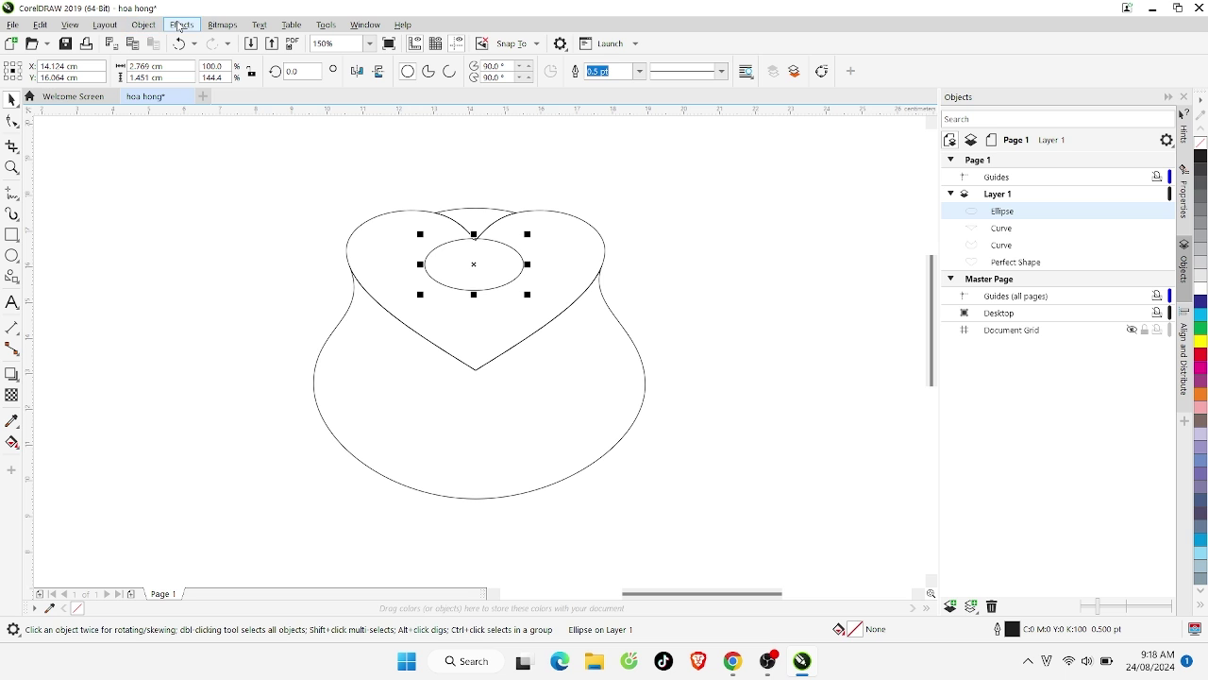
Convert the small ellipse to curves and add a node on its lower-left segment
{"action": "left_click", "coordinate": [144, 25]}
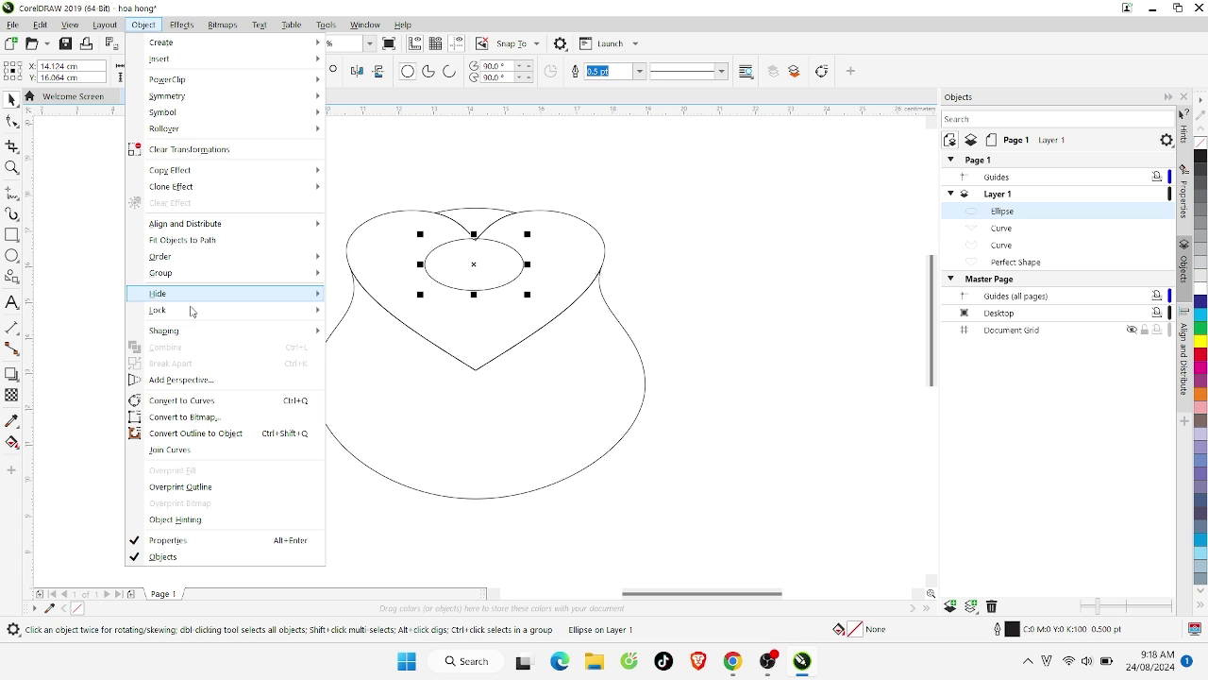
{"action": "left_click", "coordinate": [196, 400]}
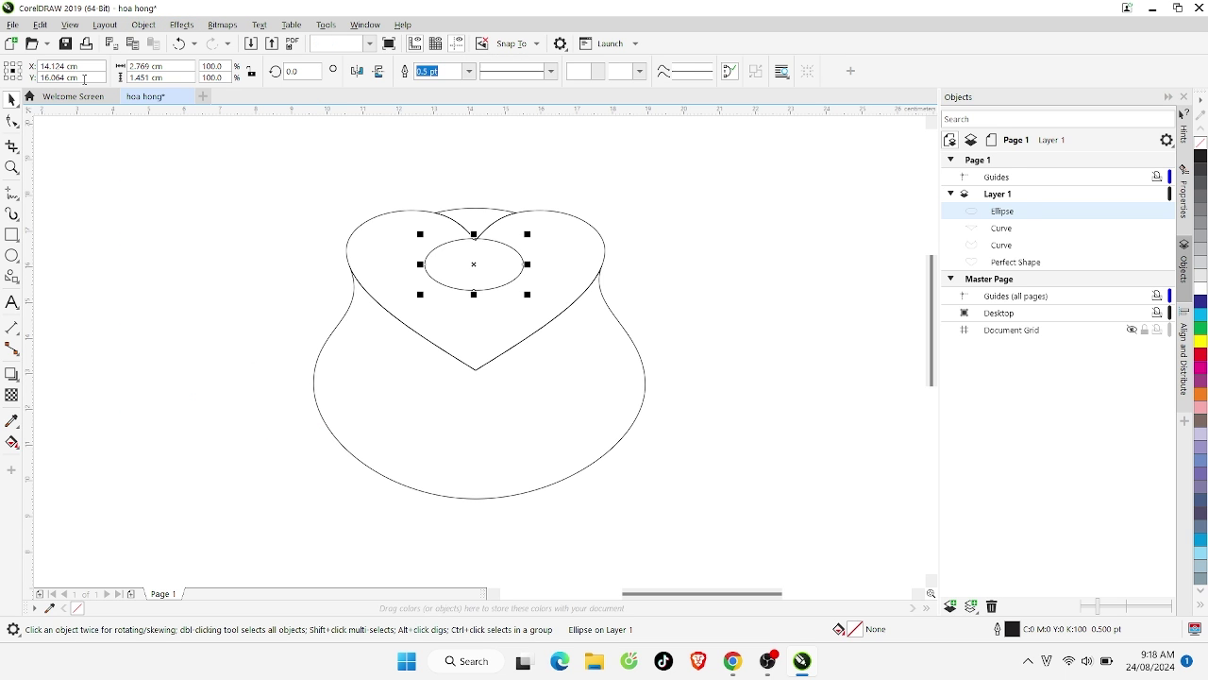
{"action": "left_click", "coordinate": [11, 122]}
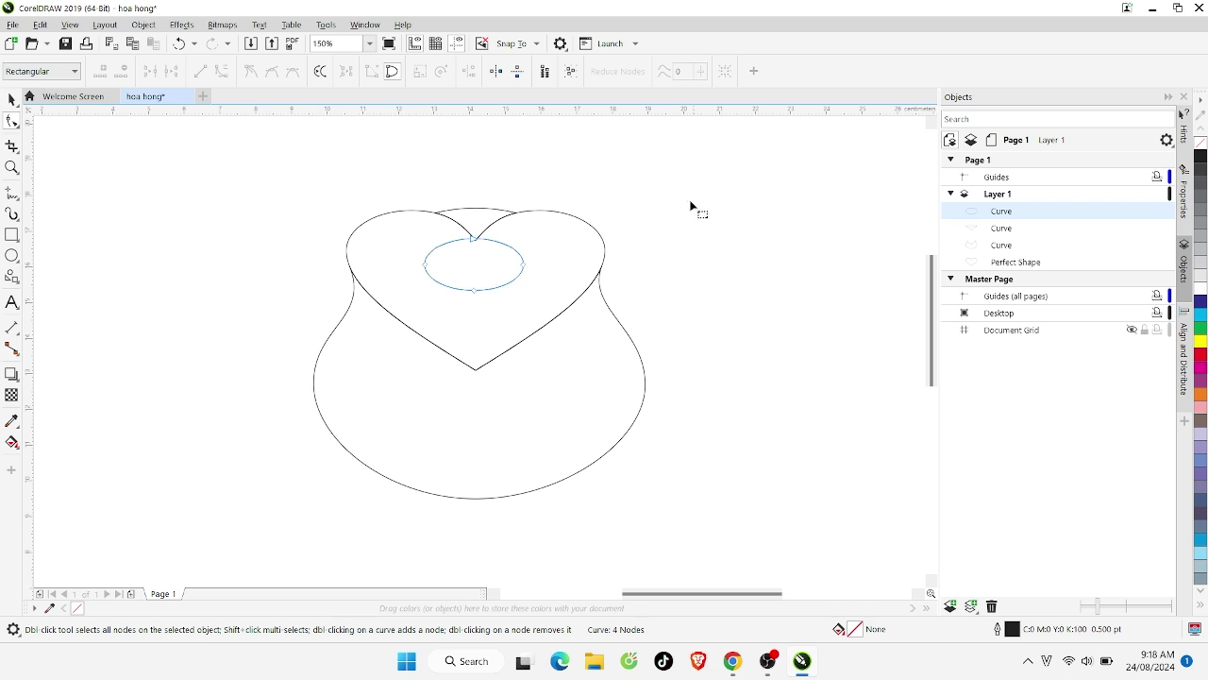
{"action": "double_click", "coordinate": [442, 282]}
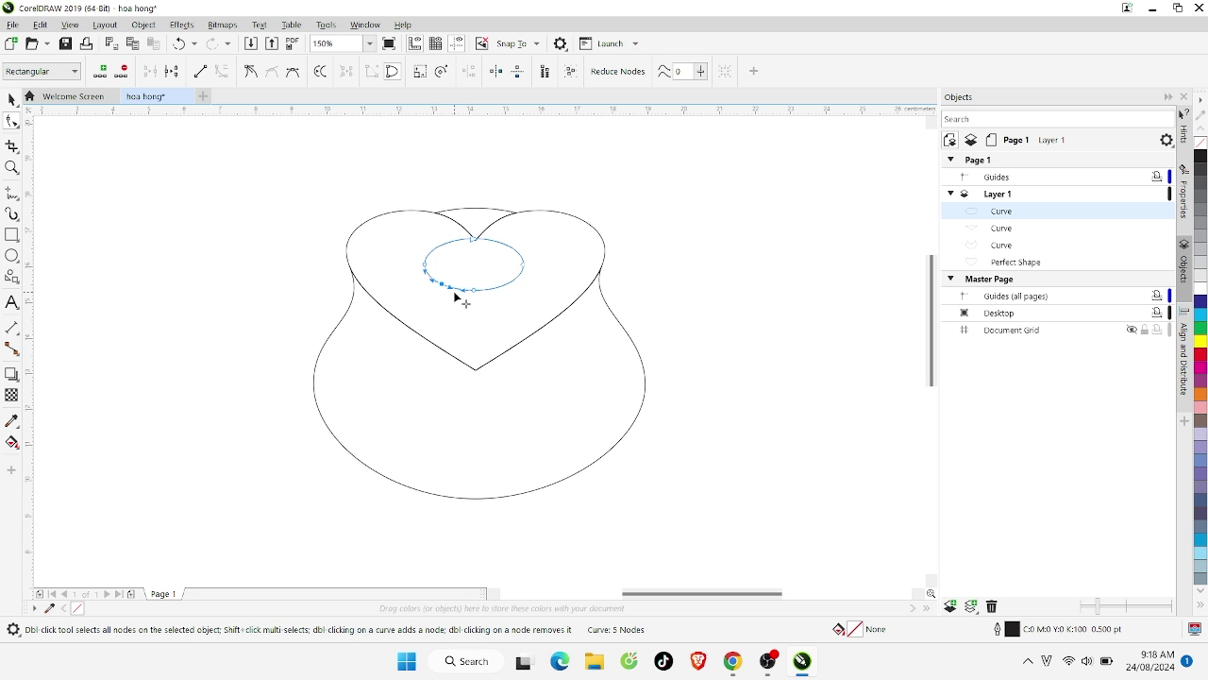
Pull the added node of the small ellipse downward into a tail and bend the segment beside it inward
{"action": "scroll", "coordinate": [446, 293], "scroll_direction": "up", "scroll_amount": 2}
{"action": "scroll", "coordinate": [441, 294], "scroll_direction": "down", "scroll_amount": 1}
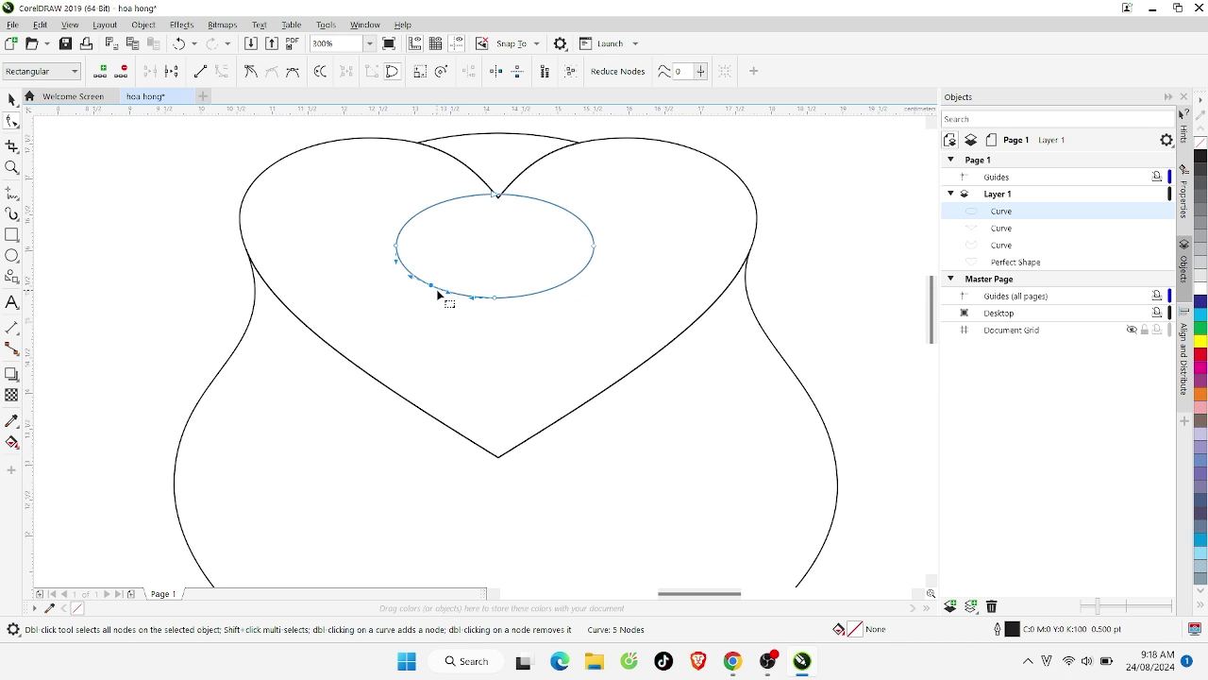
{"action": "left_click_drag", "start_coordinate": [432, 286], "coordinate": [459, 347]}
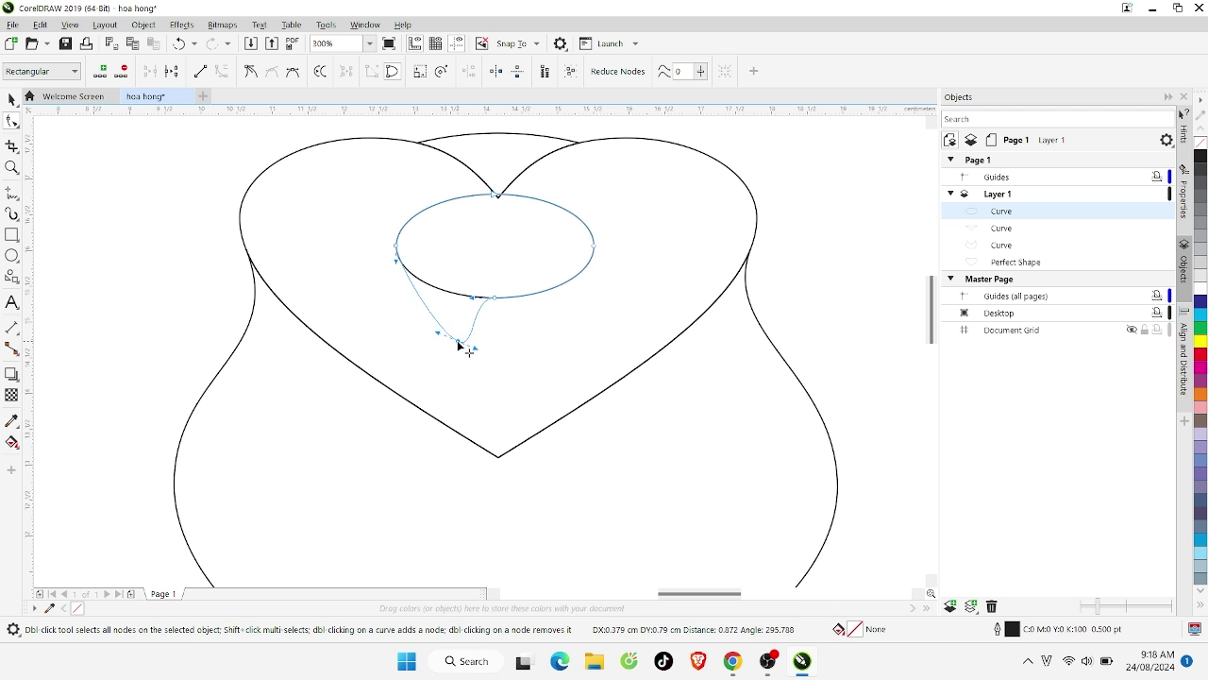
{"action": "left_click_drag", "start_coordinate": [472, 298], "coordinate": [448, 300]}
{"action": "left_click", "coordinate": [461, 342]}
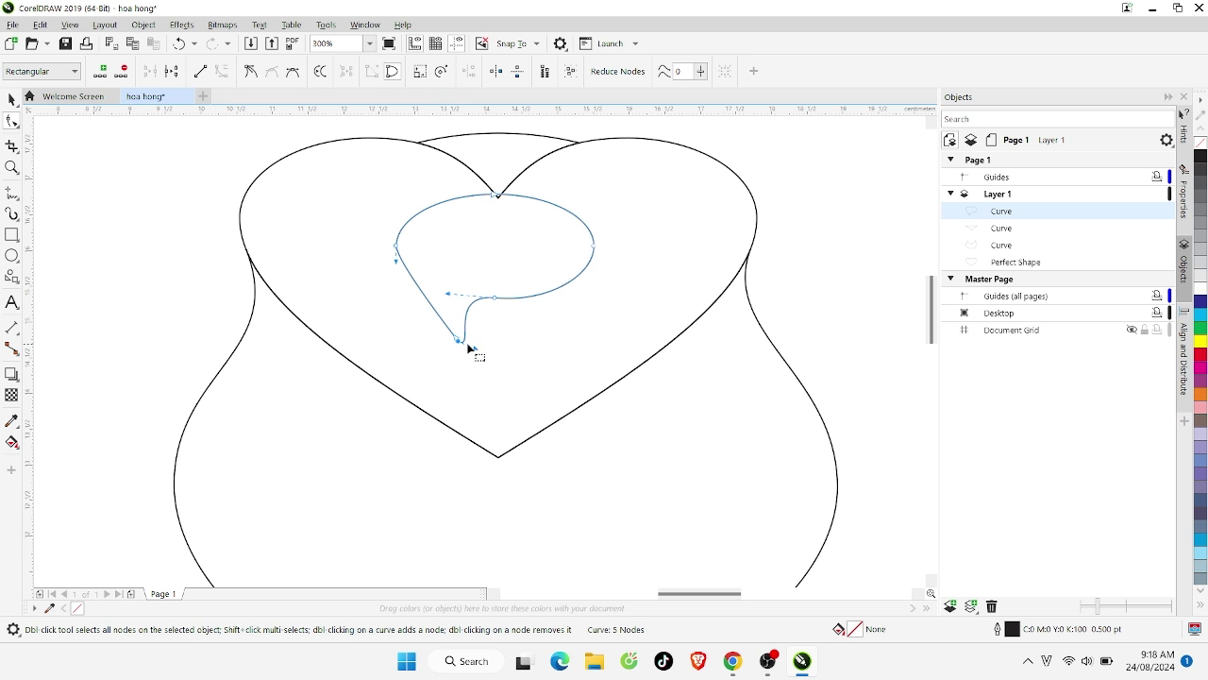
Sharpen the tail's tip by shortening its curve handle onto the node
{"action": "scroll", "coordinate": [480, 357], "scroll_direction": "down", "scroll_amount": 2}
{"action": "scroll", "coordinate": [477, 358], "scroll_direction": "up", "scroll_amount": 4}
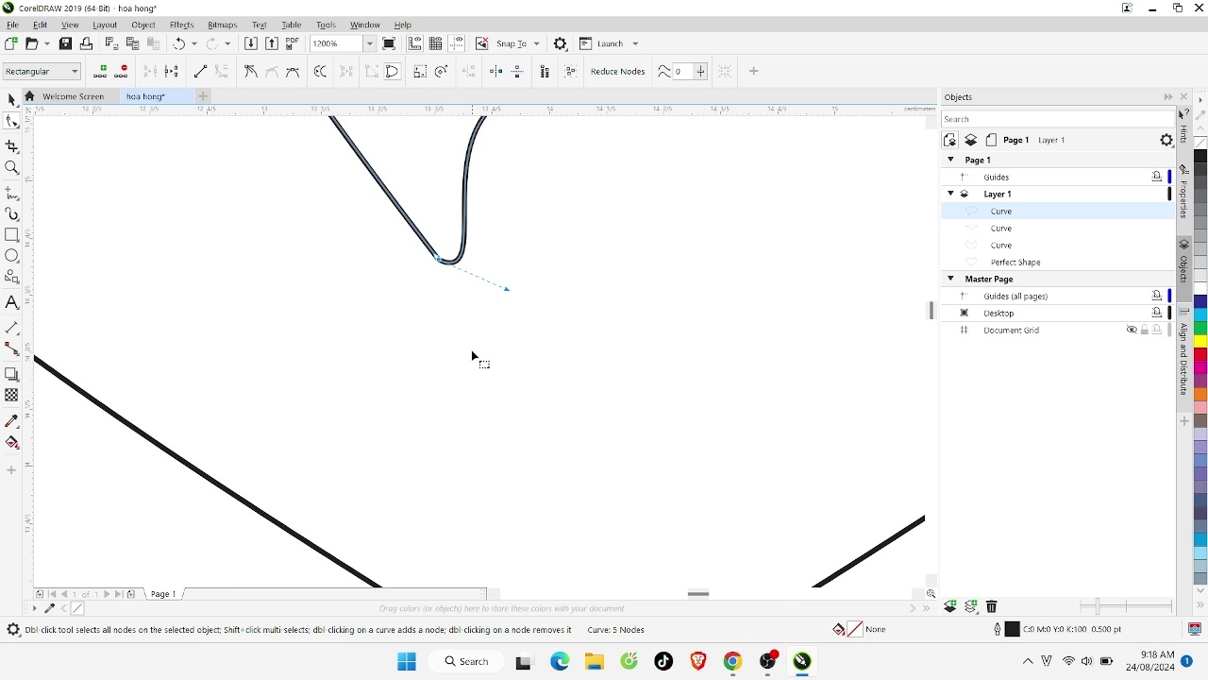
{"action": "left_click_drag", "start_coordinate": [505, 295], "coordinate": [441, 266]}
{"action": "scroll", "coordinate": [444, 262], "scroll_direction": "down", "scroll_amount": 2}
{"action": "scroll", "coordinate": [456, 256], "scroll_direction": "up", "scroll_amount": 2}
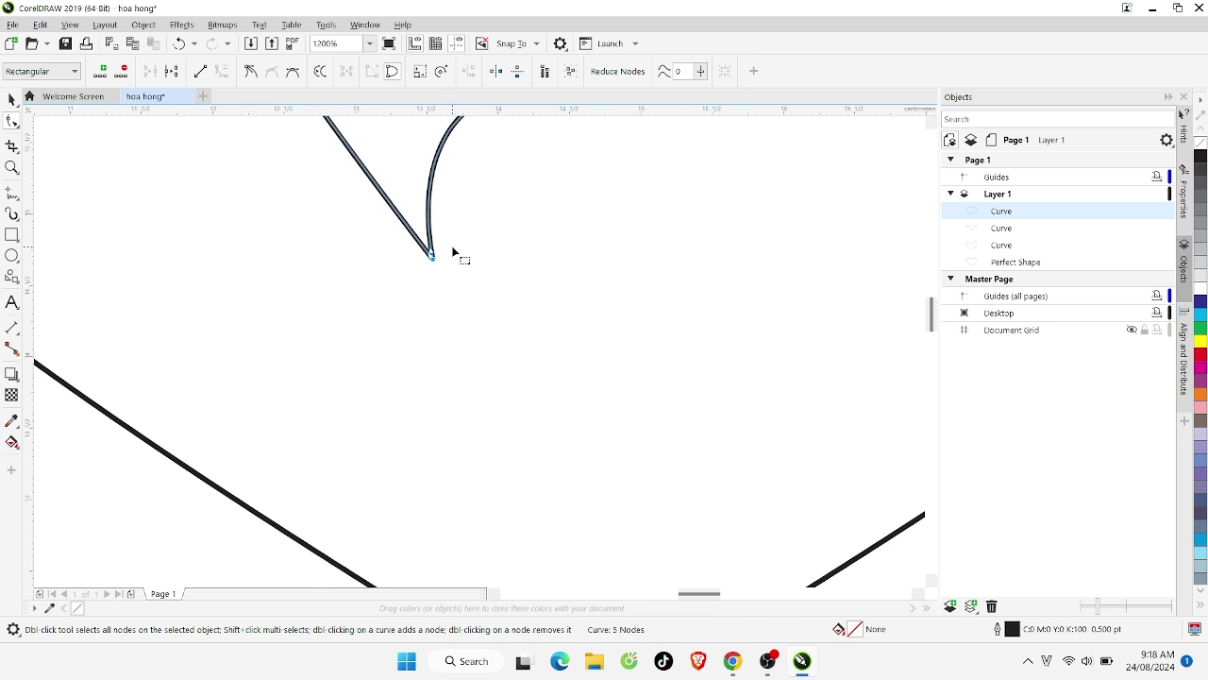
{"action": "scroll", "coordinate": [452, 250], "scroll_direction": "down", "scroll_amount": 3}
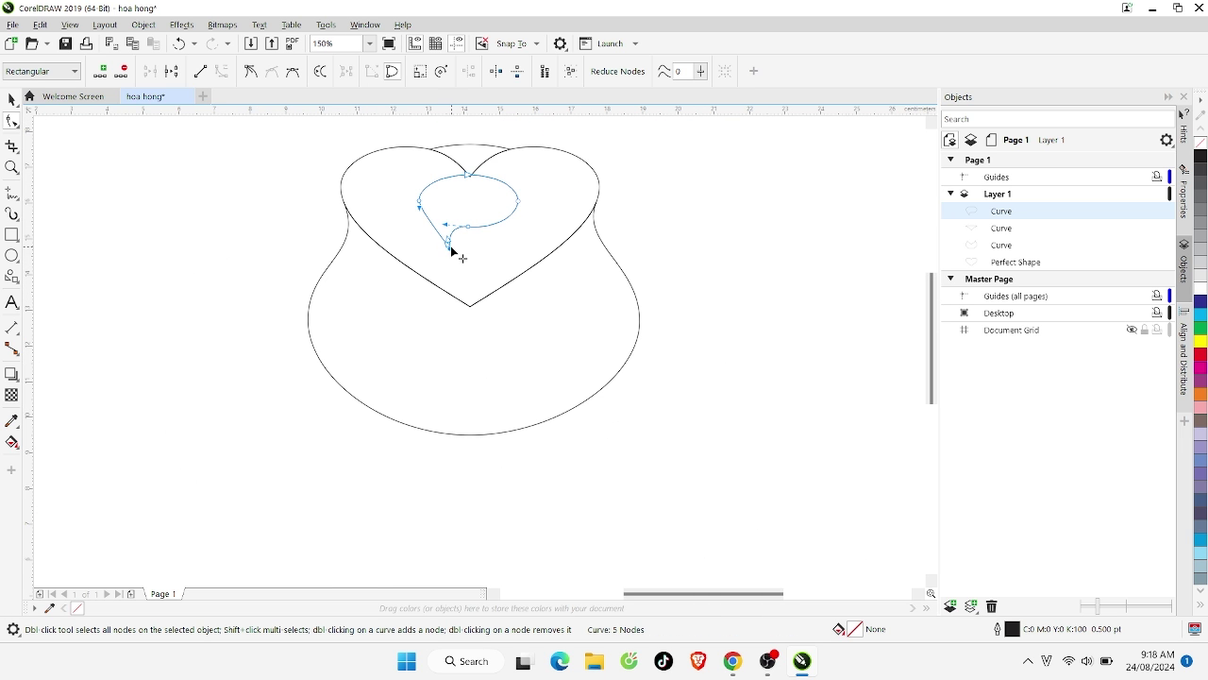
{"action": "left_click", "coordinate": [12, 100]}
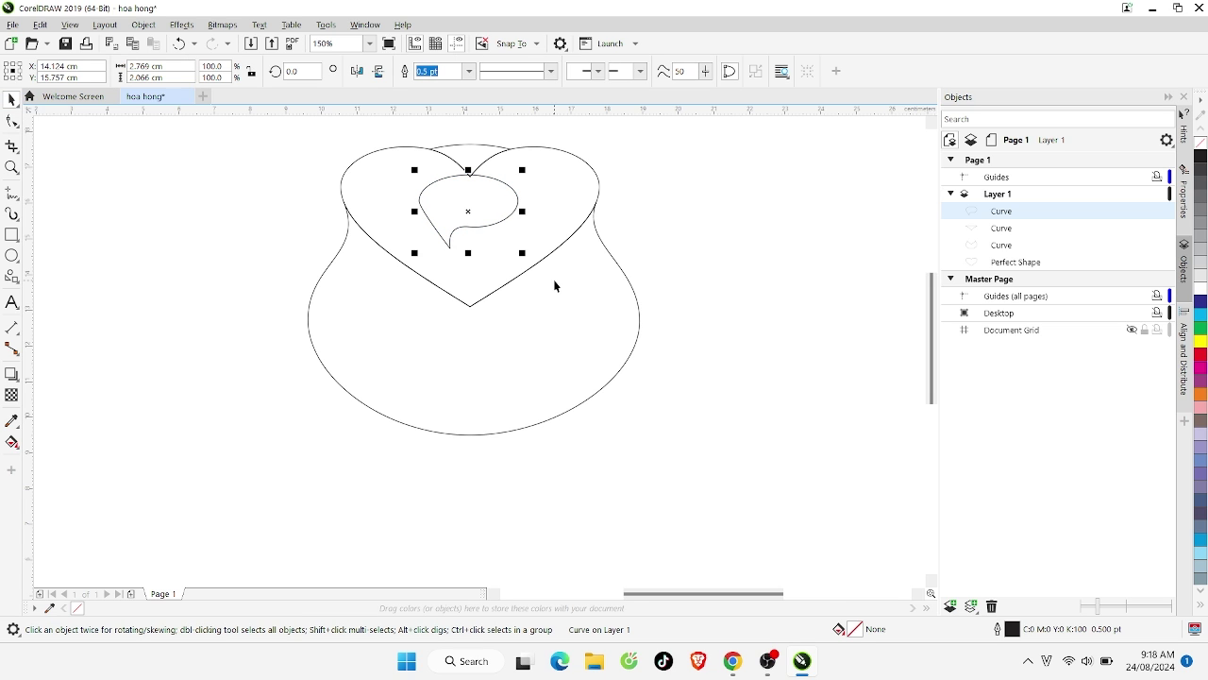
Pull the top node of the small petal behind the heart's notch upward so its edge forms a rounded bump
{"action": "left_click", "coordinate": [474, 148]}
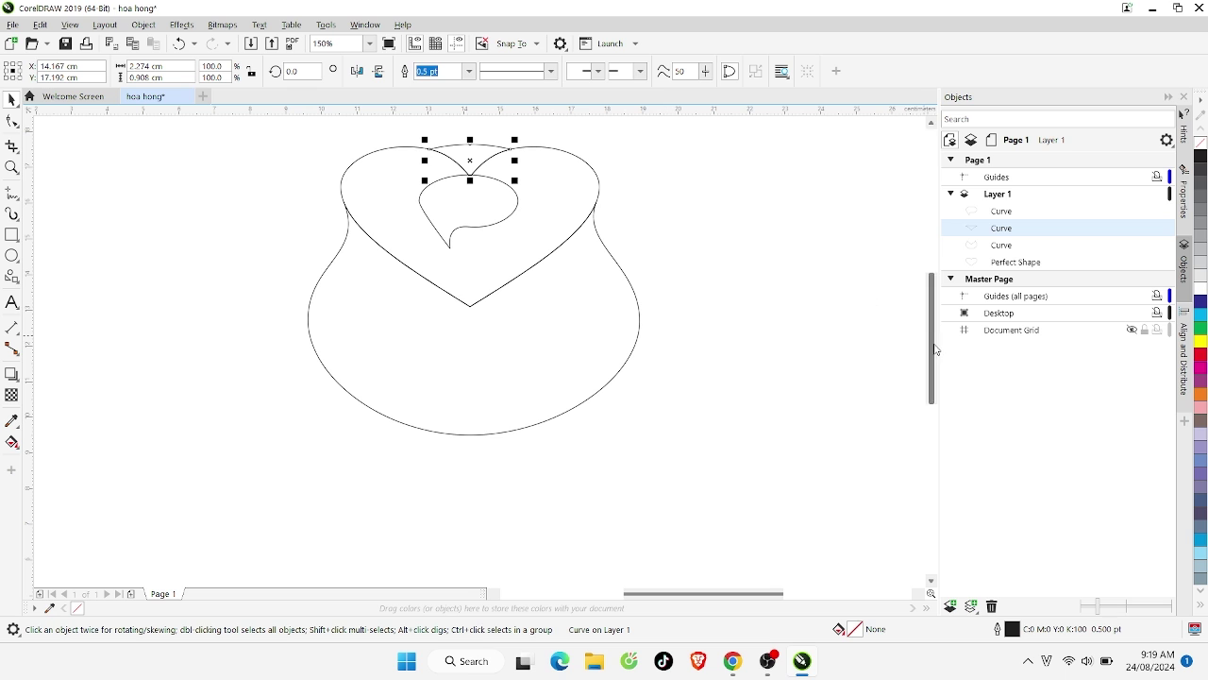
{"action": "left_click_drag", "start_coordinate": [934, 349], "coordinate": [920, 323]}
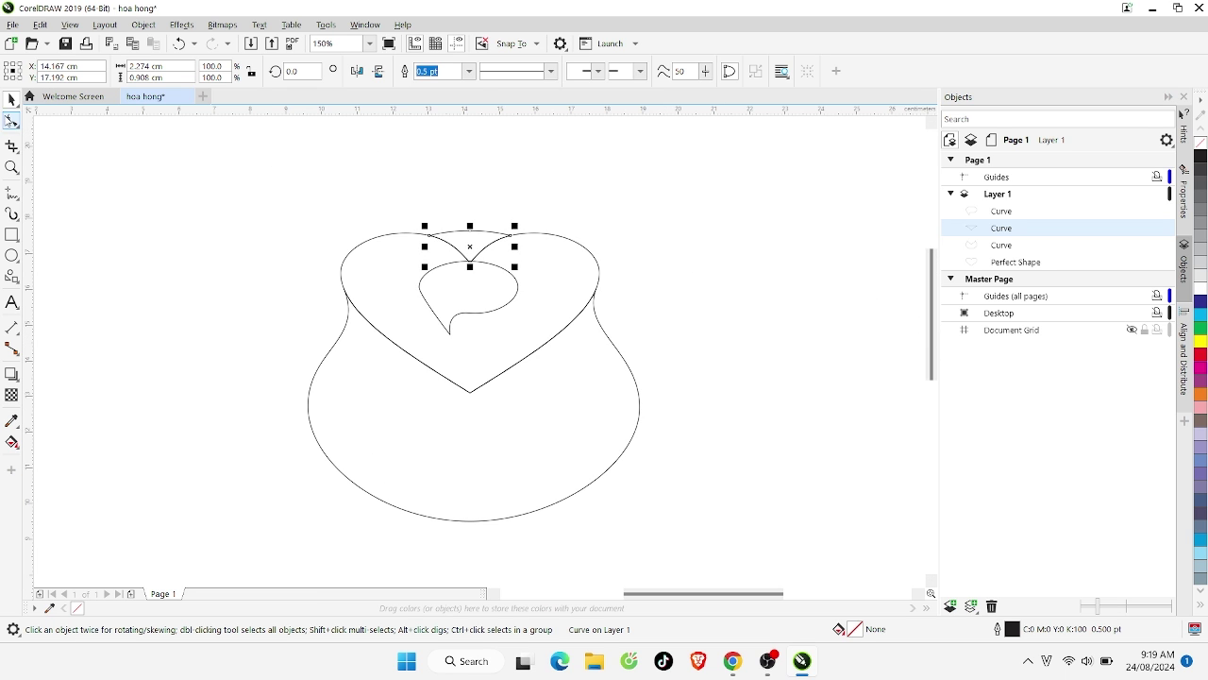
{"action": "left_click", "coordinate": [12, 120]}
{"action": "left_click_drag", "start_coordinate": [471, 234], "coordinate": [497, 215]}
{"action": "left_click", "coordinate": [528, 217]}
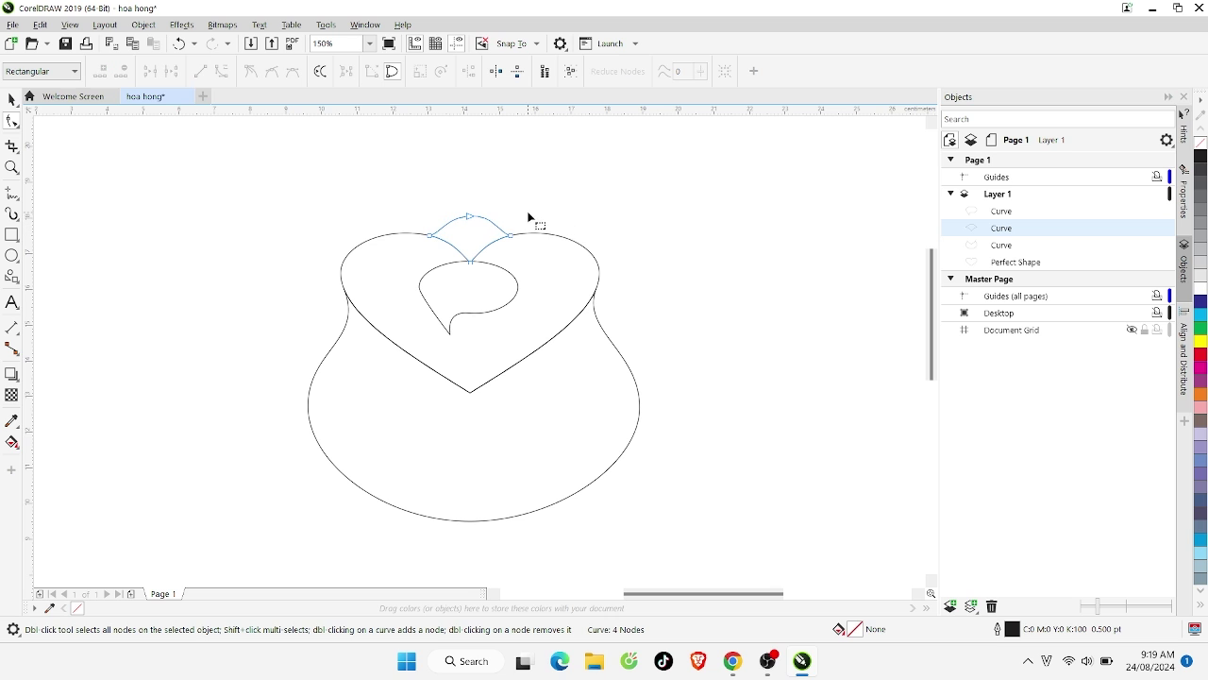
{"action": "left_click", "coordinate": [12, 100]}
{"action": "left_click", "coordinate": [736, 354]}
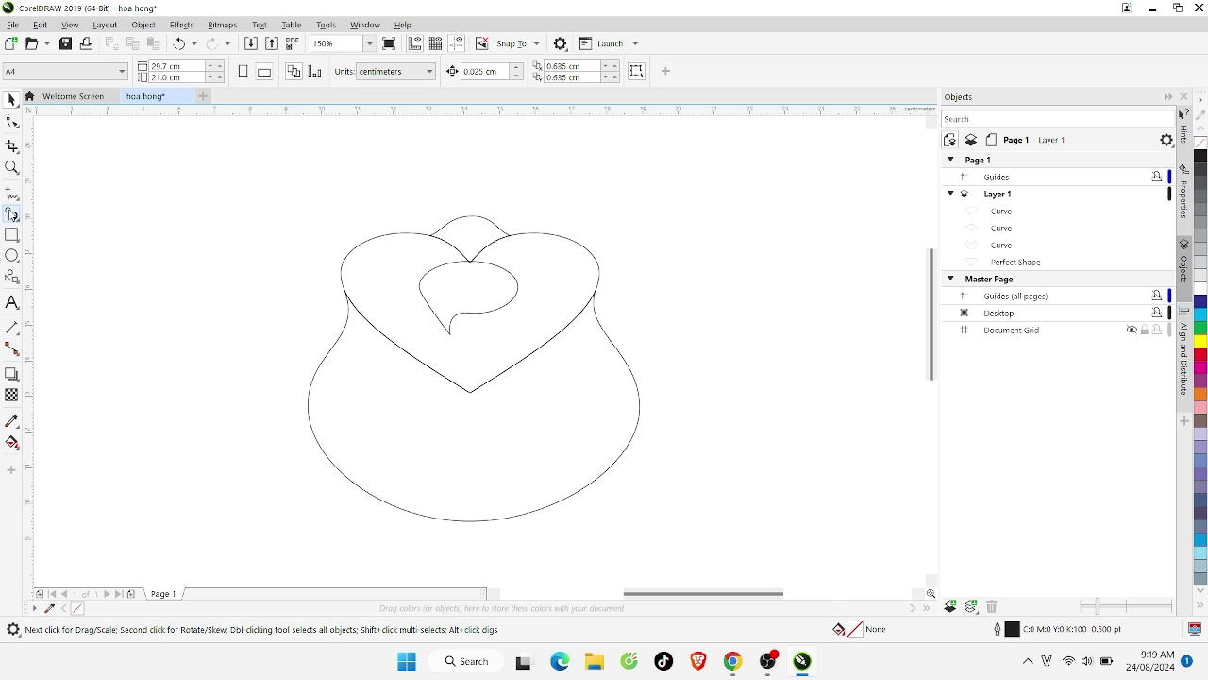
Draw a closed, rounded Pen curve about 1.3 by 1.4 cm that overlaps the lower edge of the tailed inner petal
{"action": "left_click", "coordinate": [12, 255]}
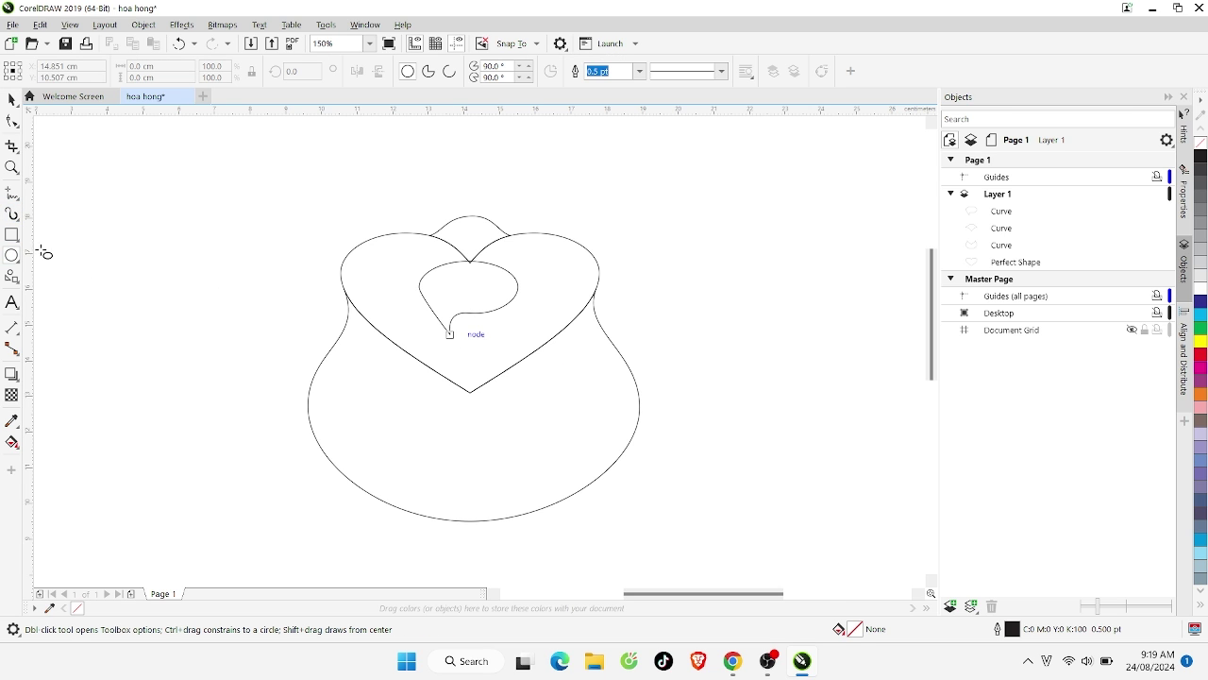
{"action": "left_click", "coordinate": [12, 193]}
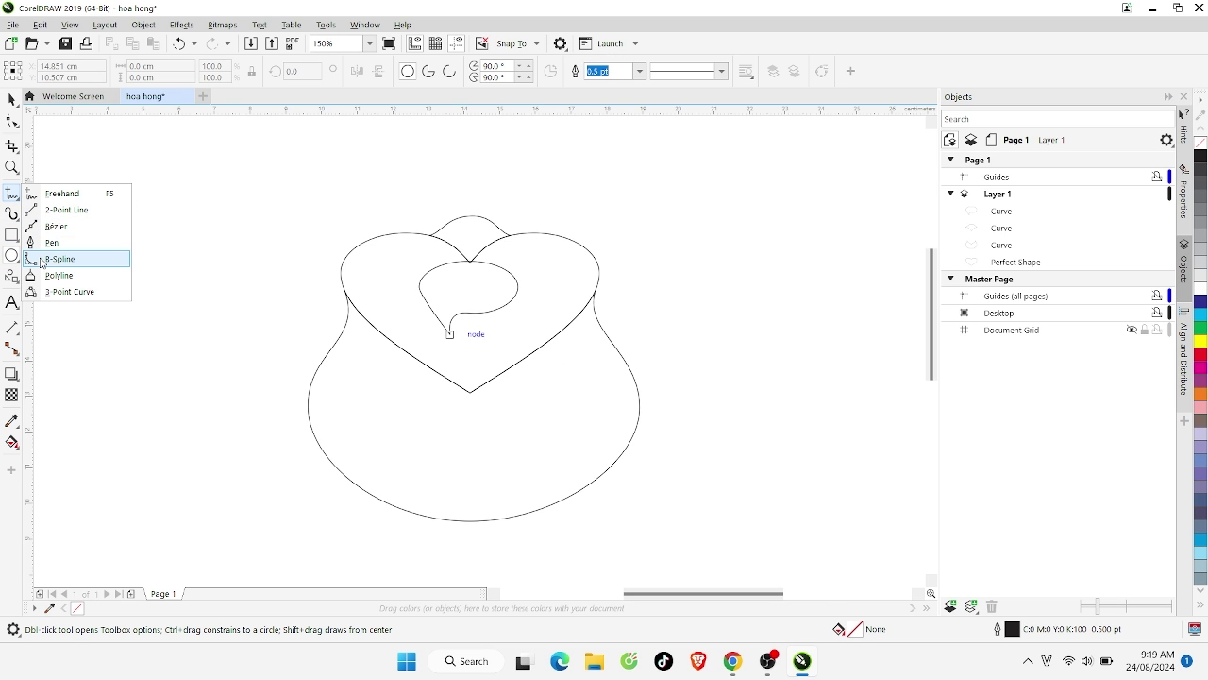
{"action": "left_click", "coordinate": [51, 243]}
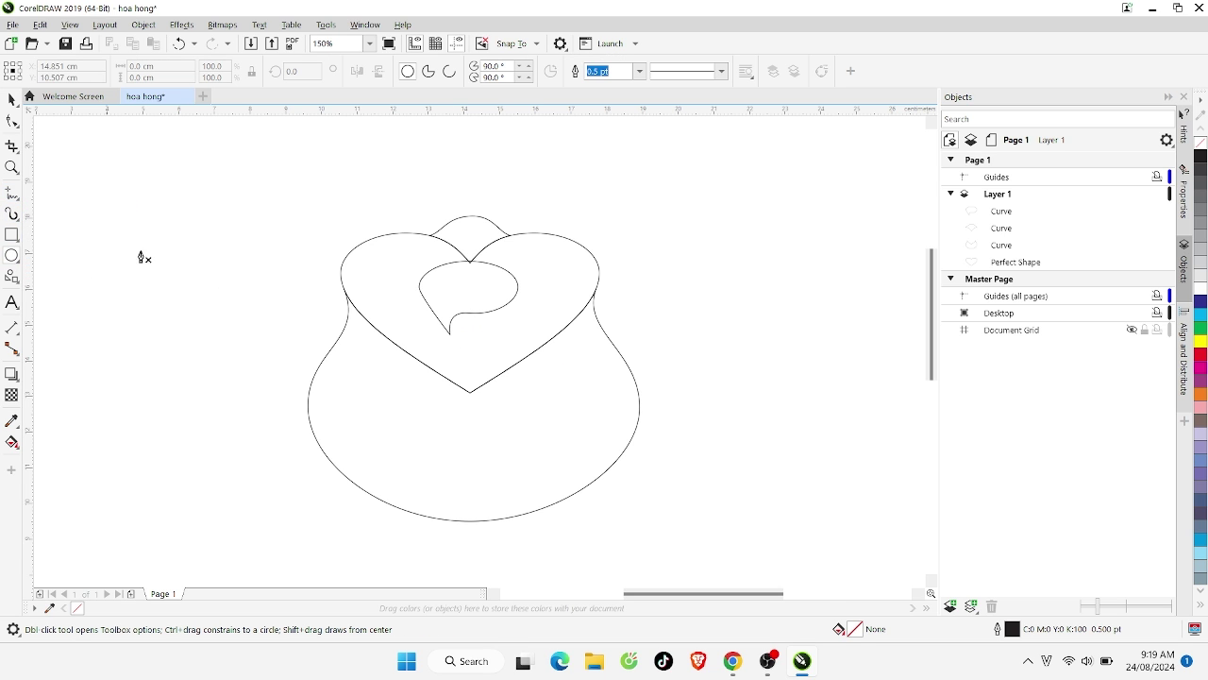
{"action": "left_click", "coordinate": [467, 311]}
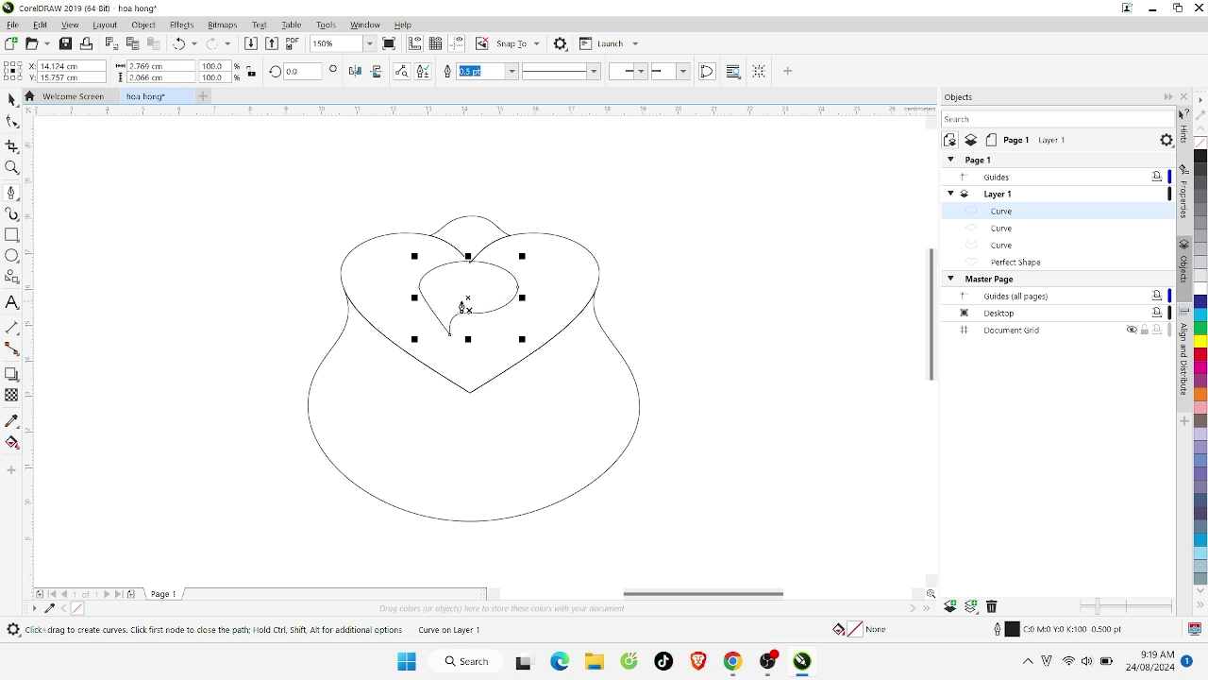
{"action": "left_click_drag", "start_coordinate": [465, 324], "coordinate": [479, 281]}
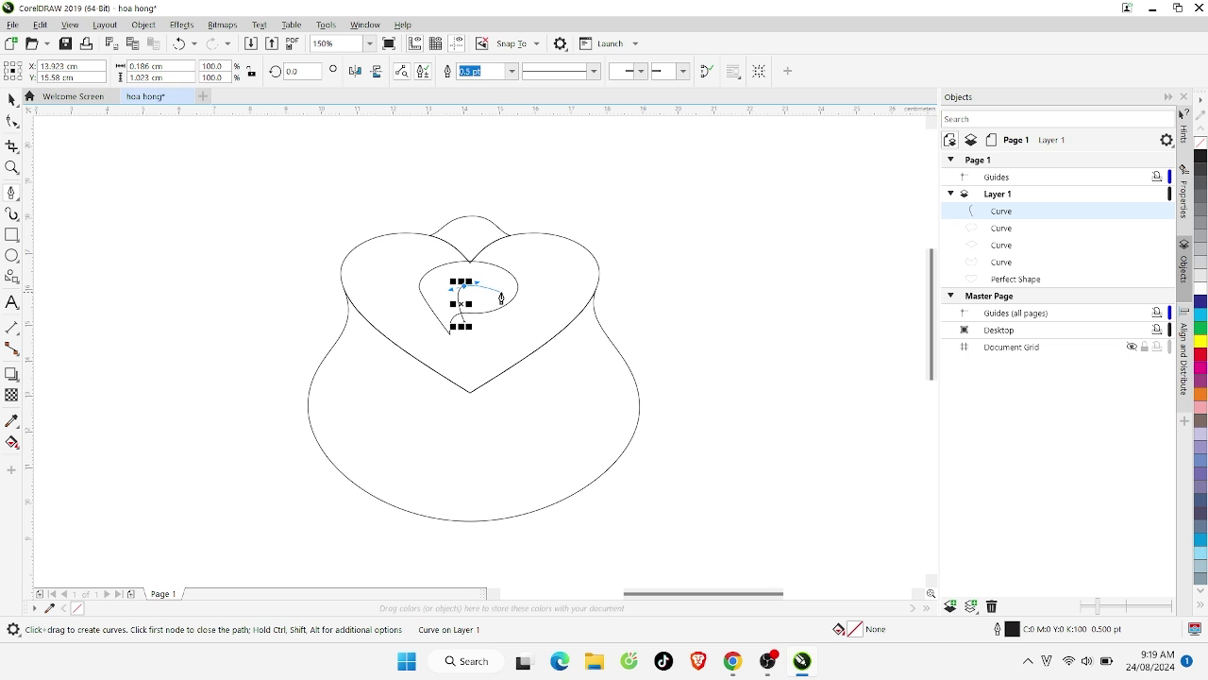
{"action": "left_click_drag", "start_coordinate": [492, 293], "coordinate": [502, 305]}
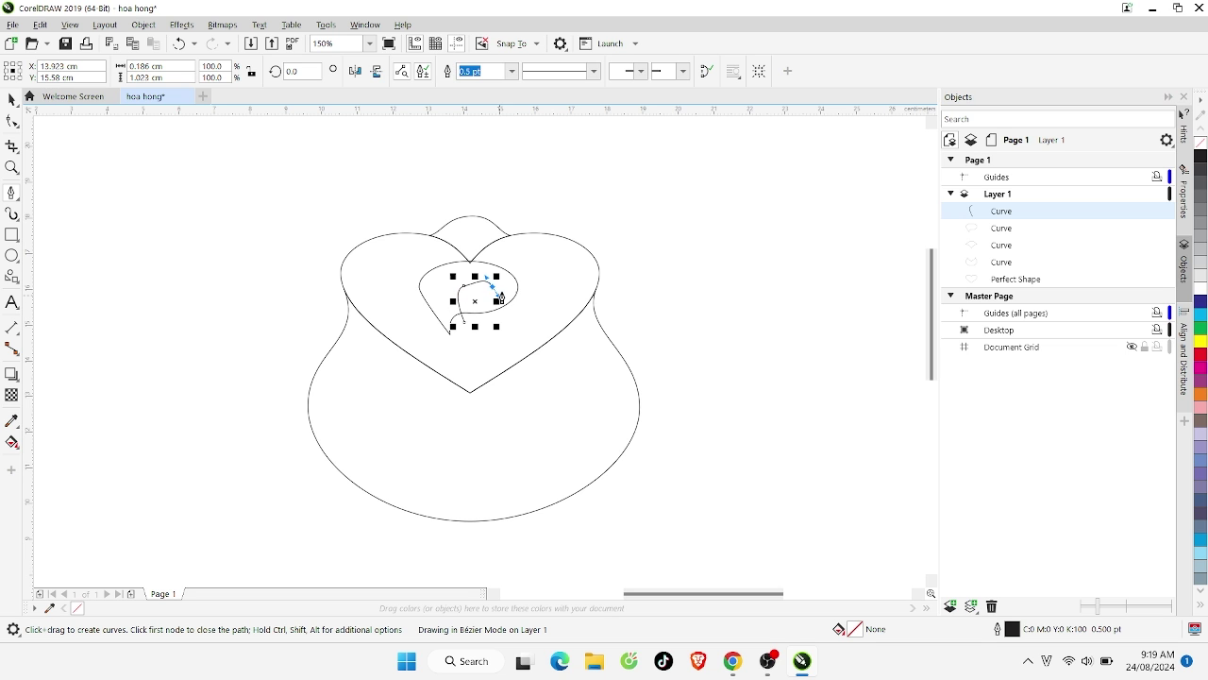
{"action": "key", "text": "Escape"}
{"action": "key", "text": "space"}
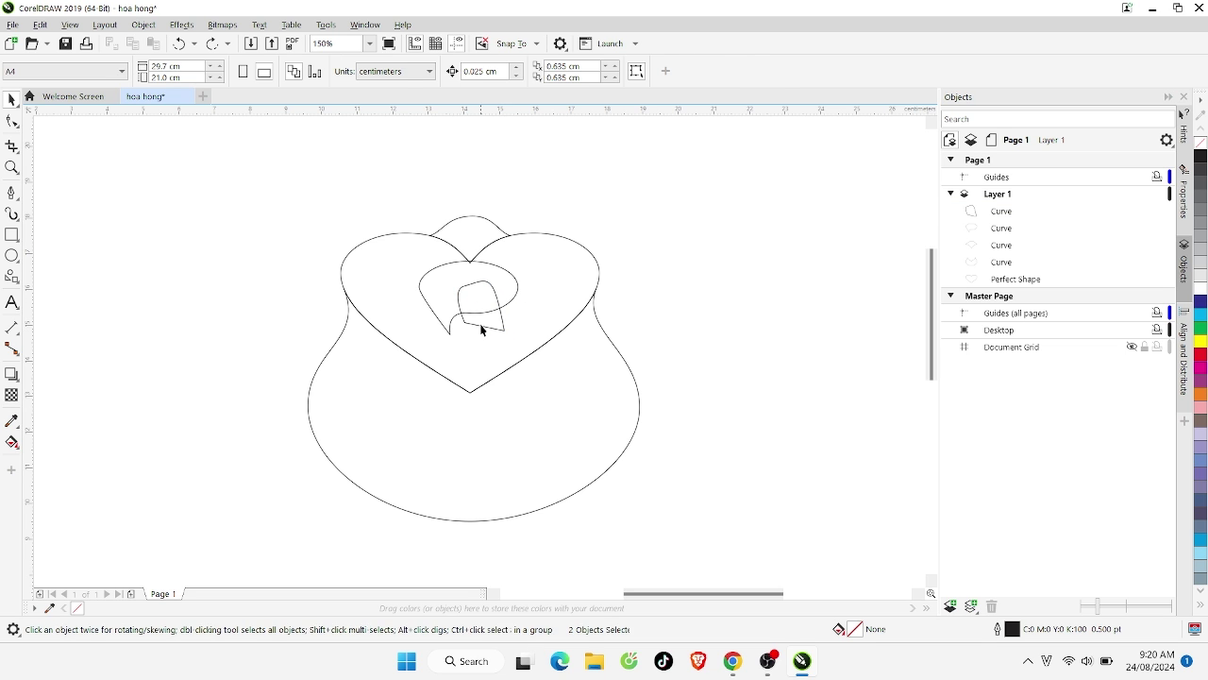
Intersect the Pen curve with the tailed inner petal and delete the original Pen curve, keeping the overlapping piece
{"action": "left_click", "coordinate": [480, 324]}
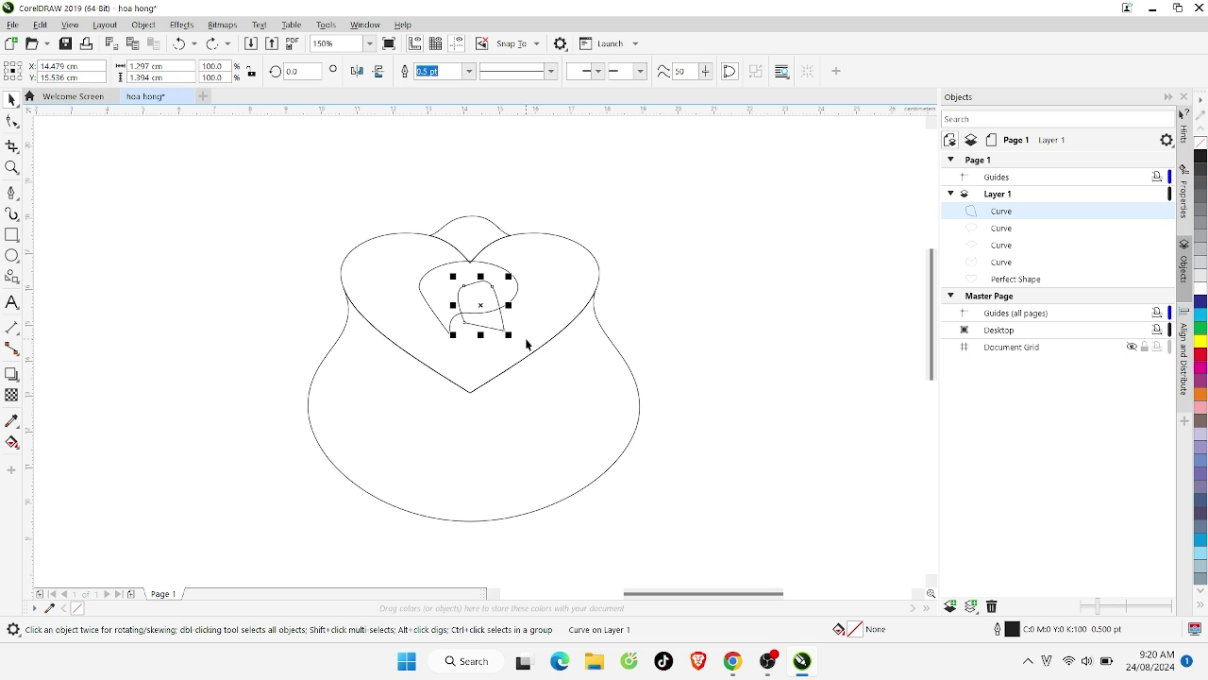
{"action": "left_click_drag", "start_coordinate": [651, 342], "coordinate": [576, 319]}
{"action": "left_click_drag", "start_coordinate": [382, 240], "coordinate": [381, 240]}
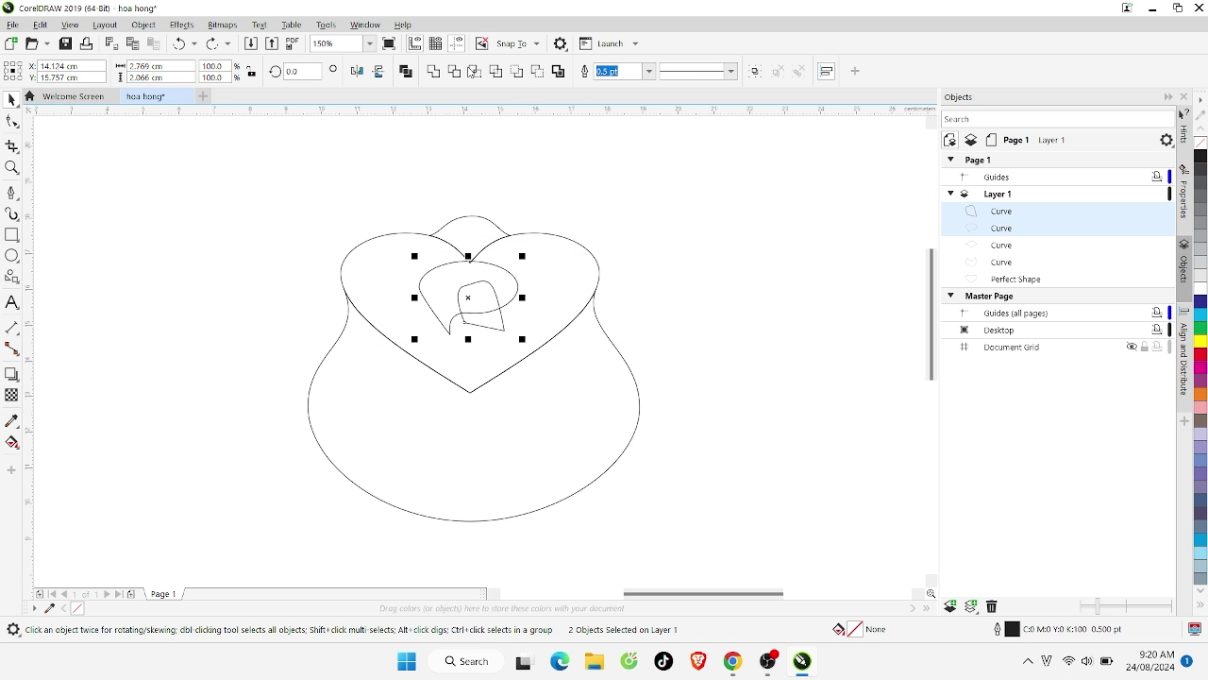
{"action": "left_click", "coordinate": [474, 71]}
{"action": "left_click", "coordinate": [472, 341]}
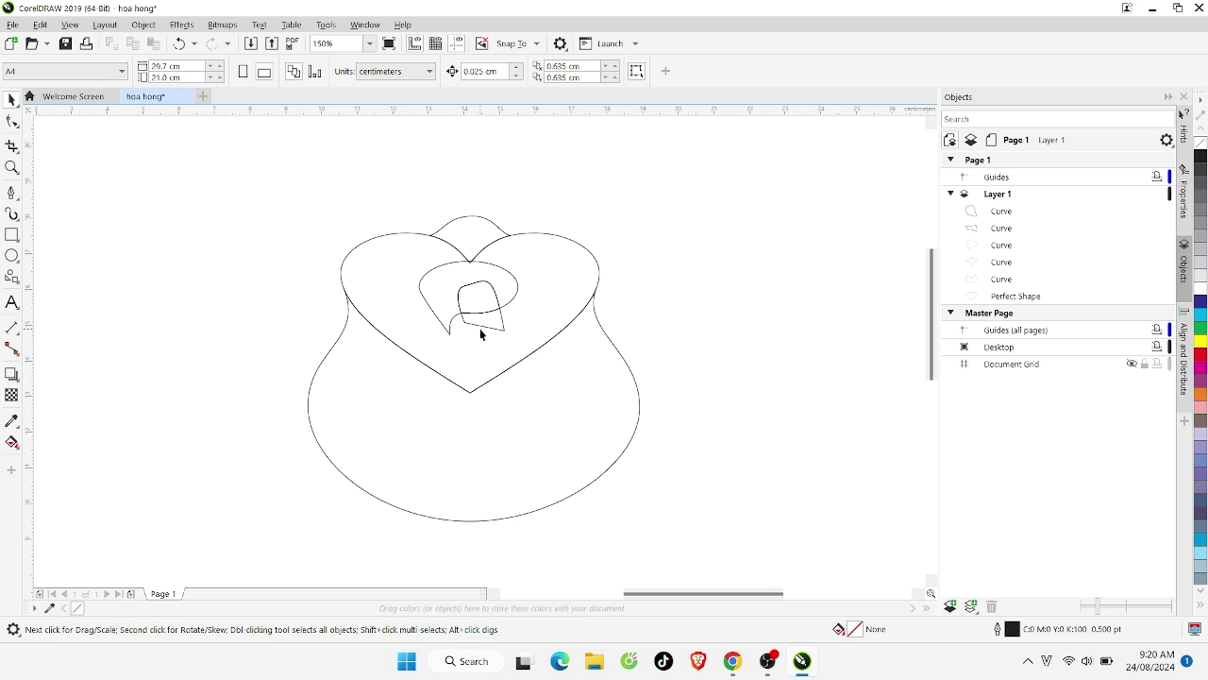
{"action": "left_click", "coordinate": [484, 329]}
{"action": "key", "text": "Delete"}
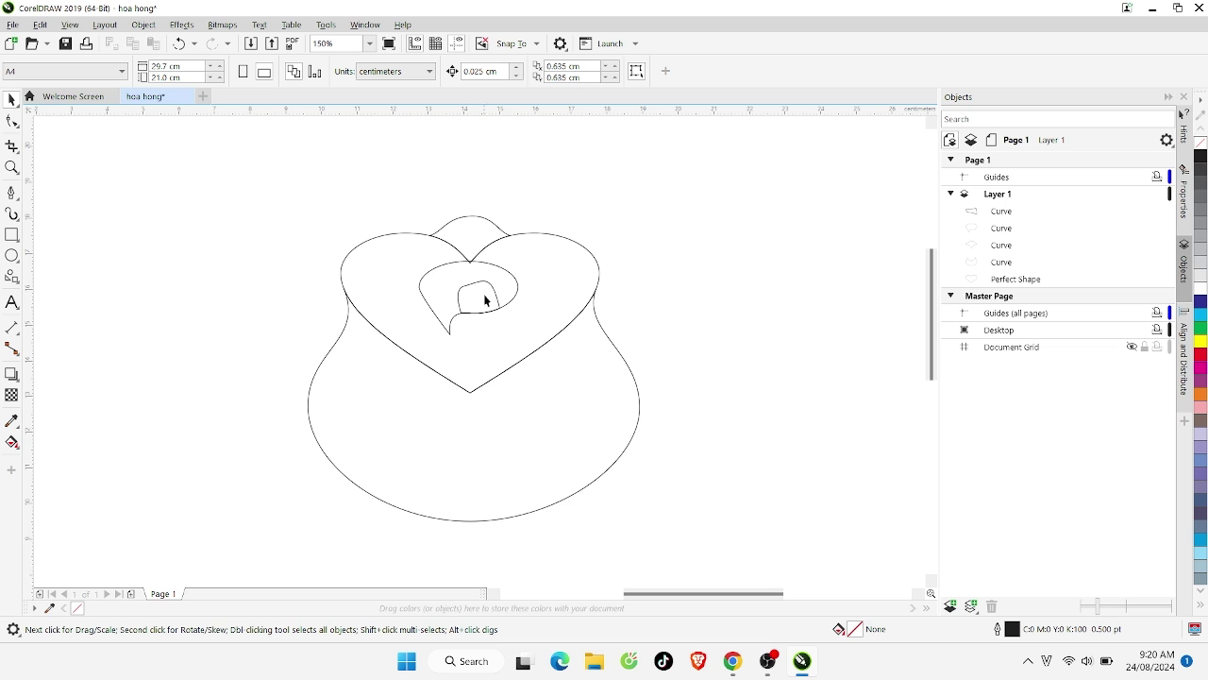
Bend the lower-left side of the small intersection piece outward with the curve handle of its corner node
{"action": "left_click", "coordinate": [455, 313]}
{"action": "left_click", "coordinate": [12, 120]}
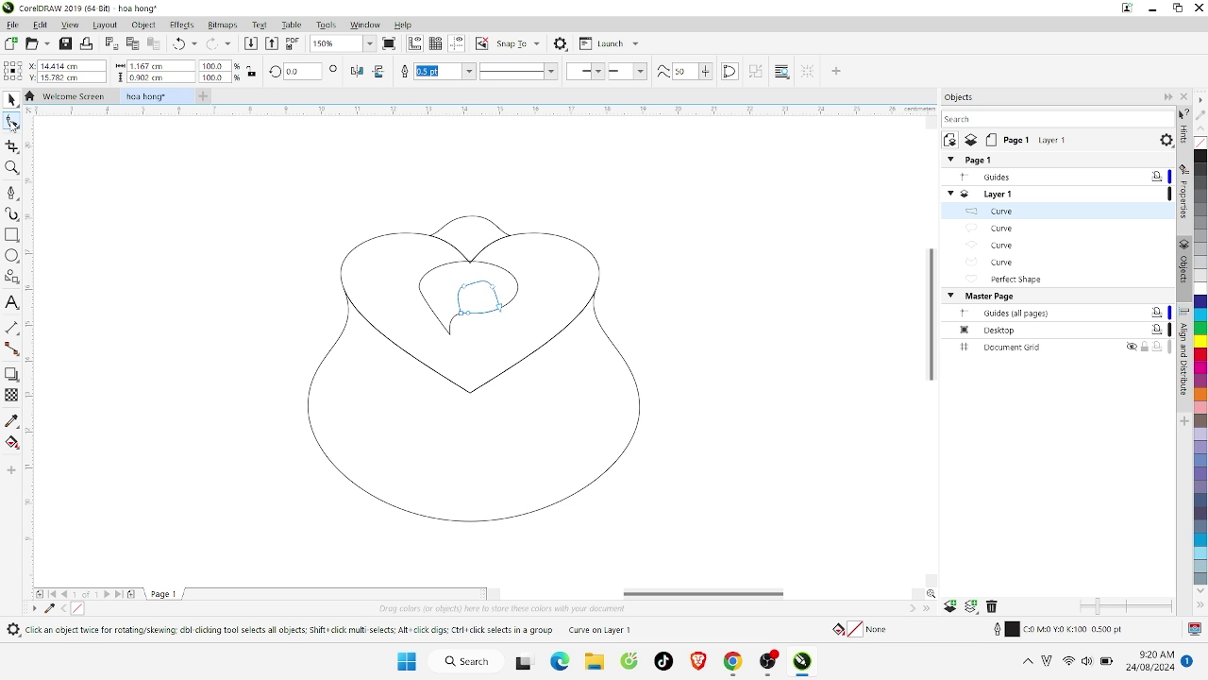
{"action": "scroll", "coordinate": [477, 316], "scroll_direction": "up", "scroll_amount": 2}
{"action": "left_click", "coordinate": [417, 297]}
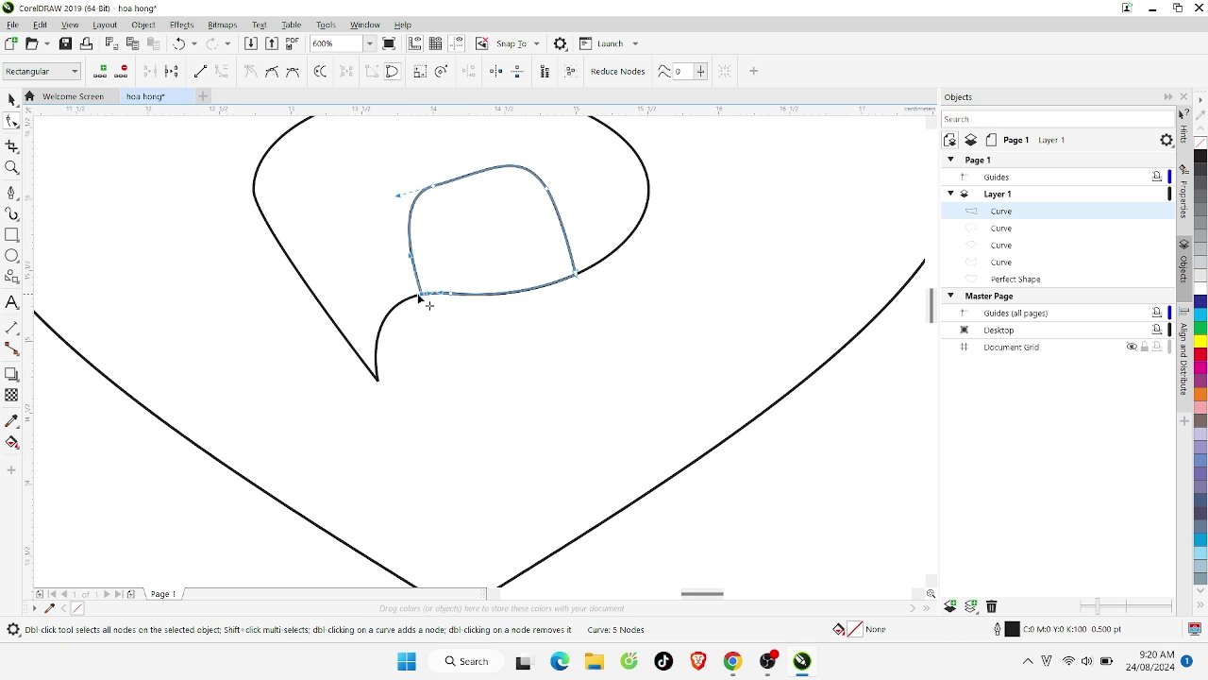
{"action": "left_click_drag", "start_coordinate": [413, 262], "coordinate": [383, 285]}
{"action": "scroll", "coordinate": [429, 297], "scroll_direction": "down", "scroll_amount": 2}
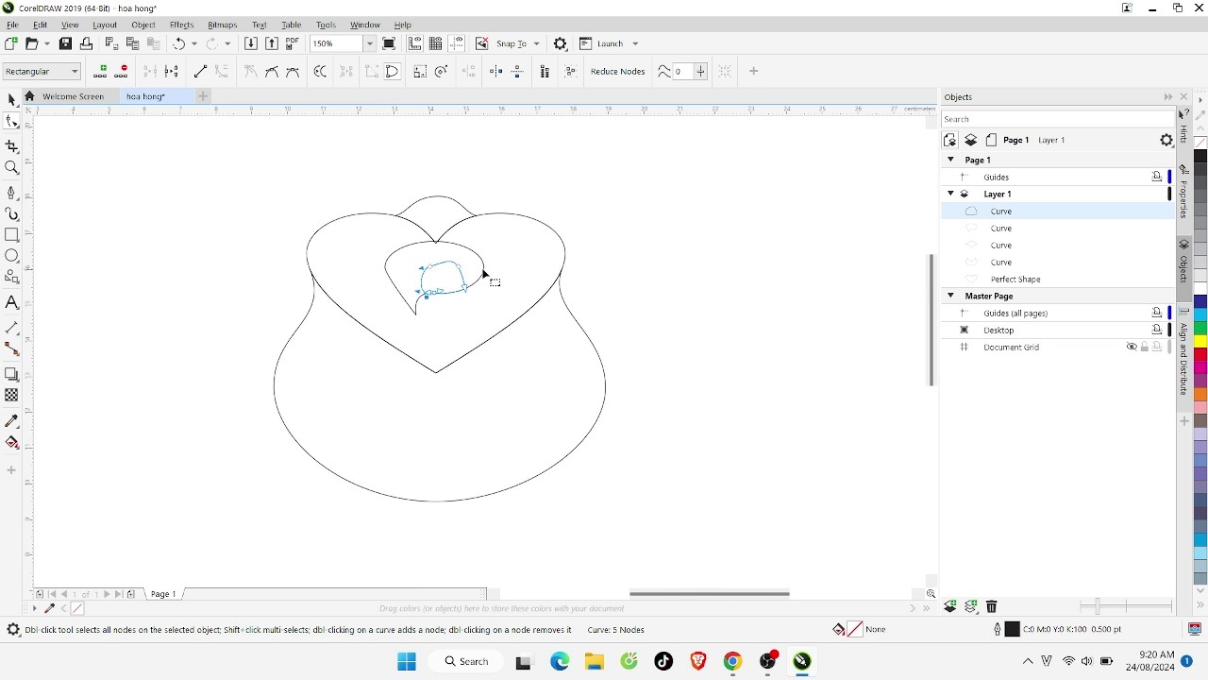
{"action": "key", "text": "space"}
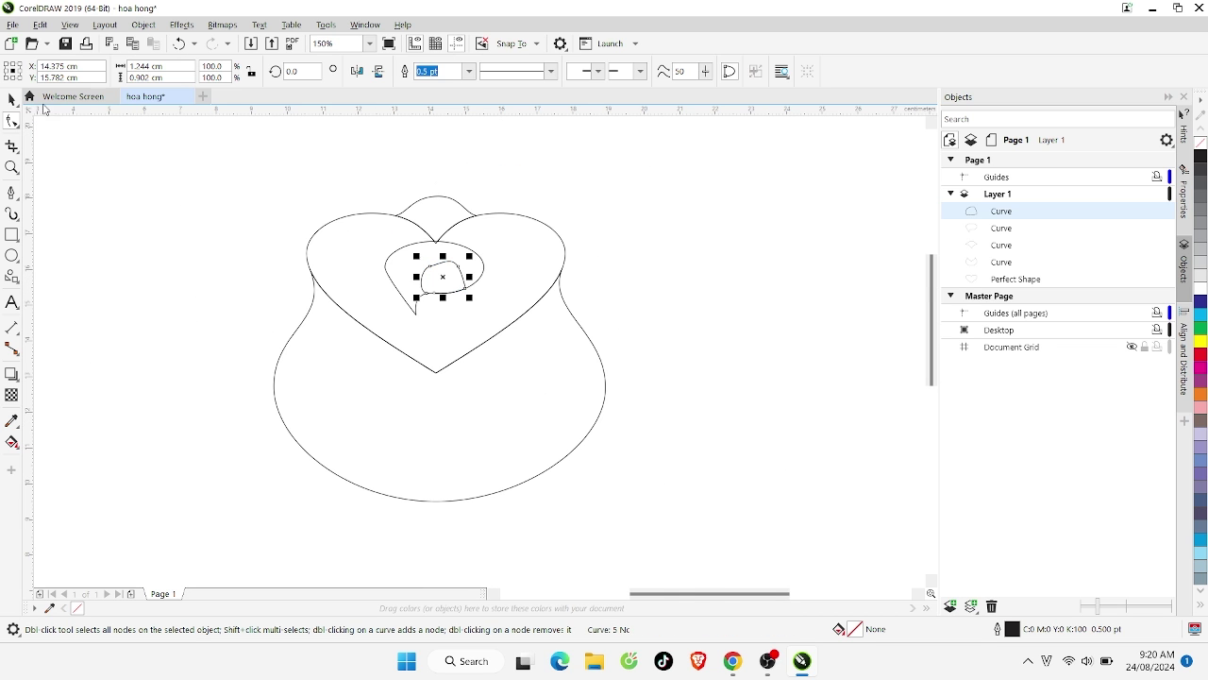
{"action": "left_click", "coordinate": [736, 311]}
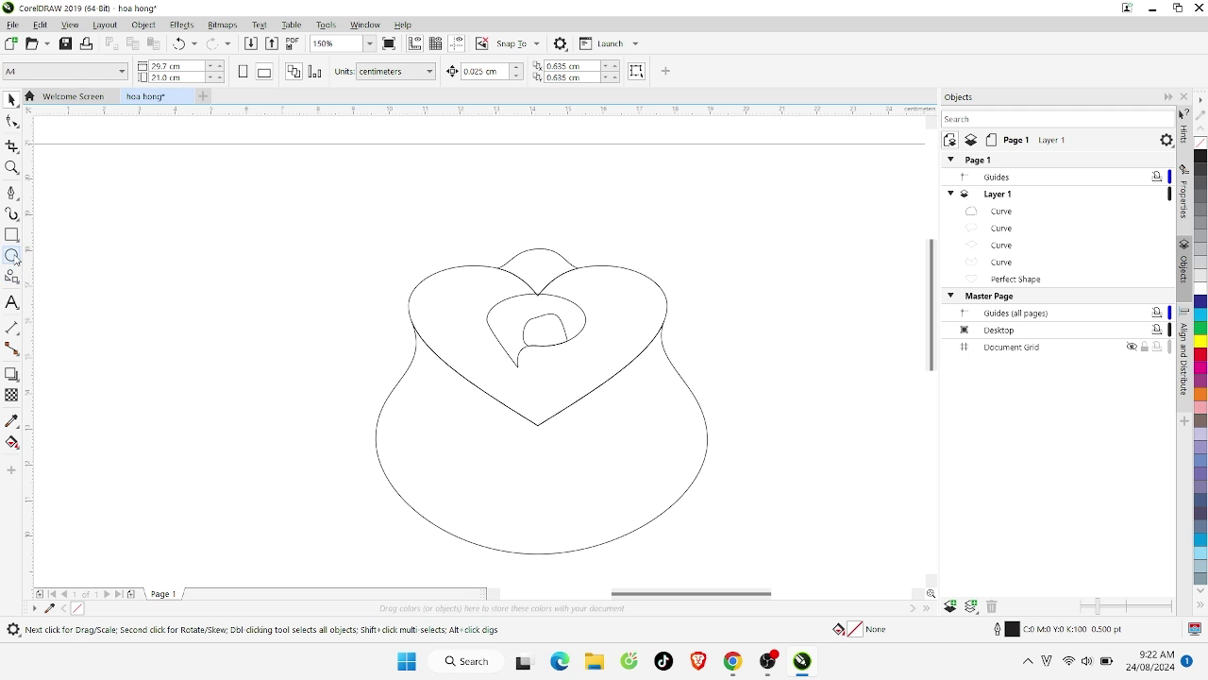
Draw an ellipse over the heart's centre and resize it to about 3.69 cm wide by 4.02 cm high, reaching the notch
{"action": "left_click", "coordinate": [12, 255]}
{"action": "left_click_drag", "start_coordinate": [467, 321], "coordinate": [624, 443]}
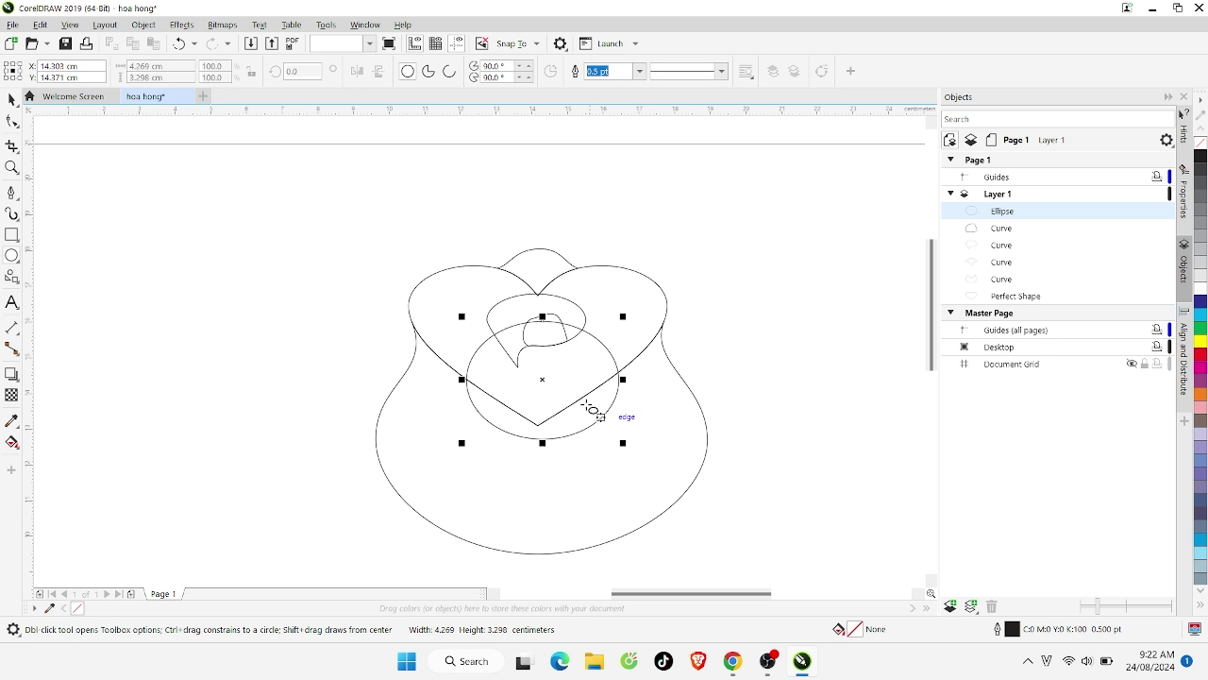
{"action": "key", "text": "space"}
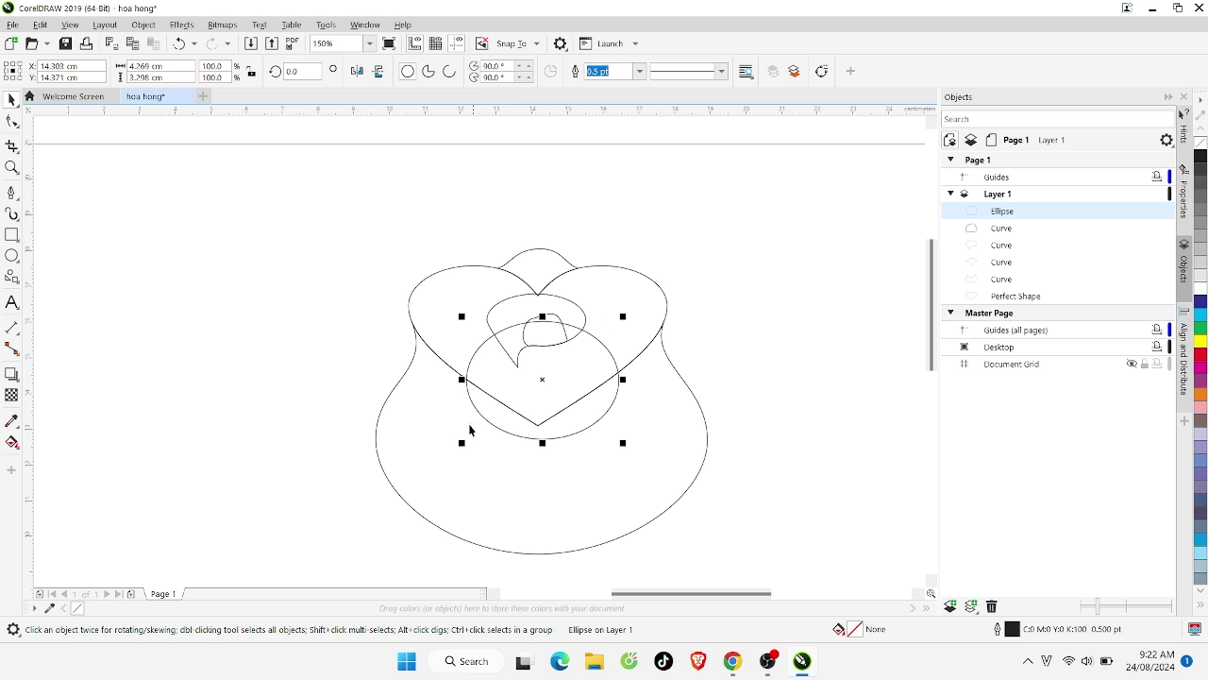
{"action": "left_click_drag", "start_coordinate": [457, 378], "coordinate": [471, 379]}
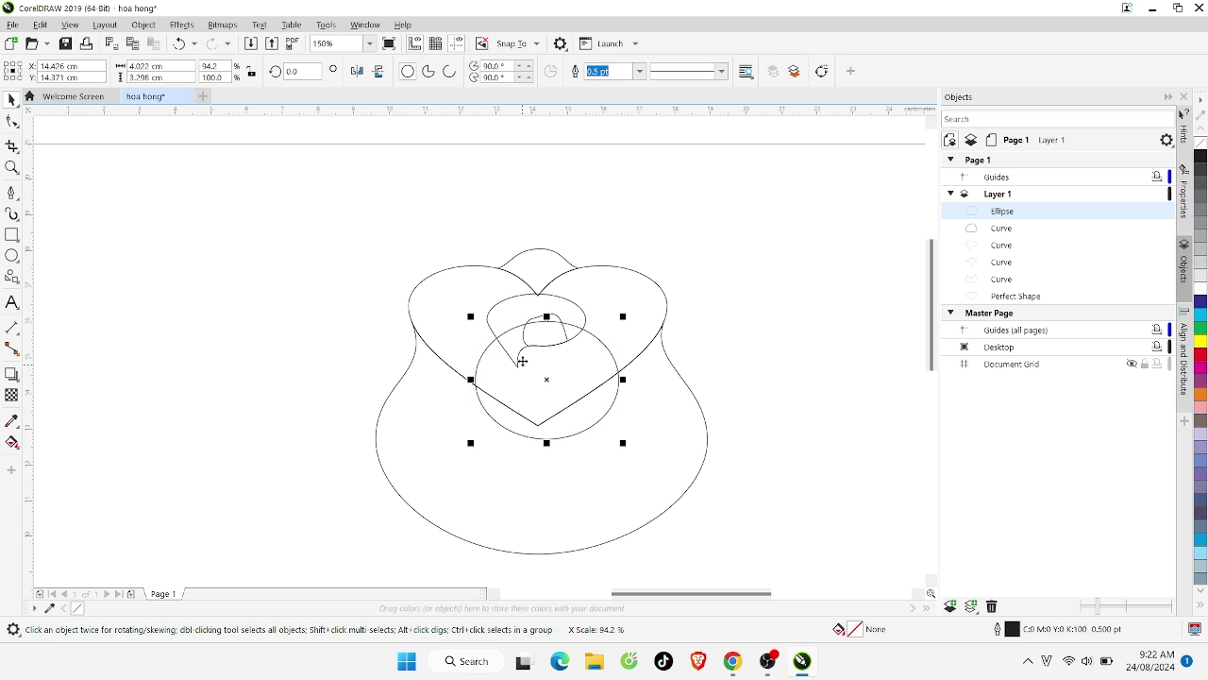
{"action": "left_click_drag", "start_coordinate": [547, 316], "coordinate": [545, 292]}
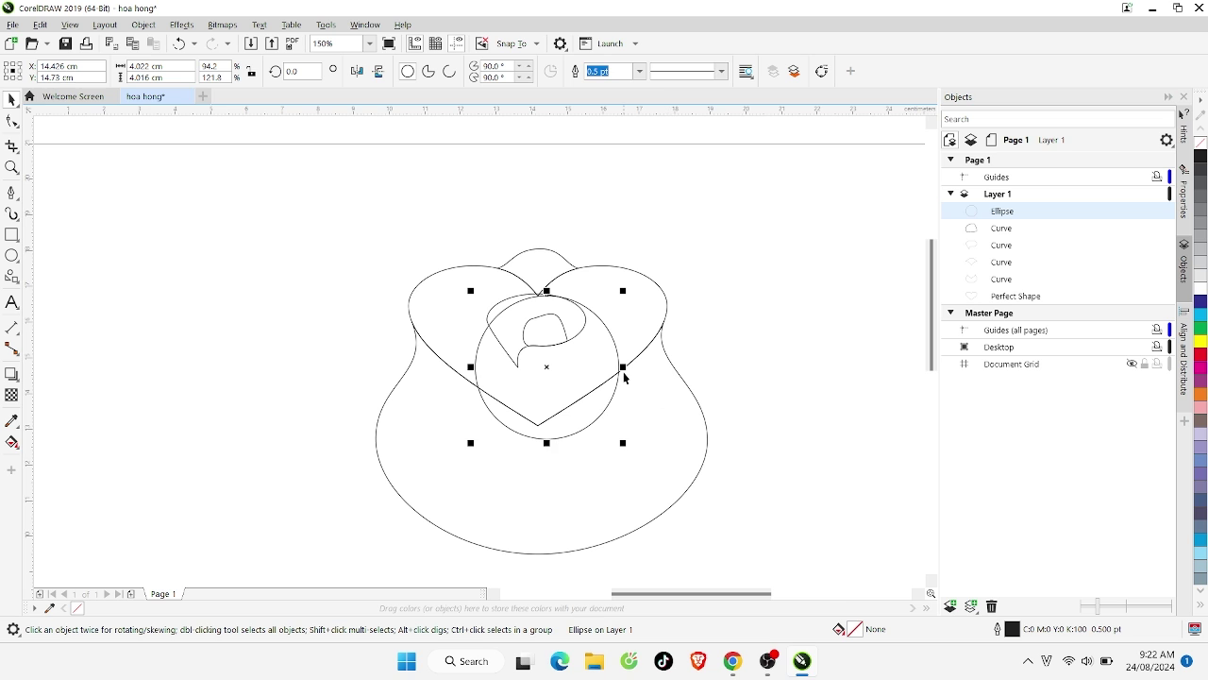
{"action": "left_click_drag", "start_coordinate": [625, 367], "coordinate": [611, 369]}
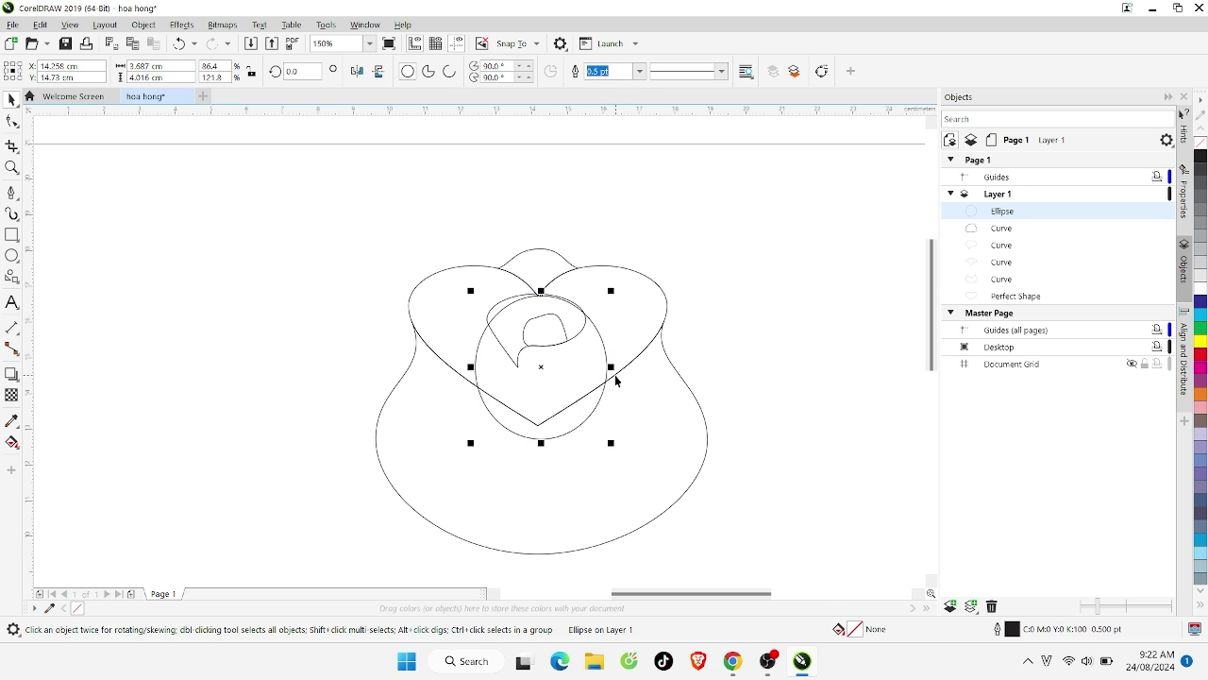
Try trimming the large lower petal with the new ellipse, undoing each attempt
{"action": "left_click", "coordinate": [649, 347], "text": "shift"}
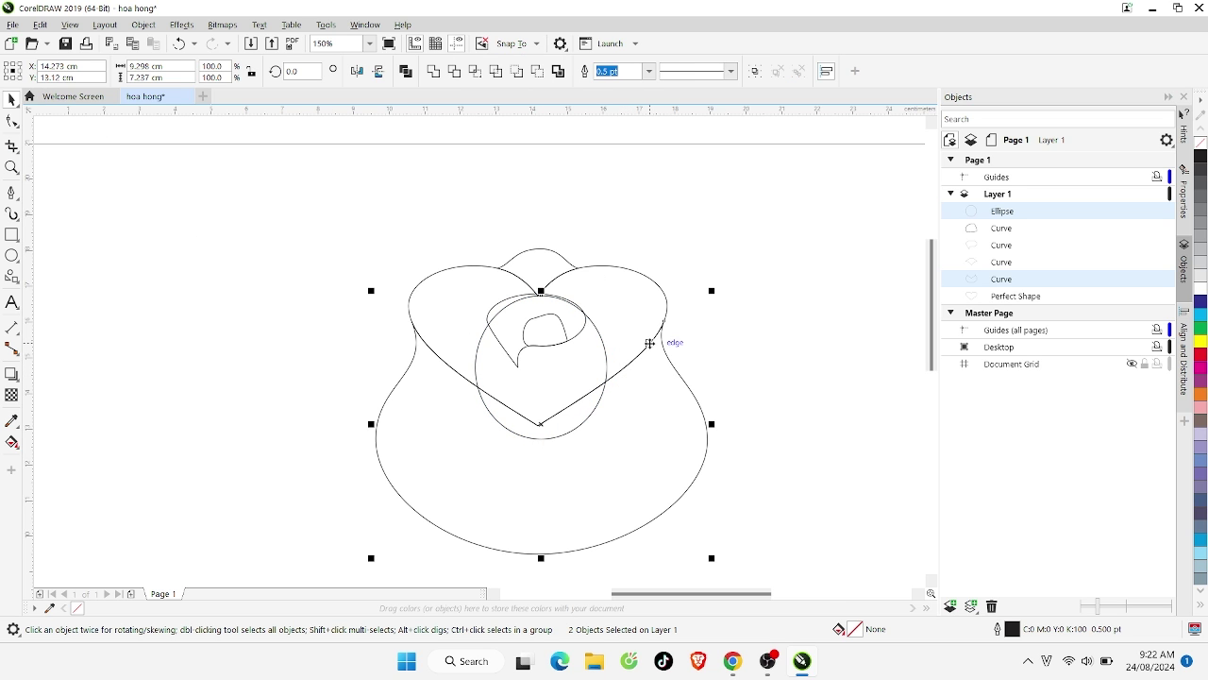
{"action": "left_click", "coordinate": [713, 221]}
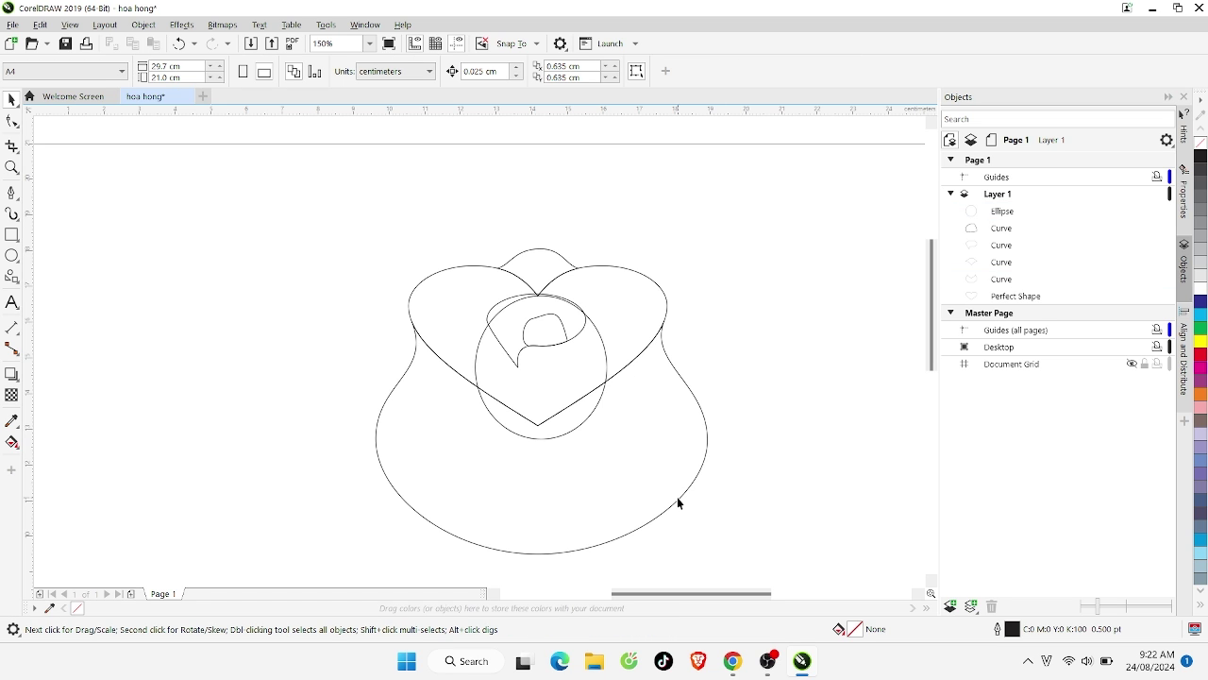
{"action": "left_click", "coordinate": [594, 409]}
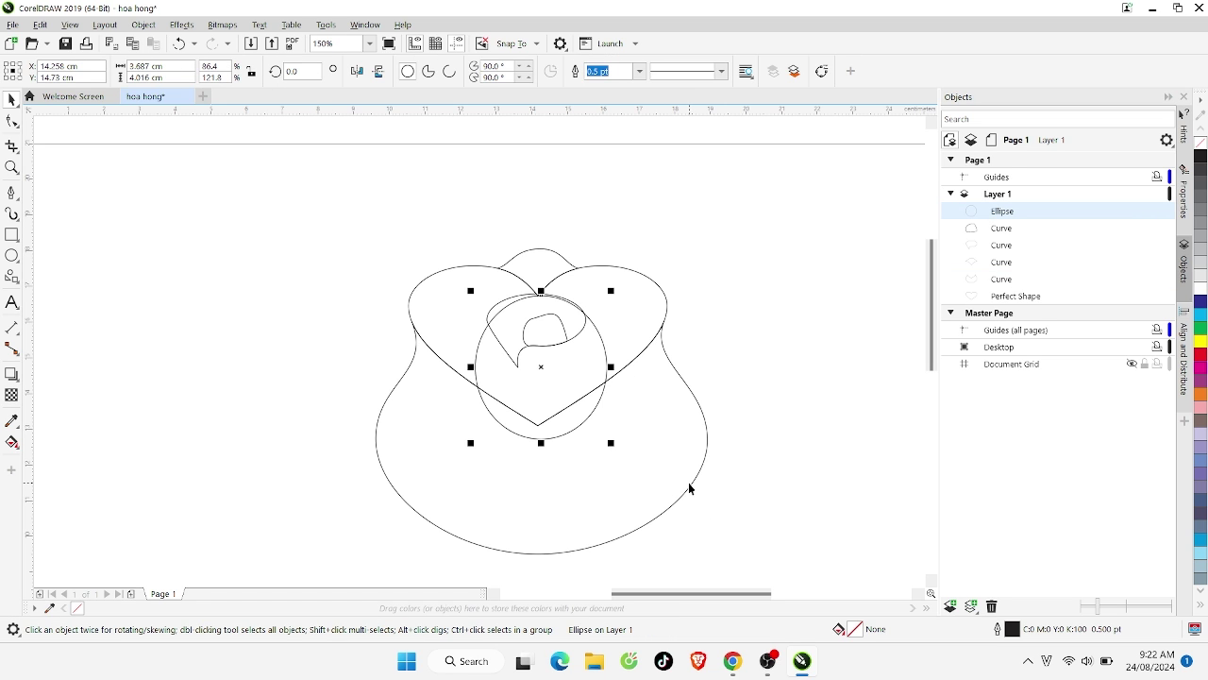
{"action": "left_click", "coordinate": [668, 283], "text": "shift"}
{"action": "left_click", "coordinate": [454, 71]}
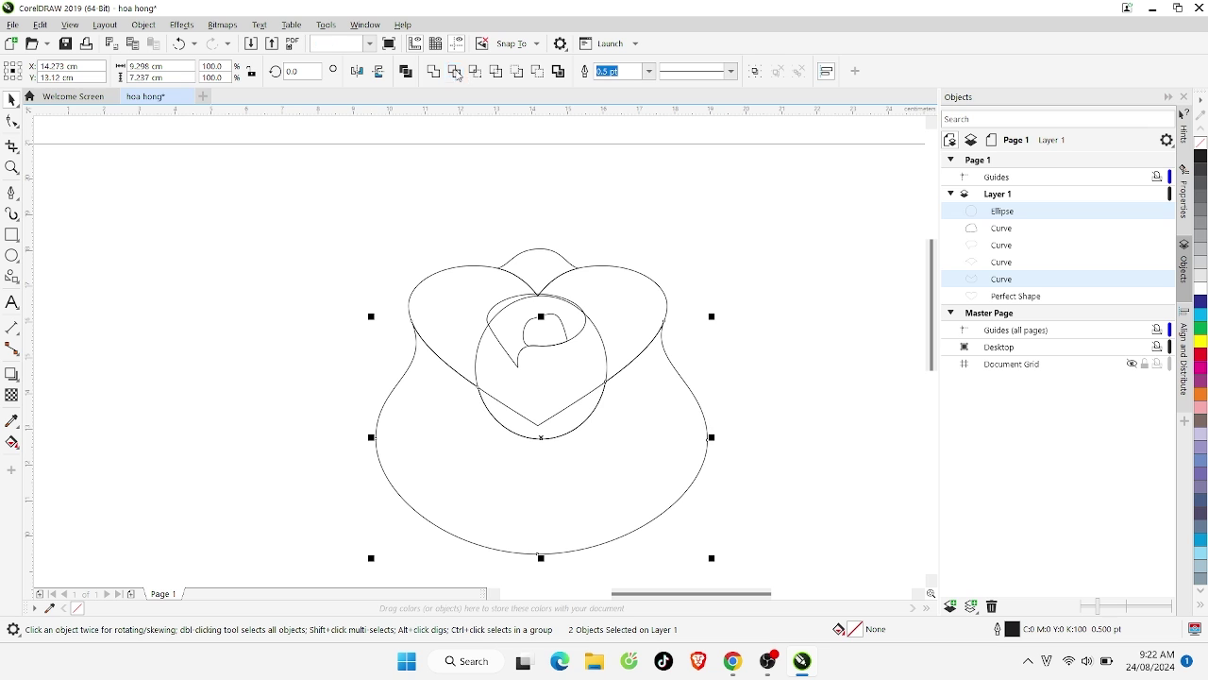
{"action": "key", "text": "ctrl+z"}
{"action": "left_click", "coordinate": [454, 71]}
{"action": "key", "text": "ctrl+z"}
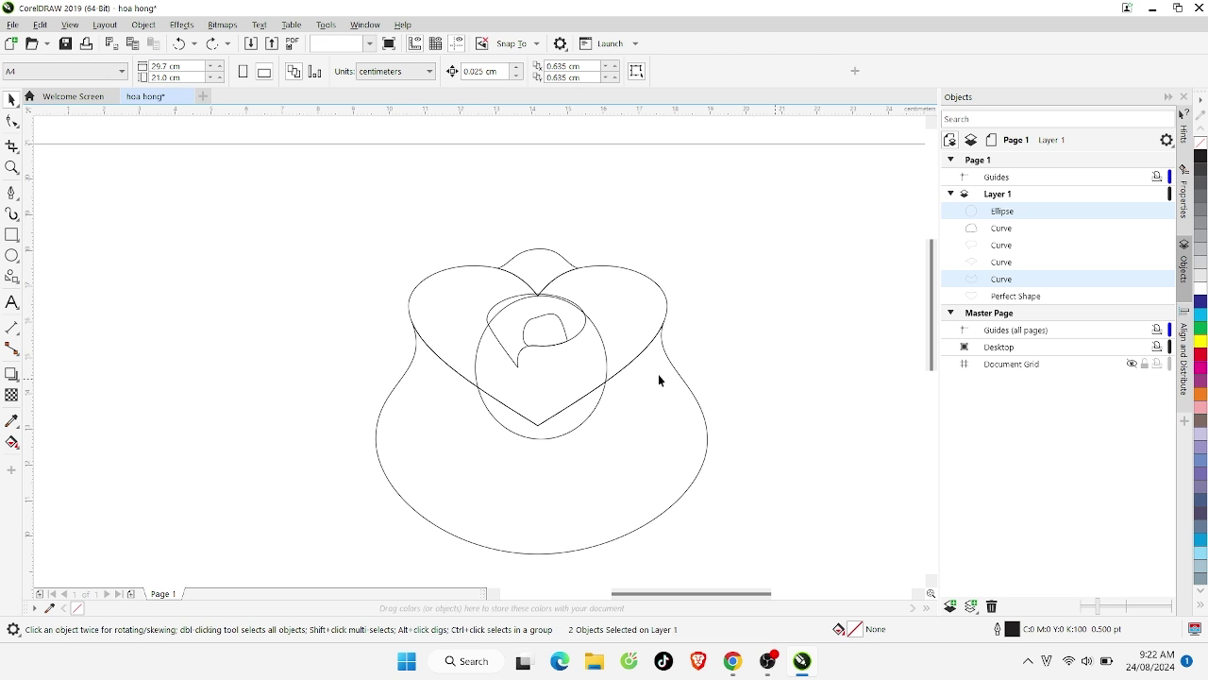
{"action": "left_click", "coordinate": [610, 364]}
{"action": "left_click", "coordinate": [607, 362]}
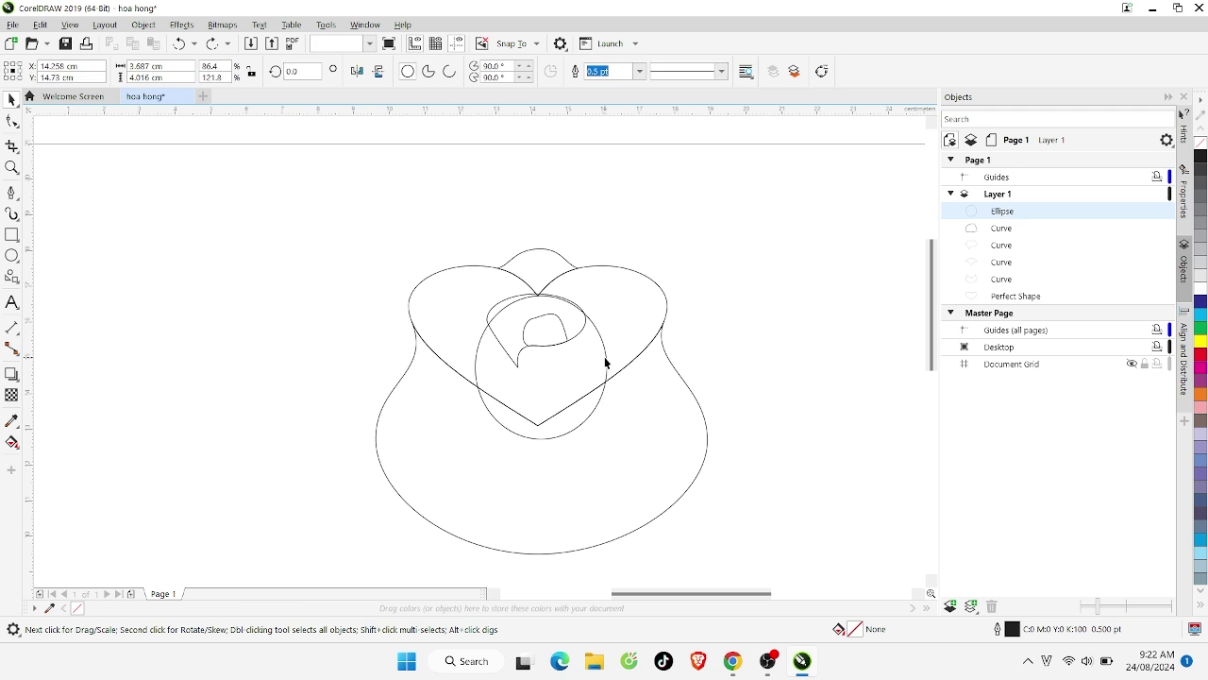
{"action": "left_click", "coordinate": [708, 439], "text": "shift"}
{"action": "left_click", "coordinate": [455, 70]}
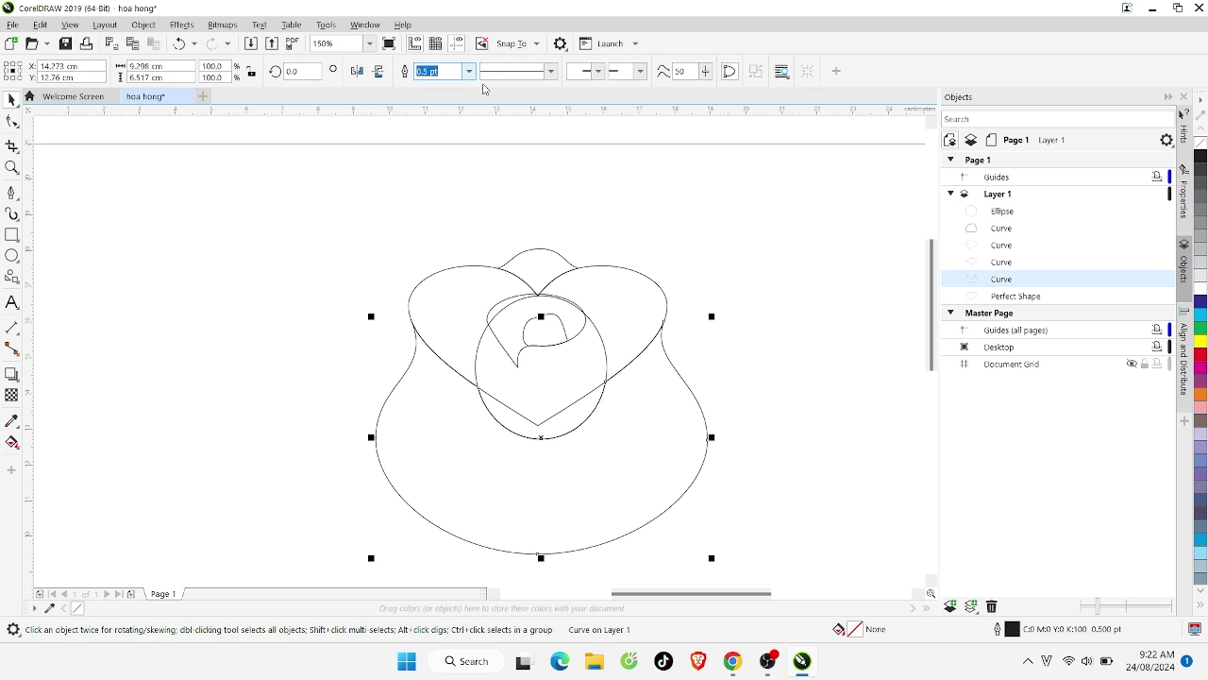
{"action": "key", "text": "ctrl+z"}
Try trimming the large lower petal with the central ellipse, move the ellipse aside to check the cut, and undo the changes
{"action": "left_click", "coordinate": [657, 351]}
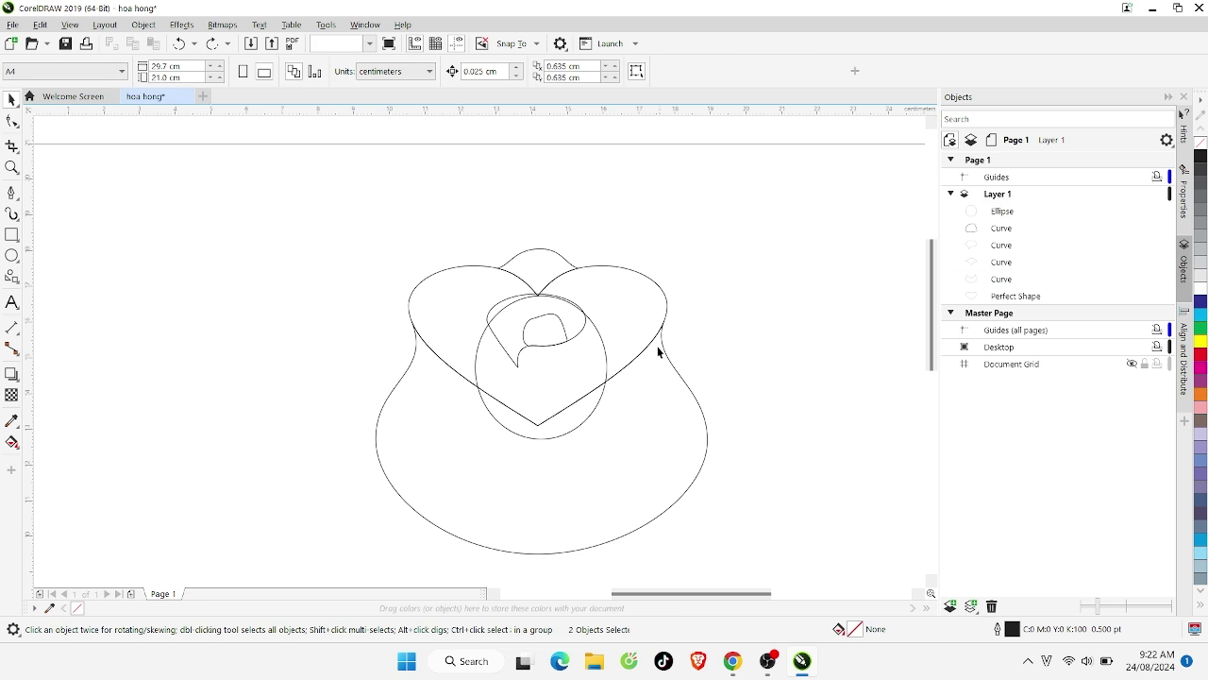
{"action": "left_click", "coordinate": [607, 368]}
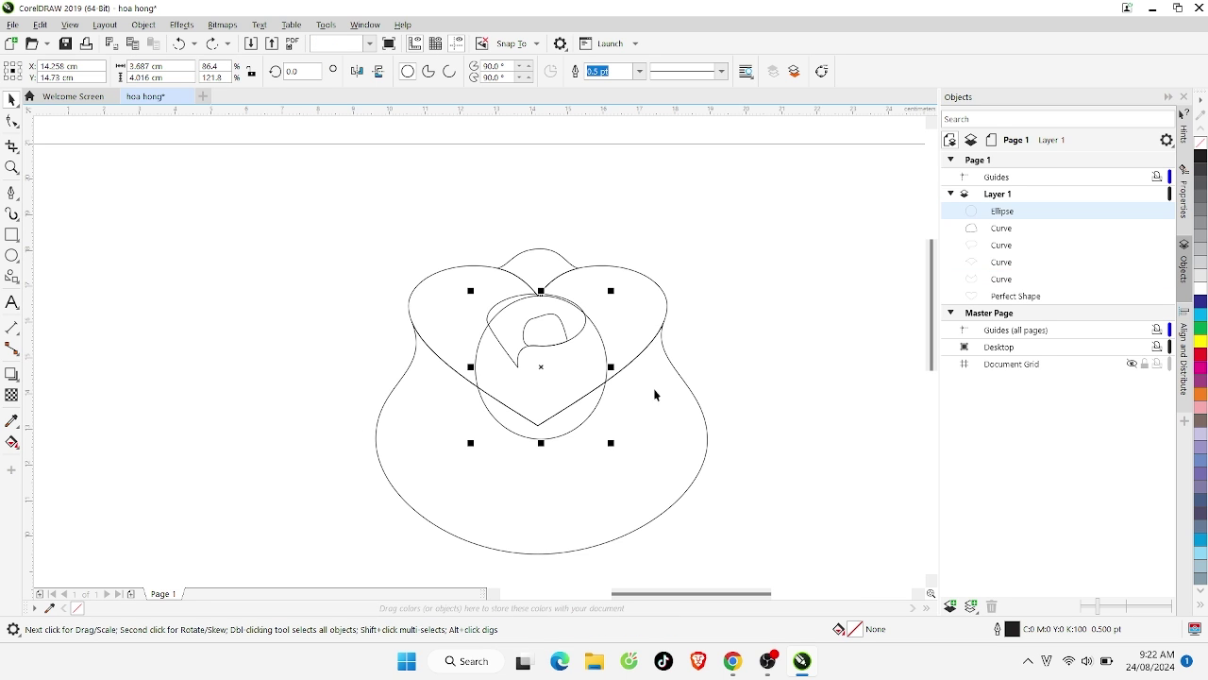
{"action": "left_click", "coordinate": [707, 447], "text": "shift"}
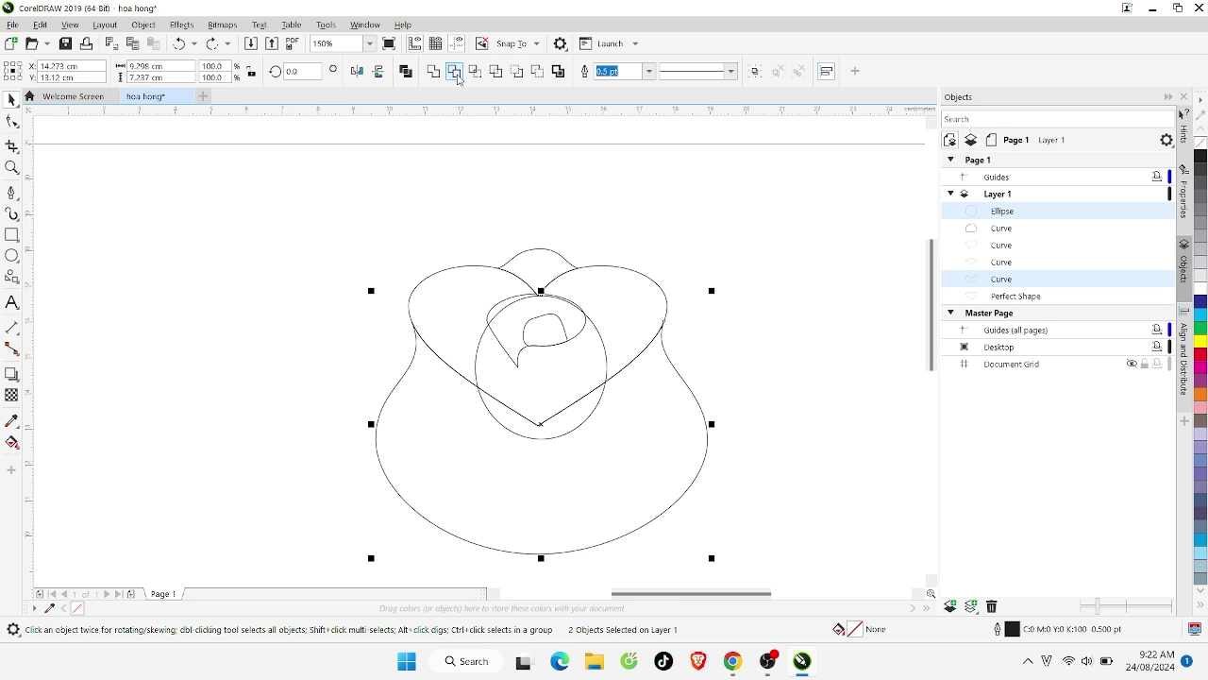
{"action": "left_click", "coordinate": [454, 71]}
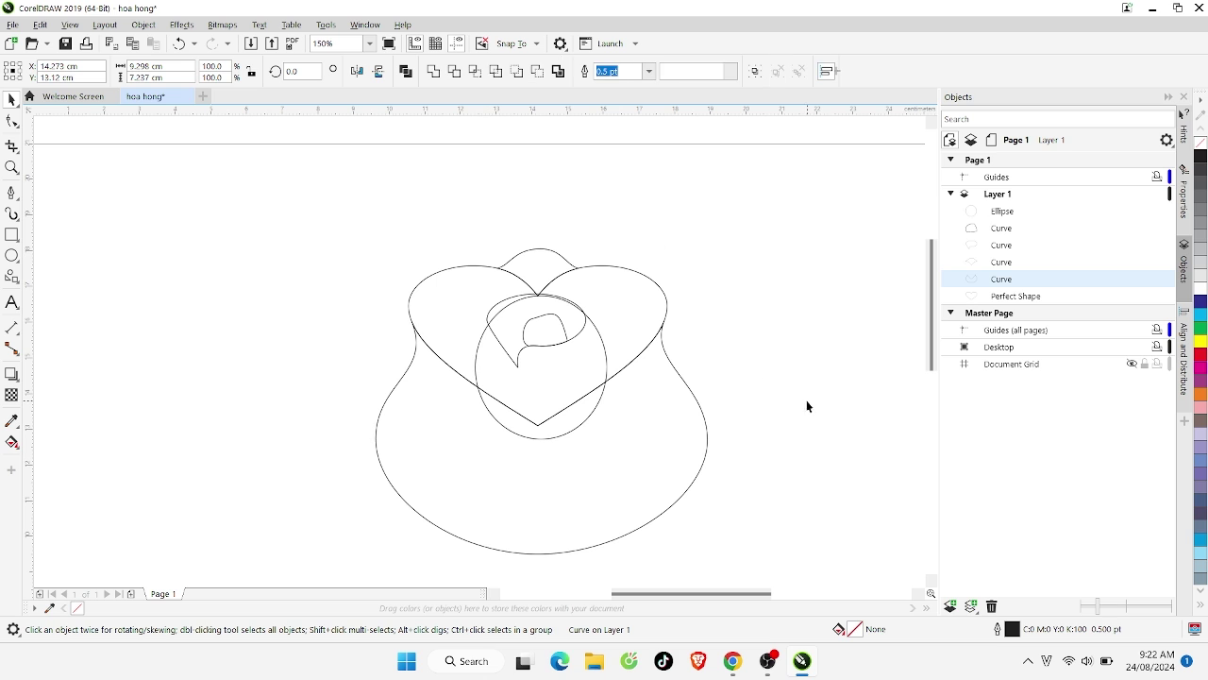
{"action": "left_click_drag", "start_coordinate": [604, 369], "coordinate": [587, 452]}
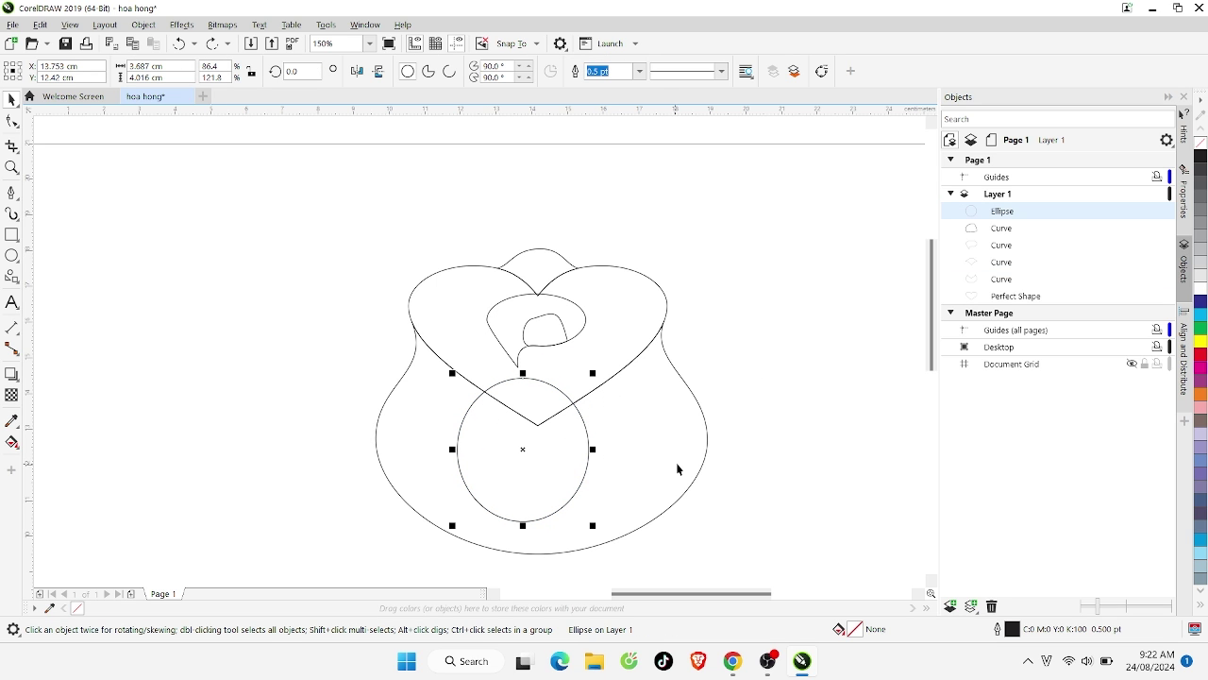
{"action": "key", "text": "ctrl+z"}
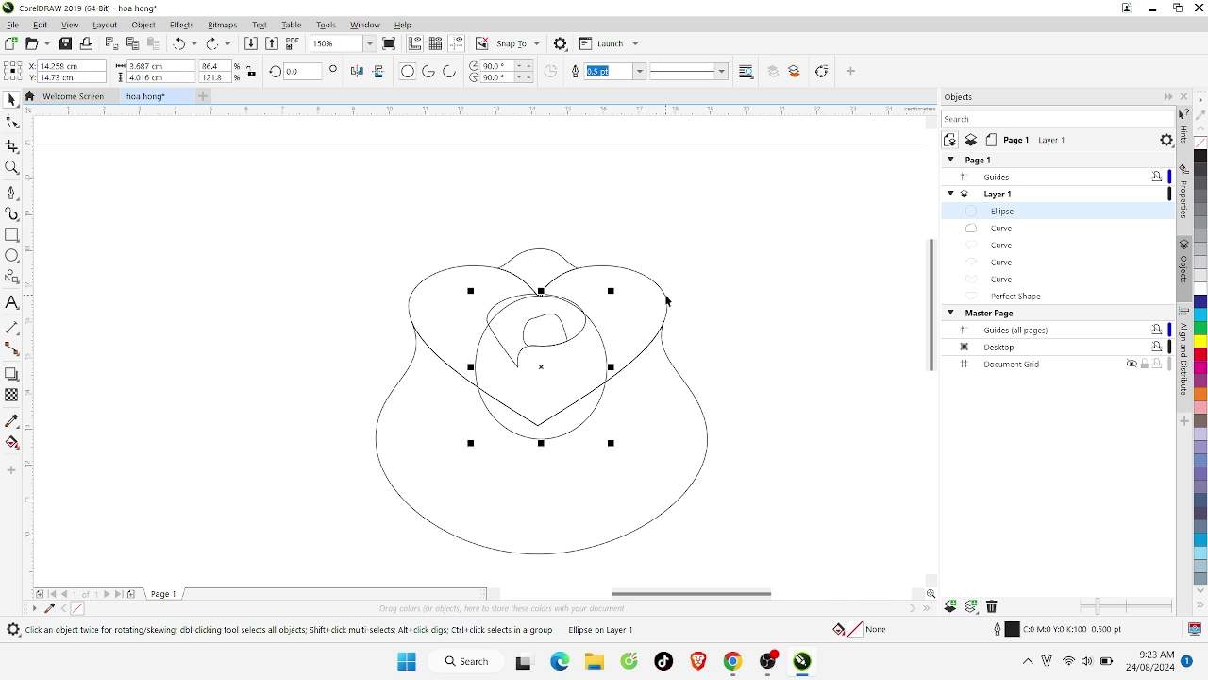
Try trimming the heart with the central ellipse and the large lower petal, and undo the attempt
{"action": "left_click", "coordinate": [706, 431]}
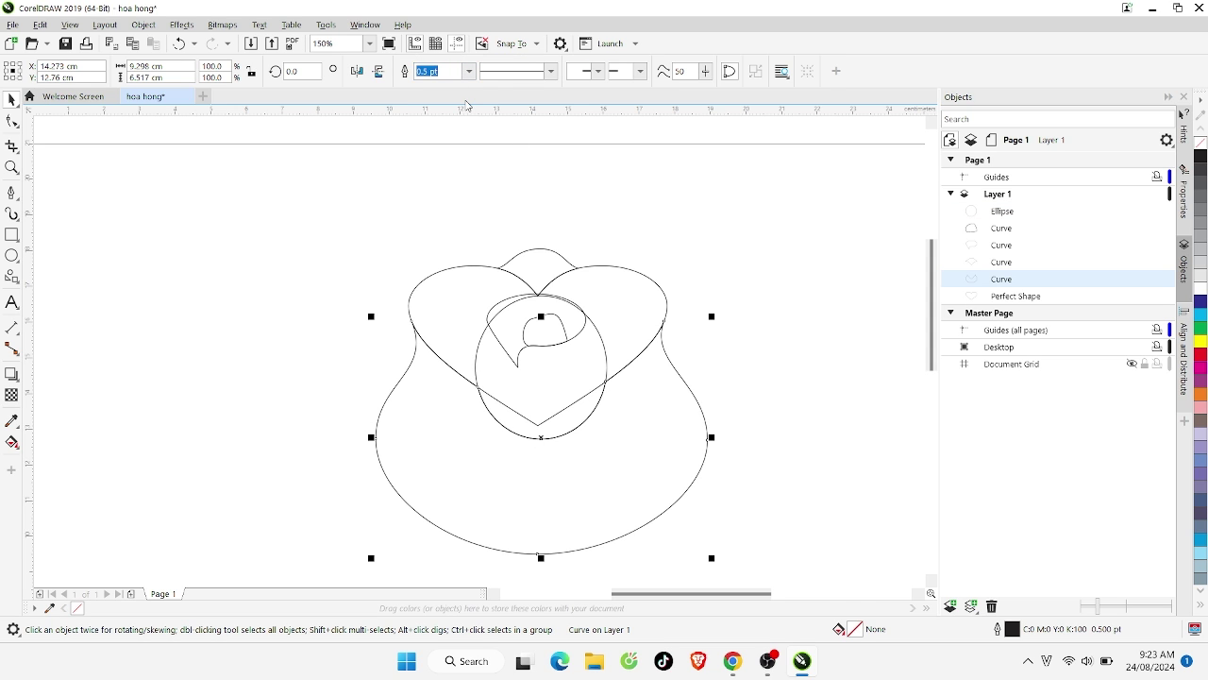
{"action": "left_click", "coordinate": [541, 295], "text": "shift"}
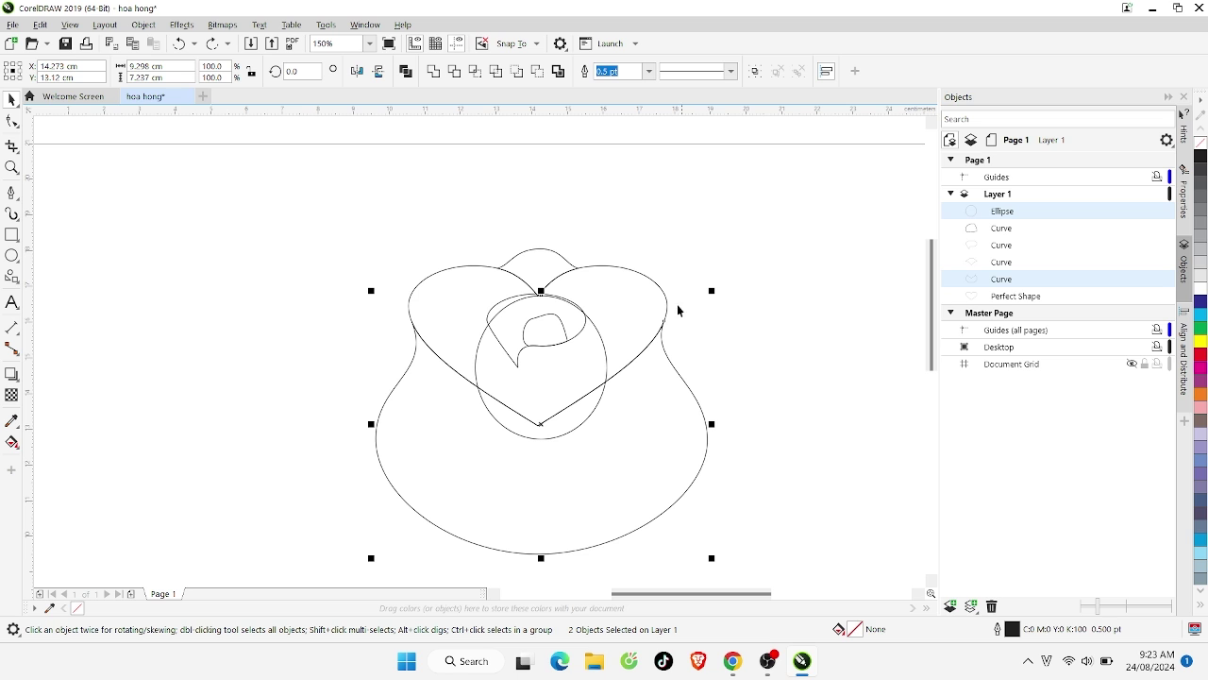
{"action": "left_click", "coordinate": [623, 273]}
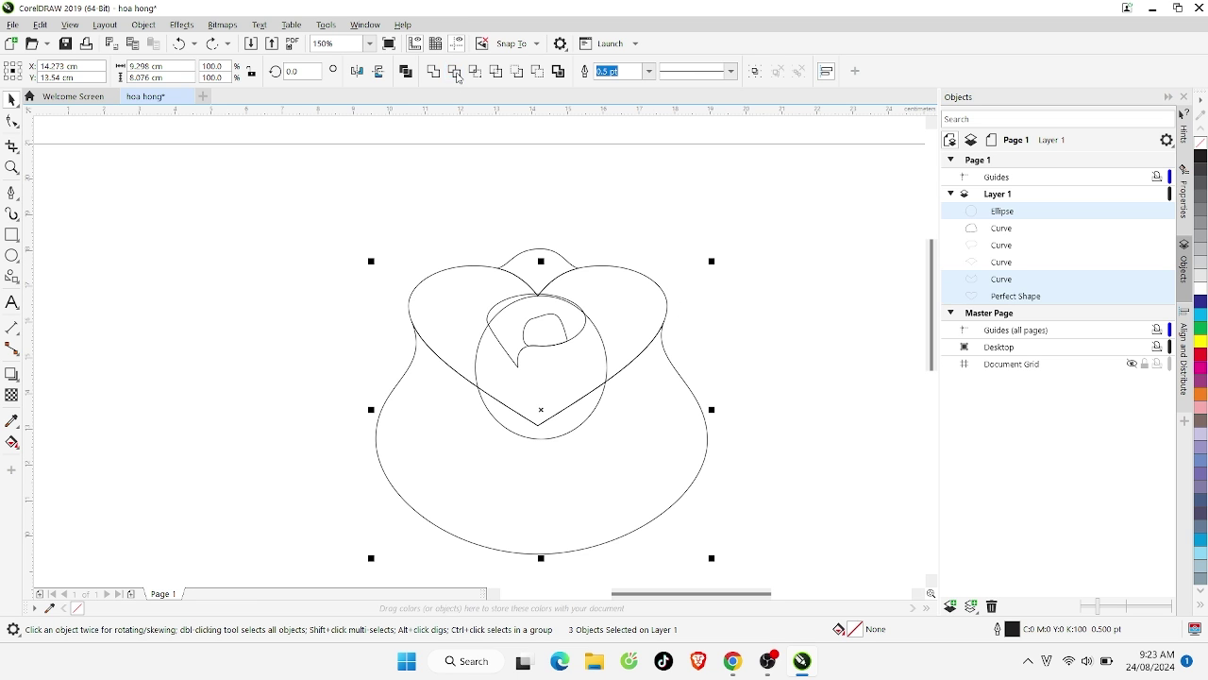
{"action": "key", "text": "ctrl+z"}
{"action": "scroll", "coordinate": [756, 387], "scroll_direction": "down", "scroll_amount": 3}
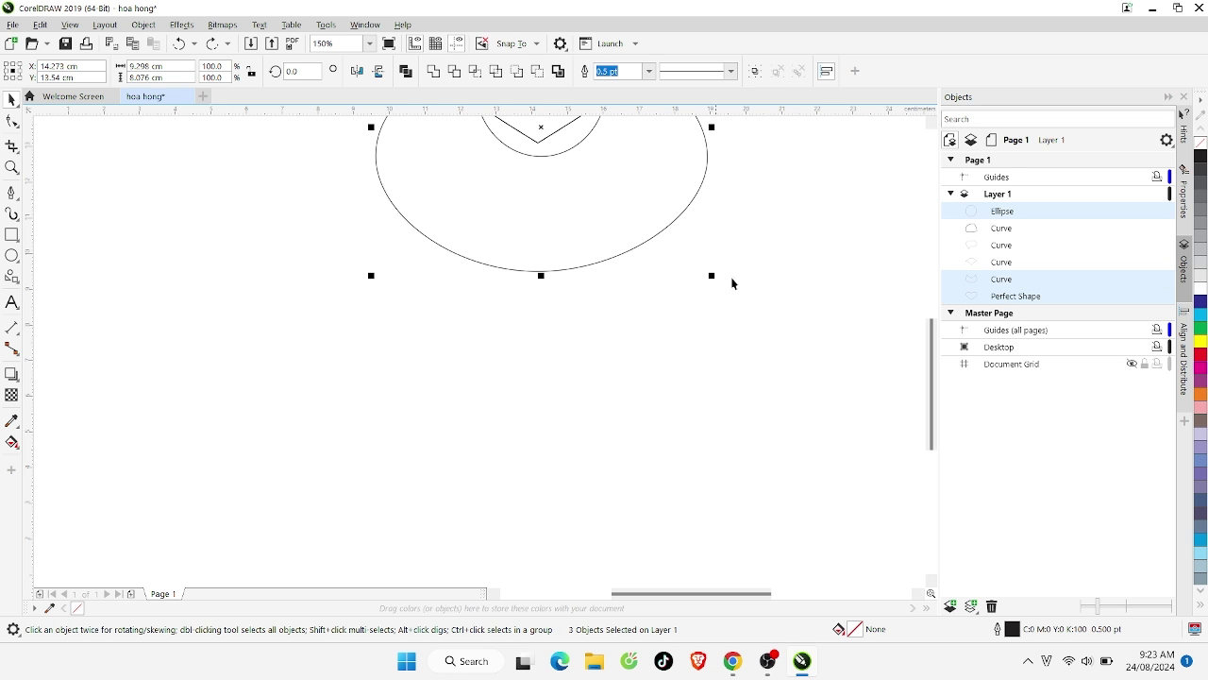
{"action": "scroll", "coordinate": [922, 387], "scroll_direction": "up", "scroll_amount": 3}
{"action": "left_click", "coordinate": [847, 332]}
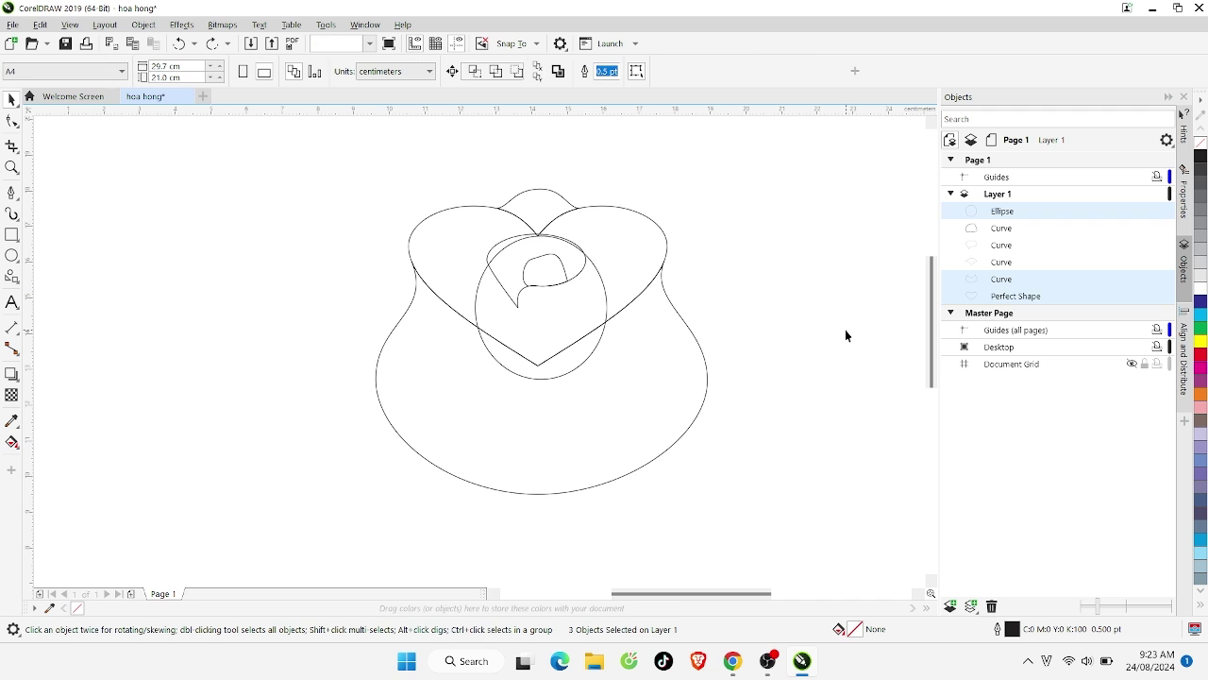
Try trimming the large lower petal with only the central ellipse two more times, undoing both cuts
{"action": "left_click", "coordinate": [569, 373]}
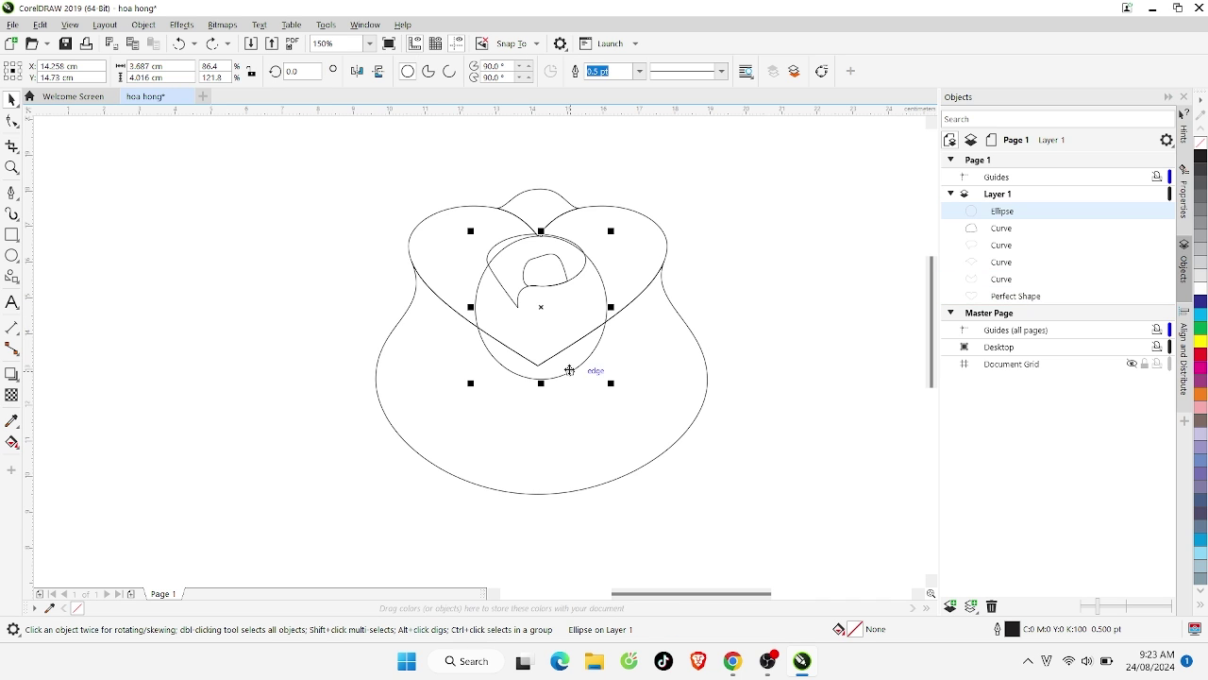
{"action": "left_click", "coordinate": [691, 337], "text": "shift"}
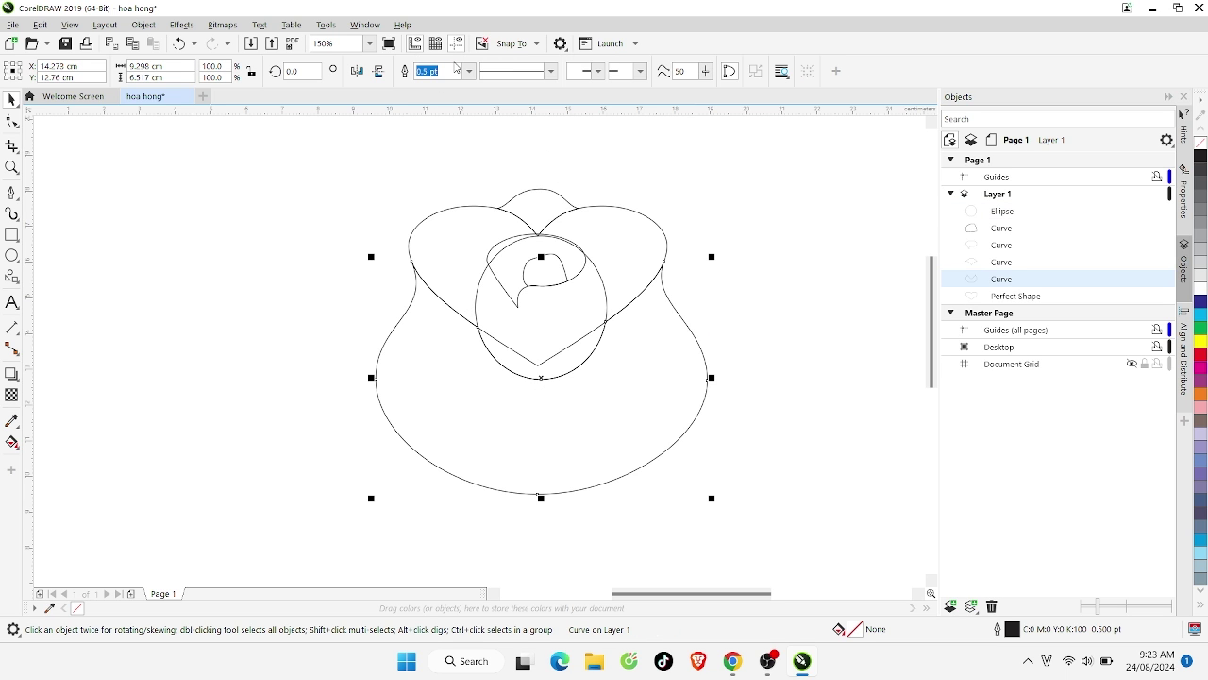
{"action": "left_click", "coordinate": [454, 71]}
{"action": "left_click", "coordinate": [802, 384]}
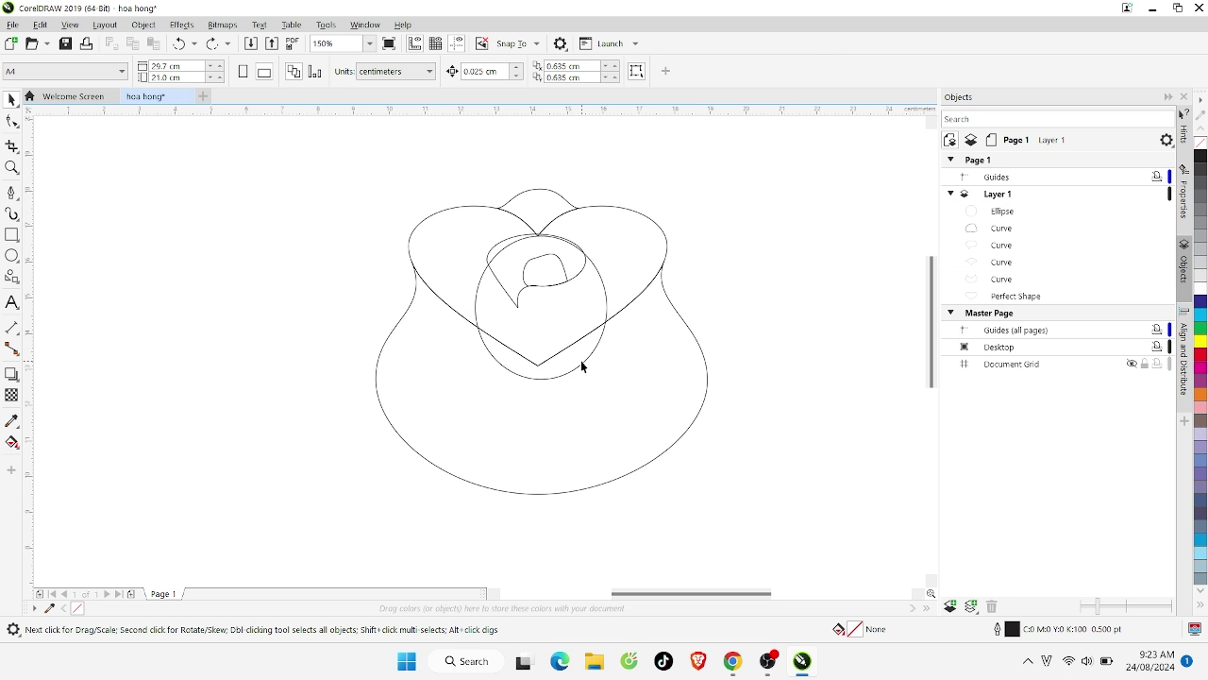
{"action": "left_click", "coordinate": [581, 366]}
{"action": "left_click", "coordinate": [704, 401], "text": "shift"}
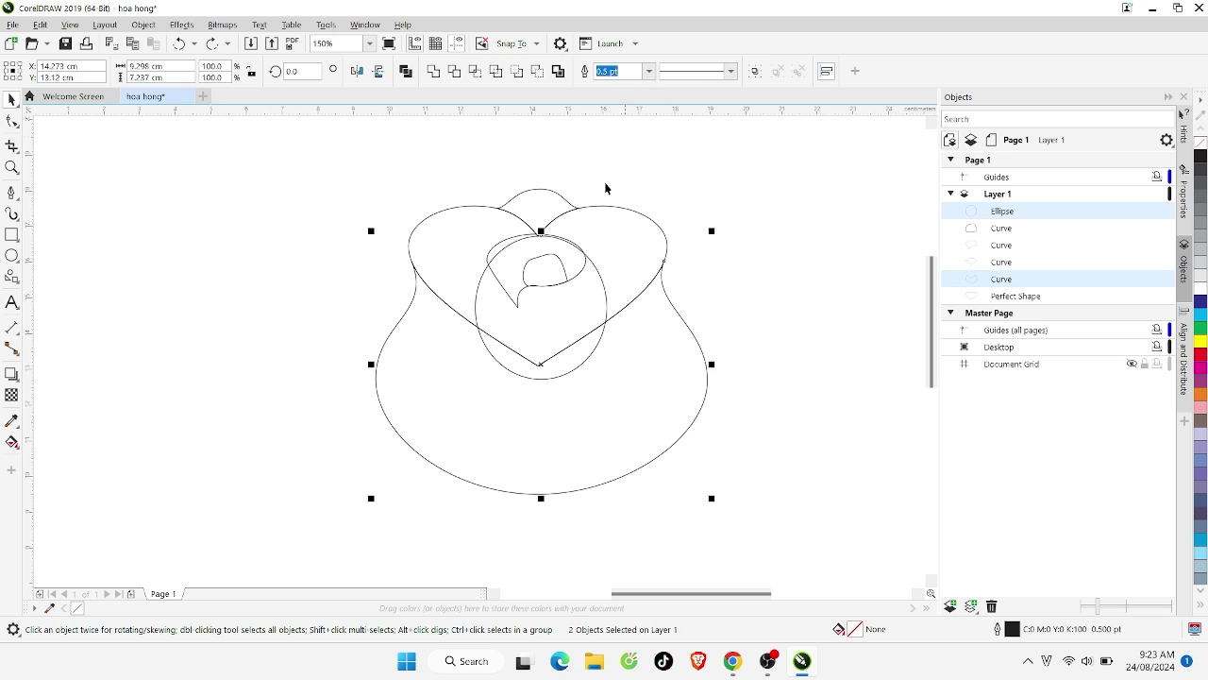
{"action": "left_click", "coordinate": [454, 71]}
{"action": "left_click", "coordinate": [784, 323]}
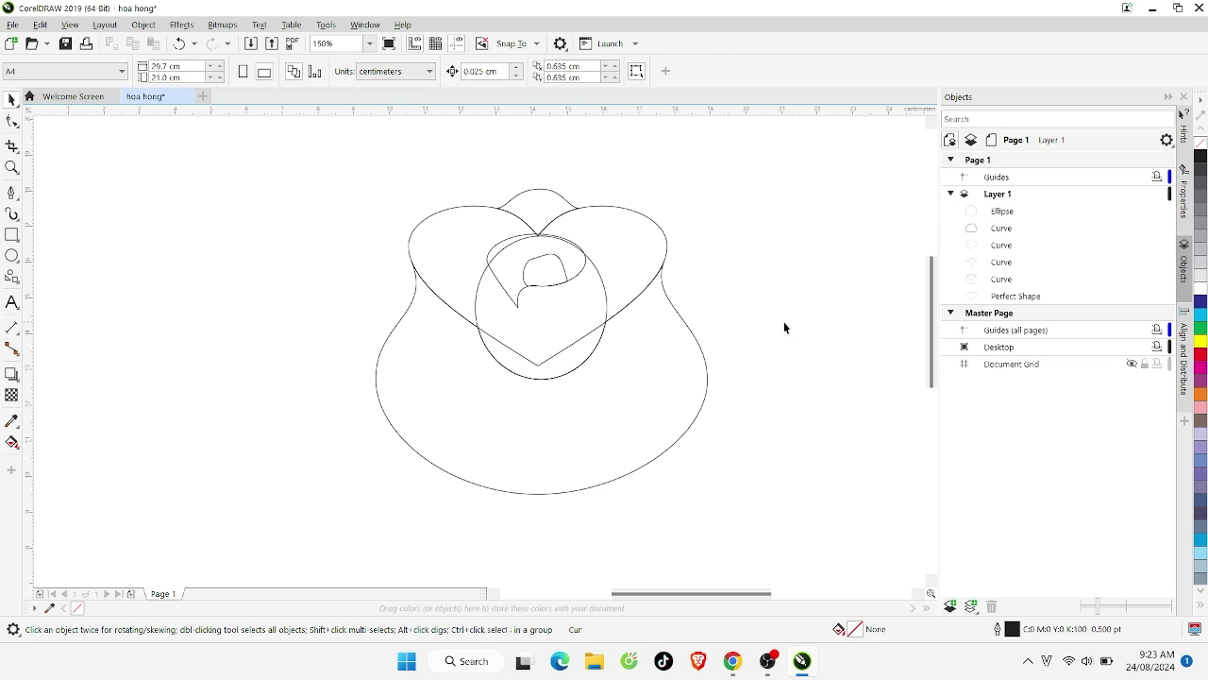
{"action": "key", "text": "ctrl+z"}
{"action": "left_click", "coordinate": [769, 340]}
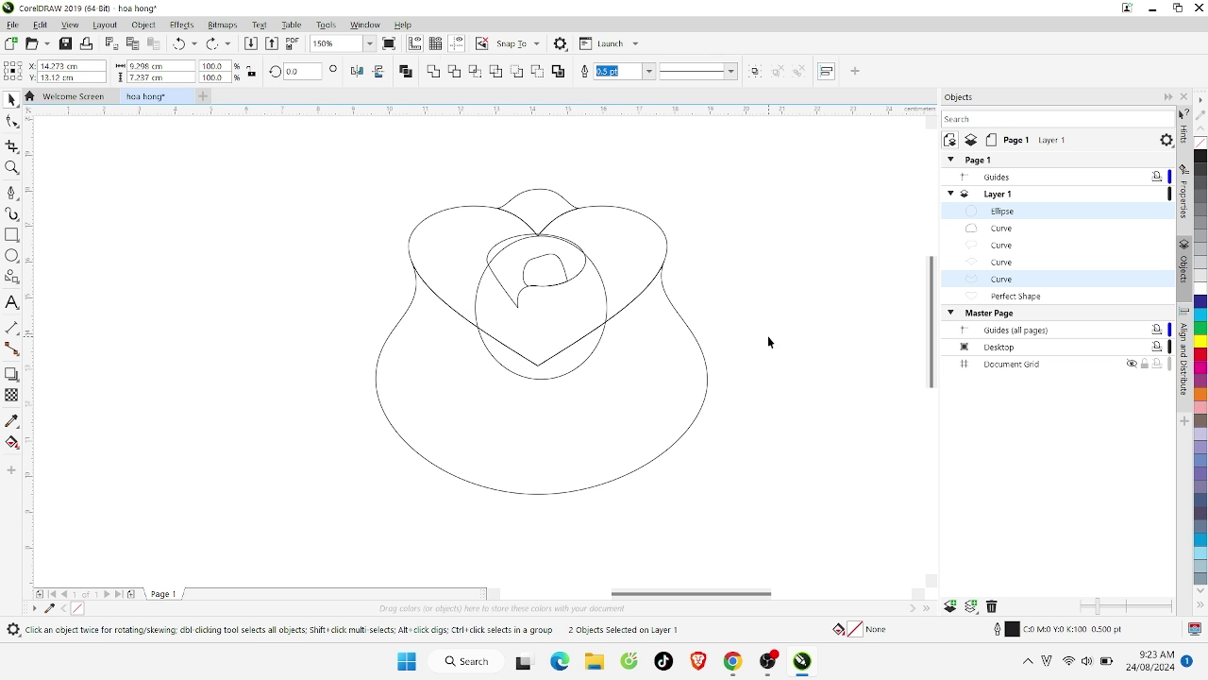
Check the ellipse's lower edge up close, retry the ellipse trim on the large lower petal, and undo it
{"action": "scroll", "coordinate": [570, 375], "scroll_direction": "up", "scroll_amount": 3}
{"action": "left_click", "coordinate": [566, 381]}
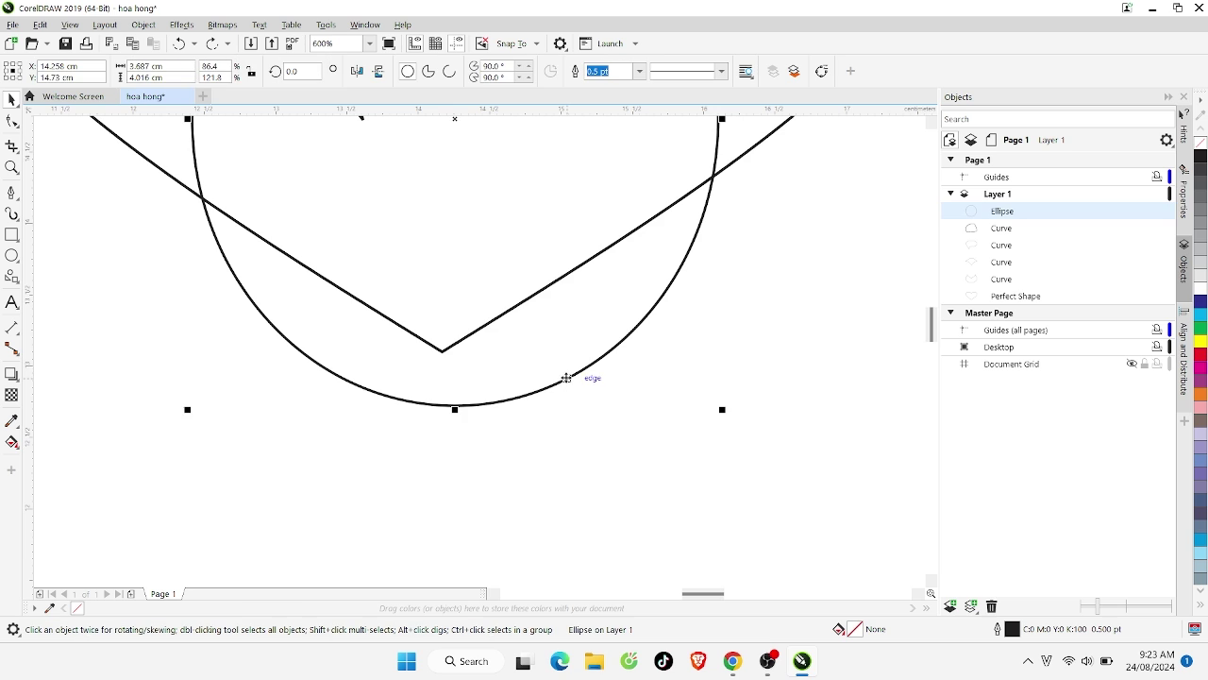
{"action": "scroll", "coordinate": [567, 379], "scroll_direction": "down", "scroll_amount": 3}
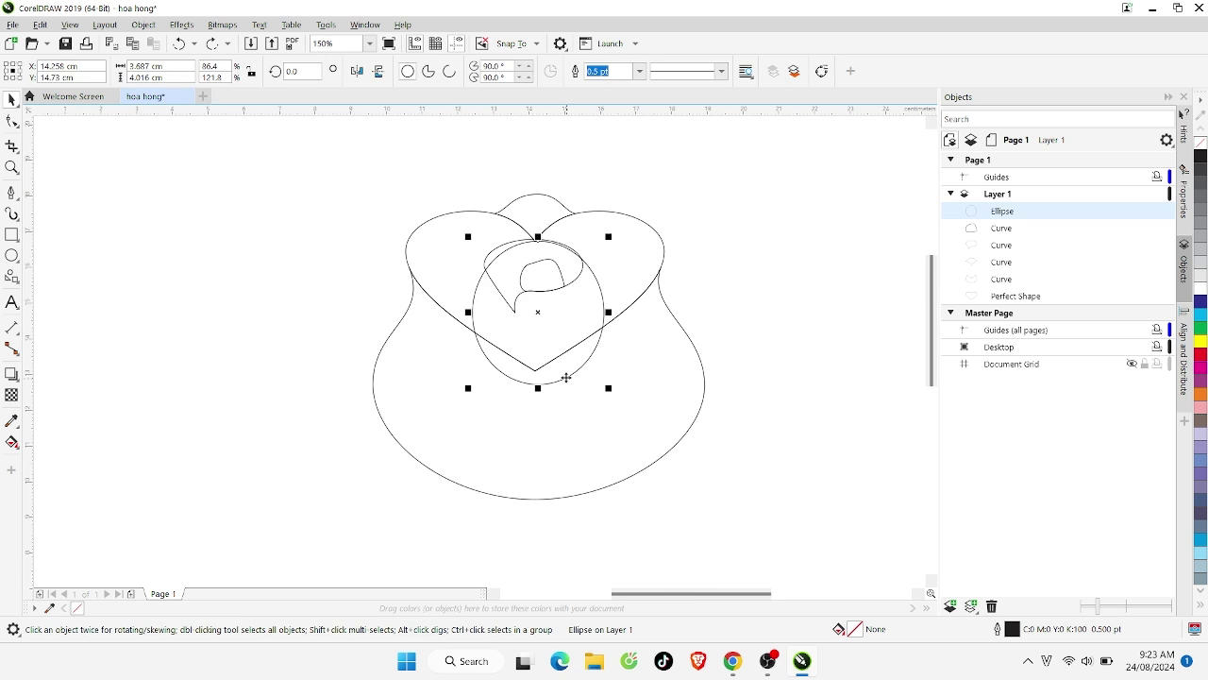
{"action": "left_click", "coordinate": [683, 443], "text": "shift"}
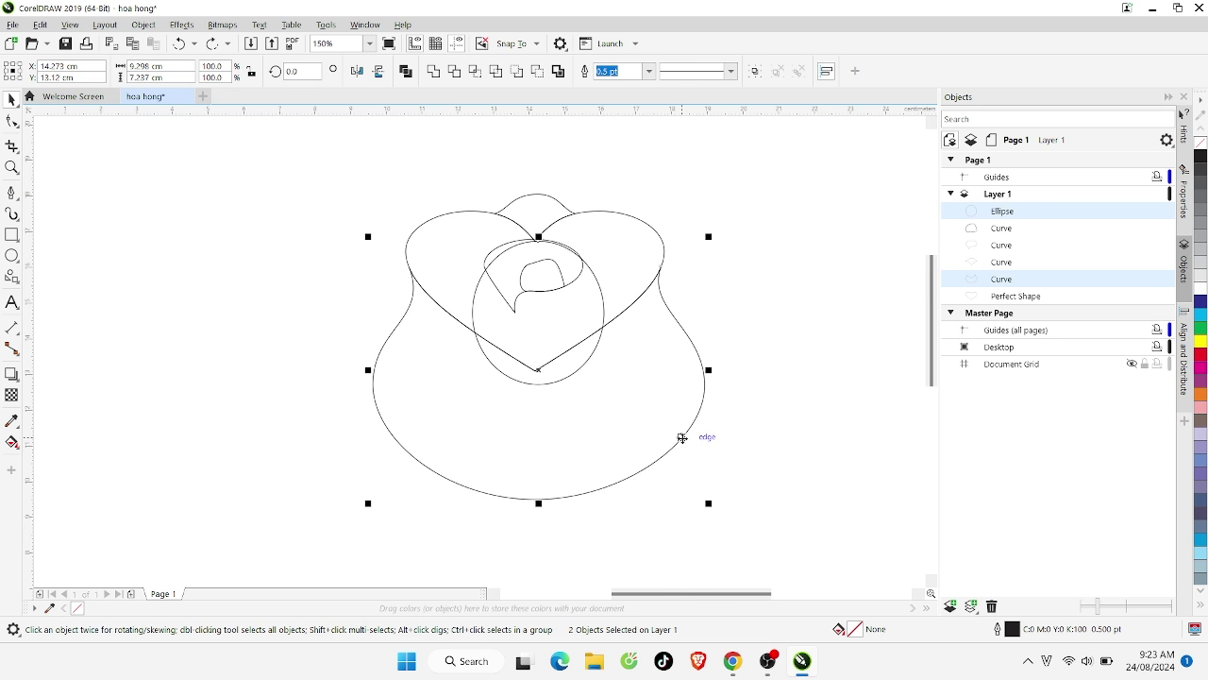
{"action": "left_click", "coordinate": [454, 72]}
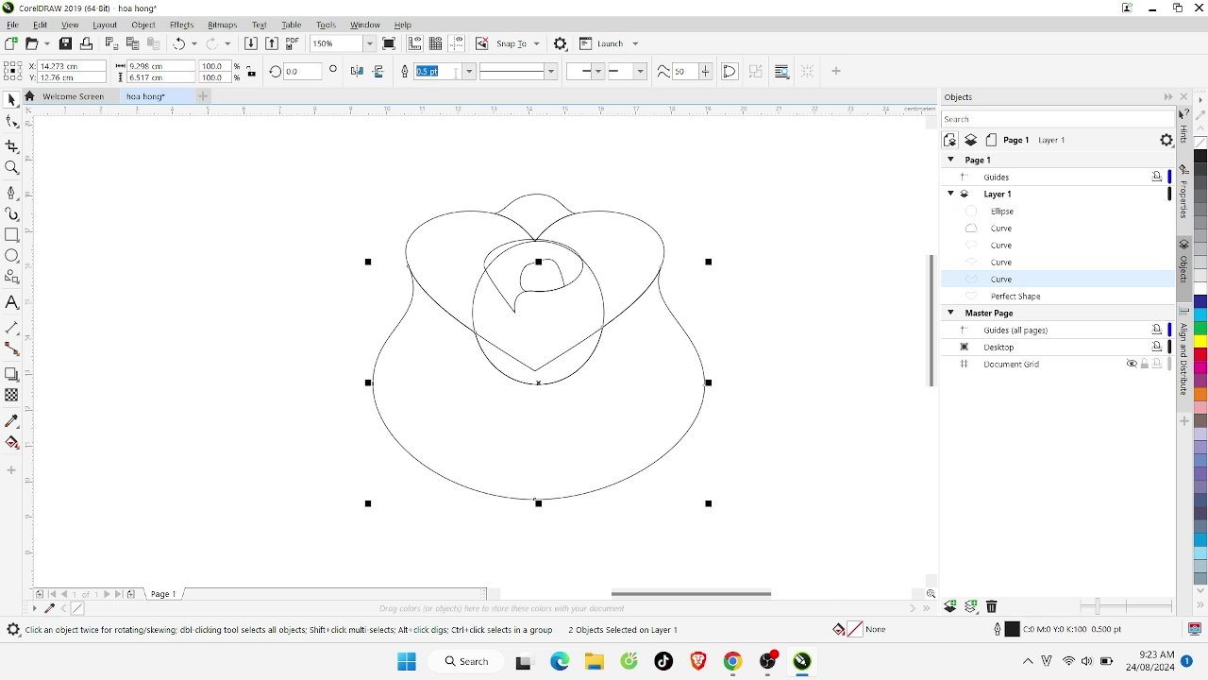
{"action": "left_click", "coordinate": [821, 360]}
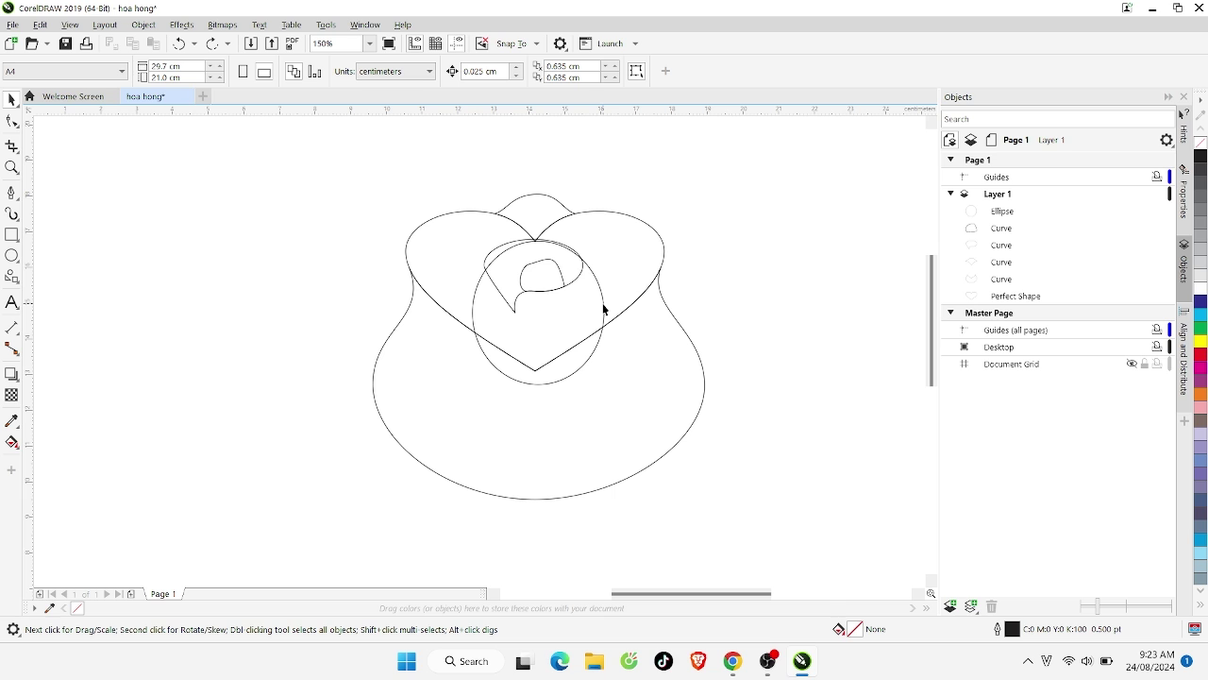
Try trimming the tailed inner petal with the central ellipse, and undo the cut
{"action": "left_click", "coordinate": [604, 309]}
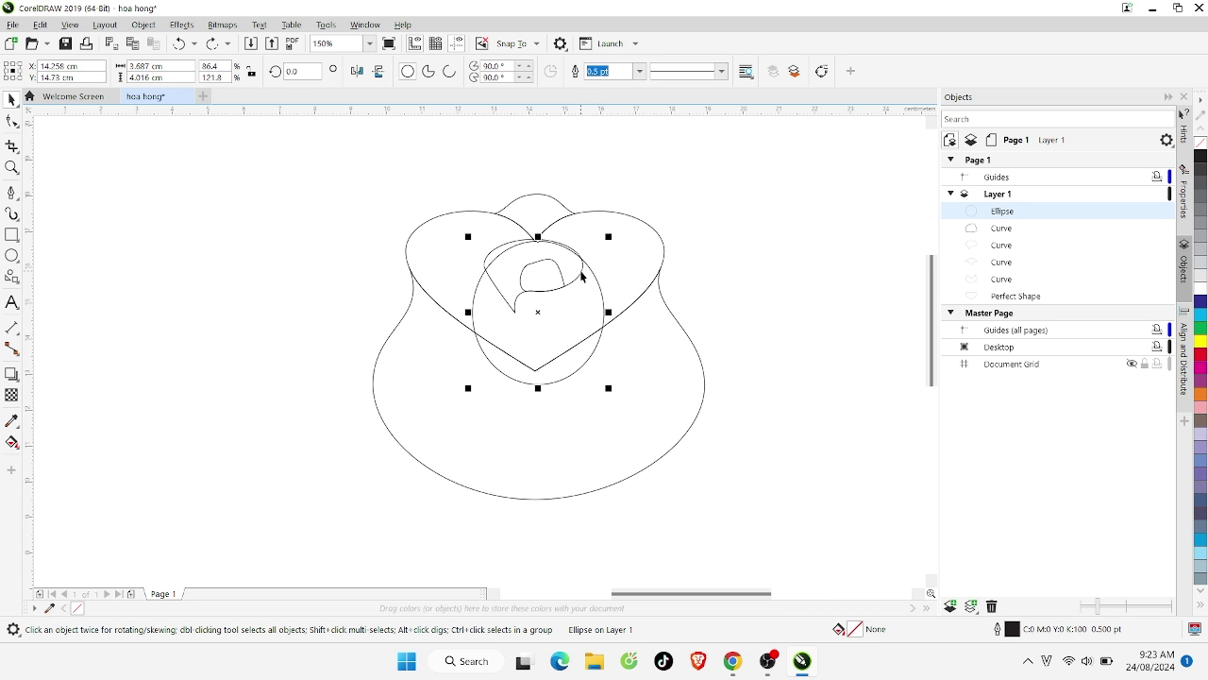
{"action": "left_click", "coordinate": [582, 273], "text": "shift"}
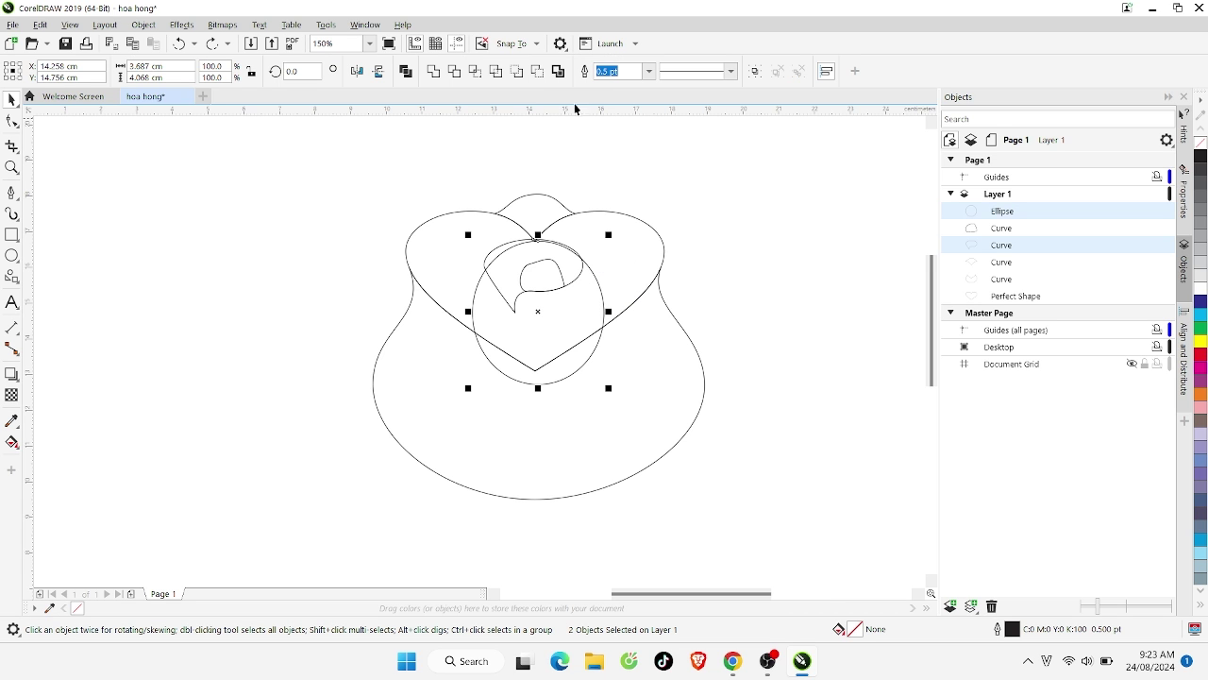
{"action": "left_click", "coordinate": [454, 72]}
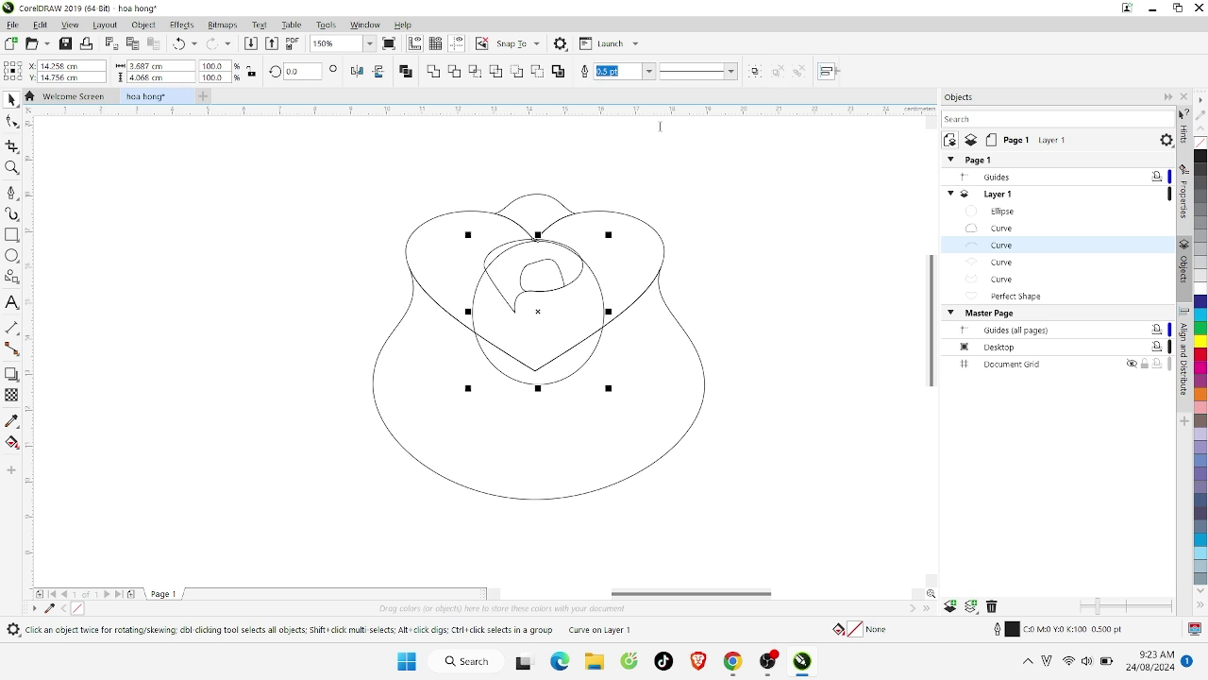
{"action": "left_click", "coordinate": [714, 269]}
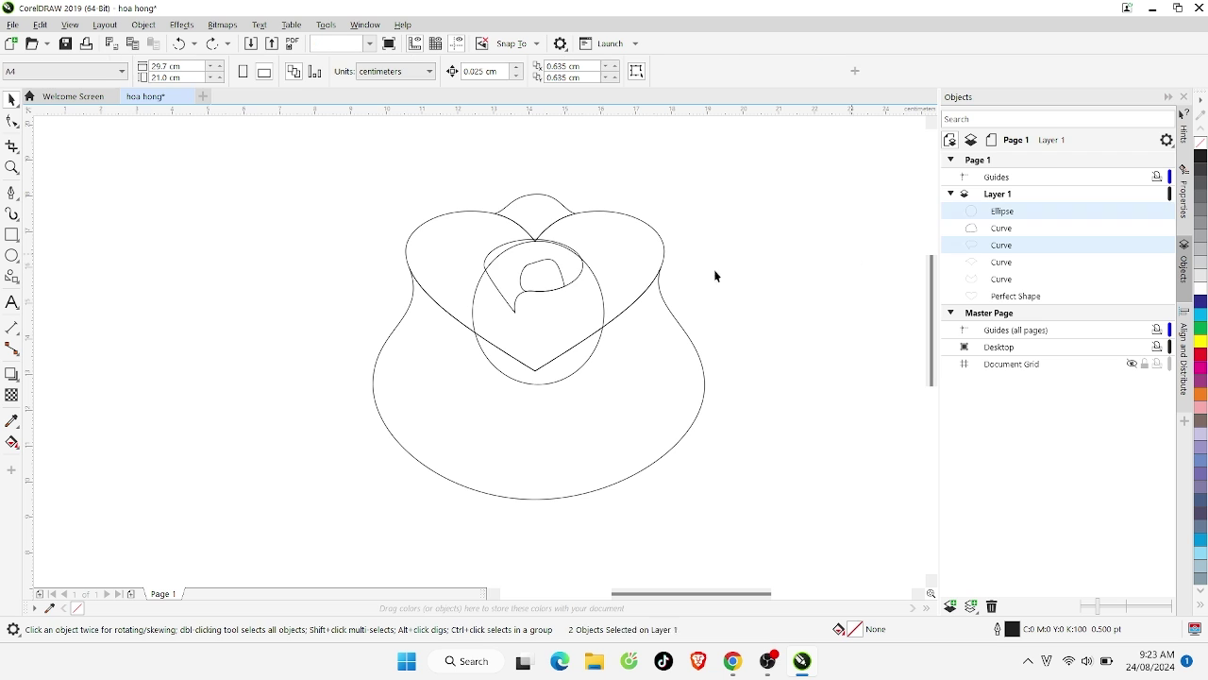
Trim the central ellipse with the tailed inner petal, cutting away the part they overlap
{"action": "left_click", "coordinate": [579, 280]}
{"action": "left_click", "coordinate": [604, 311], "text": "shift"}
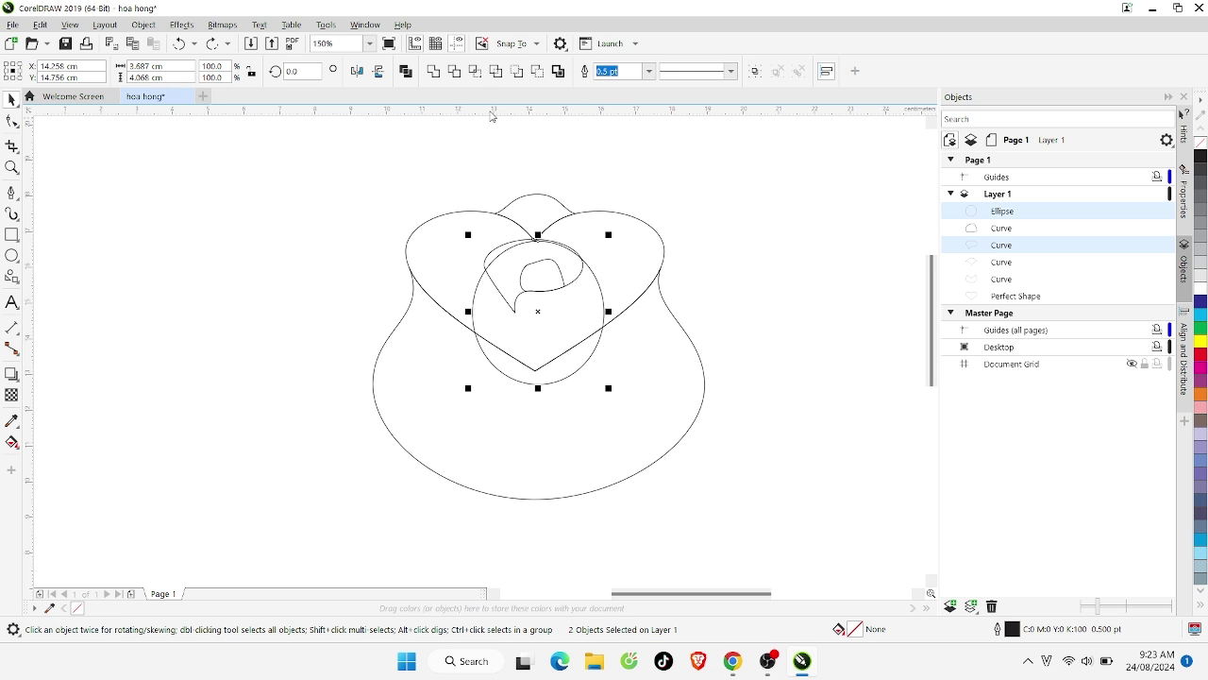
{"action": "left_click", "coordinate": [454, 75]}
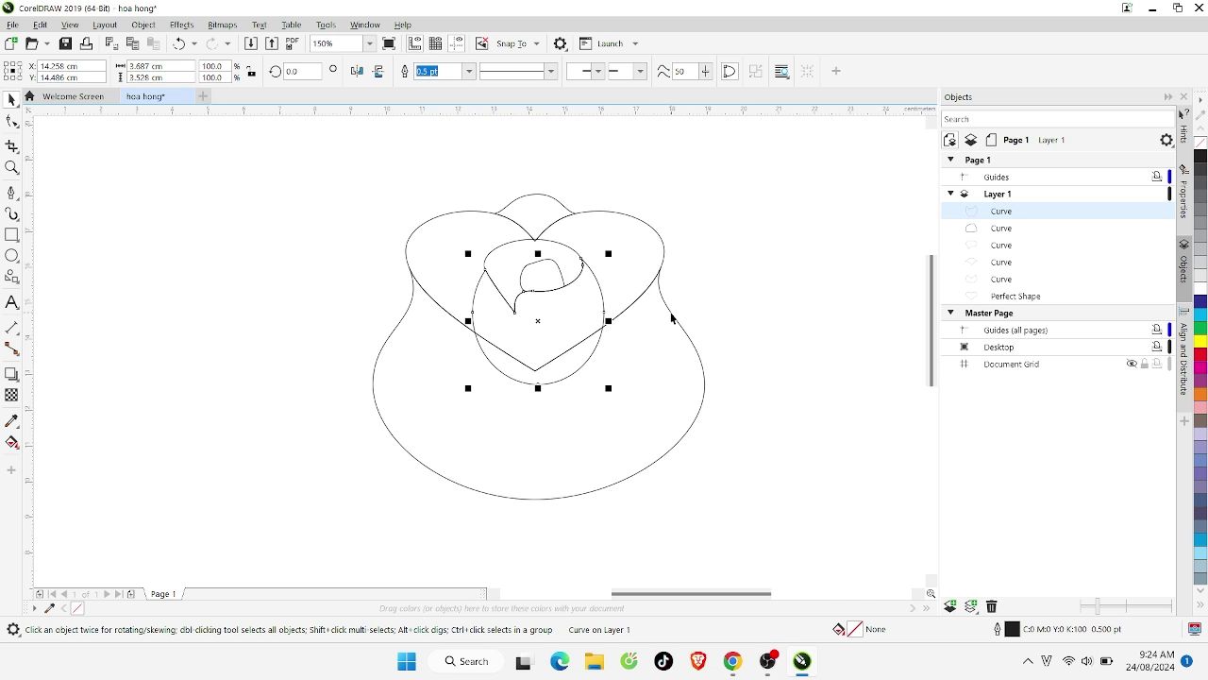
{"action": "left_click", "coordinate": [783, 318]}
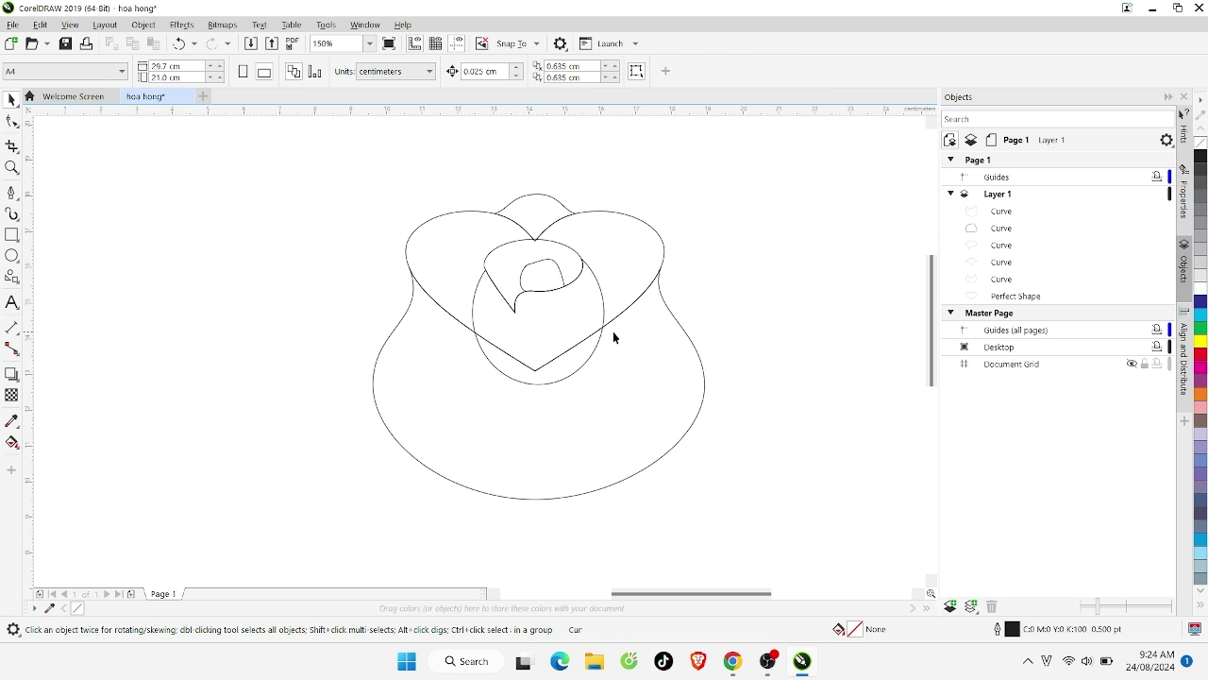
Trim the bottom of the cut ellipse with the large lower petal so it ends along the heart's lower point
{"action": "left_click", "coordinate": [668, 315]}
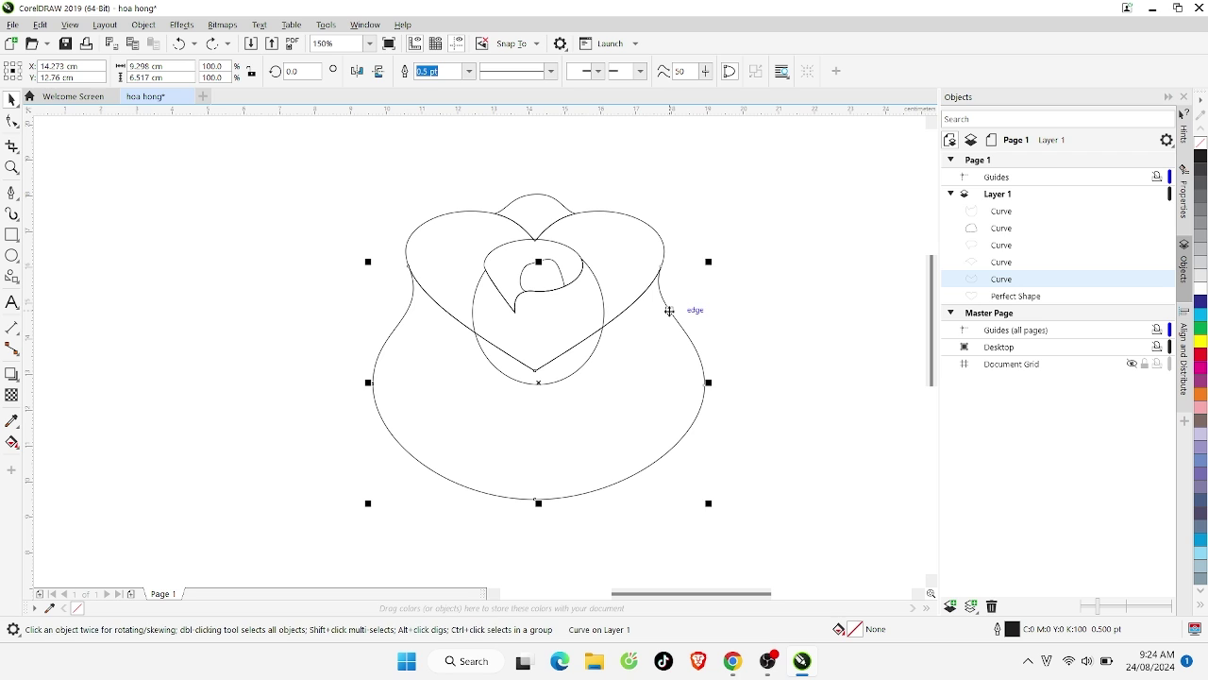
{"action": "left_click", "coordinate": [593, 357]}
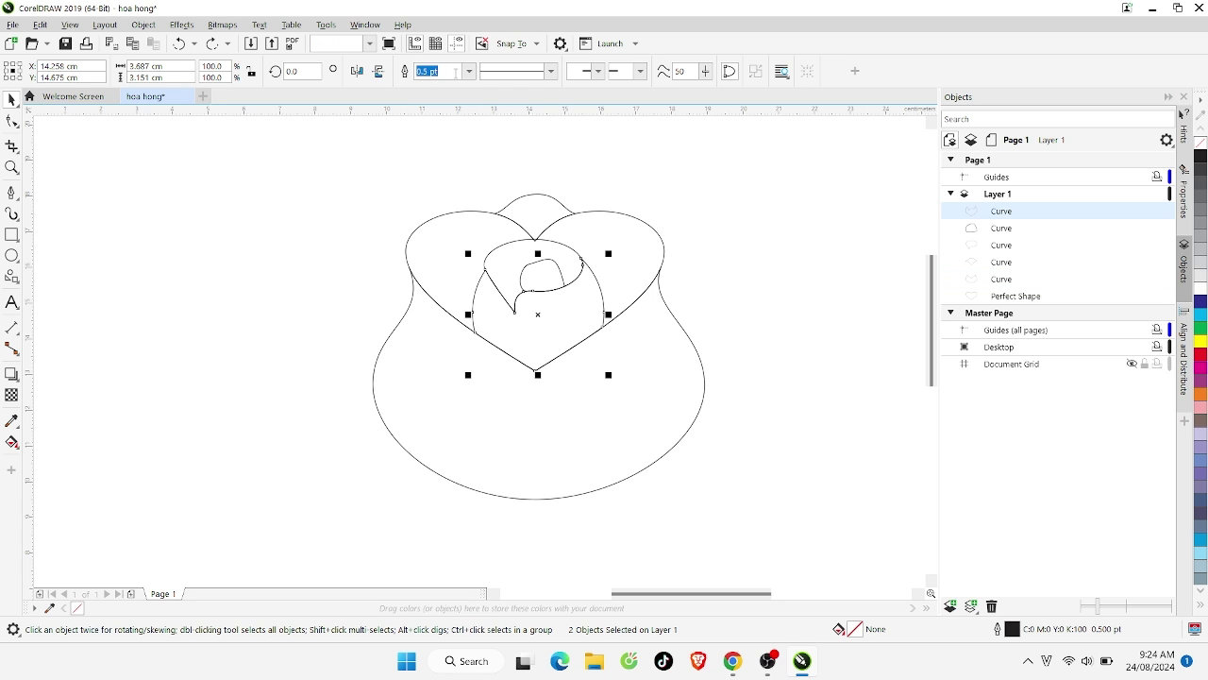
{"action": "key", "text": "Return"}
Try to start a Pen path where the cut ellipse meets the tailed inner petal, and undo the accidental node change
{"action": "left_click", "coordinate": [11, 194]}
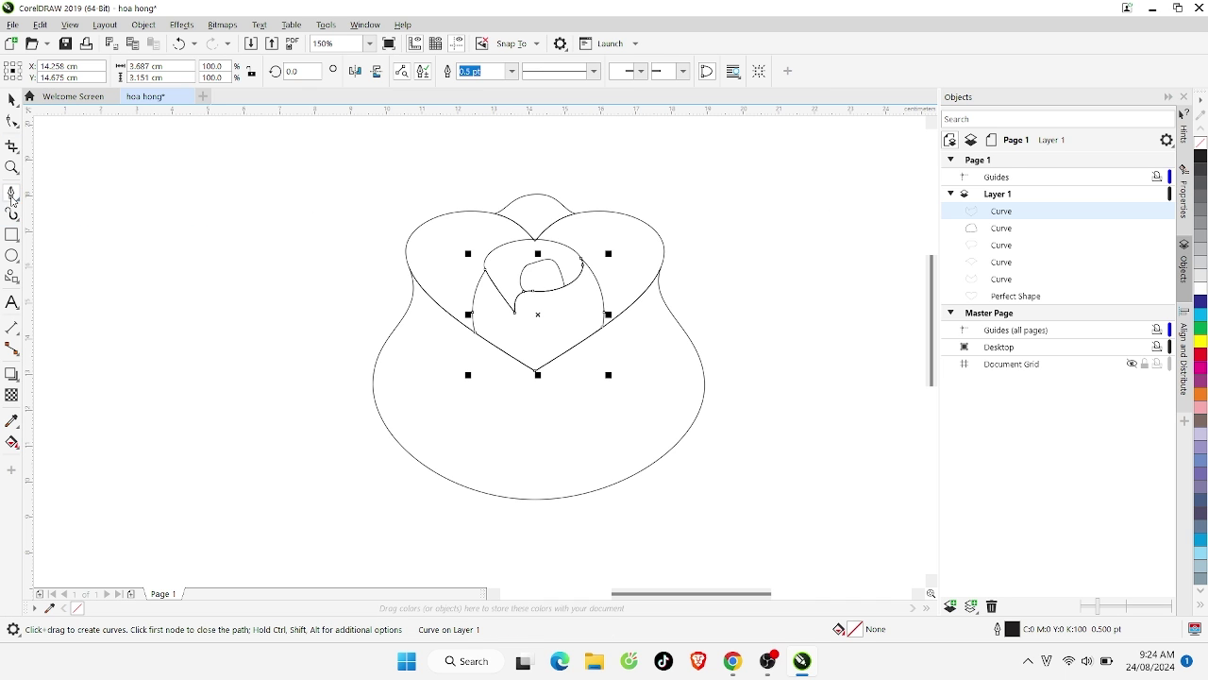
{"action": "scroll", "coordinate": [483, 312], "scroll_direction": "up", "scroll_amount": 4}
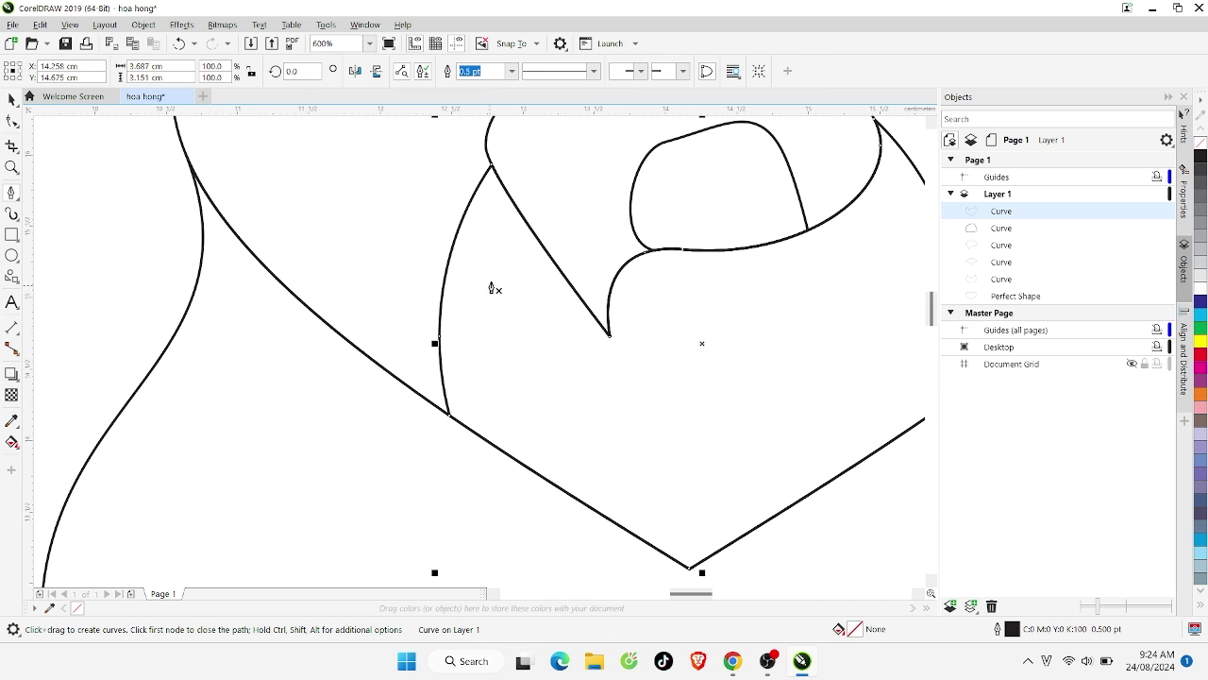
{"action": "left_click", "coordinate": [491, 168]}
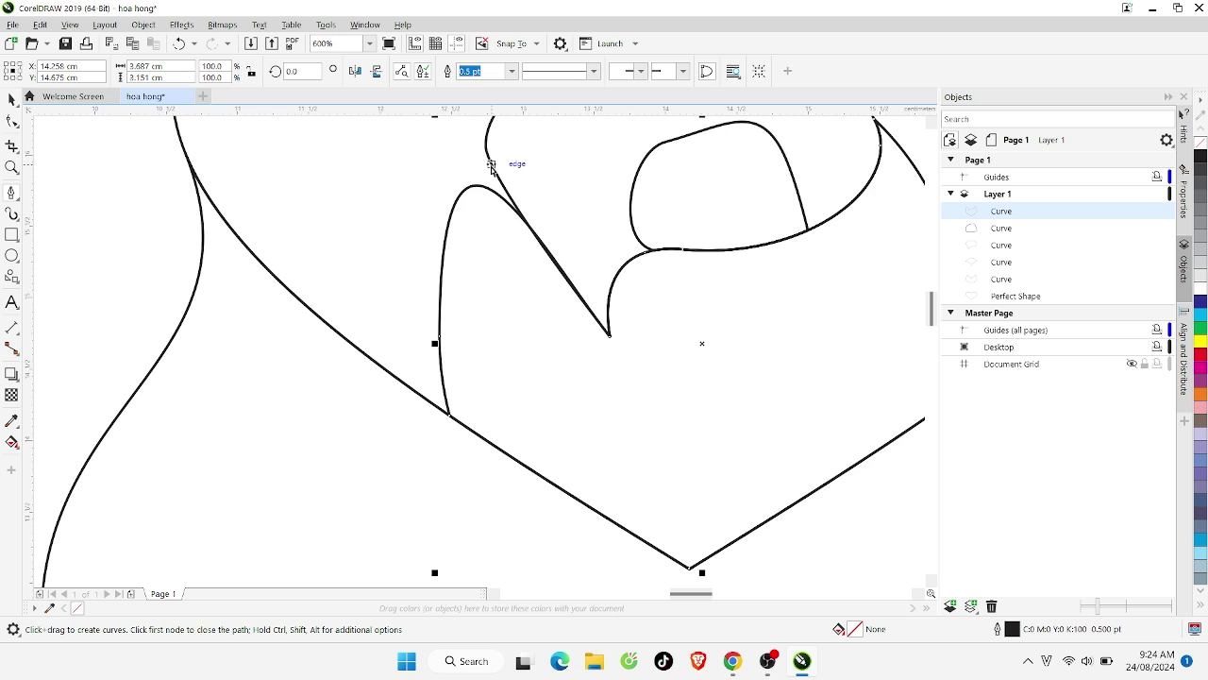
{"action": "left_click_drag", "start_coordinate": [491, 168], "coordinate": [463, 143]}
{"action": "key", "text": "F10"}
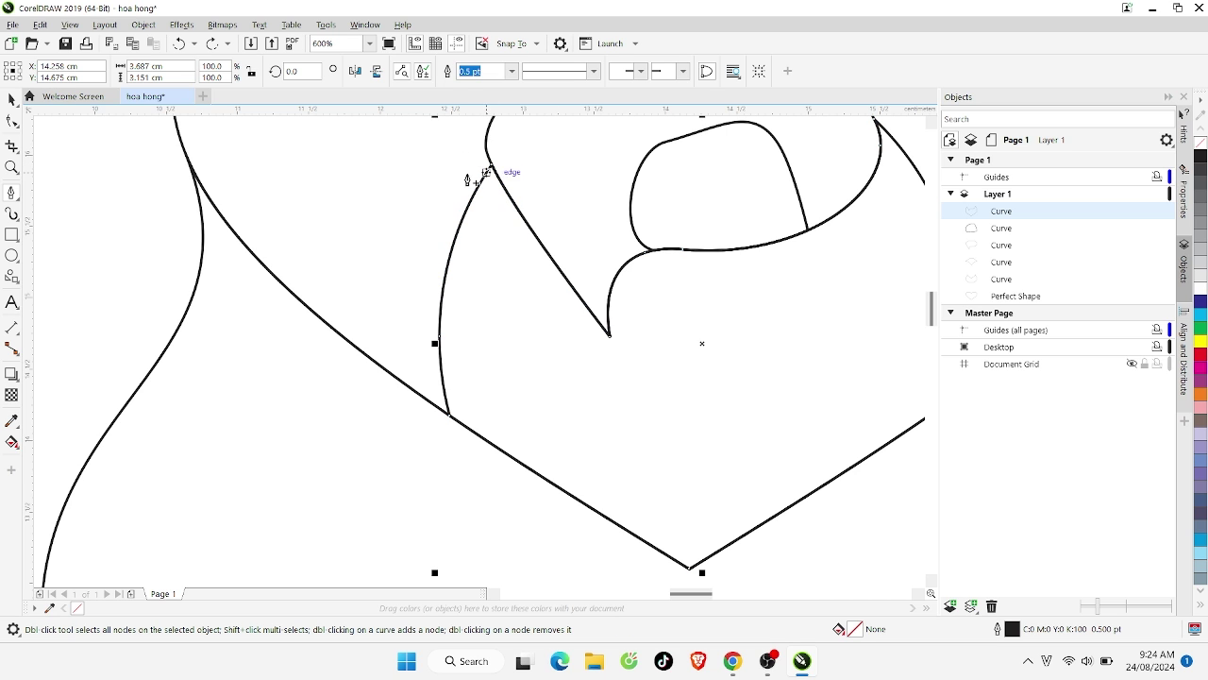
Draw a closed Pen shape, about 2.6 by 3.0 cm, curving from the inner petal's lower tip to the heart's point and around the left side
{"action": "left_click", "coordinate": [418, 145]}
{"action": "left_click", "coordinate": [550, 165]}
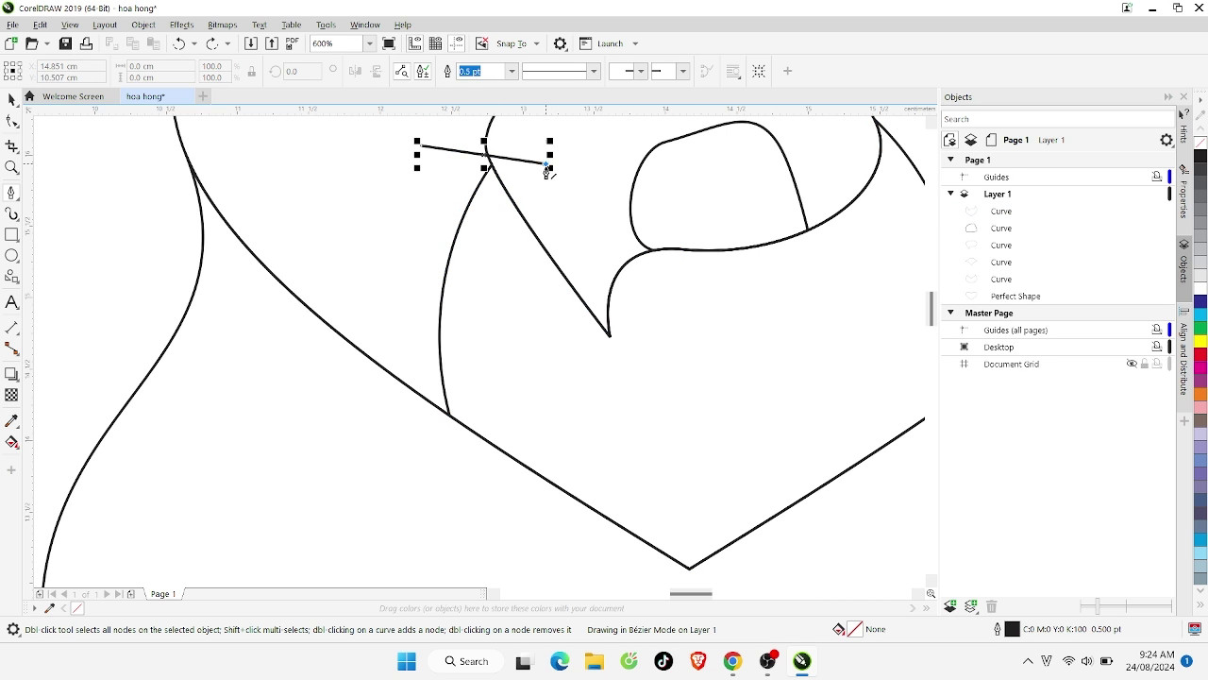
{"action": "left_click", "coordinate": [609, 336]}
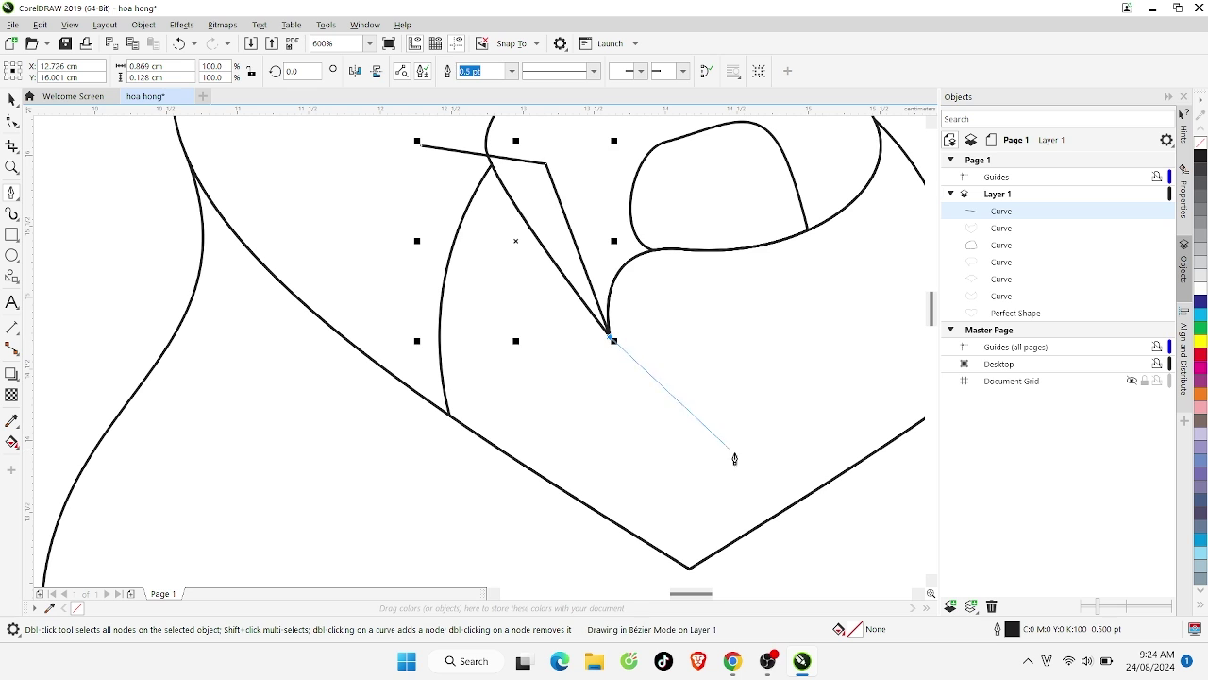
{"action": "left_click_drag", "start_coordinate": [719, 387], "coordinate": [733, 416]}
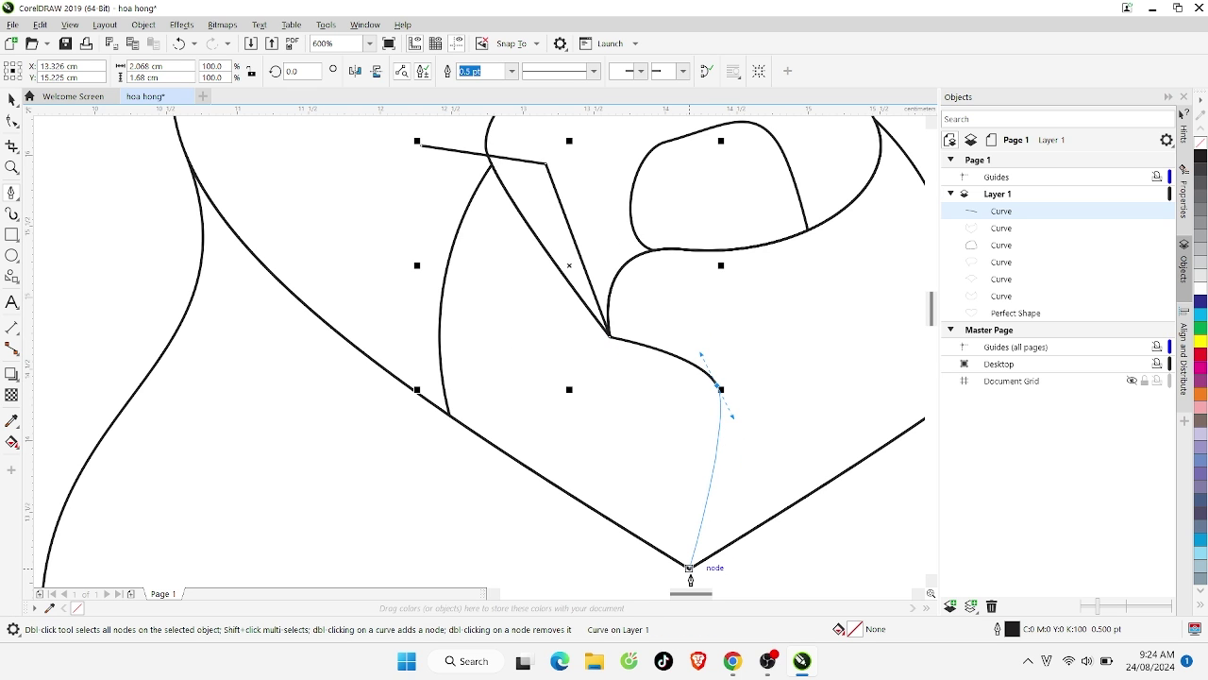
{"action": "left_click", "coordinate": [690, 568]}
{"action": "left_click", "coordinate": [550, 547]}
{"action": "left_click", "coordinate": [355, 479]}
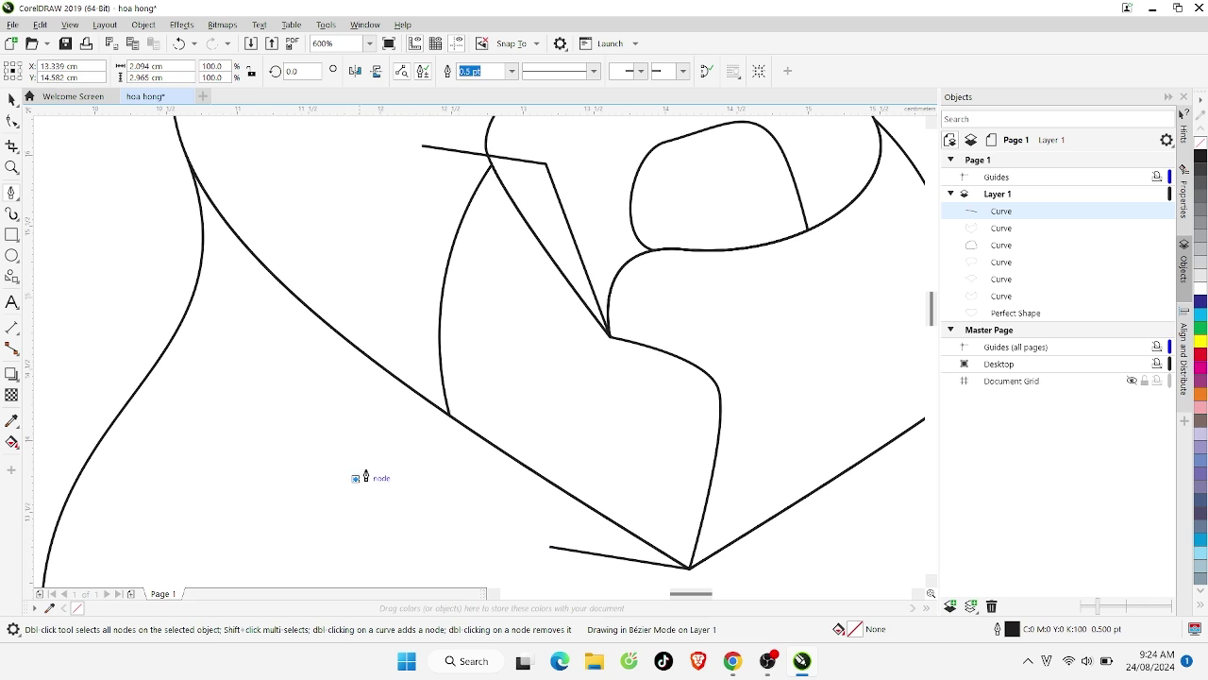
{"action": "left_click", "coordinate": [421, 146]}
Try Simplify on the new Pen shape and the cut ellipse, and undo it
{"action": "scroll", "coordinate": [499, 275], "scroll_direction": "down", "scroll_amount": 3}
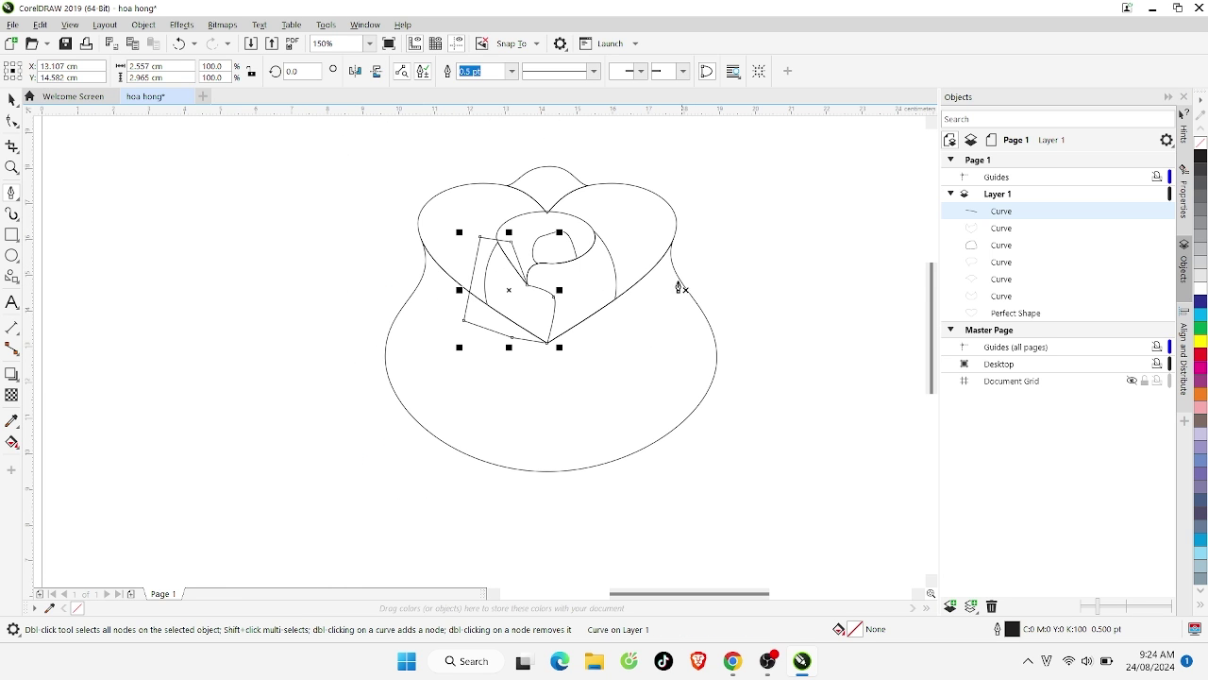
{"action": "left_click", "coordinate": [11, 100]}
{"action": "scroll", "coordinate": [623, 260], "scroll_direction": "up", "scroll_amount": 2}
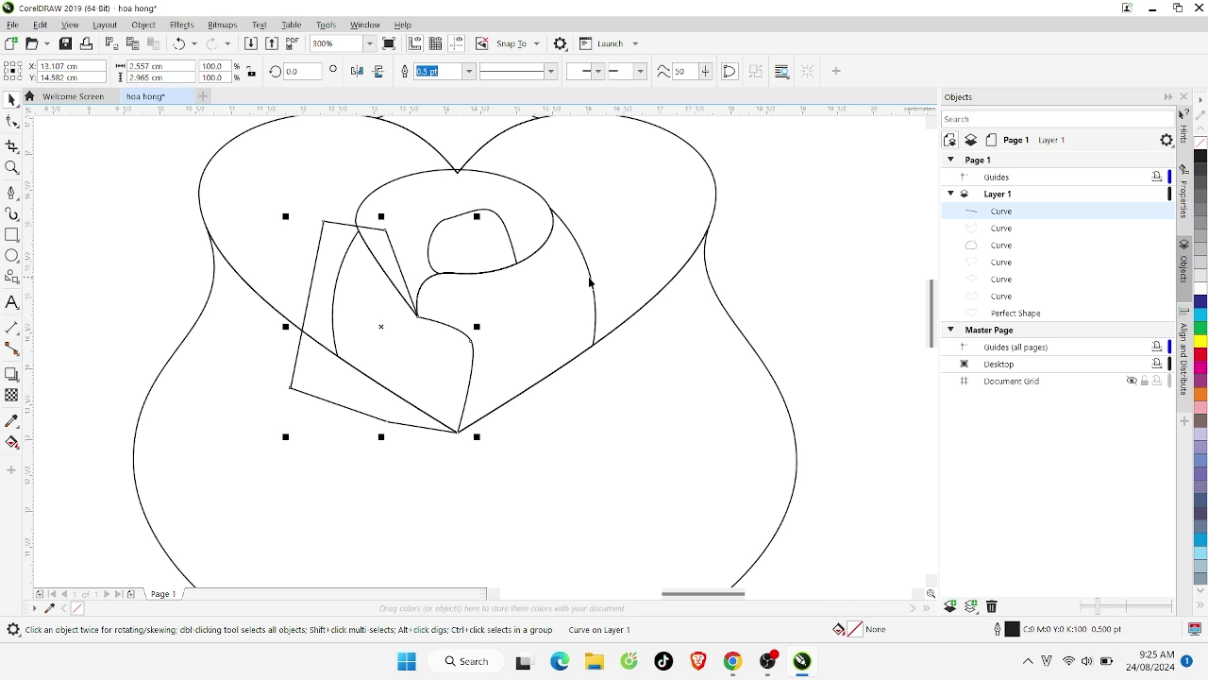
{"action": "left_click", "coordinate": [592, 284], "text": "shift"}
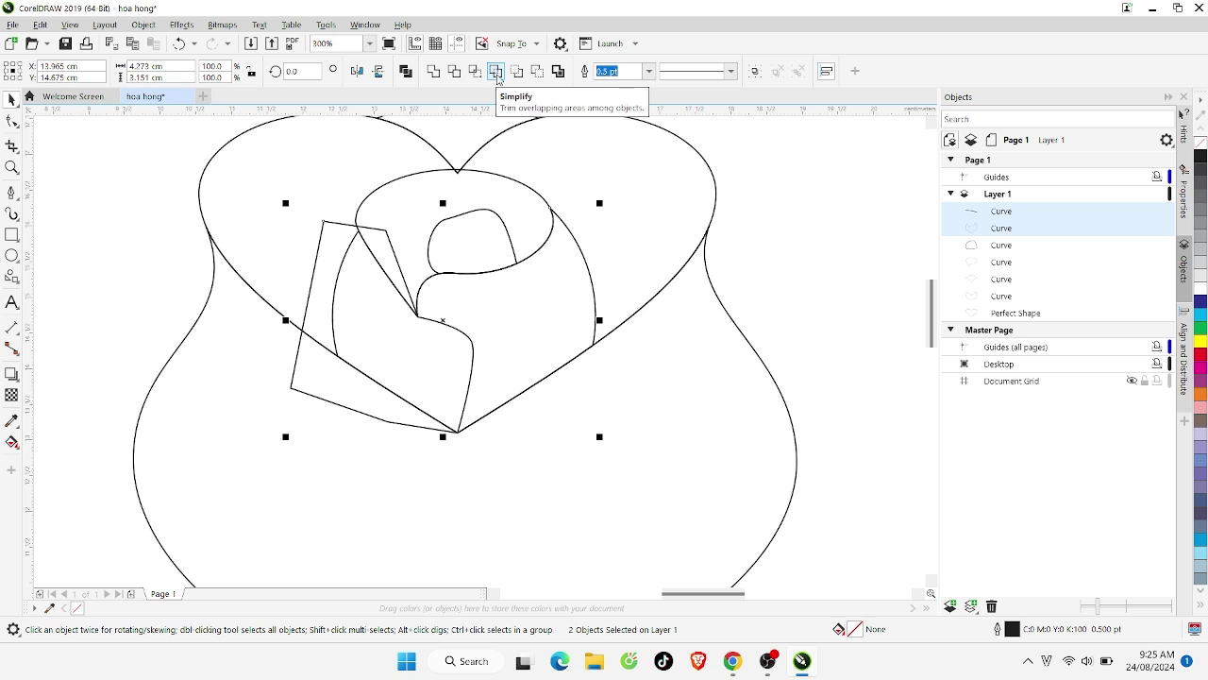
{"action": "left_click", "coordinate": [496, 73]}
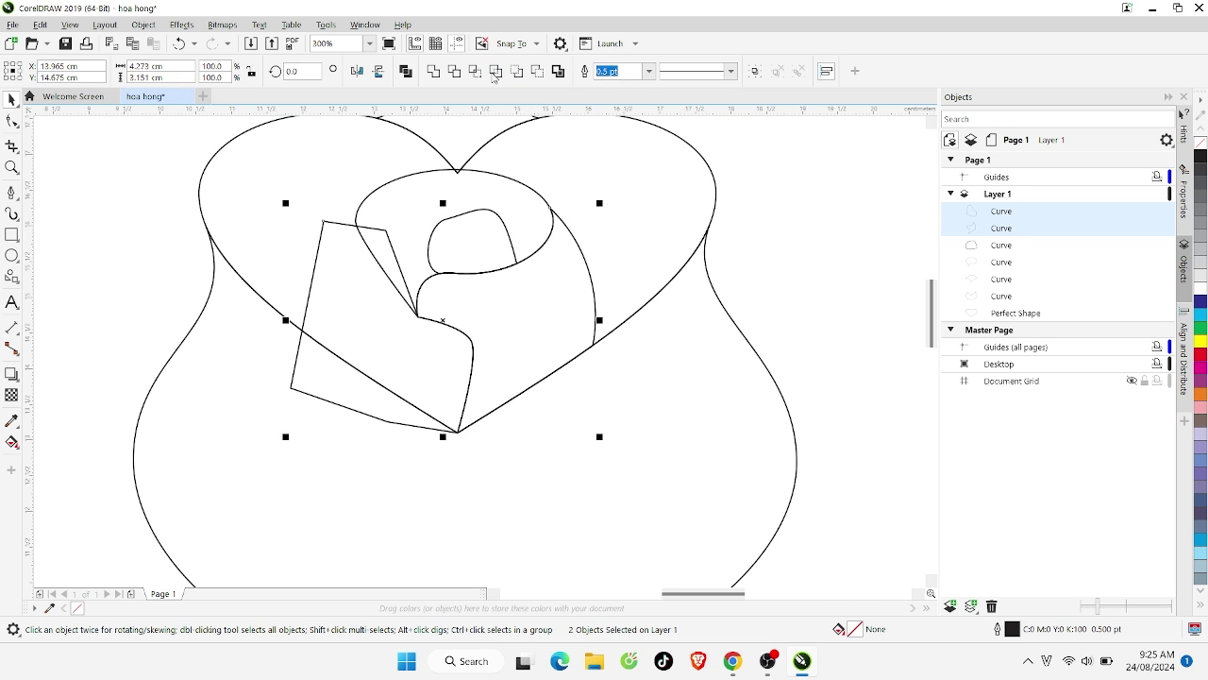
{"action": "key", "text": "ctrl+z"}
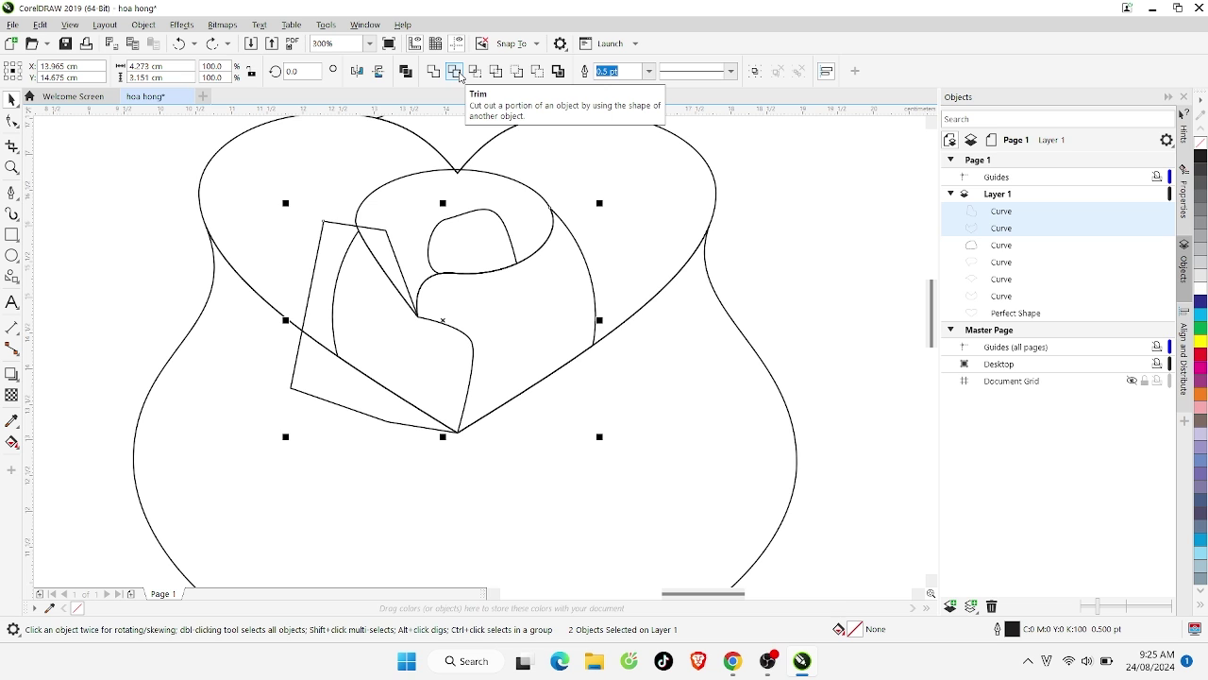
Intersect the Pen shape with the cut ellipse to form the left inner petal, and delete the Pen shape
{"action": "left_click", "coordinate": [840, 293]}
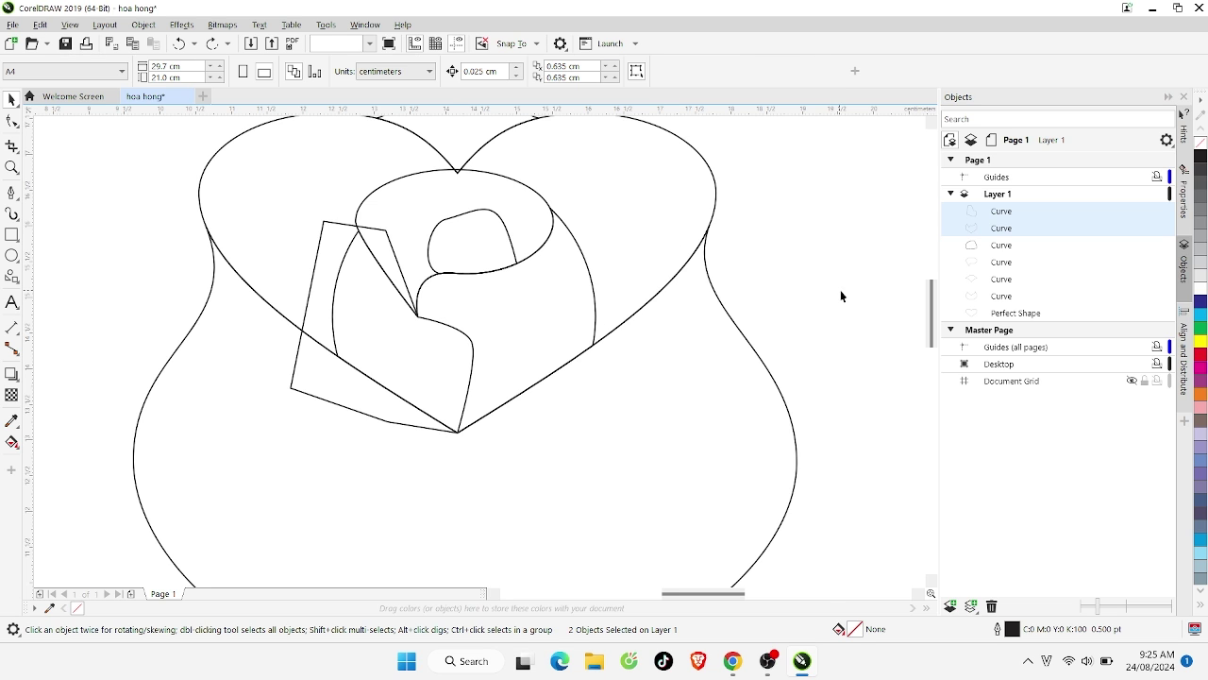
{"action": "left_click", "coordinate": [317, 255]}
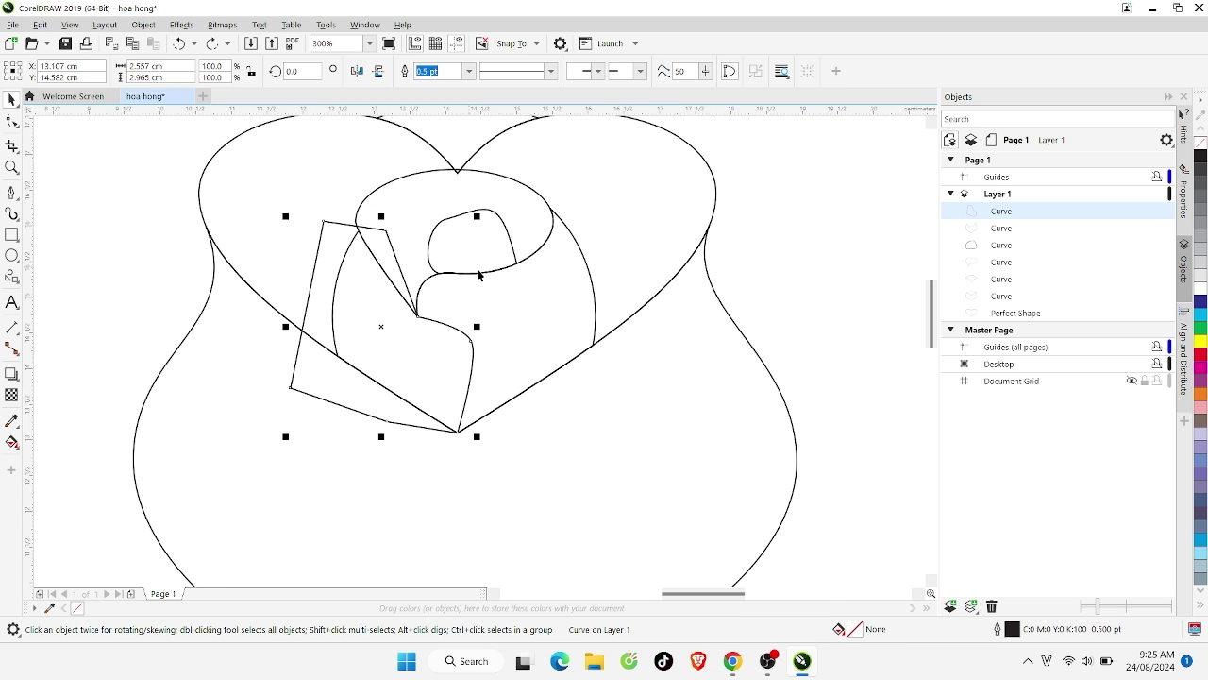
{"action": "left_click", "coordinate": [576, 244], "text": "shift"}
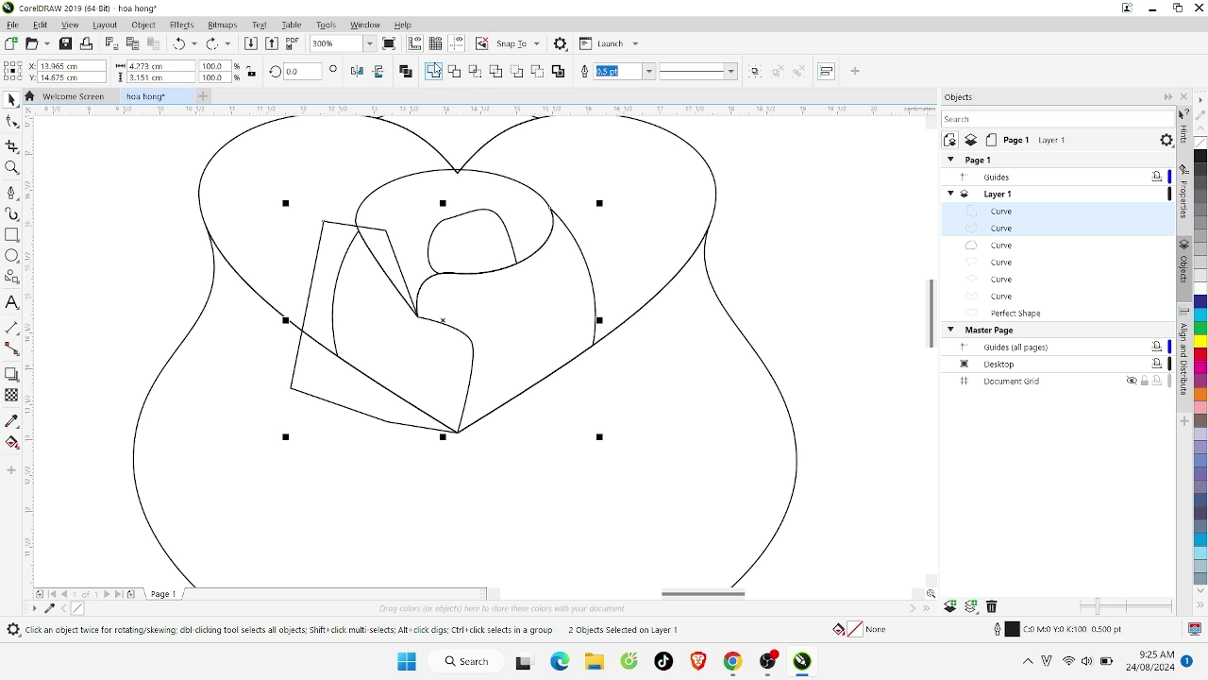
{"action": "left_click", "coordinate": [788, 277]}
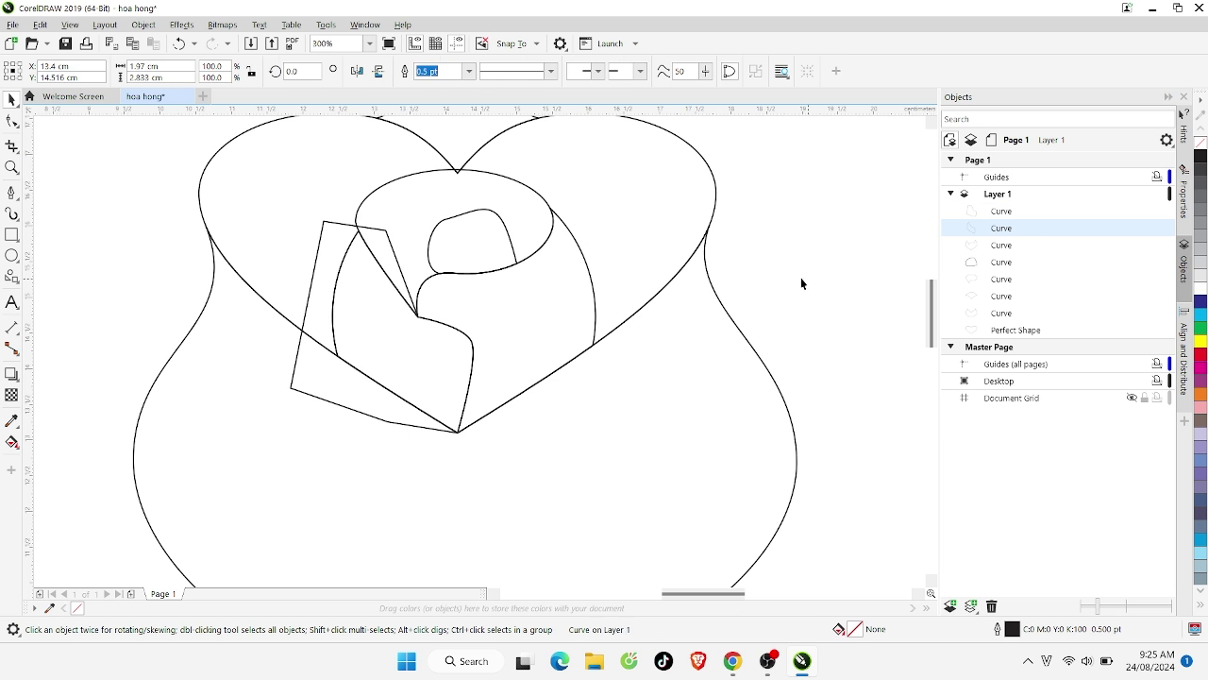
{"action": "left_click", "coordinate": [331, 223]}
{"action": "key", "text": "Delete"}
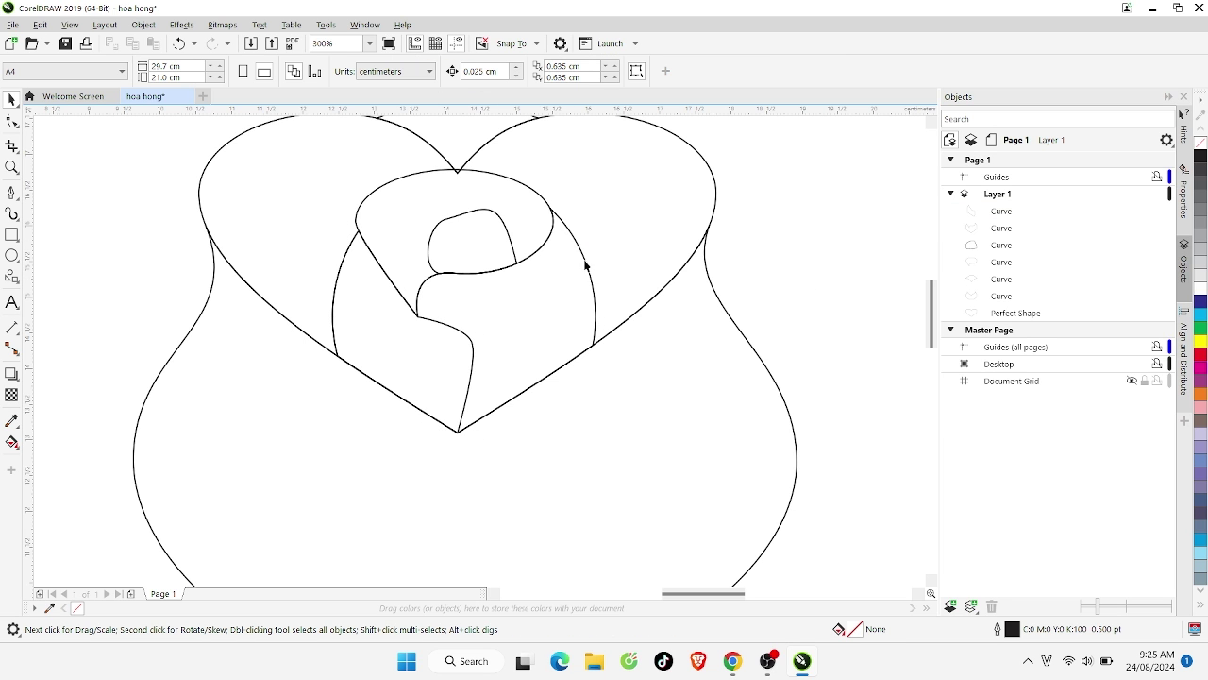
Draw a Pen path from outside the heart's left side through its lower point, curving down to the large lower petal's bottom edge
{"action": "scroll", "coordinate": [502, 300], "scroll_direction": "down", "scroll_amount": 2}
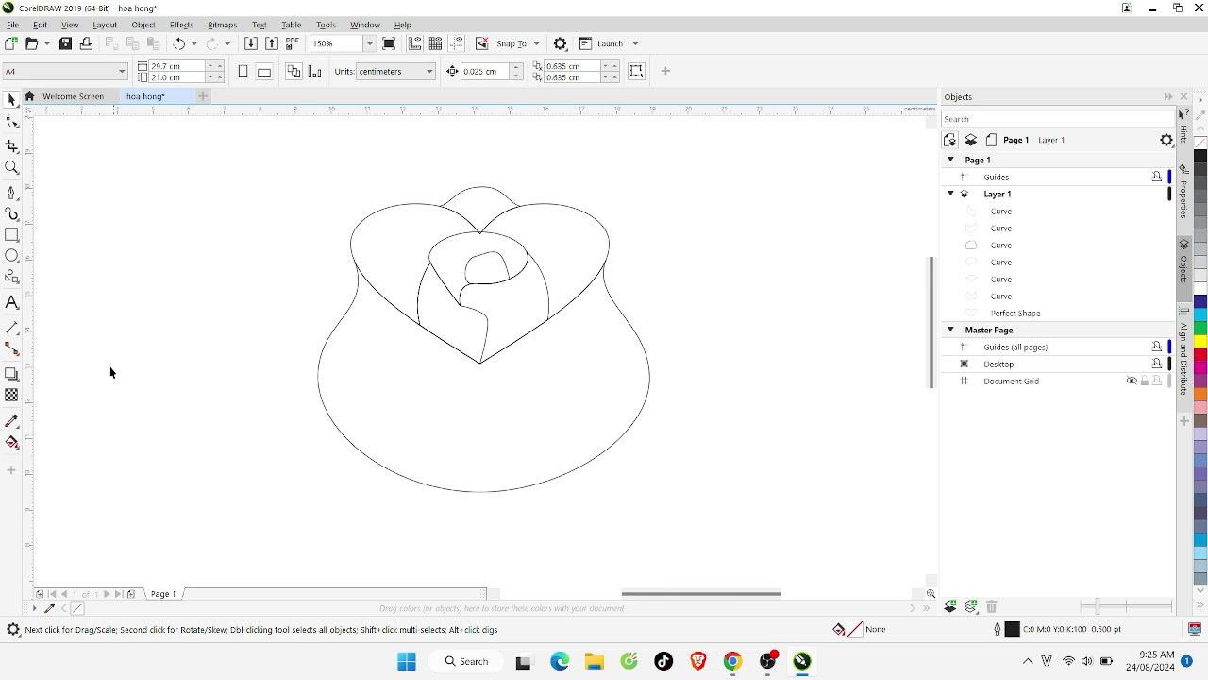
{"action": "left_click", "coordinate": [12, 255]}
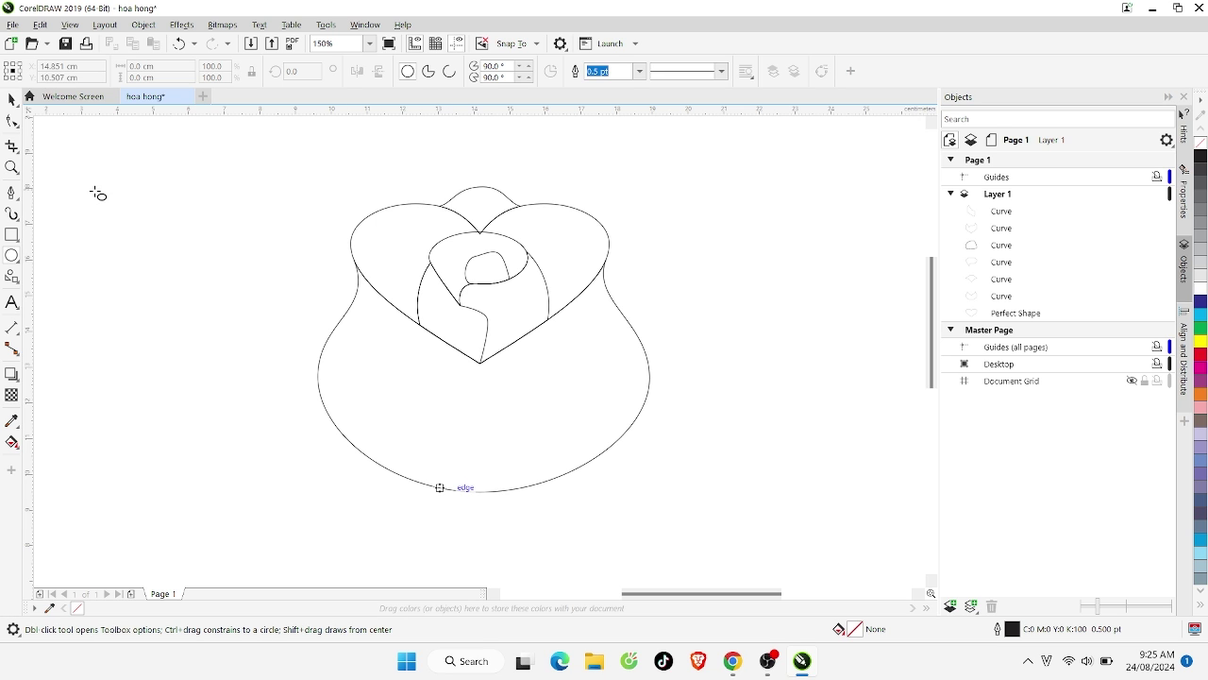
{"action": "left_click", "coordinate": [12, 194]}
{"action": "left_click", "coordinate": [291, 237]}
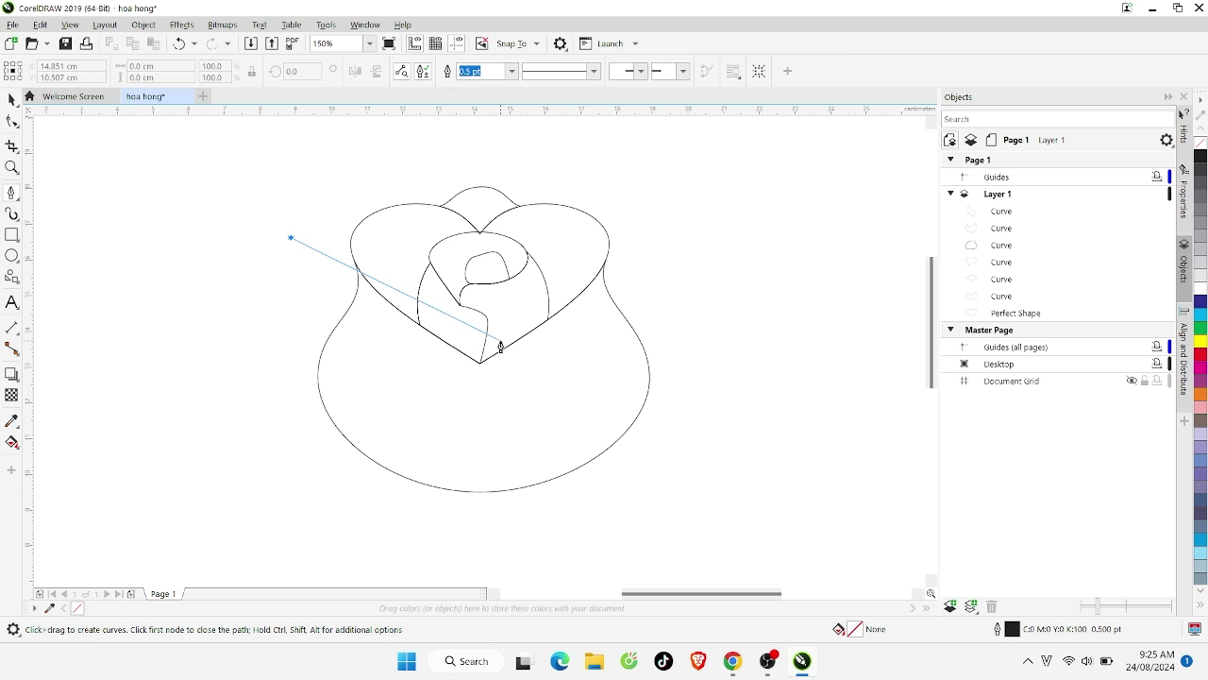
{"action": "left_click", "coordinate": [423, 284]}
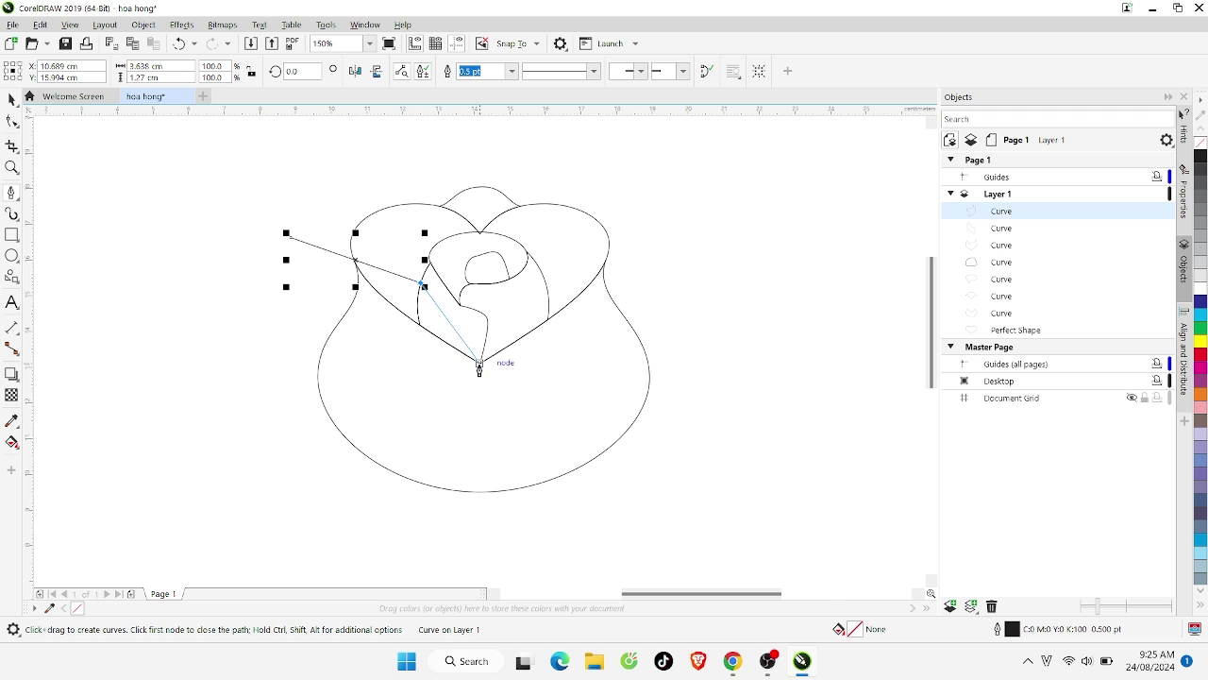
{"action": "left_click", "coordinate": [479, 366]}
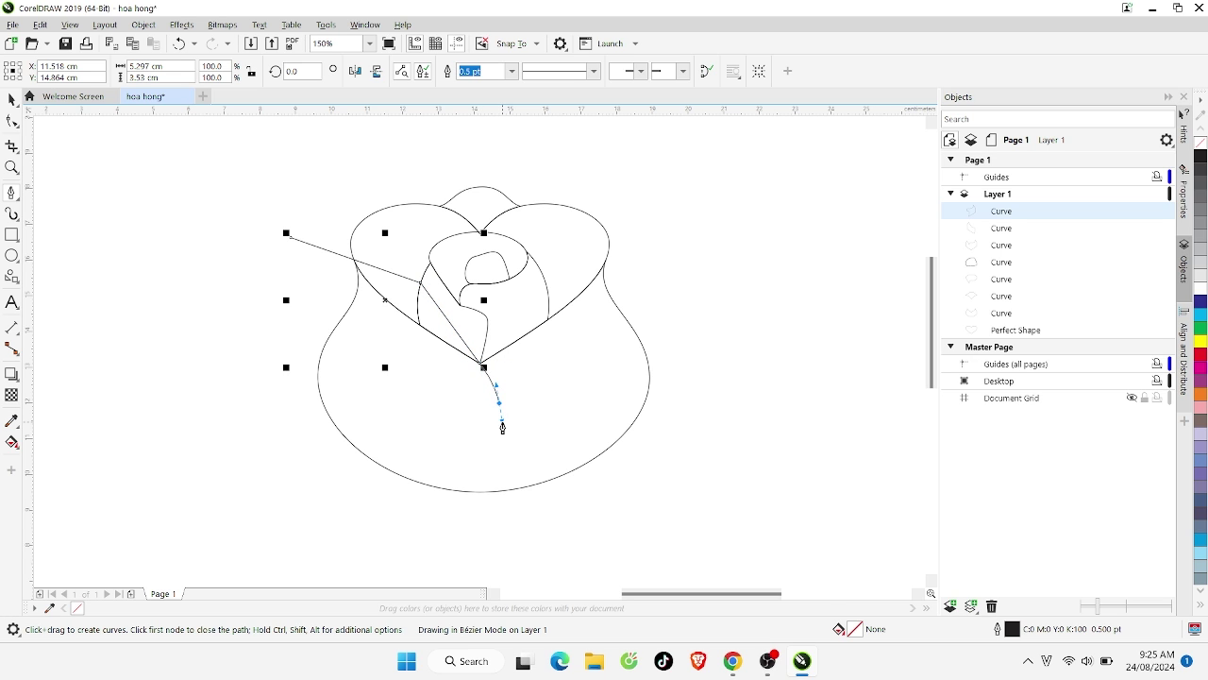
{"action": "left_click_drag", "start_coordinate": [500, 406], "coordinate": [502, 421]}
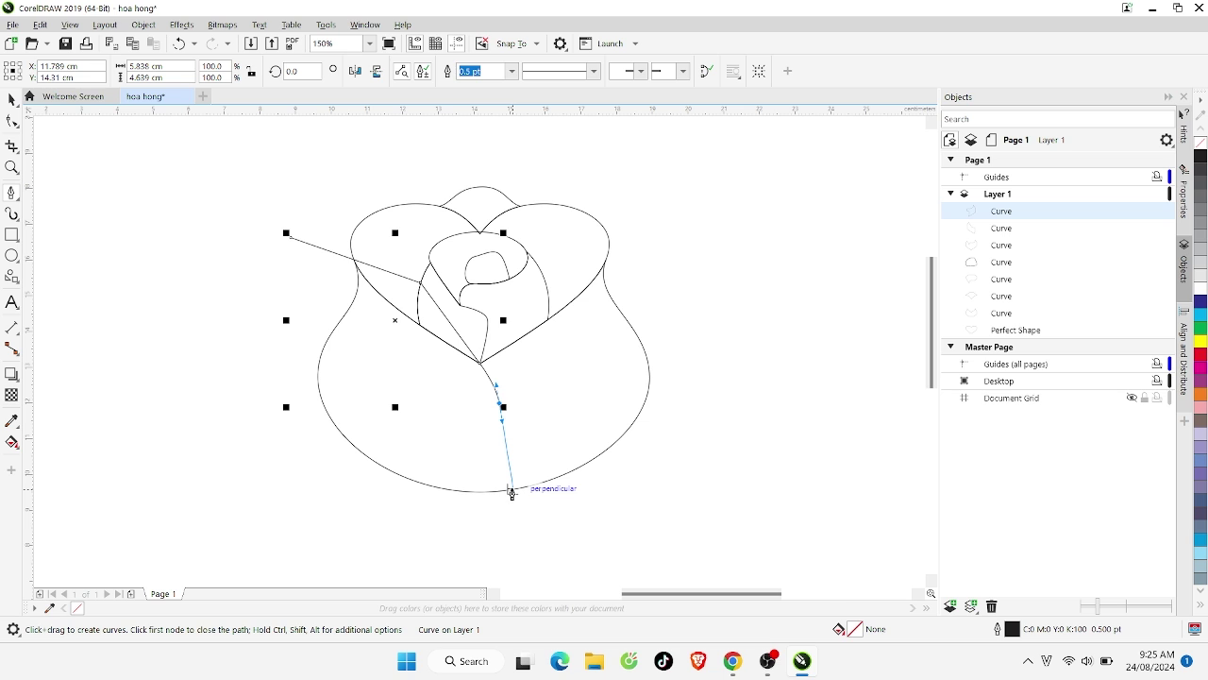
{"action": "left_click", "coordinate": [511, 492]}
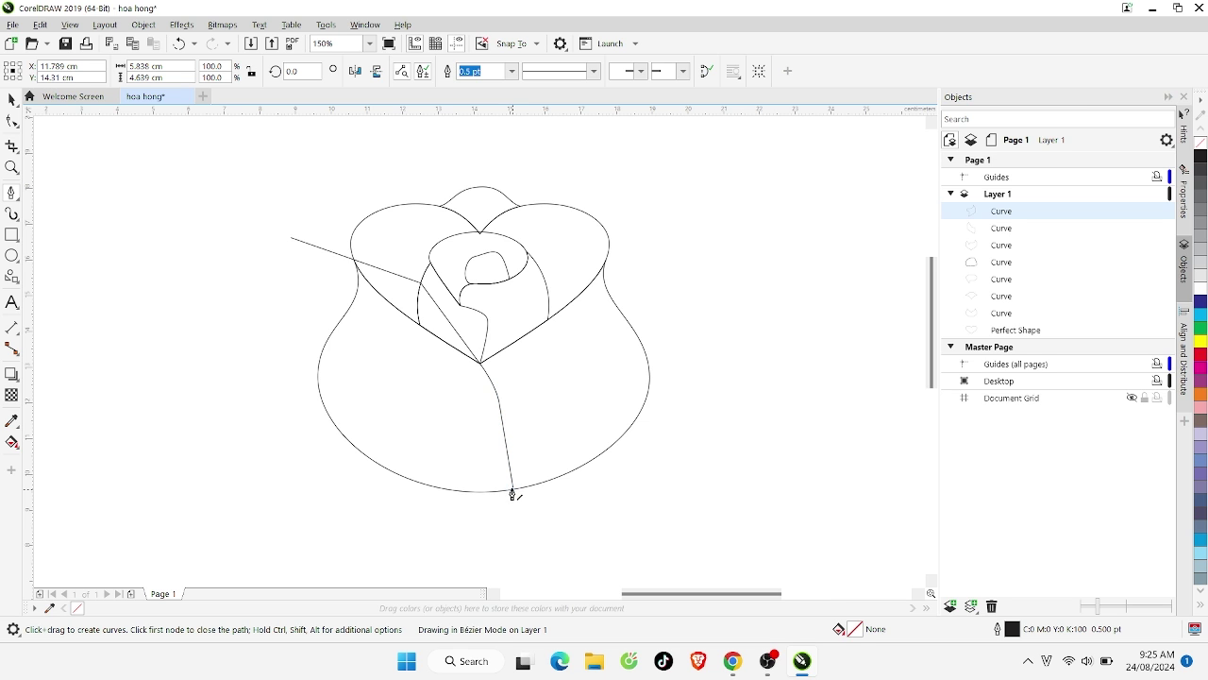
Close the Pen path around the outside left of the large lower petal, making a shape about 10.7 by 8.5 cm
{"action": "left_click", "coordinate": [387, 541]}
{"action": "double_click", "coordinate": [132, 435]}
{"action": "left_click", "coordinate": [159, 319]}
{"action": "left_click", "coordinate": [290, 239]}
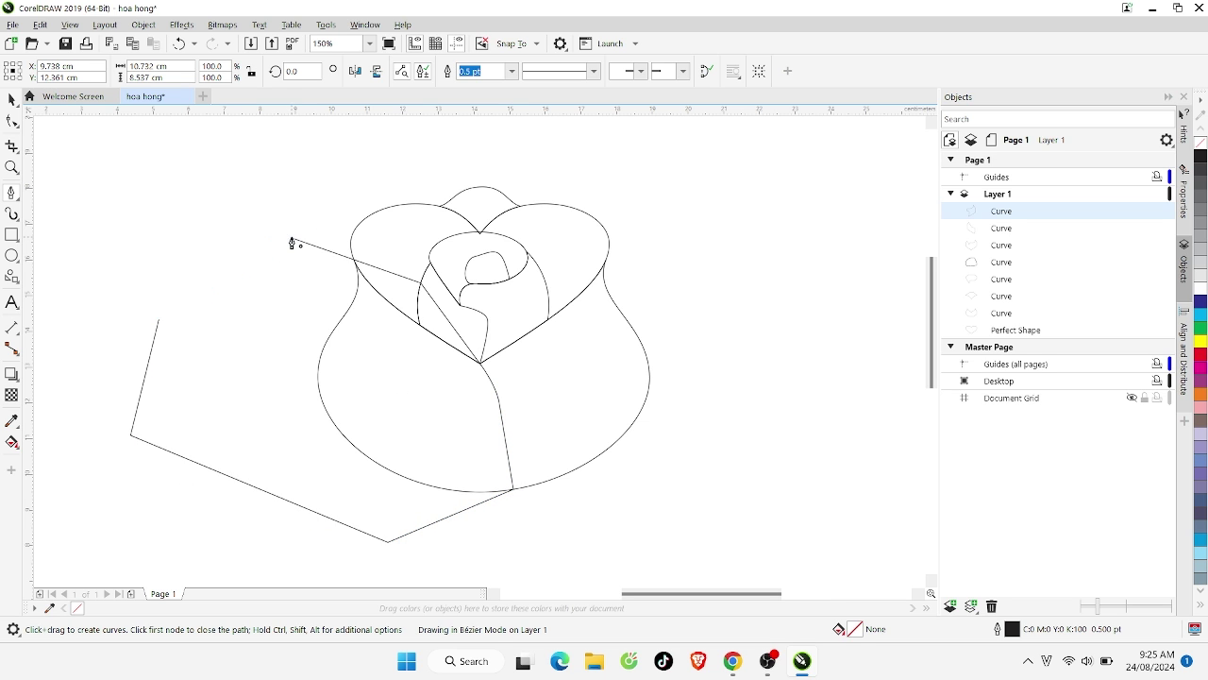
Intersect the Pen shape with the large lower petal to form its left part, and delete the Pen shape
{"action": "left_click", "coordinate": [12, 98]}
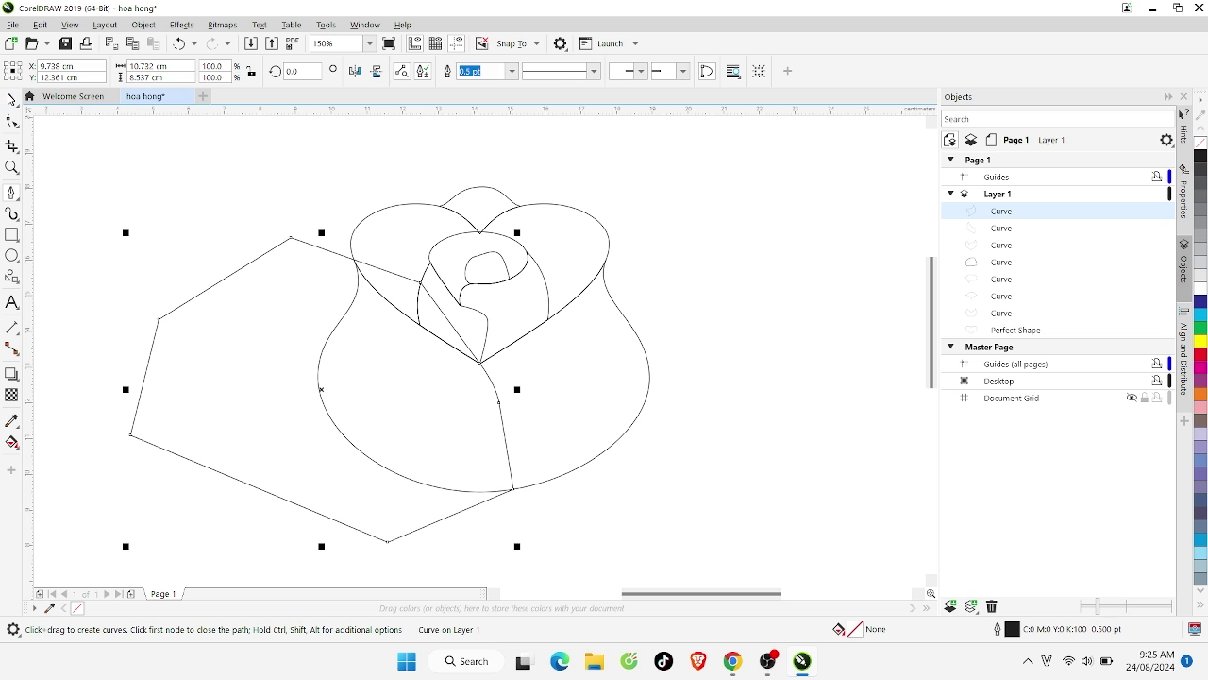
{"action": "left_click", "coordinate": [635, 426], "text": "shift"}
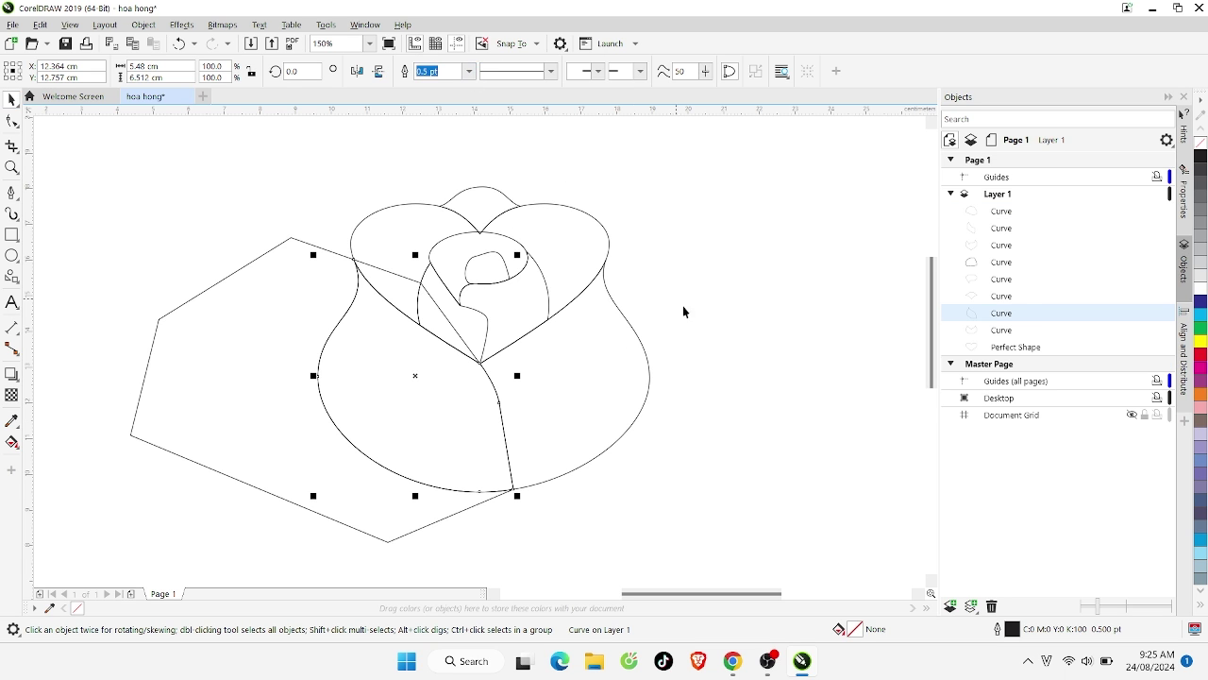
{"action": "left_click", "coordinate": [194, 240]}
{"action": "left_click", "coordinate": [271, 238]}
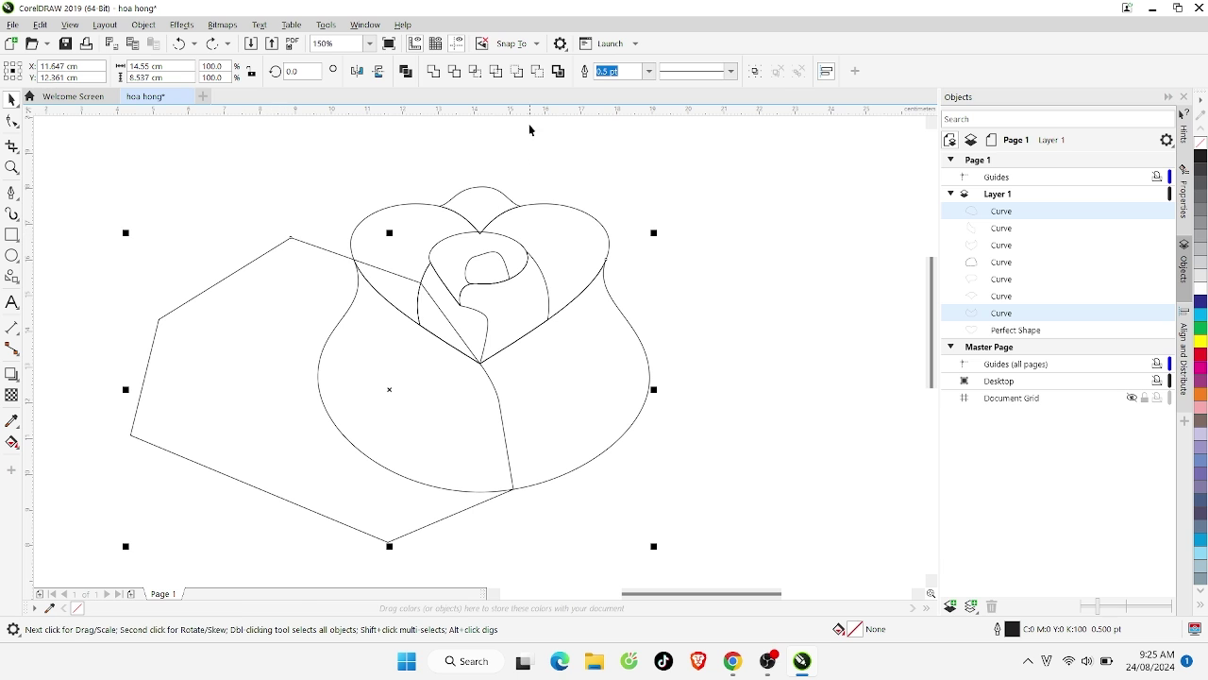
{"action": "left_click", "coordinate": [475, 70]}
{"action": "left_click", "coordinate": [494, 270]}
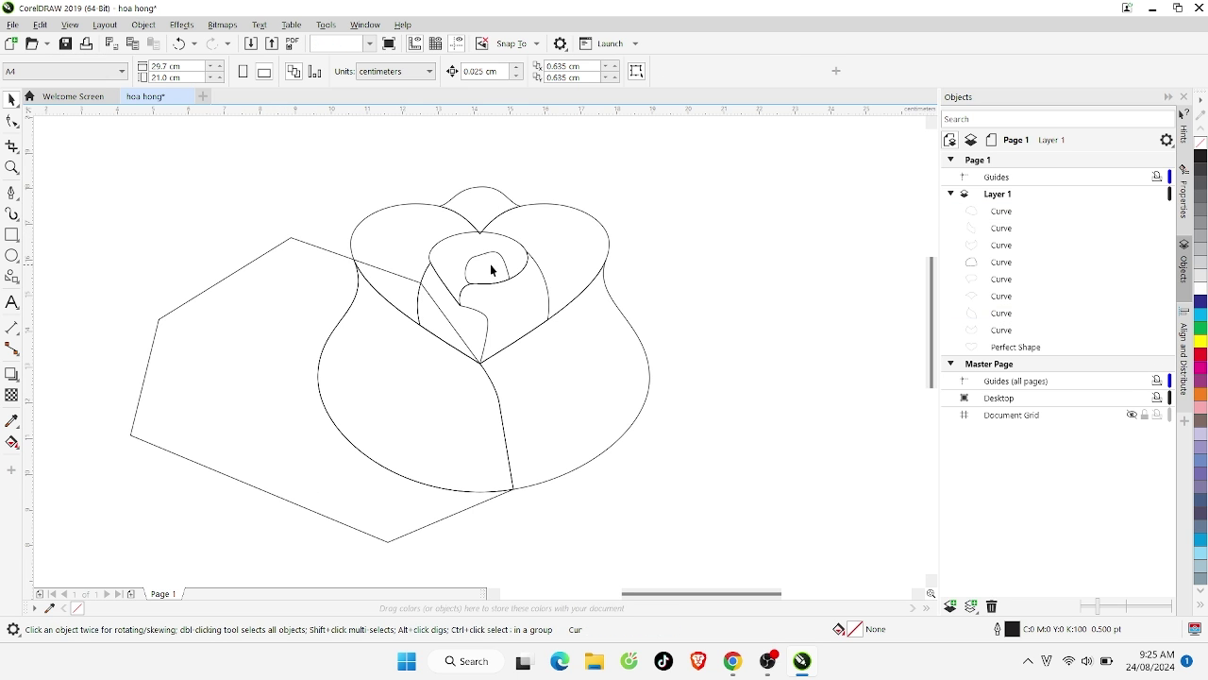
{"action": "left_click", "coordinate": [265, 252]}
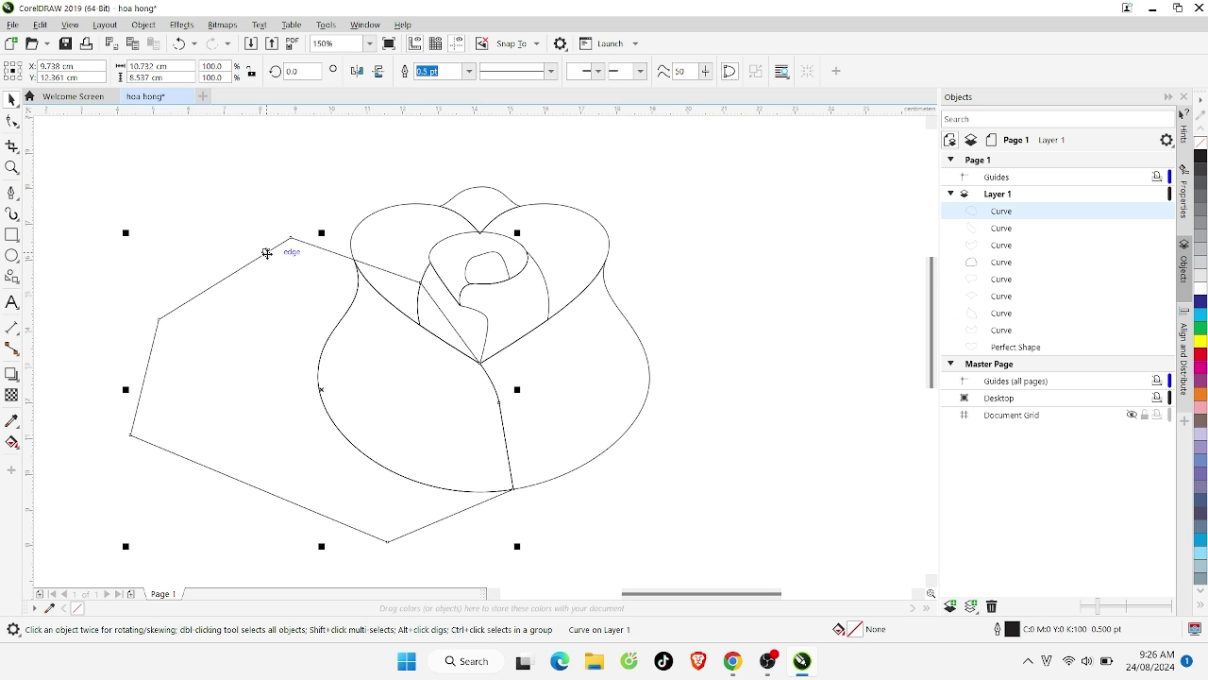
{"action": "key", "text": "Delete"}
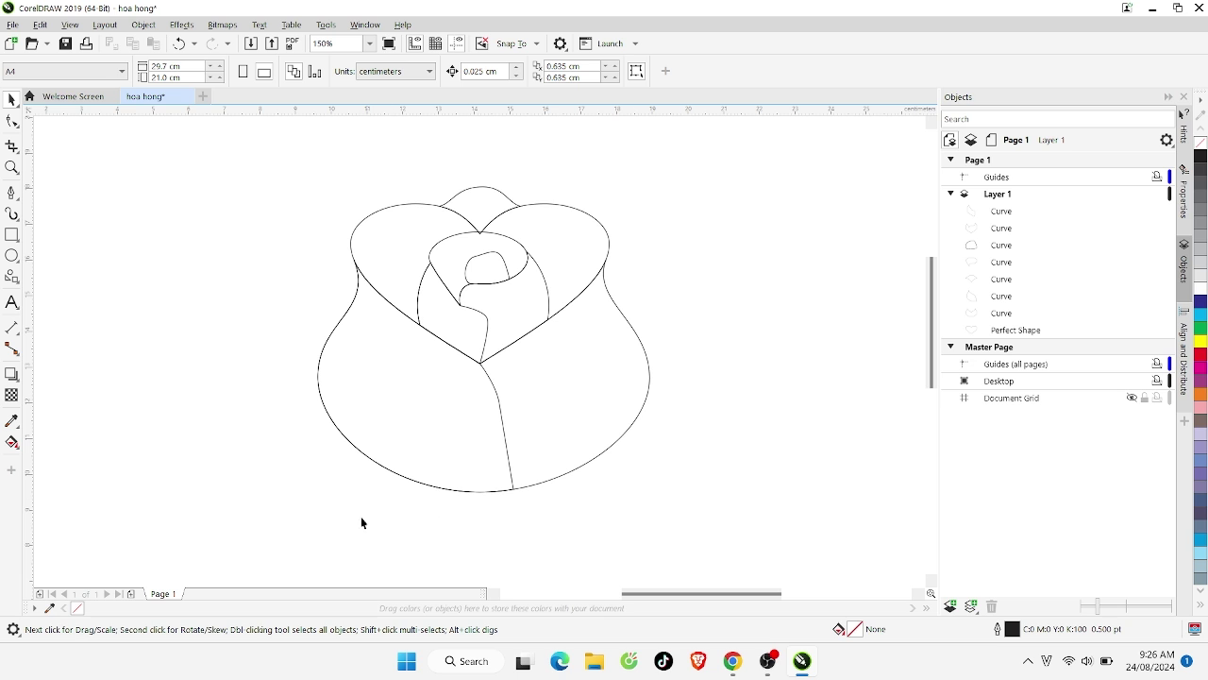
Draw a flat ellipse across the rose's bottom edge and widen it leftward to about 3.4 by 1.1 cm
{"action": "left_click", "coordinate": [13, 255]}
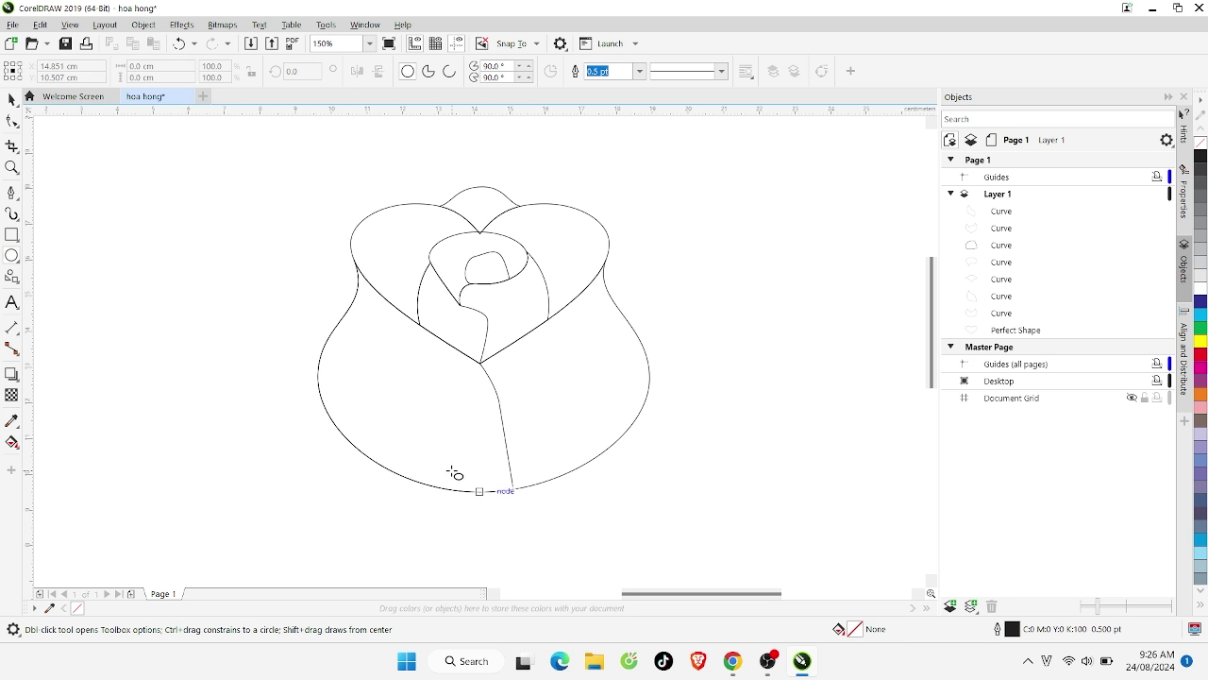
{"action": "left_click_drag", "start_coordinate": [451, 472], "coordinate": [557, 513]}
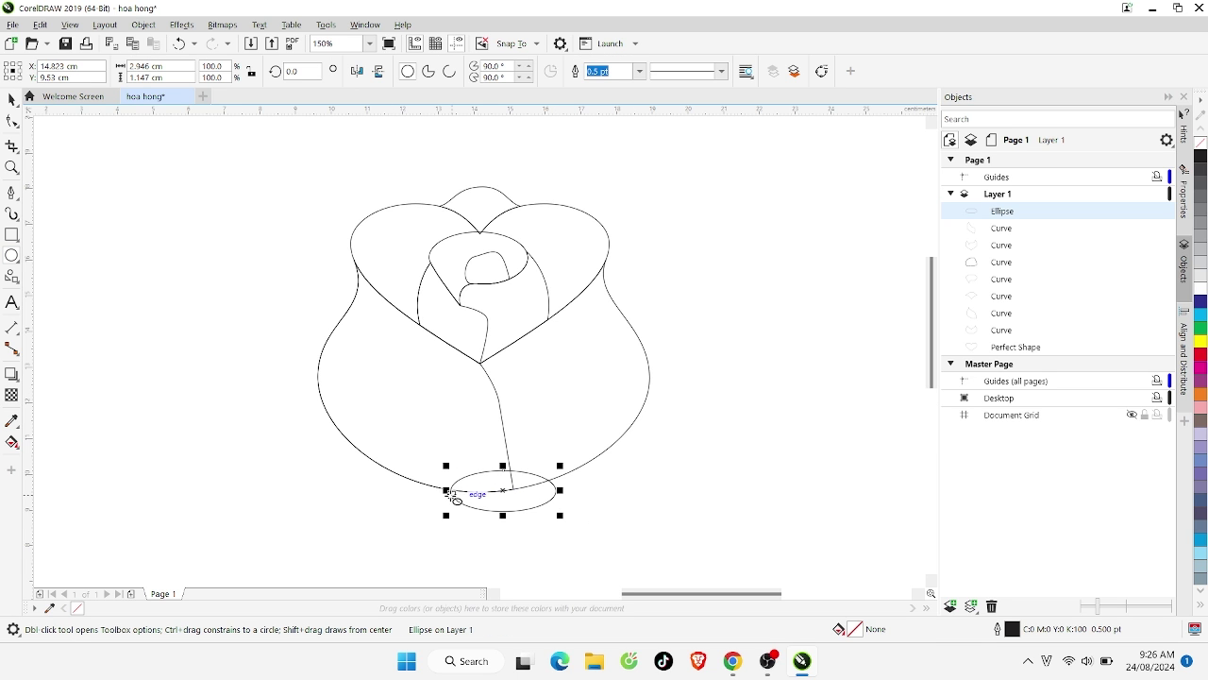
{"action": "left_click_drag", "start_coordinate": [448, 490], "coordinate": [433, 490]}
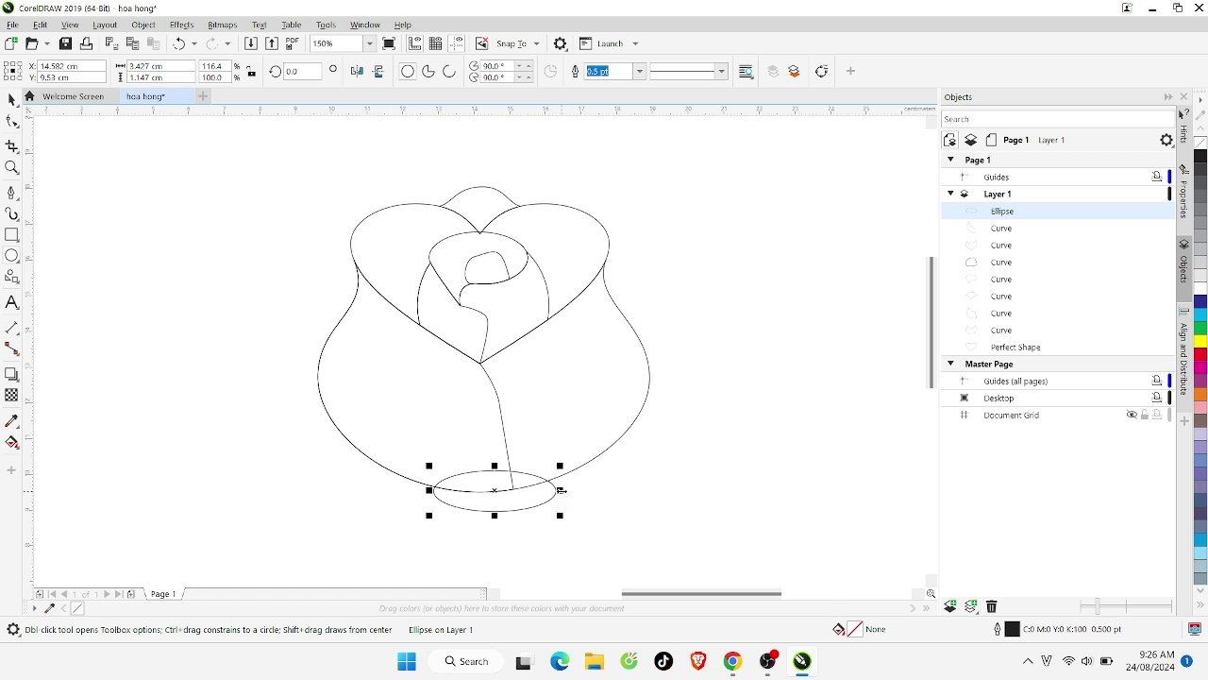
Widen the flat ellipse at the rose's bottom edge rightward to about 4.1 cm and nudge it slightly sideways
{"action": "left_click_drag", "start_coordinate": [559, 490], "coordinate": [585, 487]}
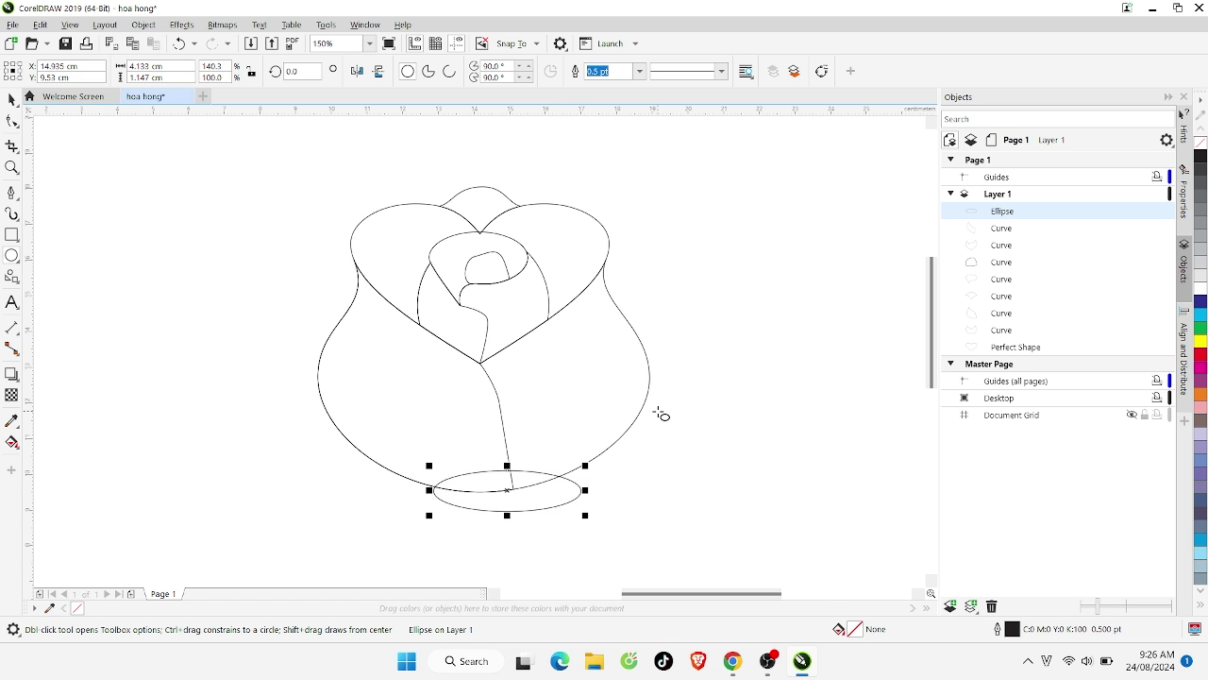
{"action": "key", "text": "Right"}
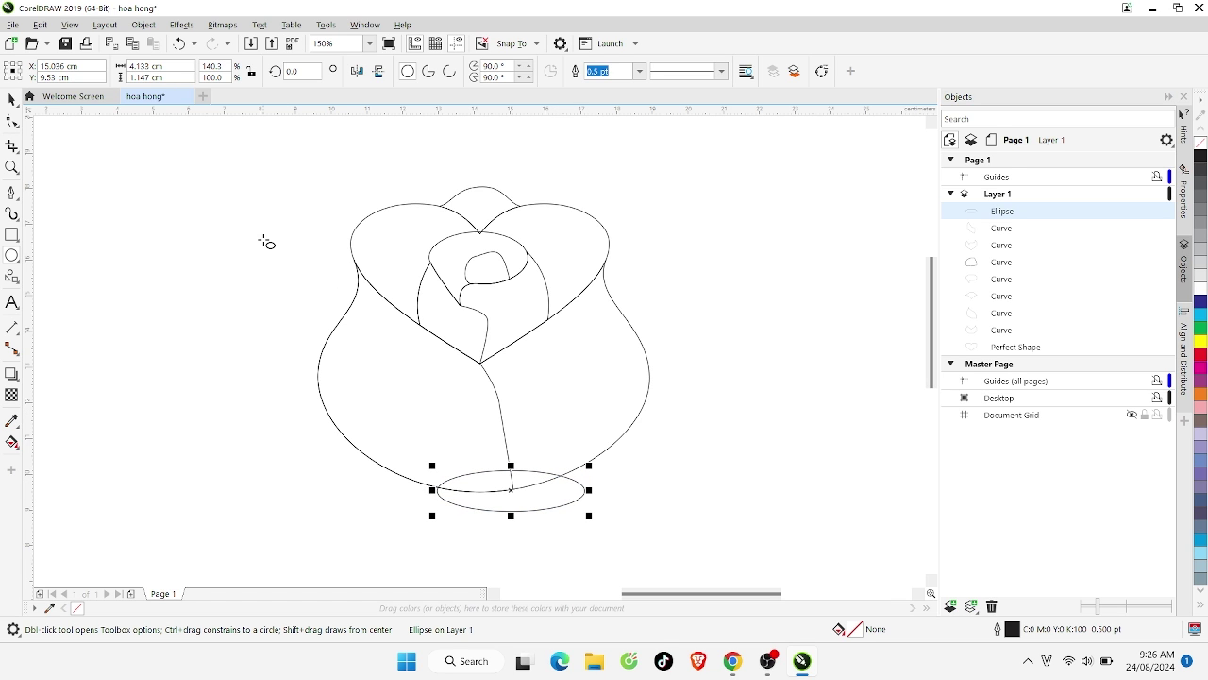
{"action": "scroll", "coordinate": [175, 236], "scroll_direction": "down", "scroll_amount": 2}
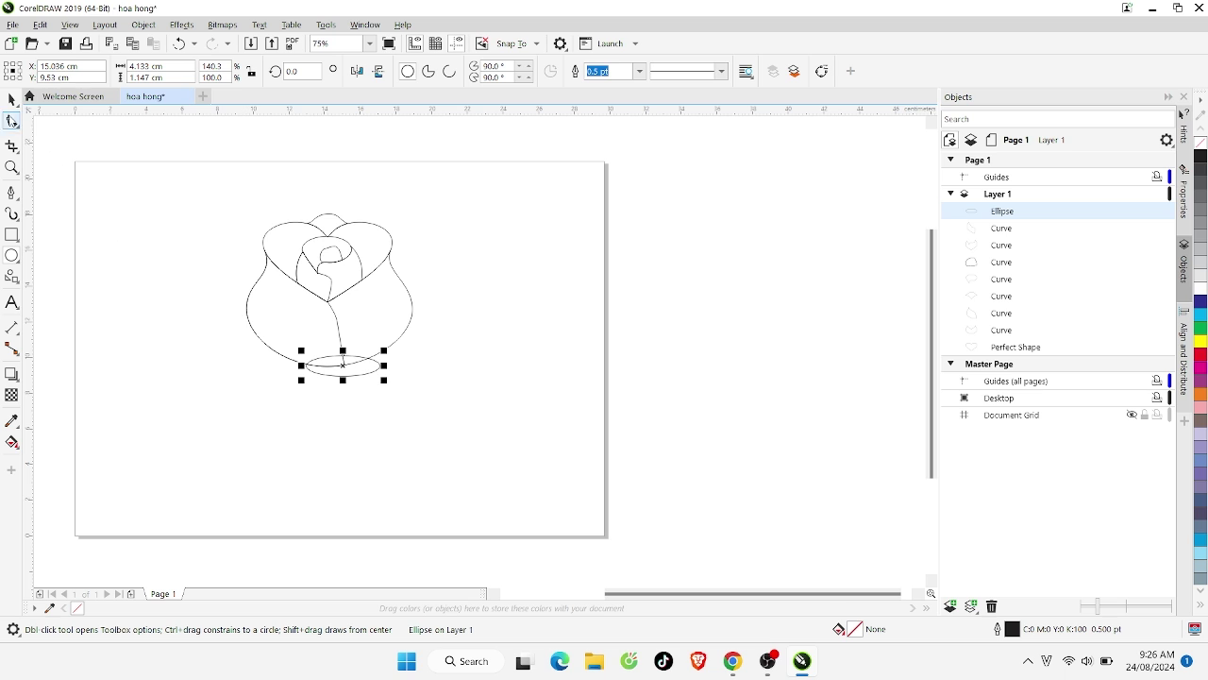
{"action": "key", "text": "F7"}
{"action": "key", "text": "ctrl+z"}
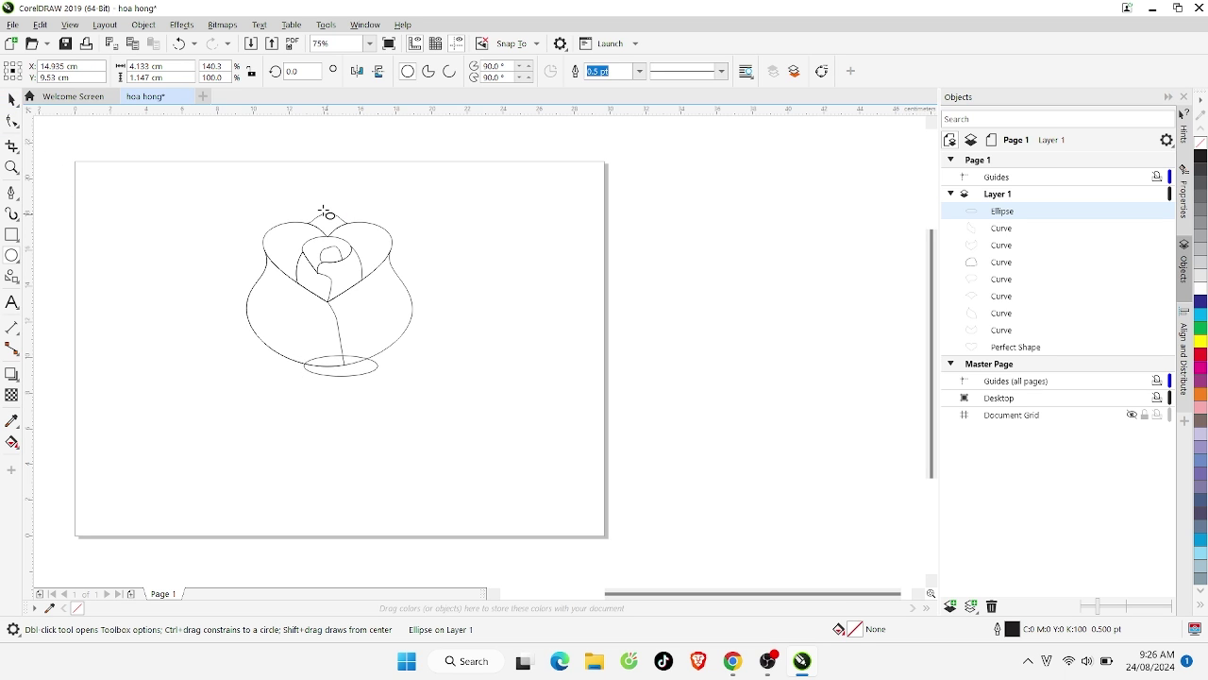
{"action": "left_click", "coordinate": [11, 99]}
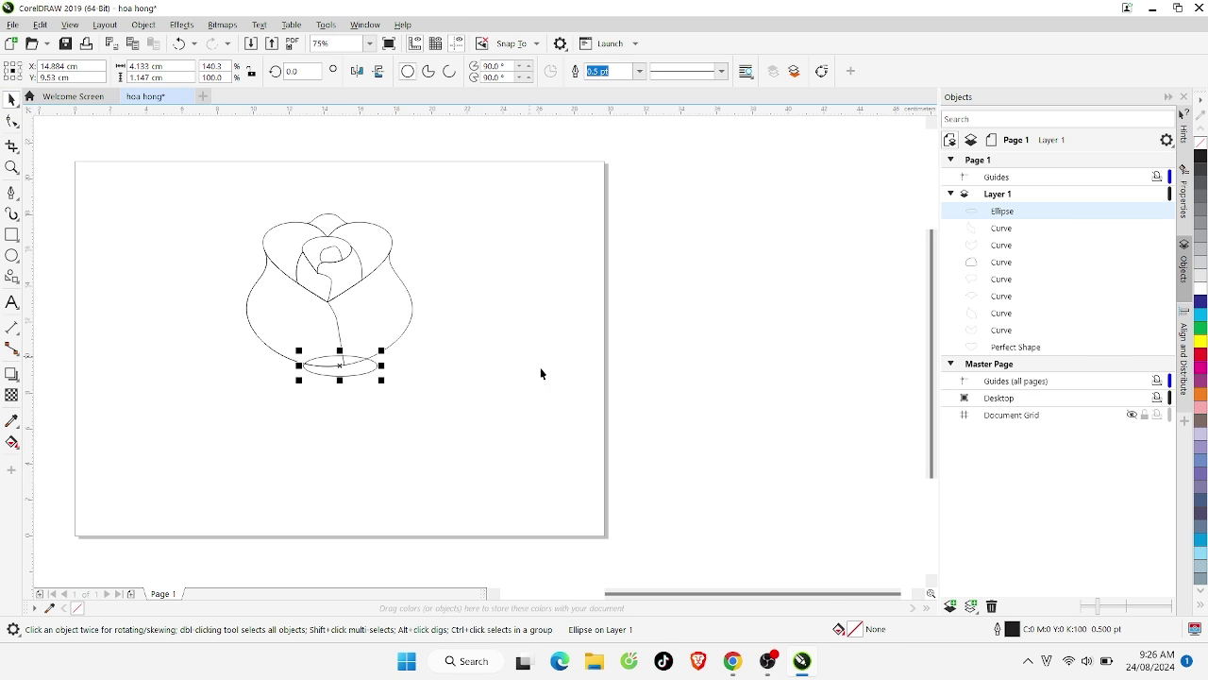
Try to trim the large lower petal with the flat ellipse
{"action": "left_click", "coordinate": [407, 332], "text": "shift"}
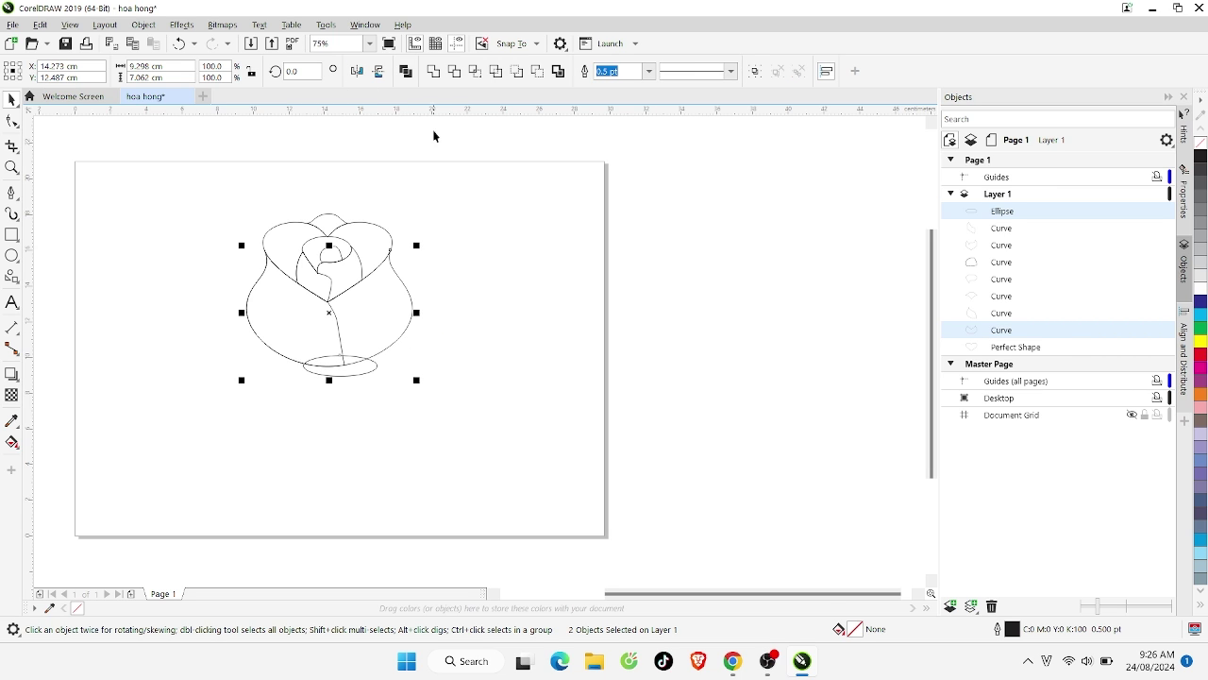
{"action": "left_click", "coordinate": [460, 76]}
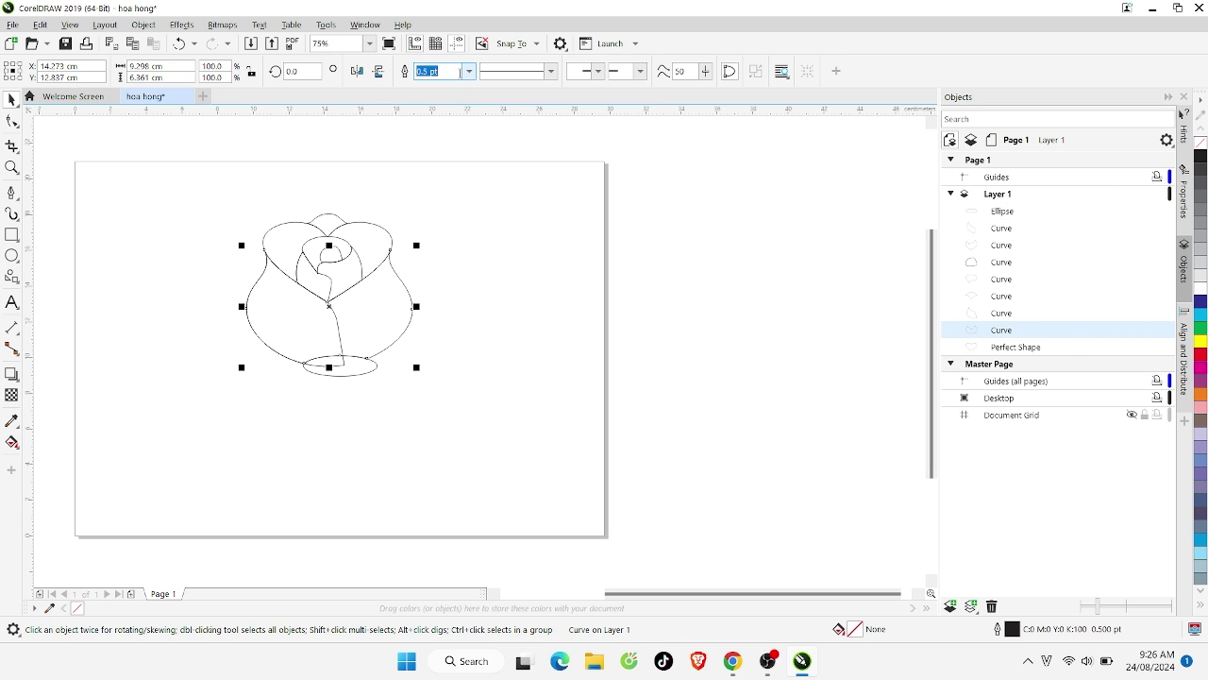
{"action": "left_click", "coordinate": [494, 412]}
Stretch the ellipse upward to a height of about 2.2 cm
{"action": "scroll", "coordinate": [365, 369], "scroll_direction": "up", "scroll_amount": 2}
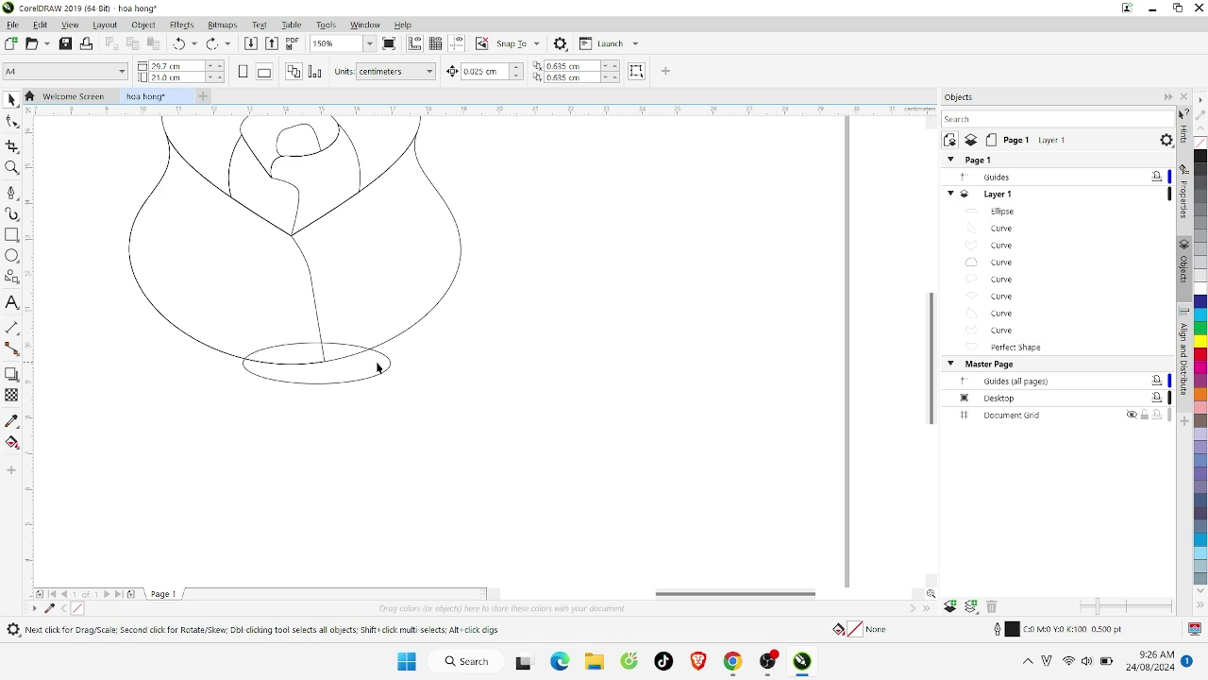
{"action": "left_click", "coordinate": [392, 366]}
{"action": "left_click_drag", "start_coordinate": [316, 337], "coordinate": [309, 304]}
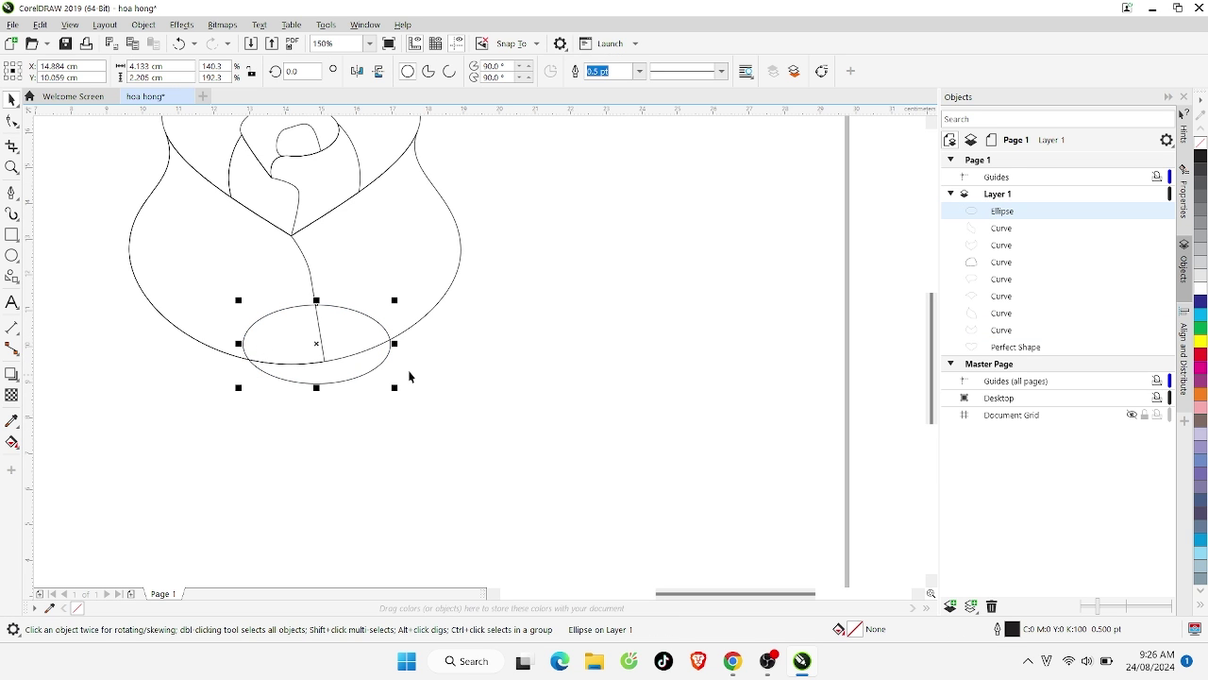
Smooth the inner edge of the large petal's left part by adjusting its lower segment's handle and deleting the node midway down
{"action": "left_click", "coordinate": [311, 274]}
{"action": "left_click", "coordinate": [12, 122]}
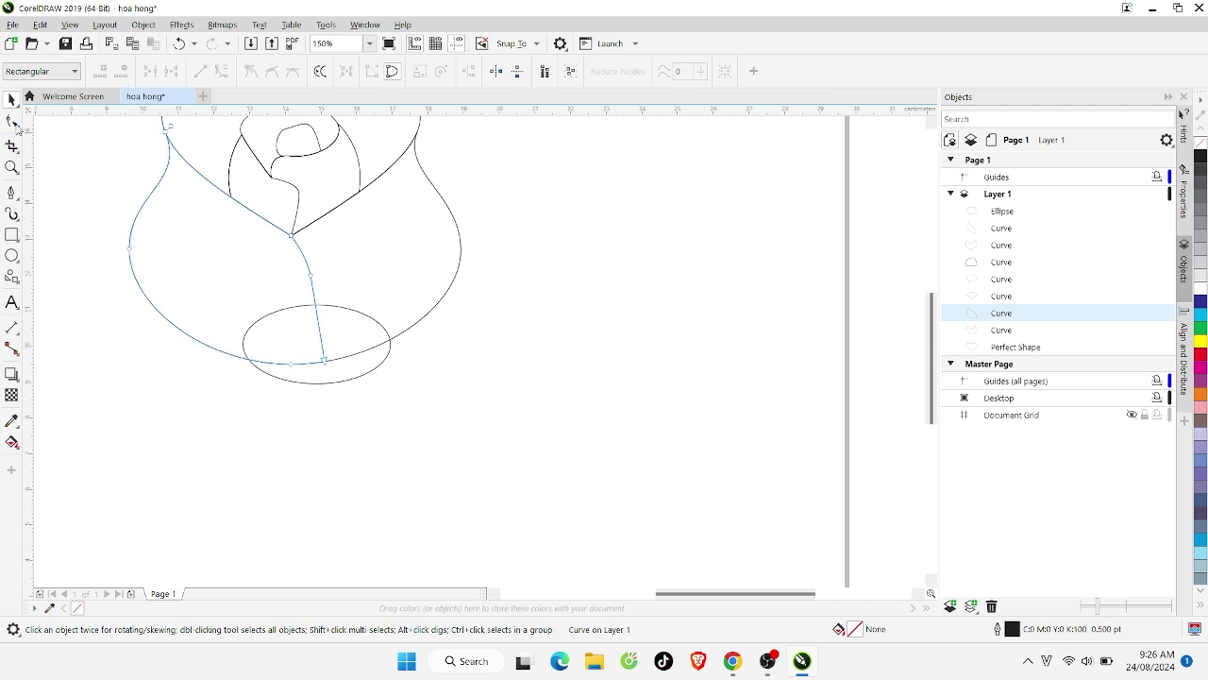
{"action": "scroll", "coordinate": [364, 386], "scroll_direction": "up", "scroll_amount": 3}
{"action": "scroll", "coordinate": [292, 324], "scroll_direction": "down", "scroll_amount": 3}
{"action": "scroll", "coordinate": [271, 307], "scroll_direction": "up", "scroll_amount": 1}
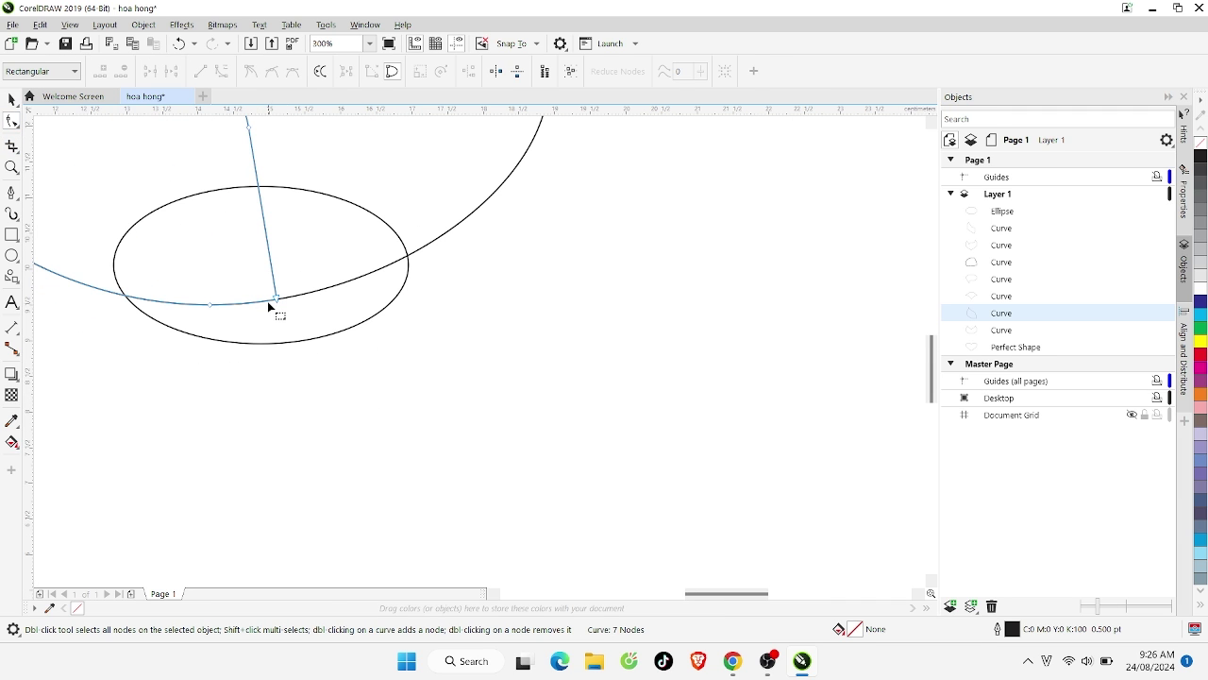
{"action": "left_click_drag", "start_coordinate": [277, 301], "coordinate": [248, 305]}
{"action": "key", "text": "ctrl+z"}
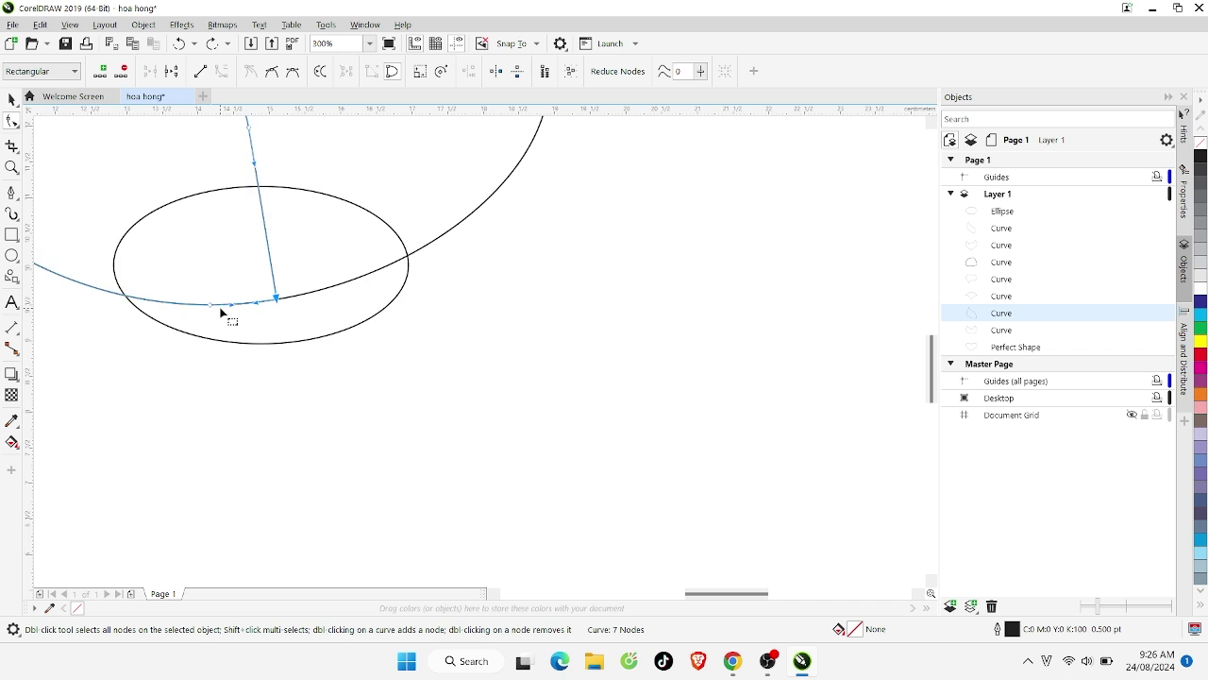
{"action": "scroll", "coordinate": [221, 314], "scroll_direction": "down", "scroll_amount": 1}
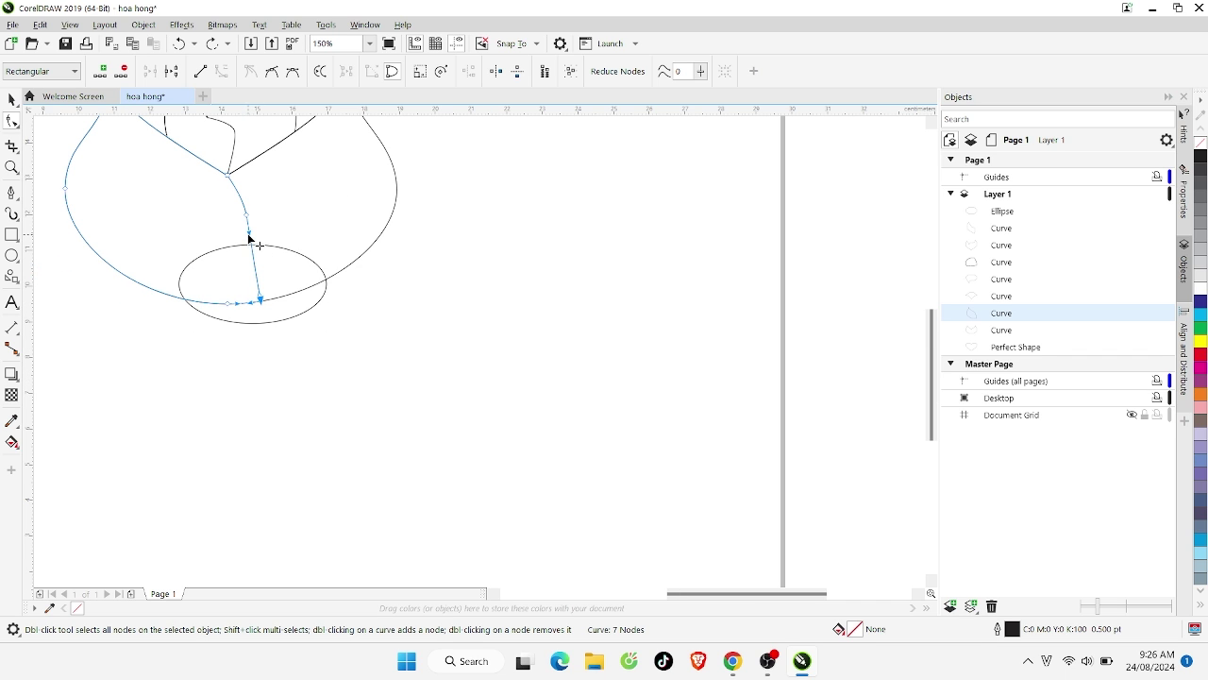
{"action": "mouse_move", "coordinate": [253, 237]}
{"action": "left_mouse_down"}
{"action": "mouse_move", "coordinate": [270, 262]}
{"action": "mouse_move", "coordinate": [255, 246]}
{"action": "left_mouse_up"}
{"action": "double_click", "coordinate": [247, 218]}
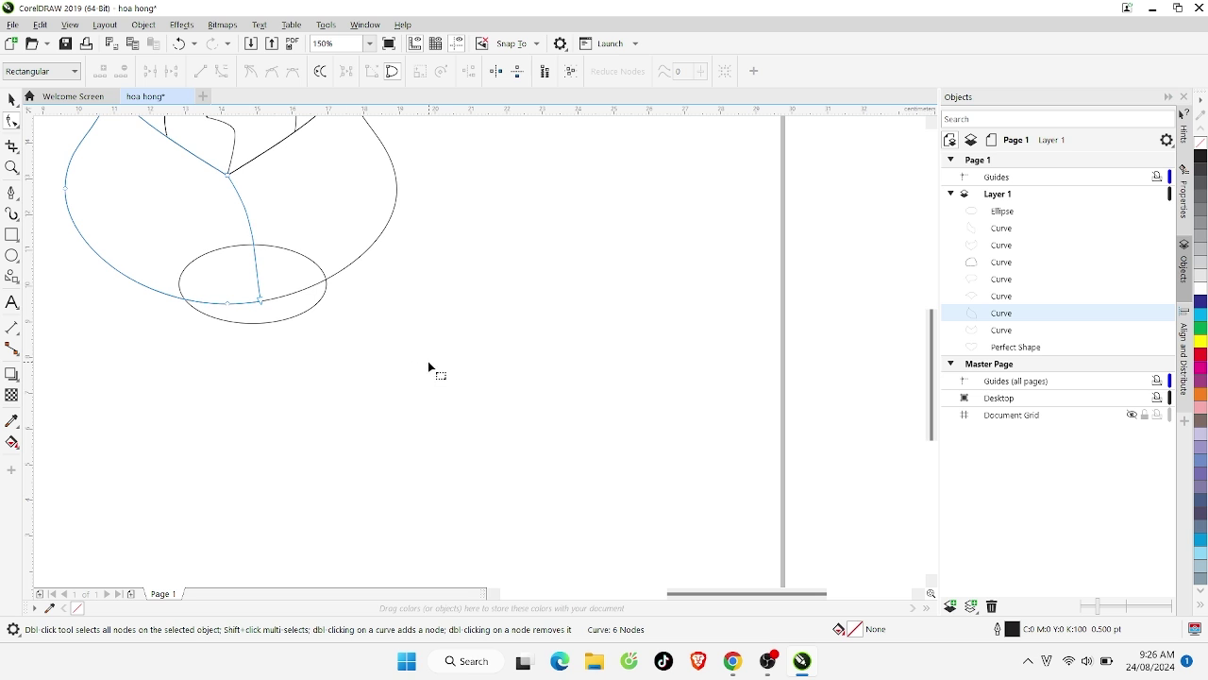
Delete the corner node at the bottom of the left petal part so its inner edge rounds into the bottom edge
{"action": "scroll", "coordinate": [296, 329], "scroll_direction": "down", "scroll_amount": 2}
{"action": "scroll", "coordinate": [287, 312], "scroll_direction": "up", "scroll_amount": 1}
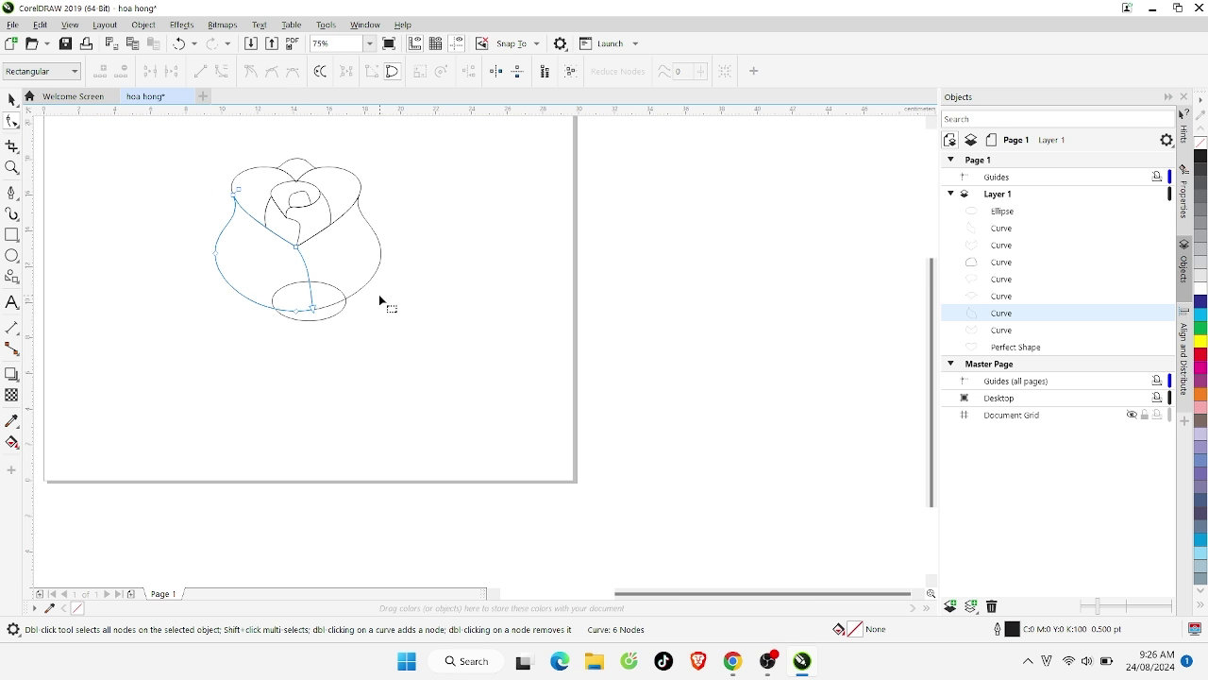
{"action": "double_click", "coordinate": [310, 309]}
{"action": "left_click", "coordinate": [12, 99]}
Move the ellipse left and slightly down to center it on the rose's bottom, at about X 14.4 and Y 10 cm
{"action": "scroll", "coordinate": [274, 283], "scroll_direction": "up", "scroll_amount": 3}
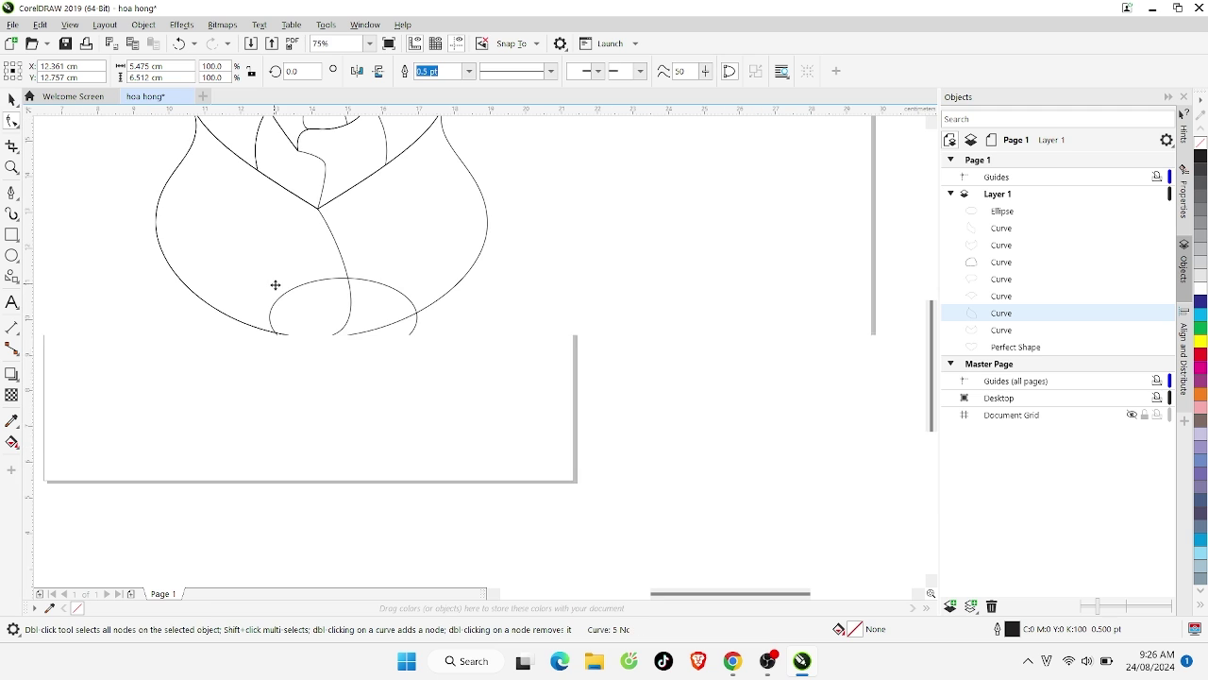
{"action": "left_click", "coordinate": [386, 349]}
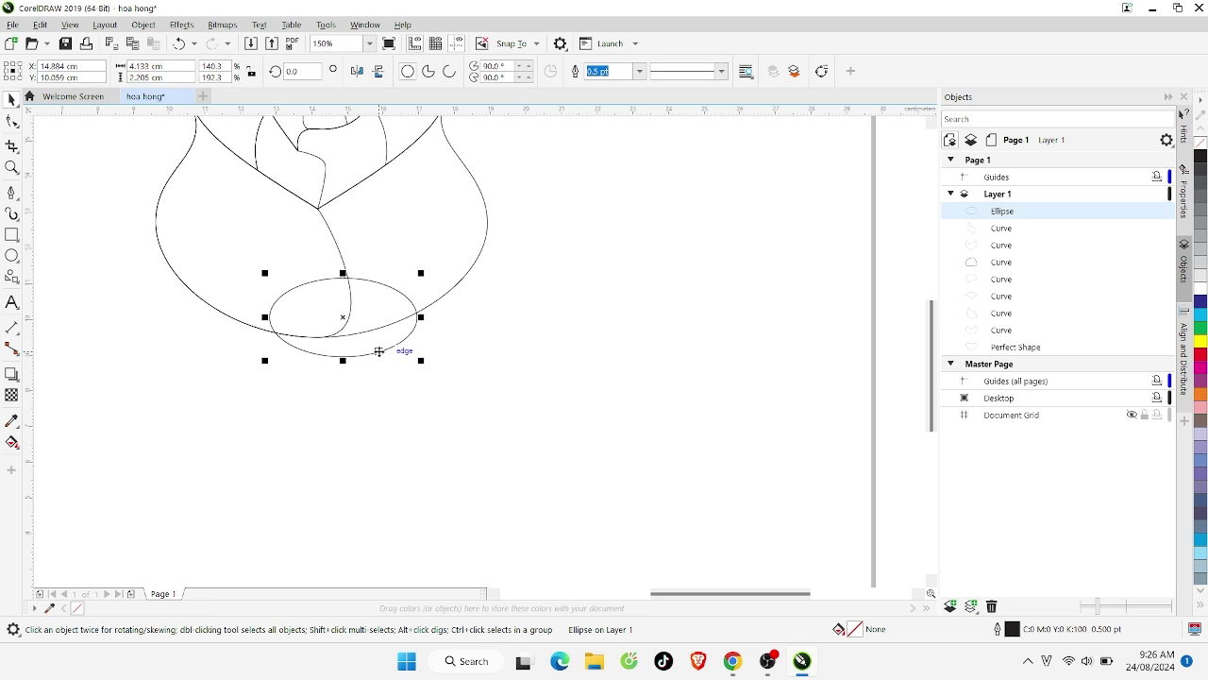
{"action": "left_click_drag", "start_coordinate": [378, 348], "coordinate": [367, 358]}
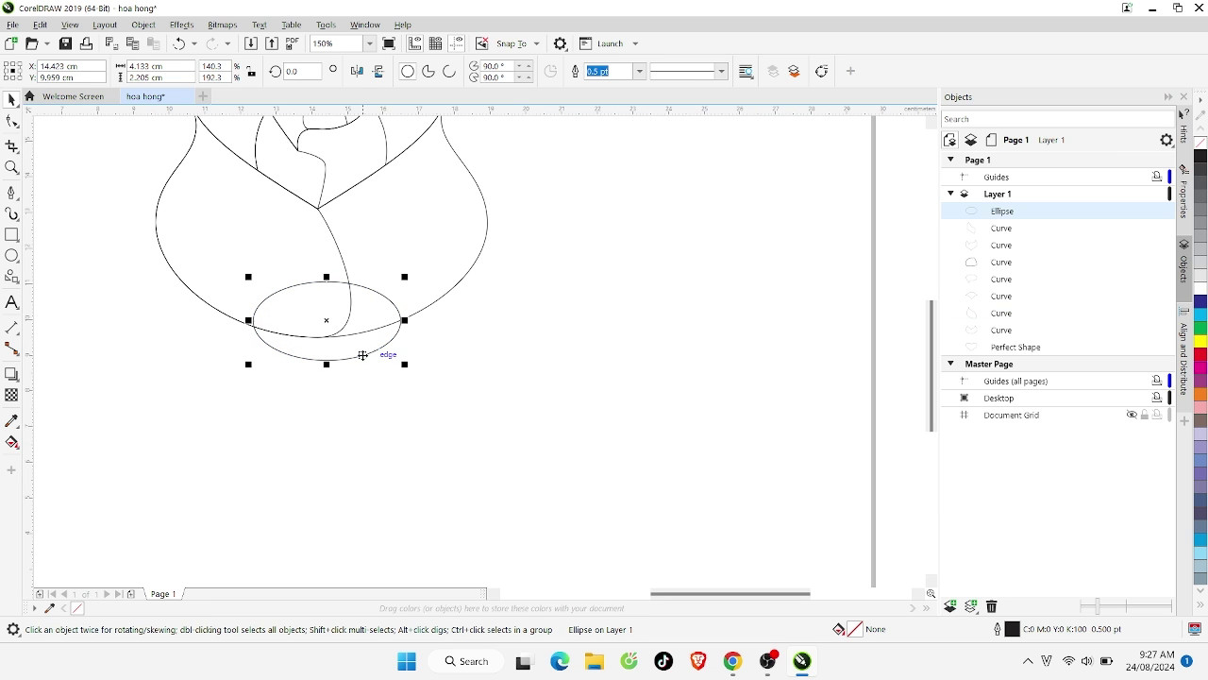
Try repeatedly to trim the large lower petal with the overlapping ellipse, and undo each trim
{"action": "left_click", "coordinate": [442, 297], "text": "shift"}
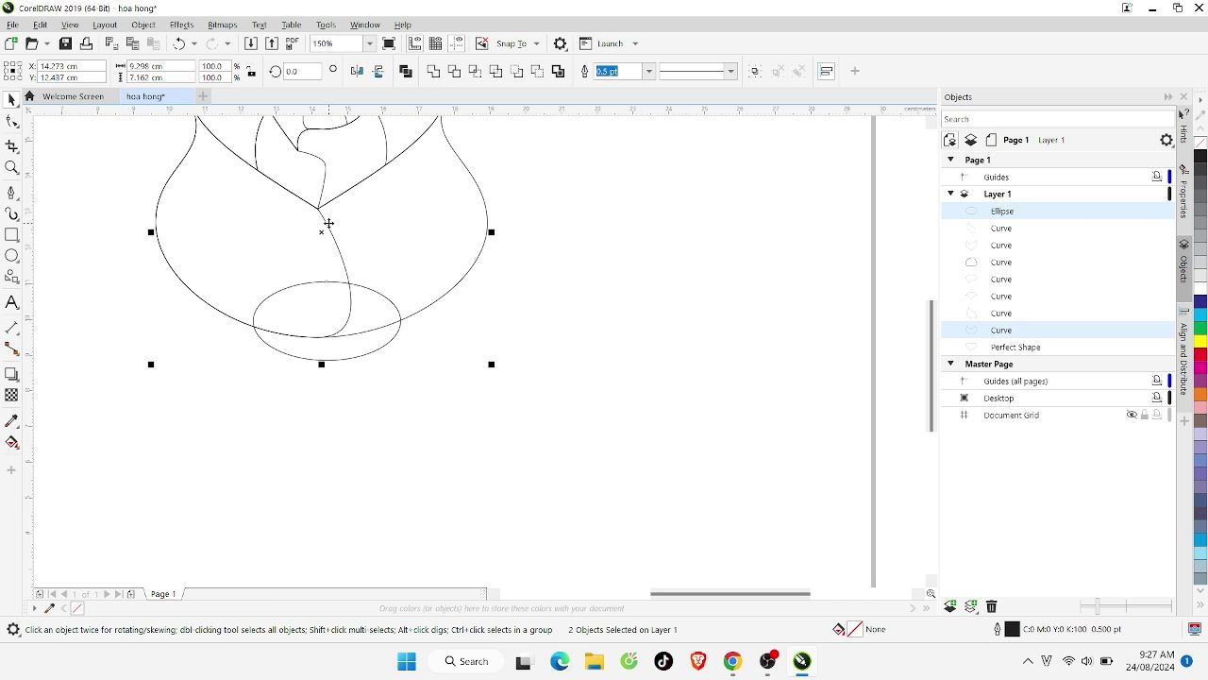
{"action": "left_click", "coordinate": [454, 72]}
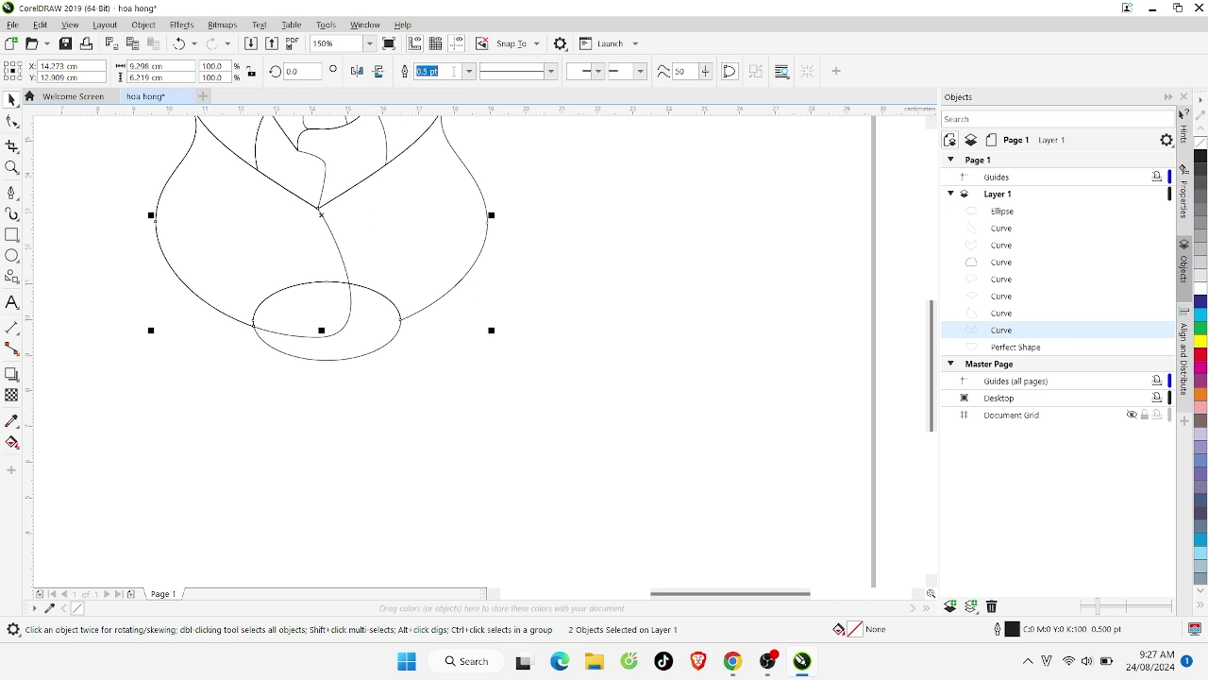
{"action": "left_click", "coordinate": [494, 381]}
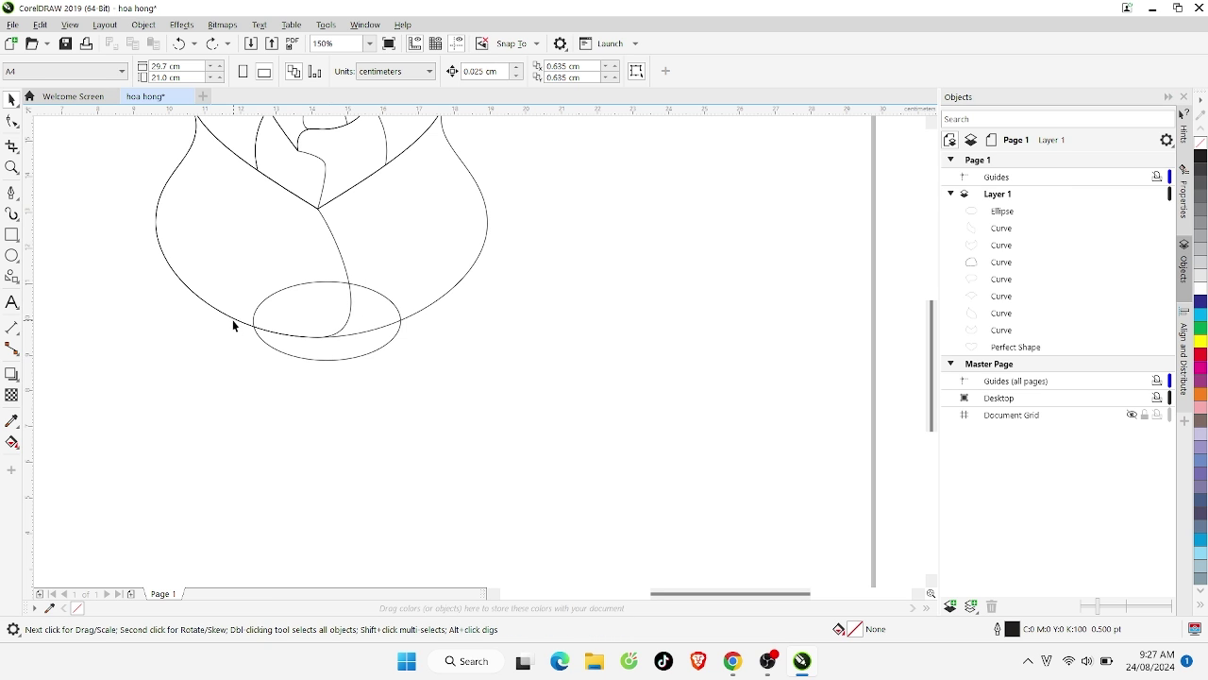
{"action": "left_click", "coordinate": [180, 168]}
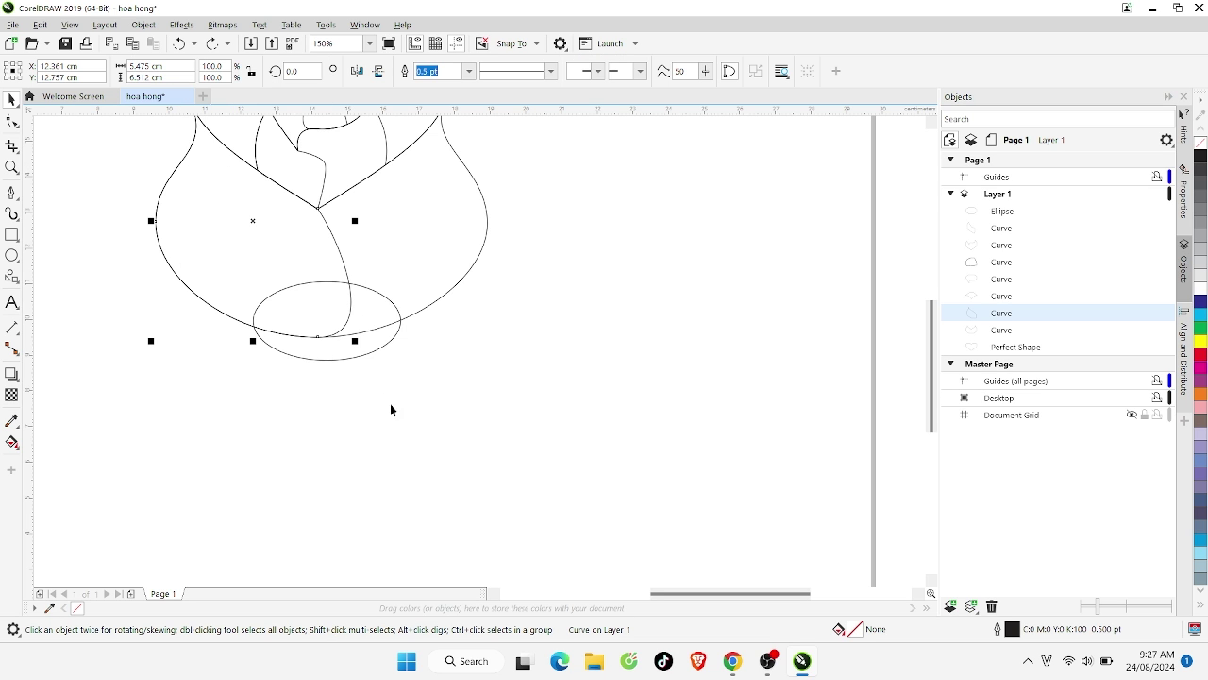
{"action": "left_click", "coordinate": [425, 307]}
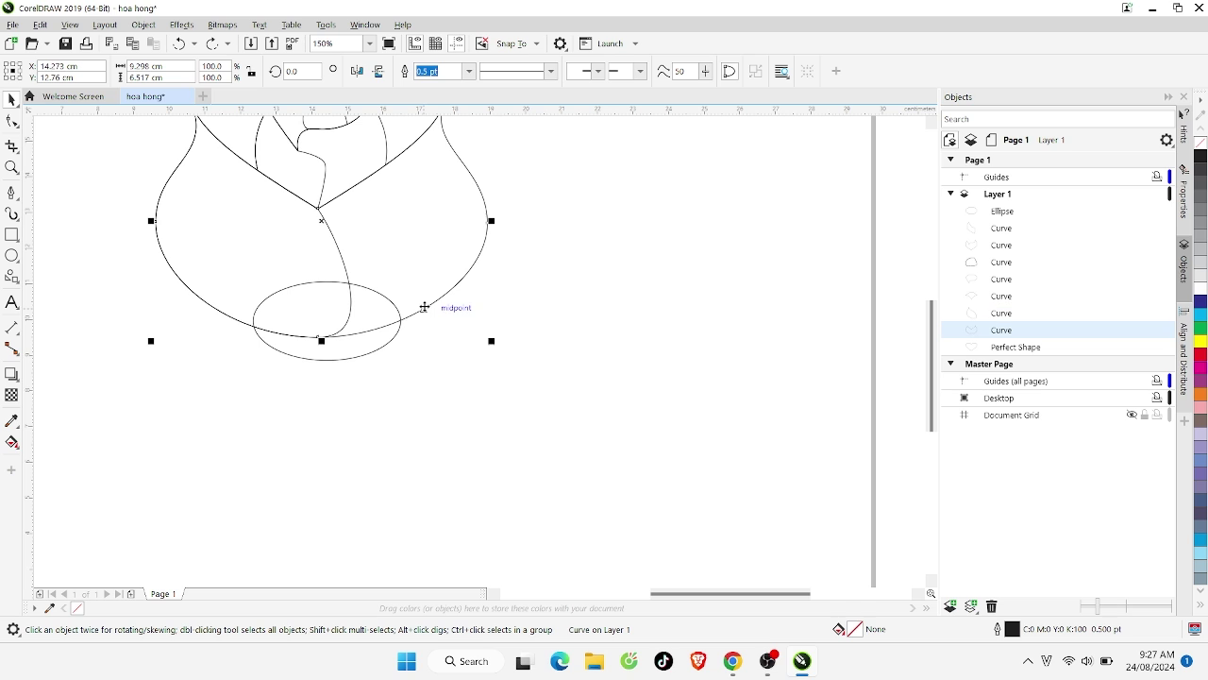
{"action": "left_click", "coordinate": [385, 349]}
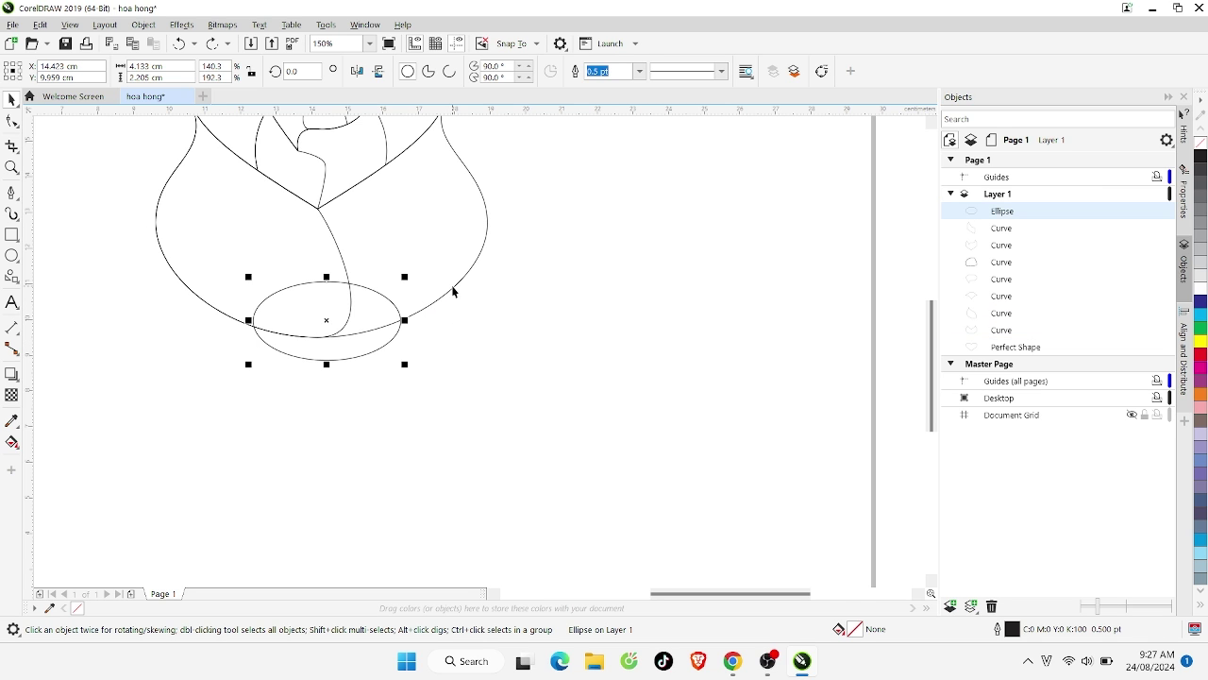
{"action": "left_click", "coordinate": [452, 291]}
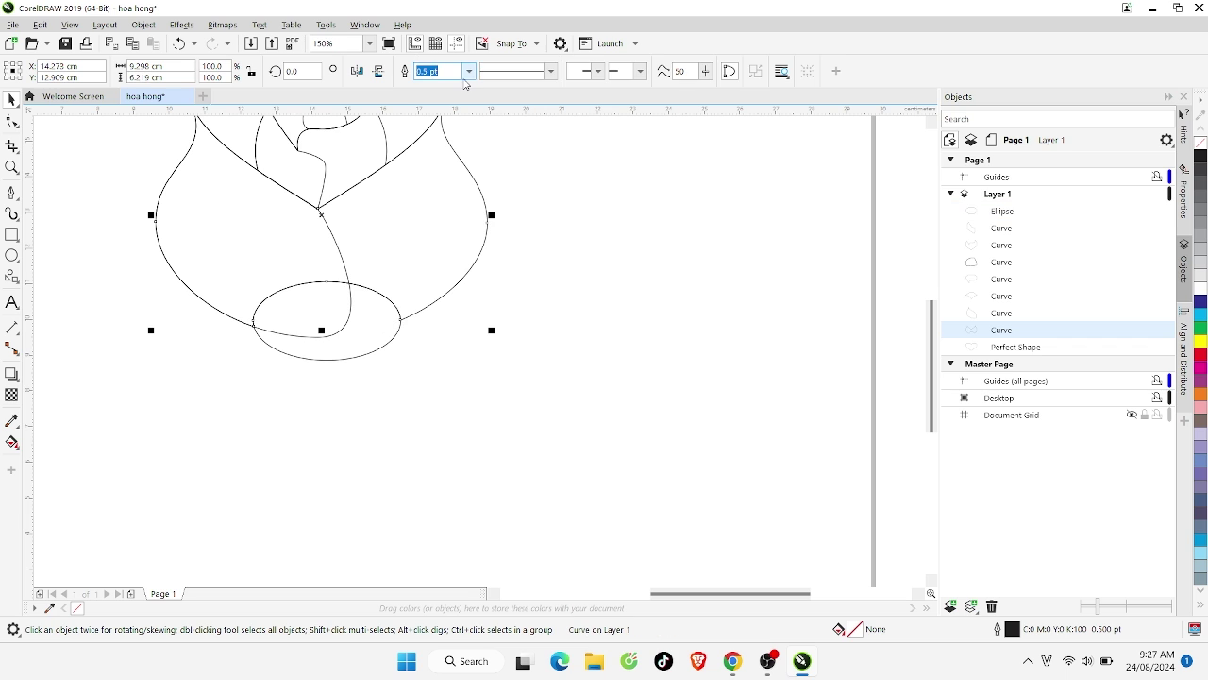
{"action": "left_click", "coordinate": [392, 344], "text": "shift"}
{"action": "left_click", "coordinate": [378, 308]}
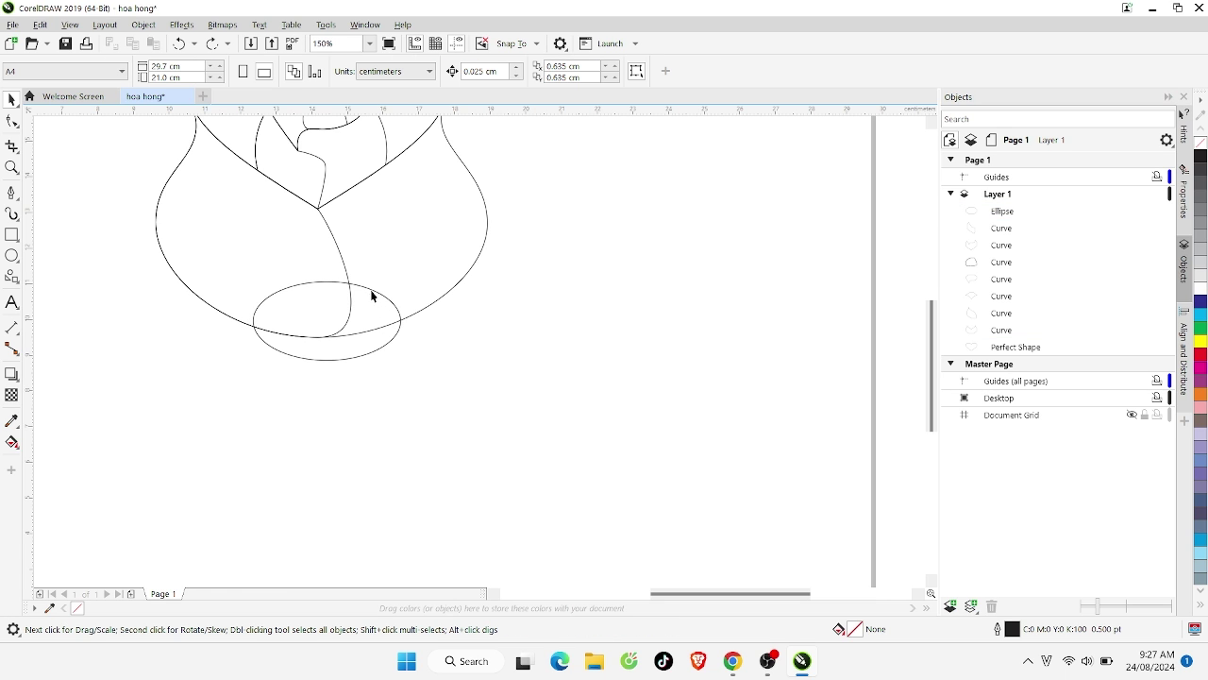
{"action": "left_click", "coordinate": [188, 157]}
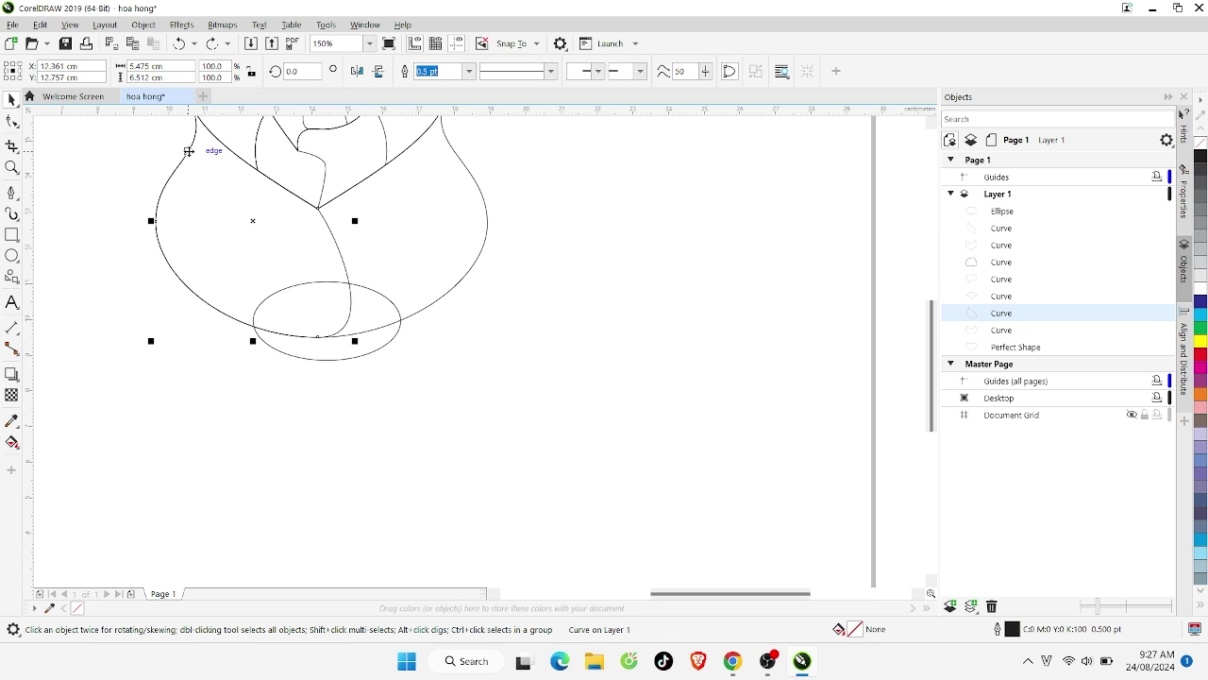
{"action": "left_click", "coordinate": [474, 257]}
{"action": "left_click", "coordinate": [381, 353]}
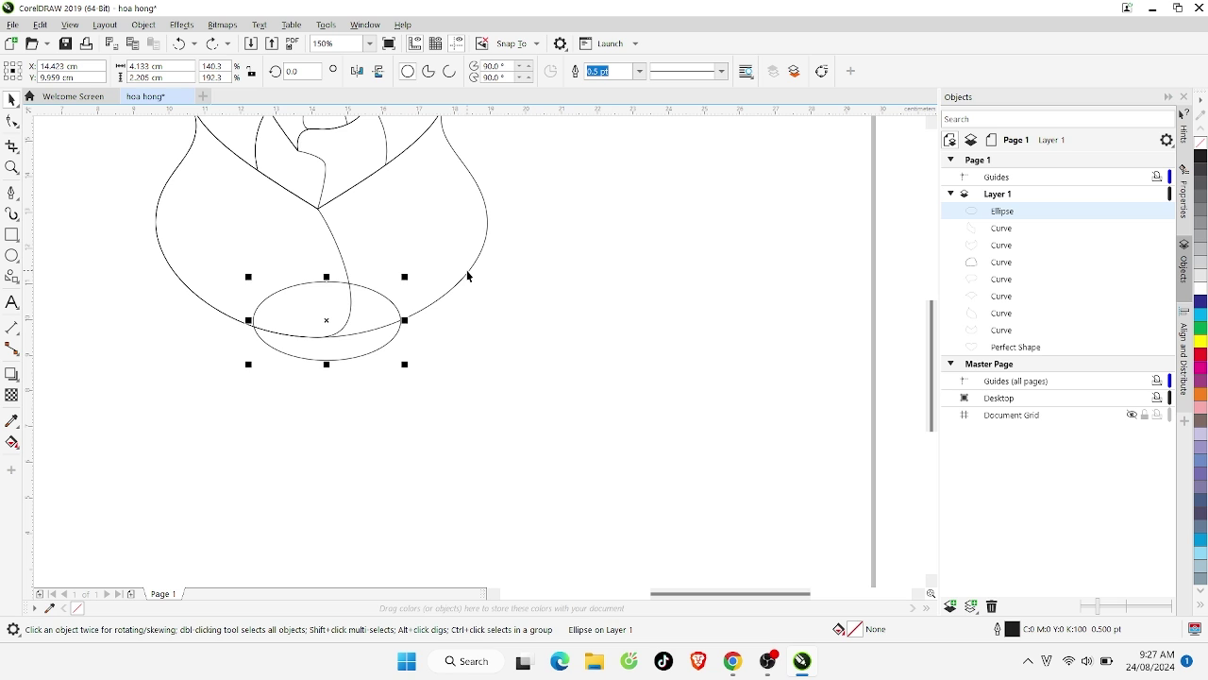
{"action": "left_click", "coordinate": [467, 276]}
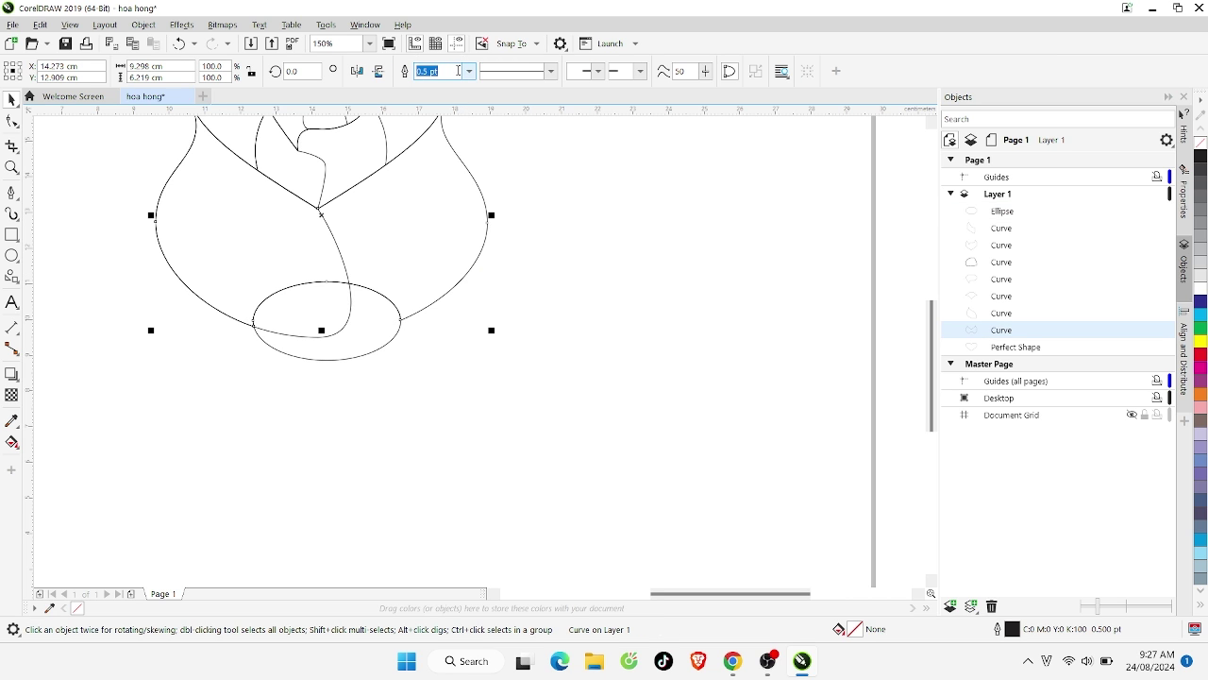
{"action": "left_click", "coordinate": [553, 334]}
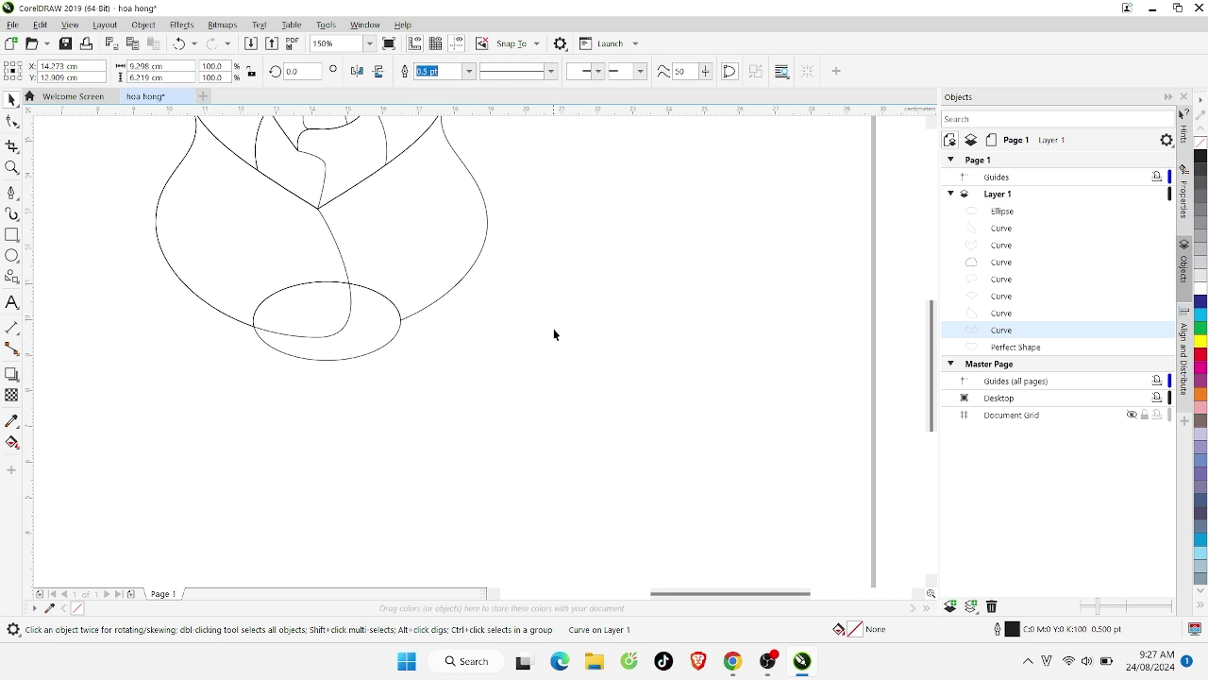
Trim the ellipse with the large lower petal, leaving a crescent base about 4.1 by 1.1 cm below the rose
{"action": "left_click", "coordinate": [452, 289]}
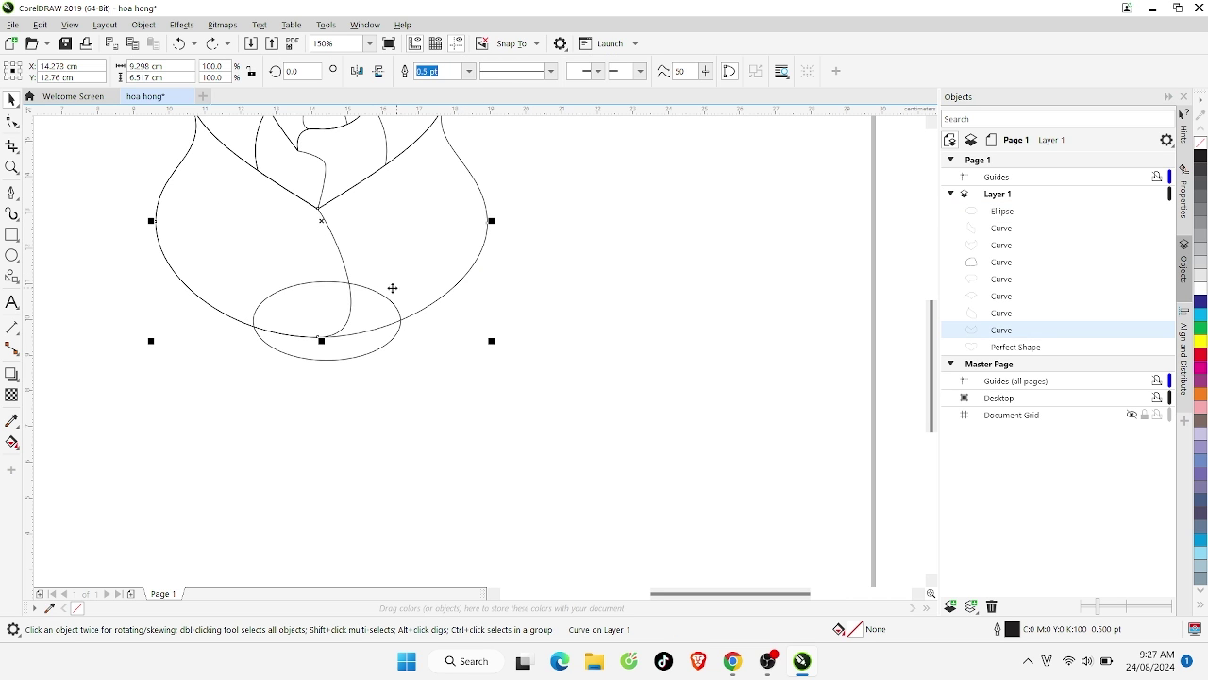
{"action": "left_click", "coordinate": [374, 355], "text": "shift"}
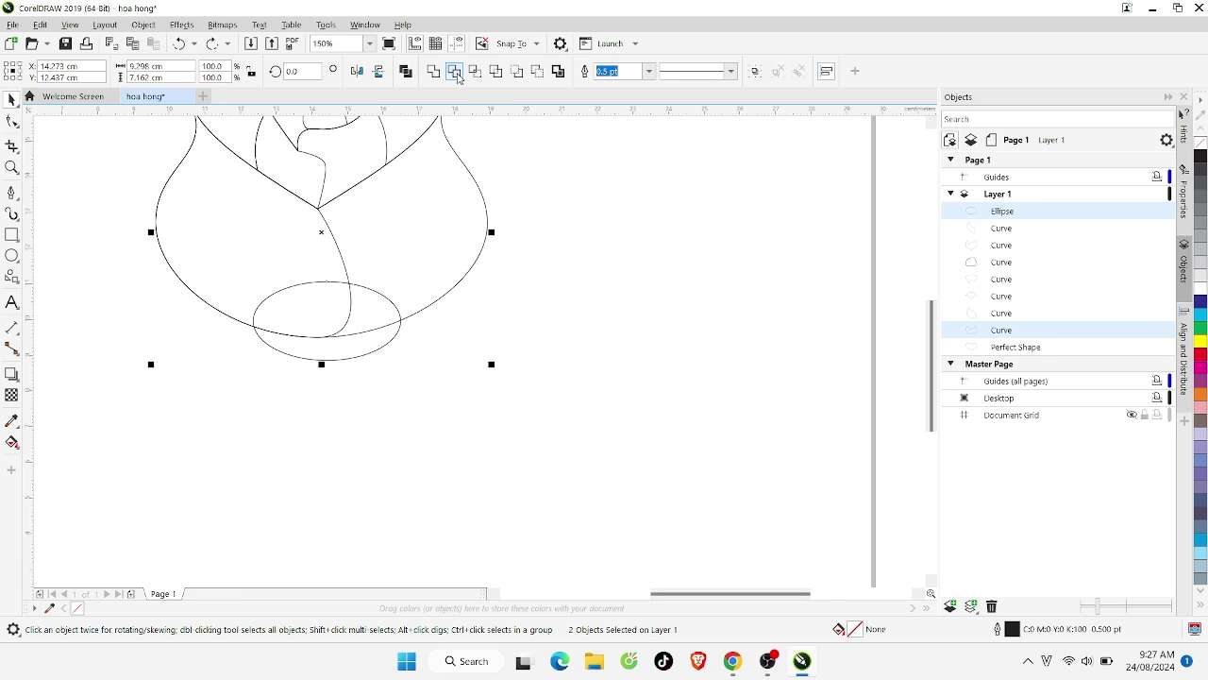
{"action": "left_click", "coordinate": [456, 72]}
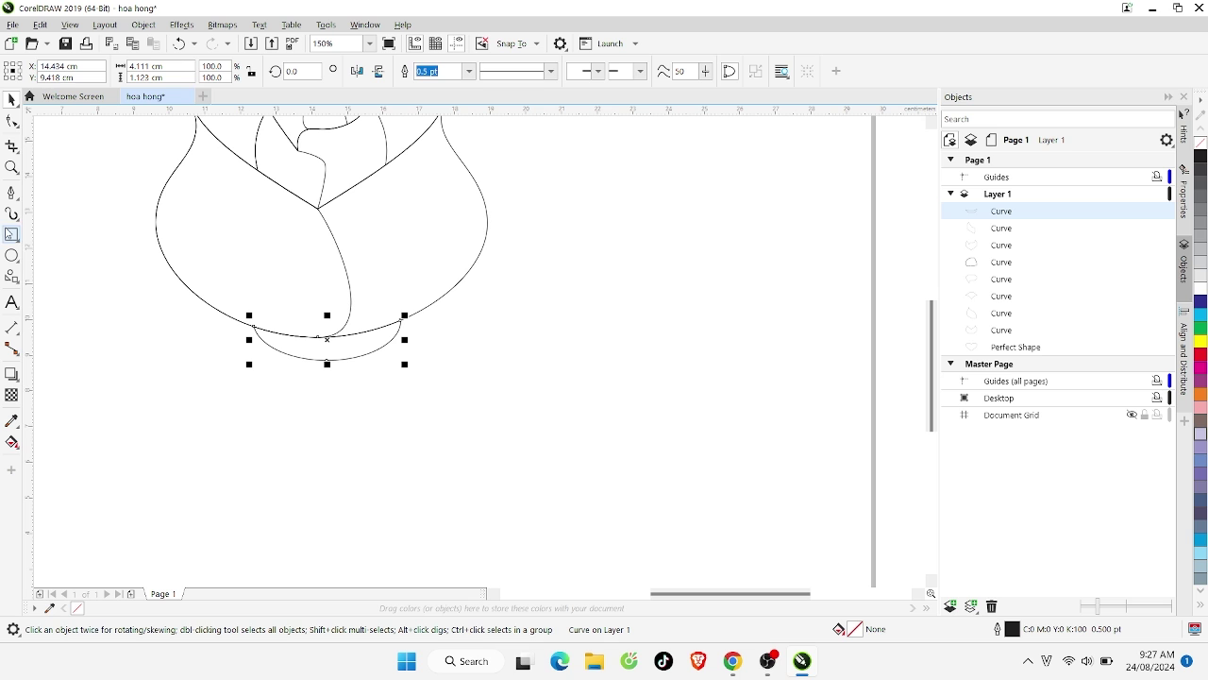
{"action": "scroll", "coordinate": [367, 330], "scroll_direction": "down", "scroll_amount": 2}
{"action": "scroll", "coordinate": [378, 340], "scroll_direction": "up", "scroll_amount": 1}
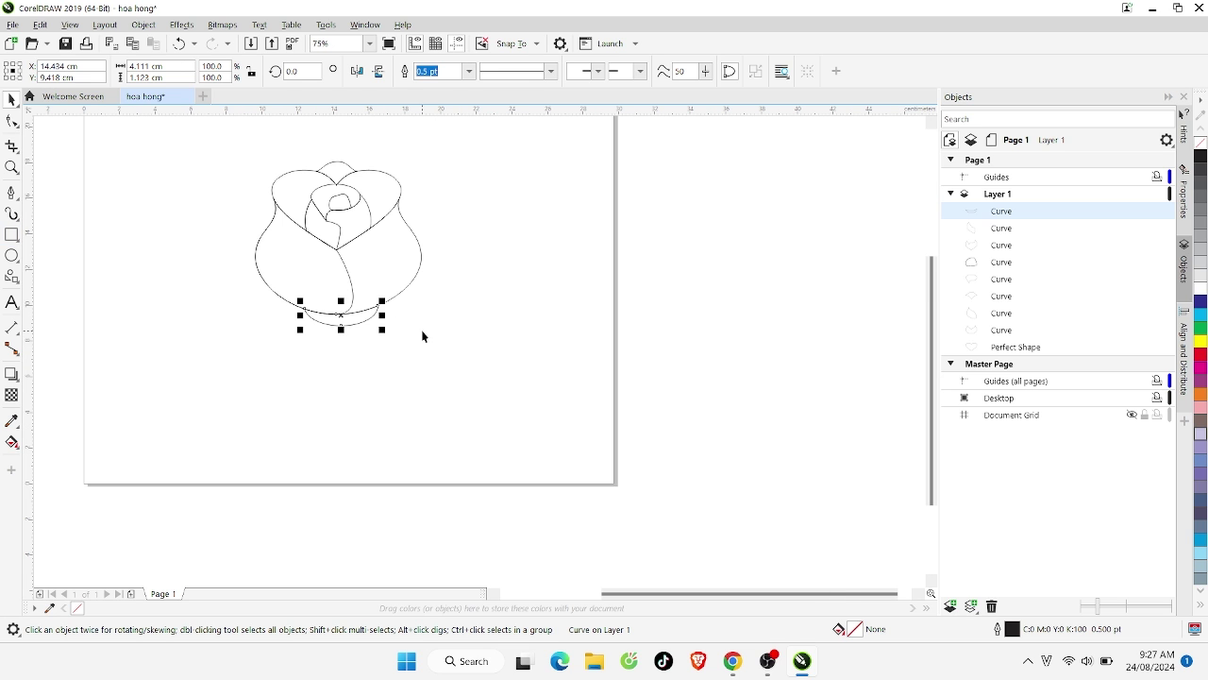
{"action": "left_click", "coordinate": [350, 315]}
{"action": "scroll", "coordinate": [350, 324], "scroll_direction": "up", "scroll_amount": 1}
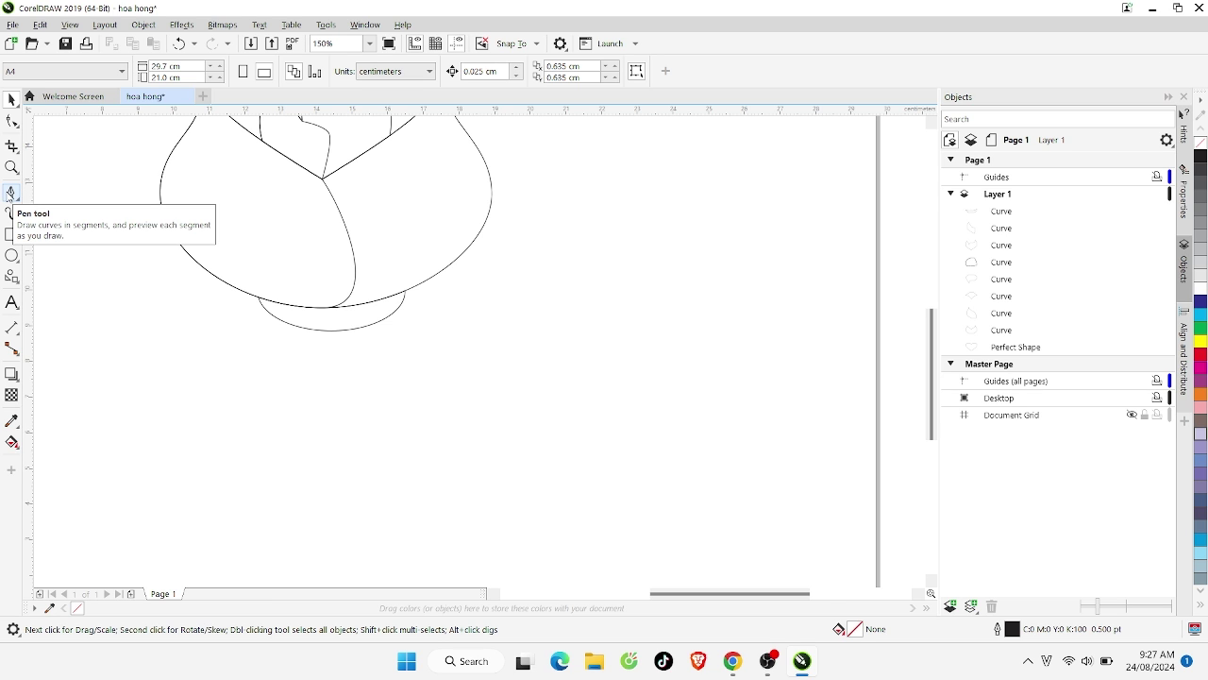
Draw a closed pointed leaf with the Pen tool overlapping the rose's lower-left edge, about 3.7 by 2.4 cm
{"action": "left_click", "coordinate": [9, 193]}
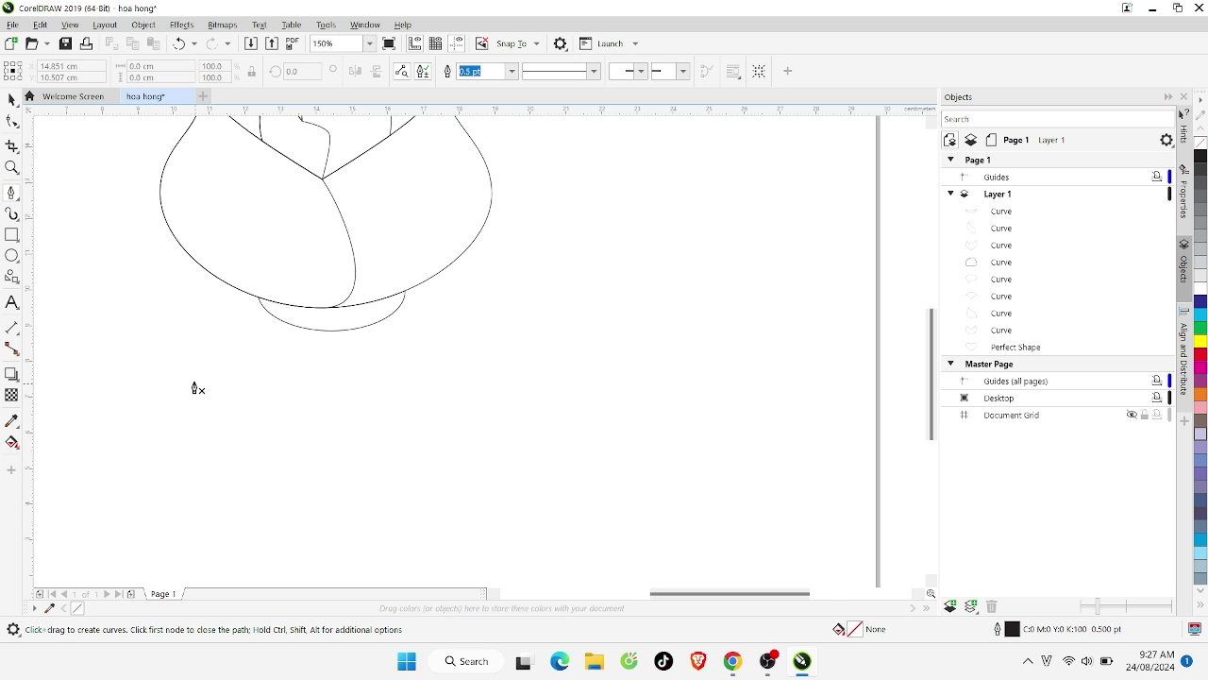
{"action": "left_click", "coordinate": [162, 360]}
{"action": "left_click_drag", "start_coordinate": [186, 312], "coordinate": [212, 303]}
{"action": "key", "text": "Escape"}
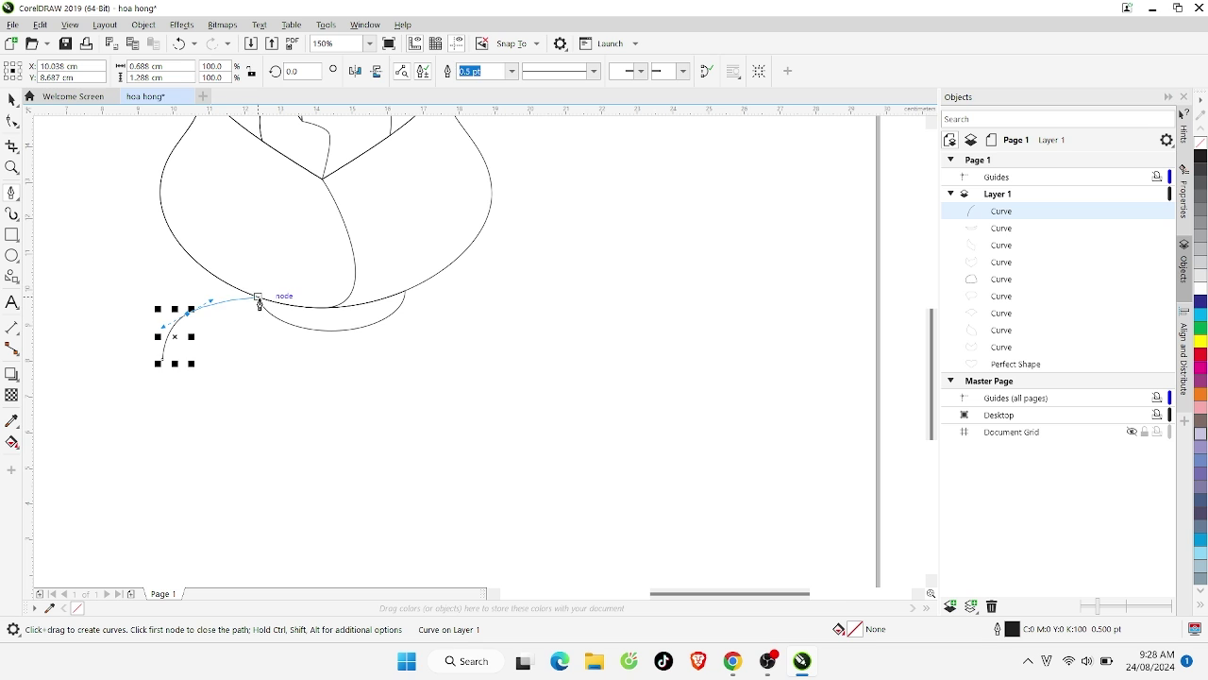
{"action": "left_click", "coordinate": [259, 296]}
{"action": "left_click", "coordinate": [297, 274]}
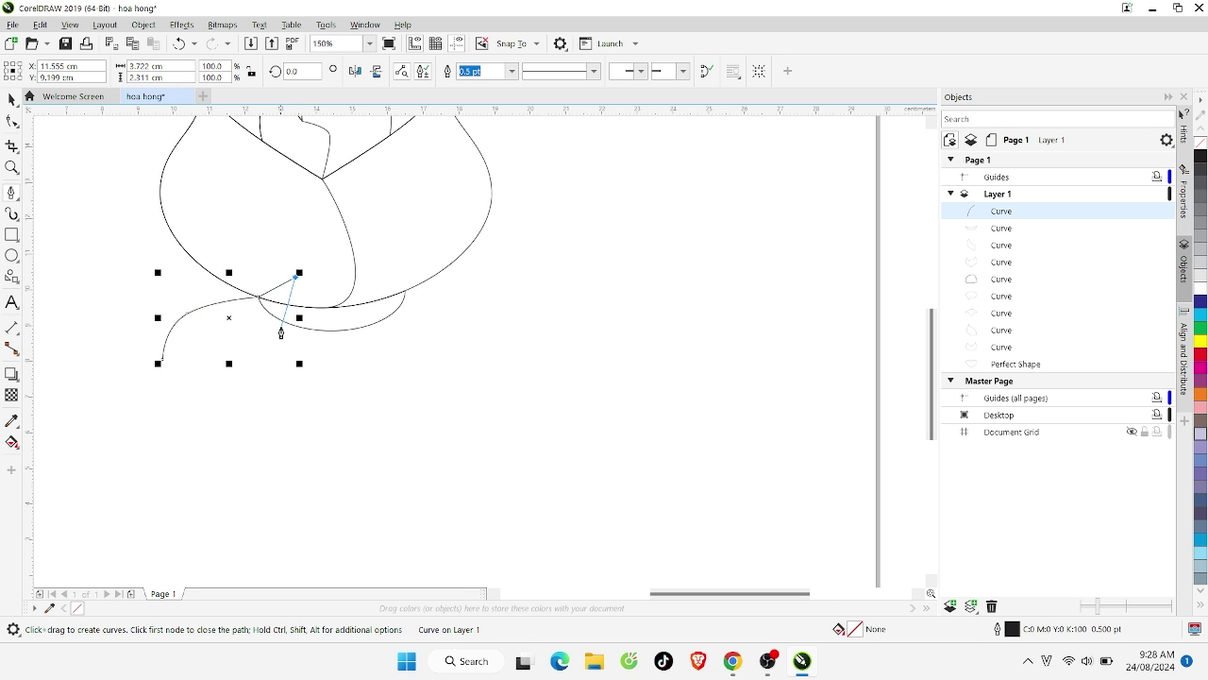
{"action": "left_click", "coordinate": [281, 326]}
{"action": "left_click_drag", "start_coordinate": [236, 363], "coordinate": [217, 363]}
{"action": "left_click", "coordinate": [160, 361]}
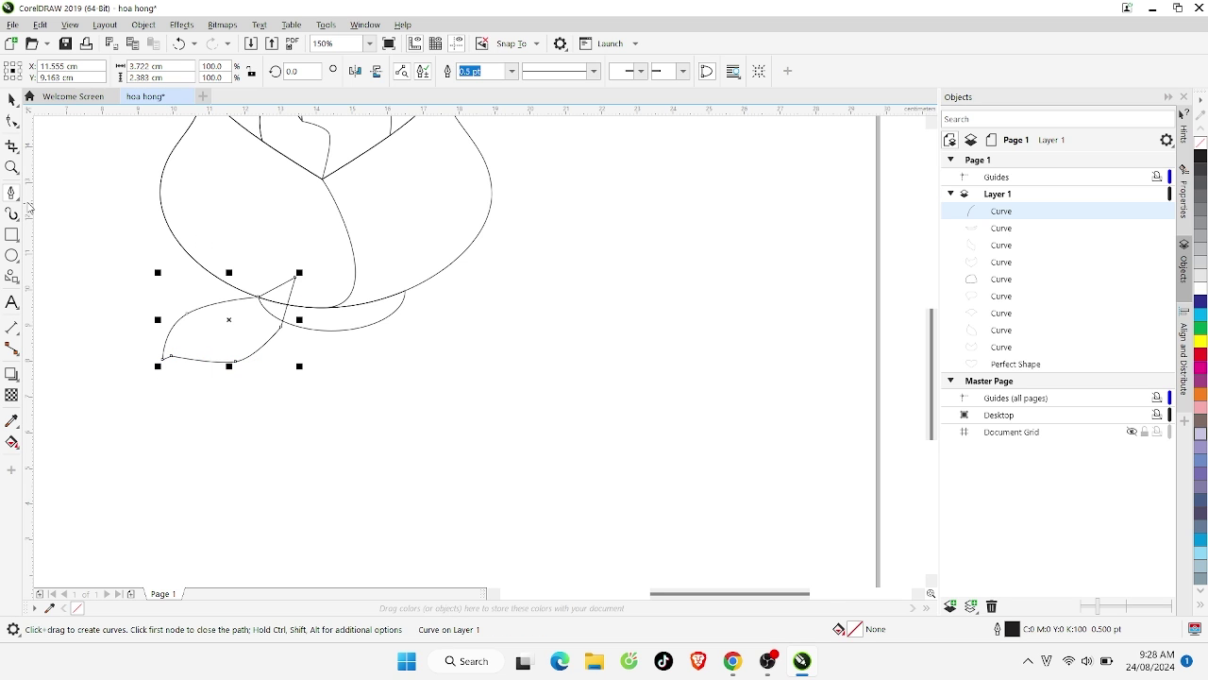
Delete the extra nodes along the leaf's outline, keeping only the nodes at its two pointed tips
{"action": "left_click", "coordinate": [11, 121]}
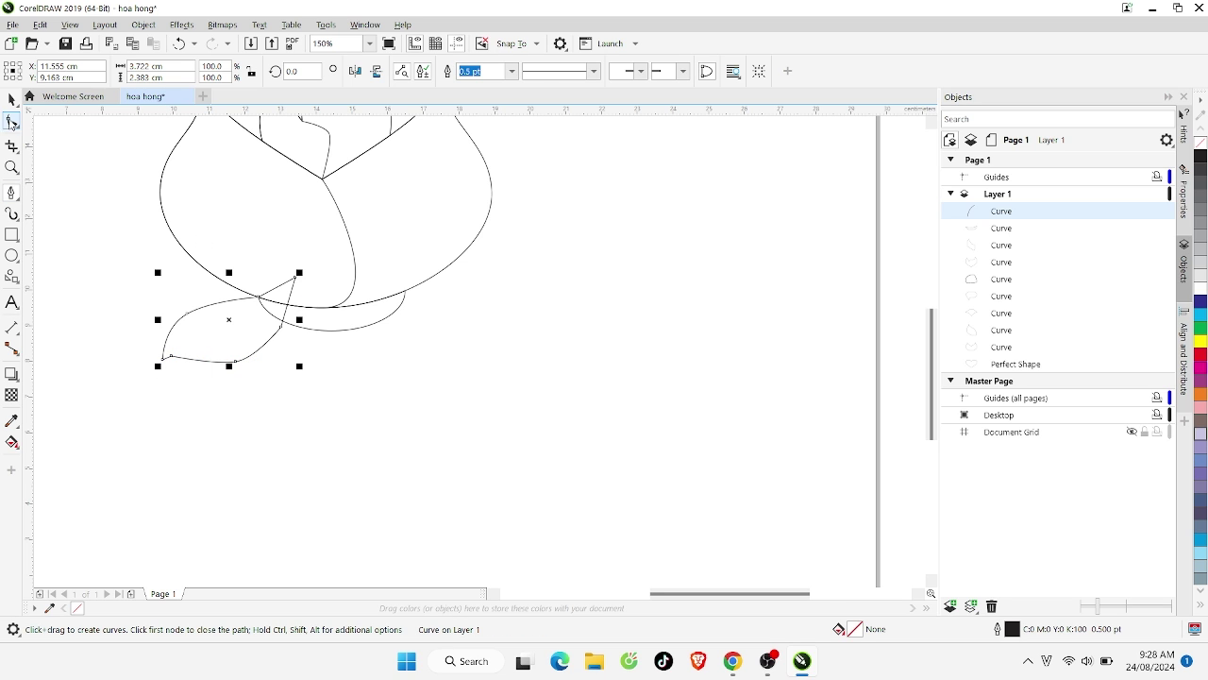
{"action": "double_click", "coordinate": [236, 361]}
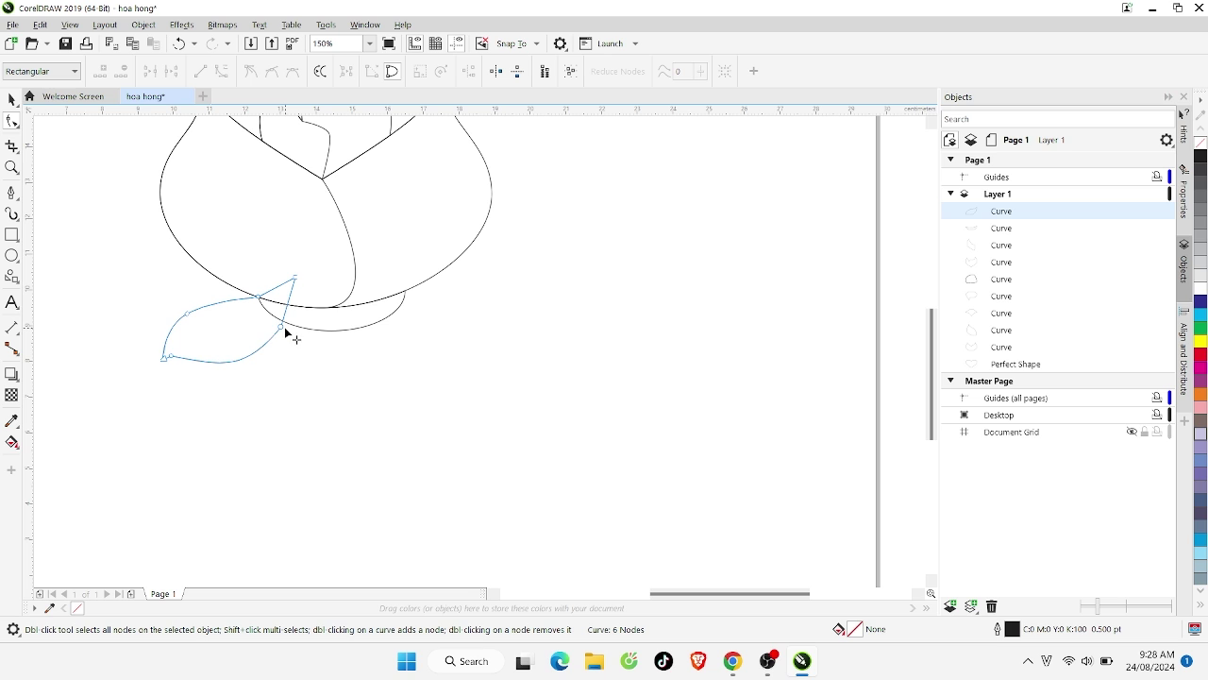
{"action": "double_click", "coordinate": [282, 327]}
{"action": "double_click", "coordinate": [259, 298]}
{"action": "double_click", "coordinate": [188, 314]}
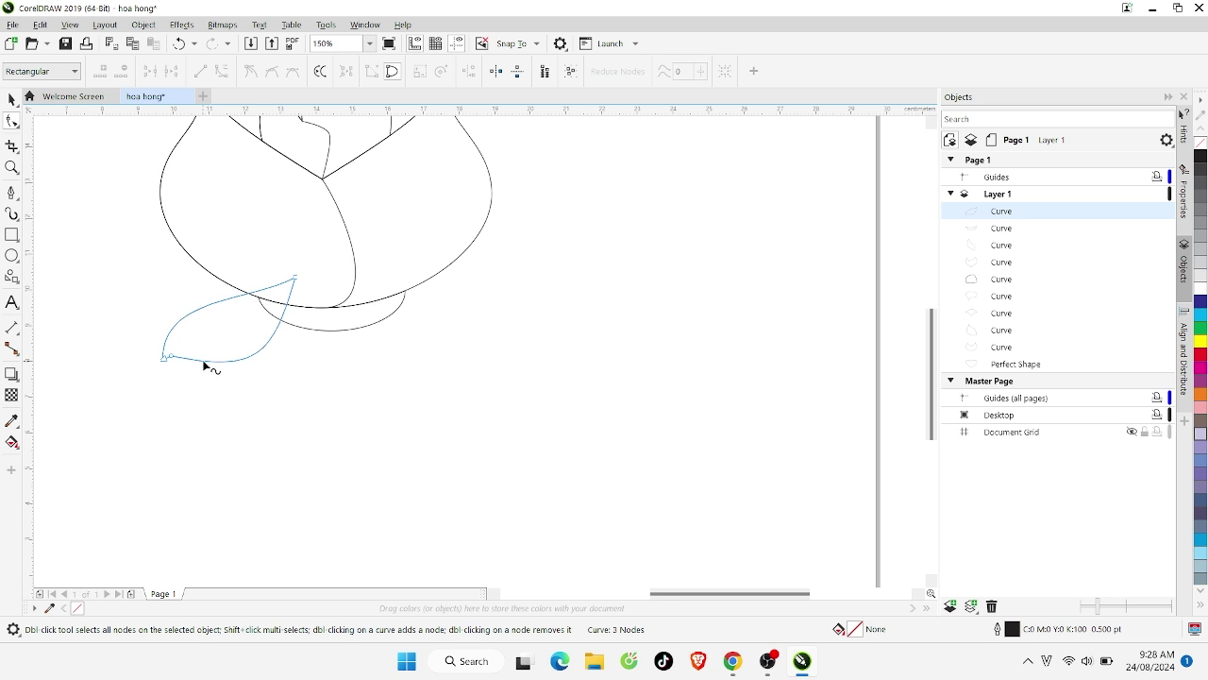
{"action": "scroll", "coordinate": [251, 351], "scroll_direction": "up", "scroll_amount": 2}
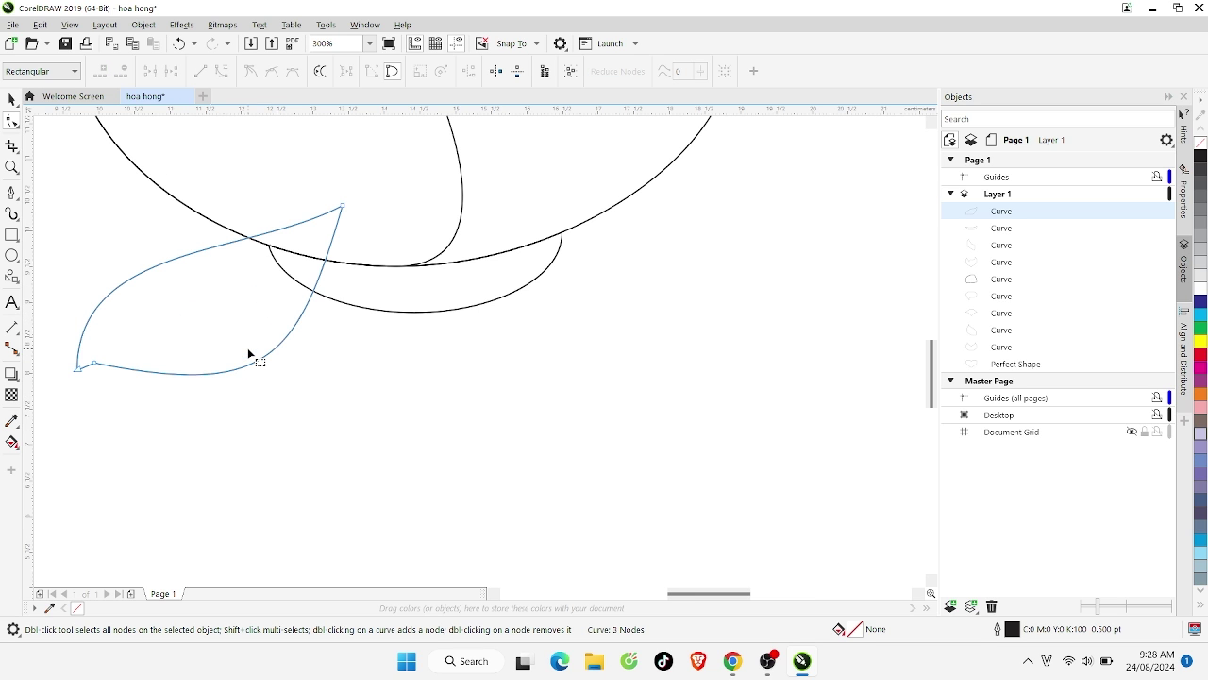
{"action": "double_click", "coordinate": [93, 365]}
Adjust the curve handles at both tips of the leaf to bend it into a slim S-shaped sepal
{"action": "left_click", "coordinate": [344, 206]}
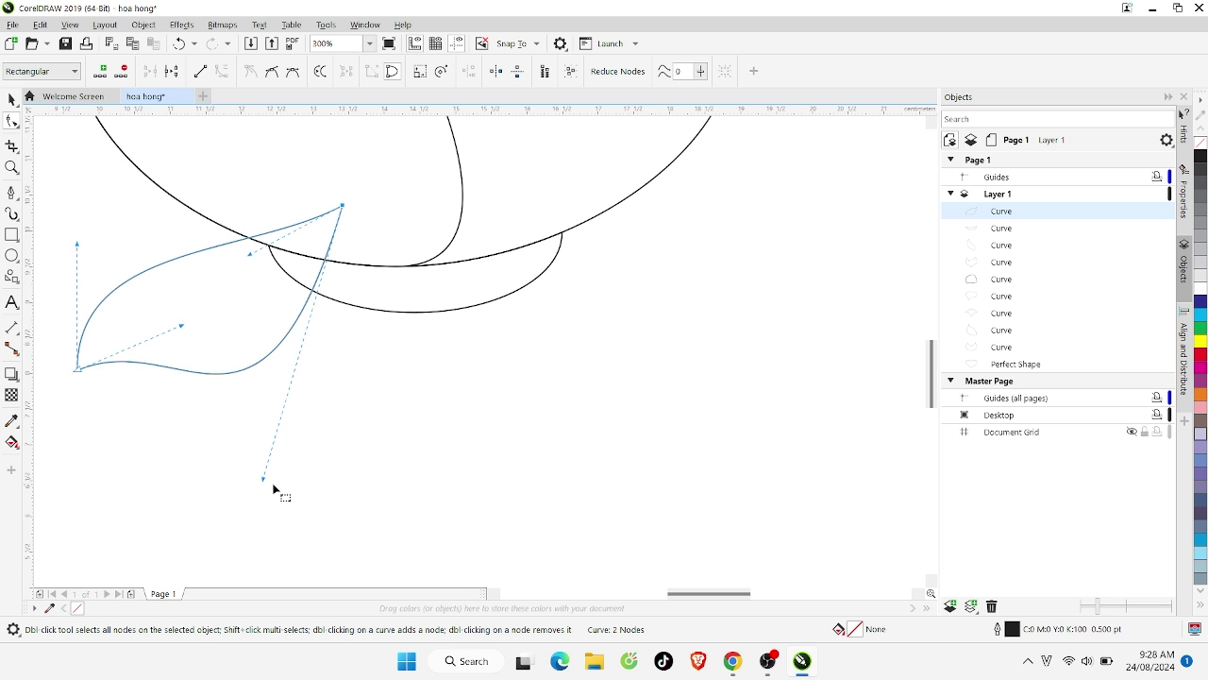
{"action": "left_click_drag", "start_coordinate": [264, 480], "coordinate": [331, 342]}
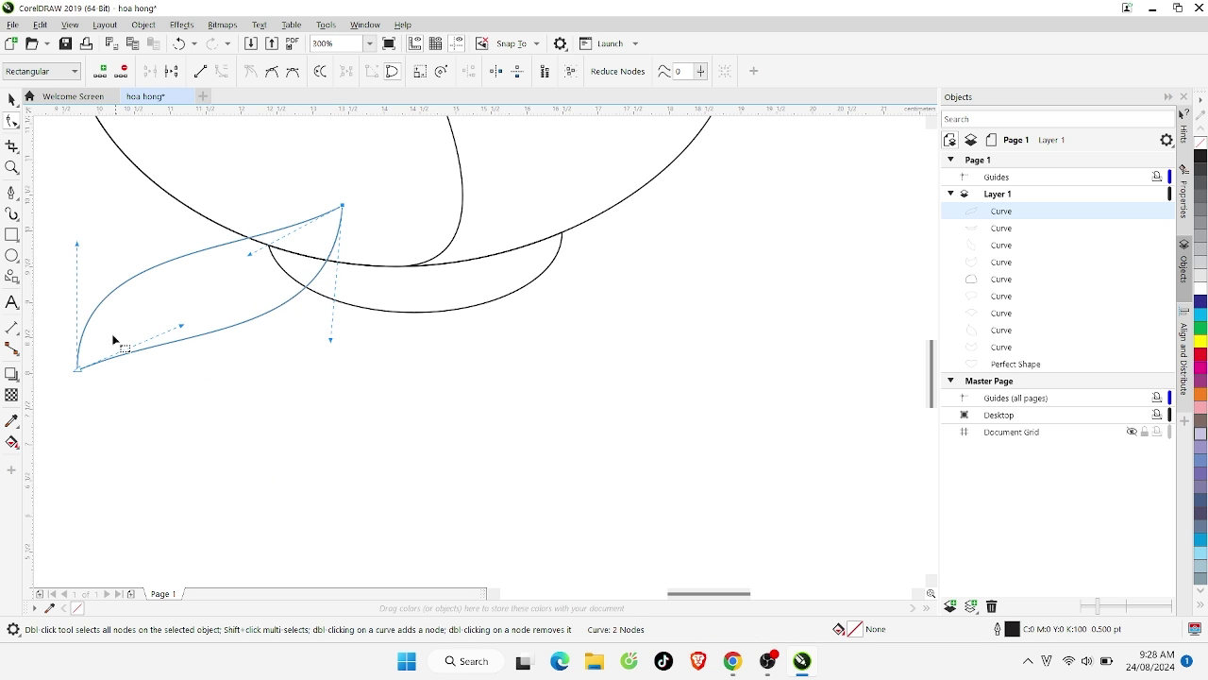
{"action": "left_click_drag", "start_coordinate": [75, 244], "coordinate": [77, 192]}
{"action": "left_click_drag", "start_coordinate": [176, 328], "coordinate": [164, 278]}
{"action": "left_click", "coordinate": [12, 100]}
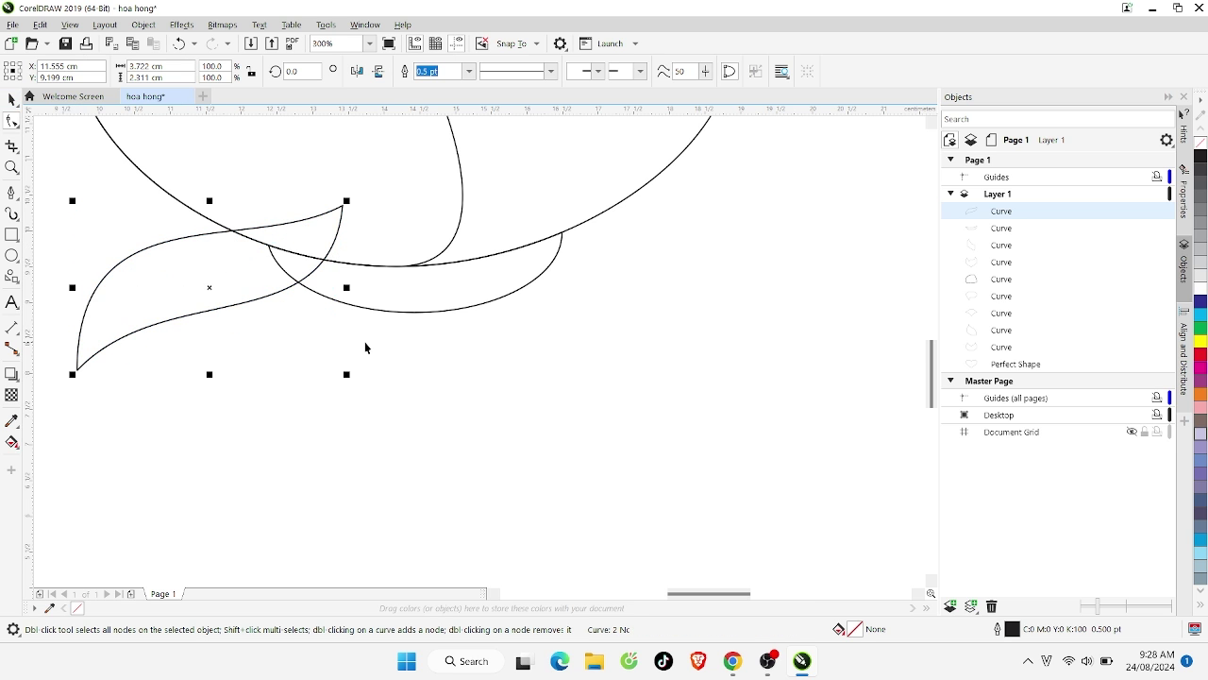
Try to trim the large lower petal with the overlapping sepal, and undo the trim
{"action": "scroll", "coordinate": [365, 345], "scroll_direction": "down", "scroll_amount": 2}
{"action": "scroll", "coordinate": [374, 340], "scroll_direction": "up", "scroll_amount": 1}
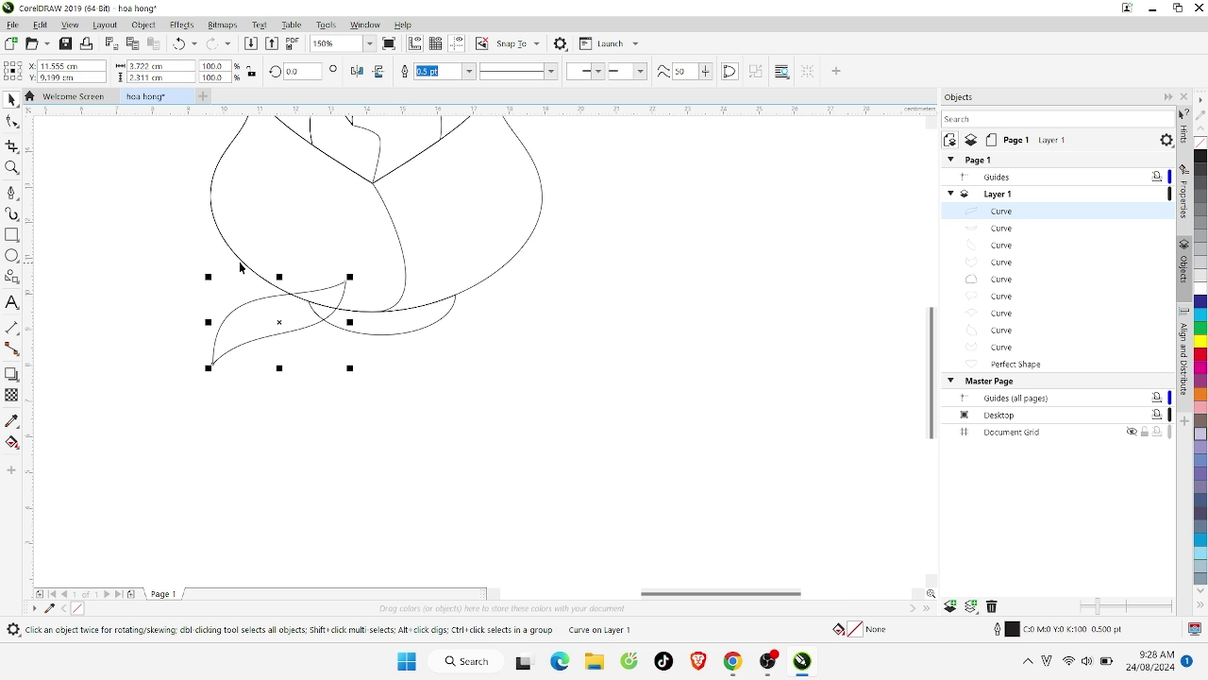
{"action": "left_click", "coordinate": [503, 271], "text": "shift"}
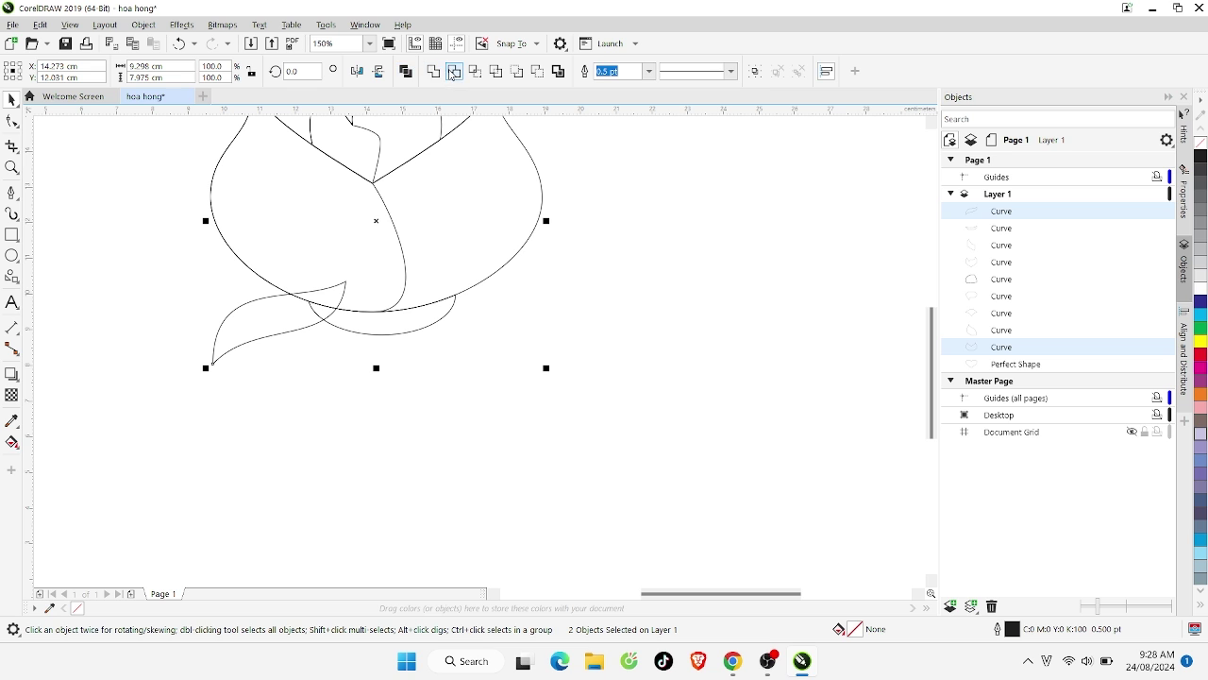
{"action": "left_click", "coordinate": [454, 72]}
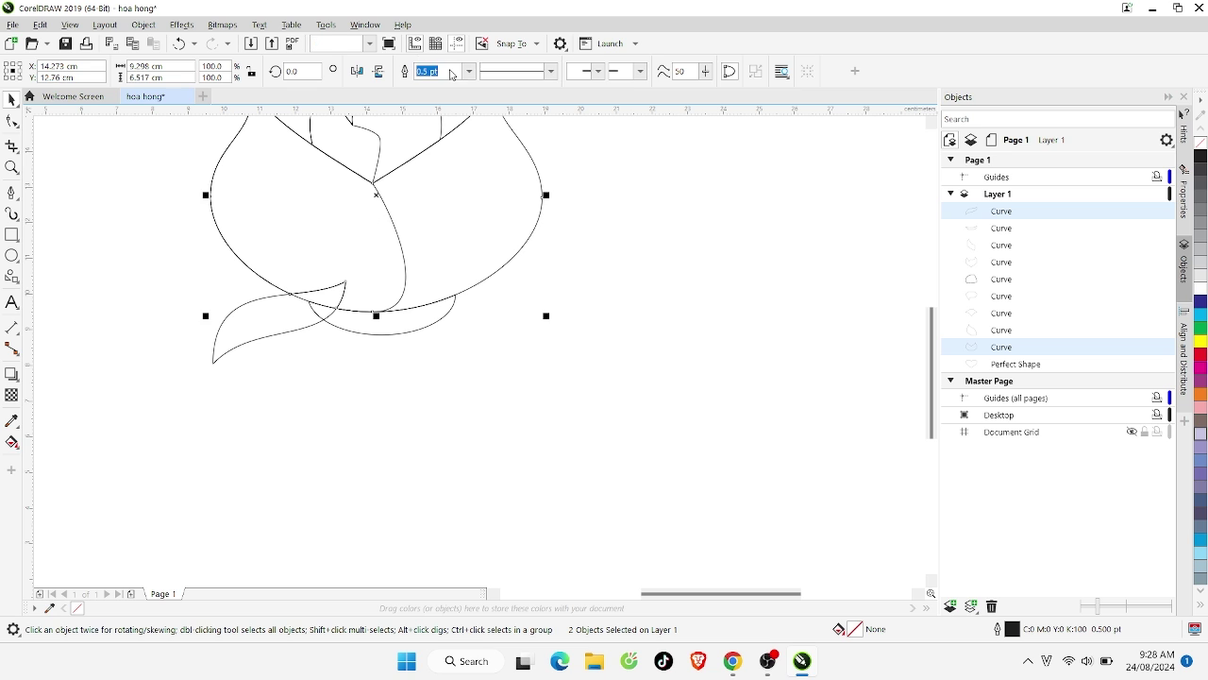
{"action": "left_click", "coordinate": [625, 369]}
Trim the sepal with the large lower petal, leaving the part outside the rose, about 3.5 by 2 cm
{"action": "left_click", "coordinate": [518, 251]}
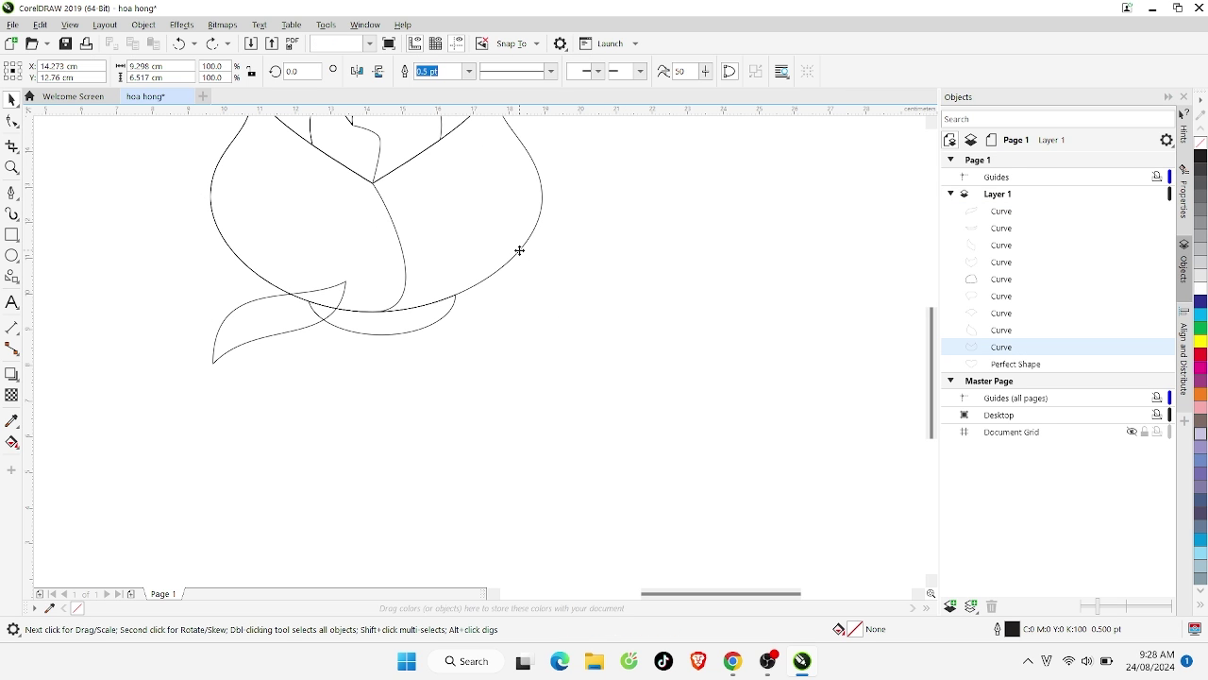
{"action": "left_click", "coordinate": [218, 360], "text": "shift"}
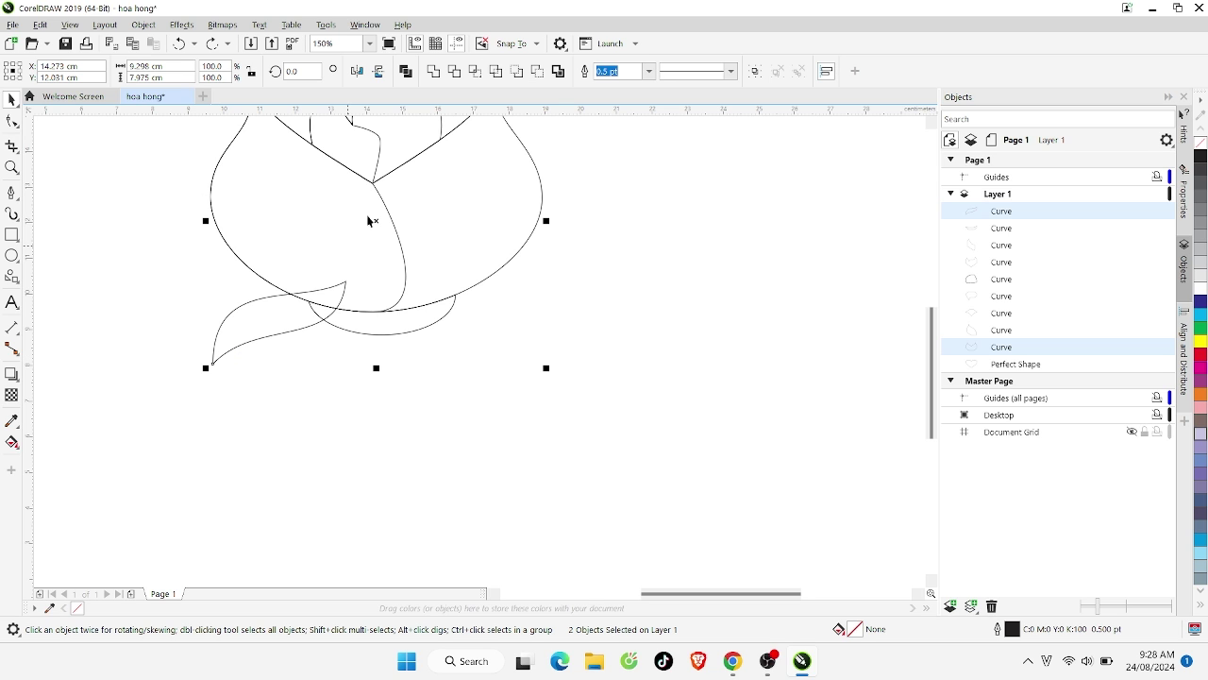
{"action": "left_click", "coordinate": [538, 253], "text": "shift"}
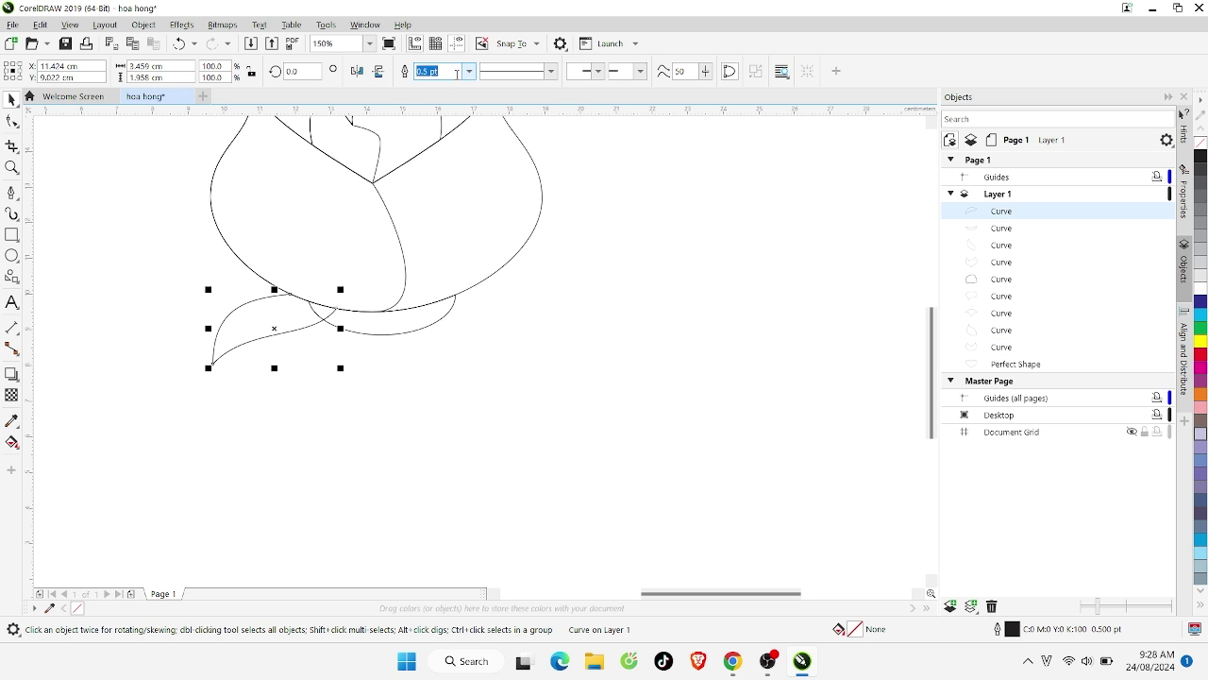
Move the left sepal's rotation center to its inner tip and make a copy rotated by about 100°
{"action": "left_click", "coordinate": [272, 328]}
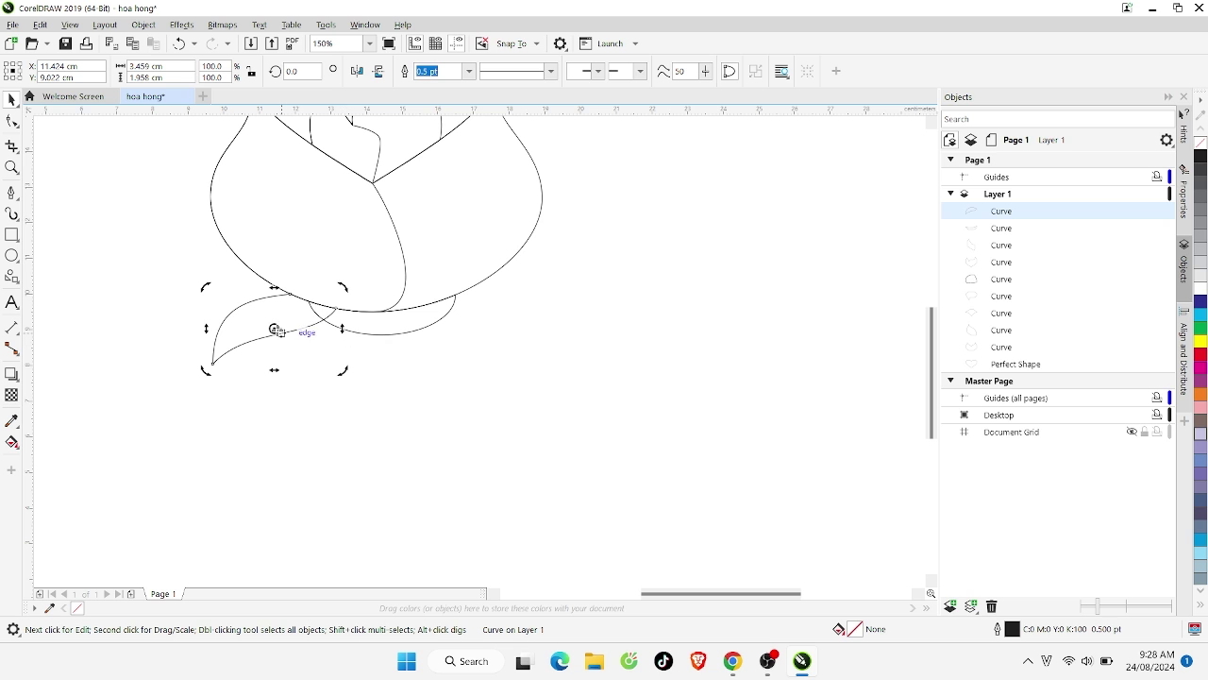
{"action": "left_click_drag", "start_coordinate": [274, 328], "coordinate": [333, 311]}
{"action": "left_click_drag", "start_coordinate": [344, 369], "coordinate": [582, 233]}
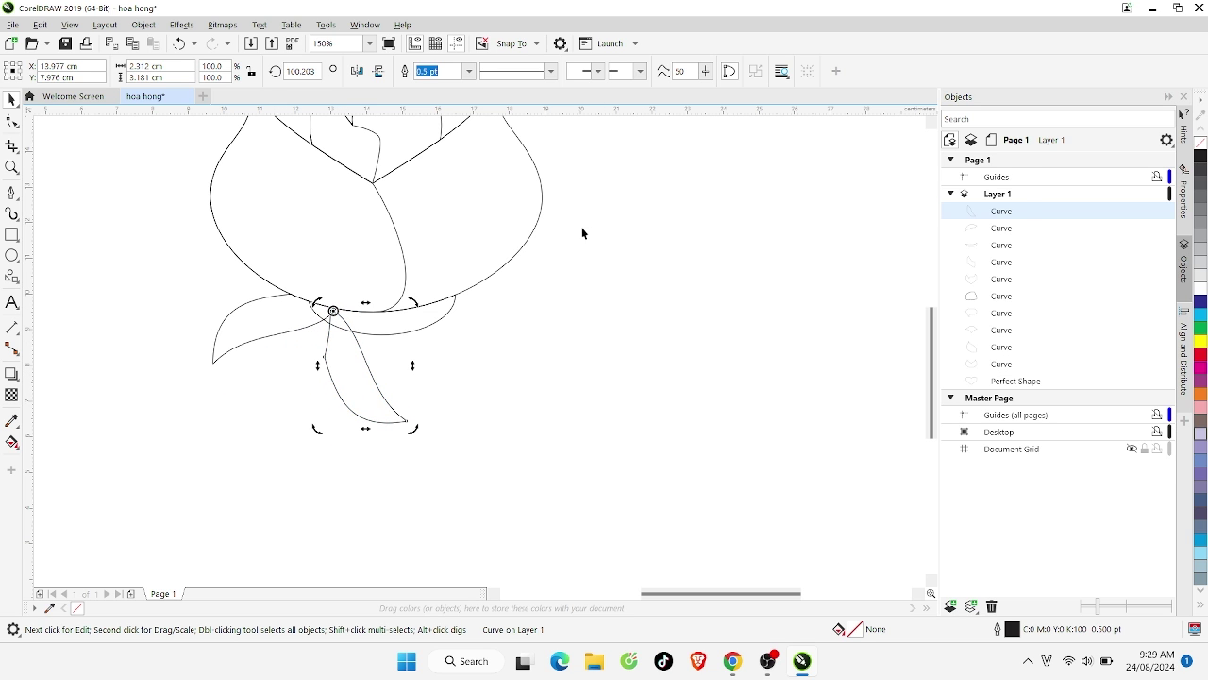
Move the sepal copy to the rose's lower-right edge at about X 18, Y 9.8 cm and rotate it to about 150°
{"action": "left_click", "coordinate": [360, 404]}
{"action": "left_click_drag", "start_coordinate": [368, 381], "coordinate": [488, 305]}
{"action": "left_click", "coordinate": [498, 345]}
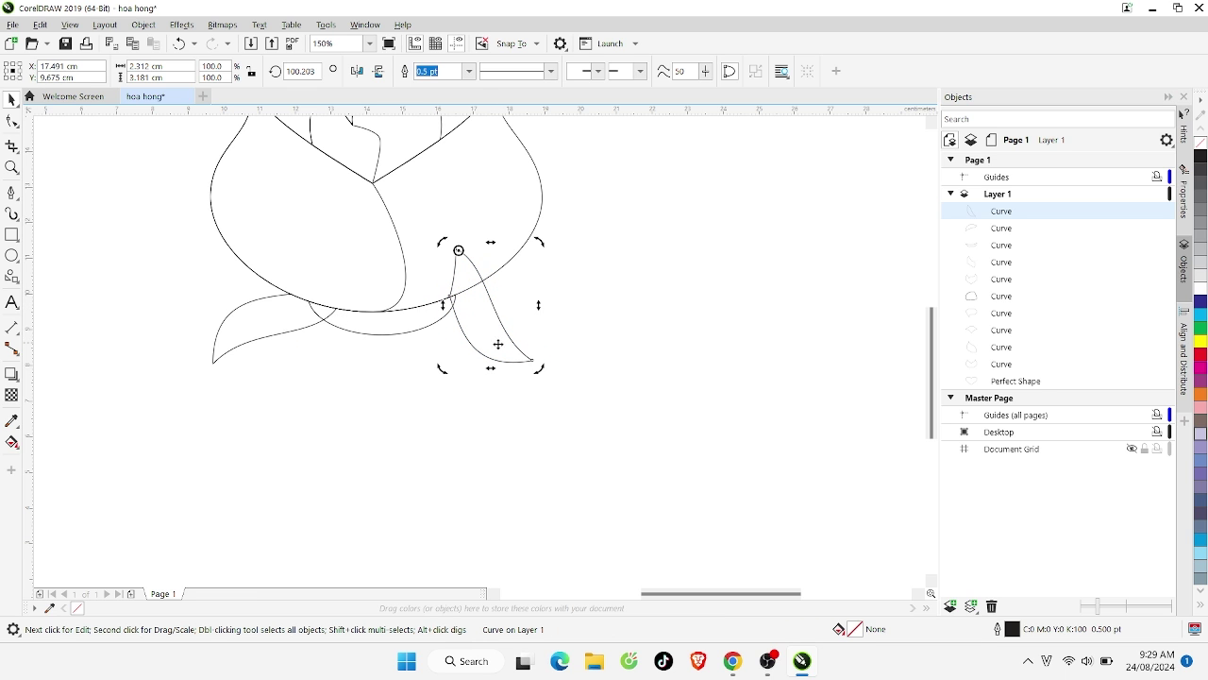
{"action": "left_click_drag", "start_coordinate": [547, 370], "coordinate": [602, 261]}
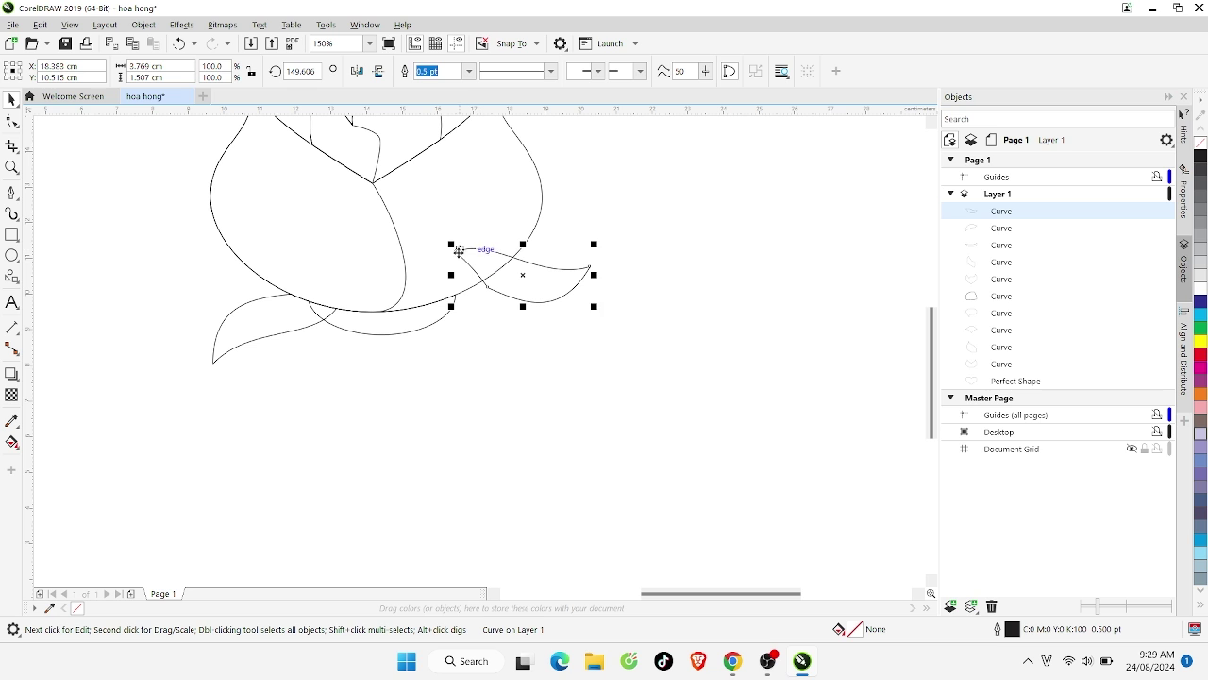
{"action": "left_click_drag", "start_coordinate": [458, 251], "coordinate": [442, 281]}
Mirror the right sepal vertically, then rotate it to about 193° and fit it against the rose at about X 17.8, Y 9.9 cm
{"action": "left_click", "coordinate": [377, 72]}
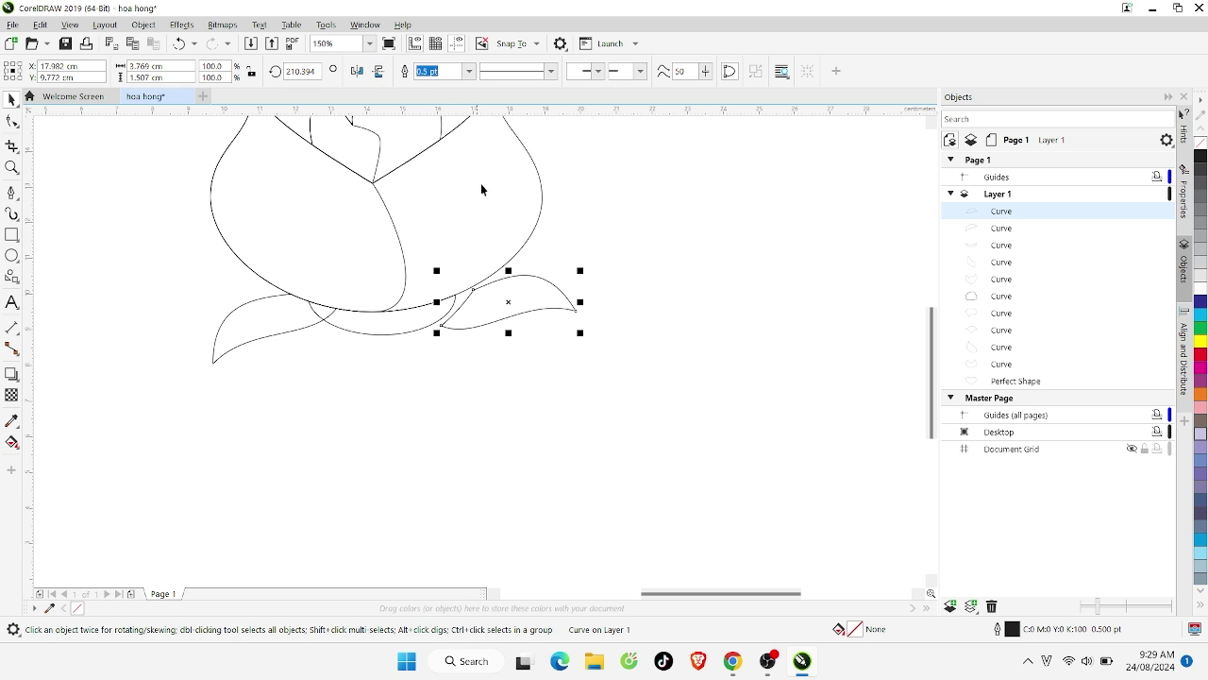
{"action": "left_click_drag", "start_coordinate": [502, 317], "coordinate": [580, 287]}
{"action": "left_click", "coordinate": [505, 283]}
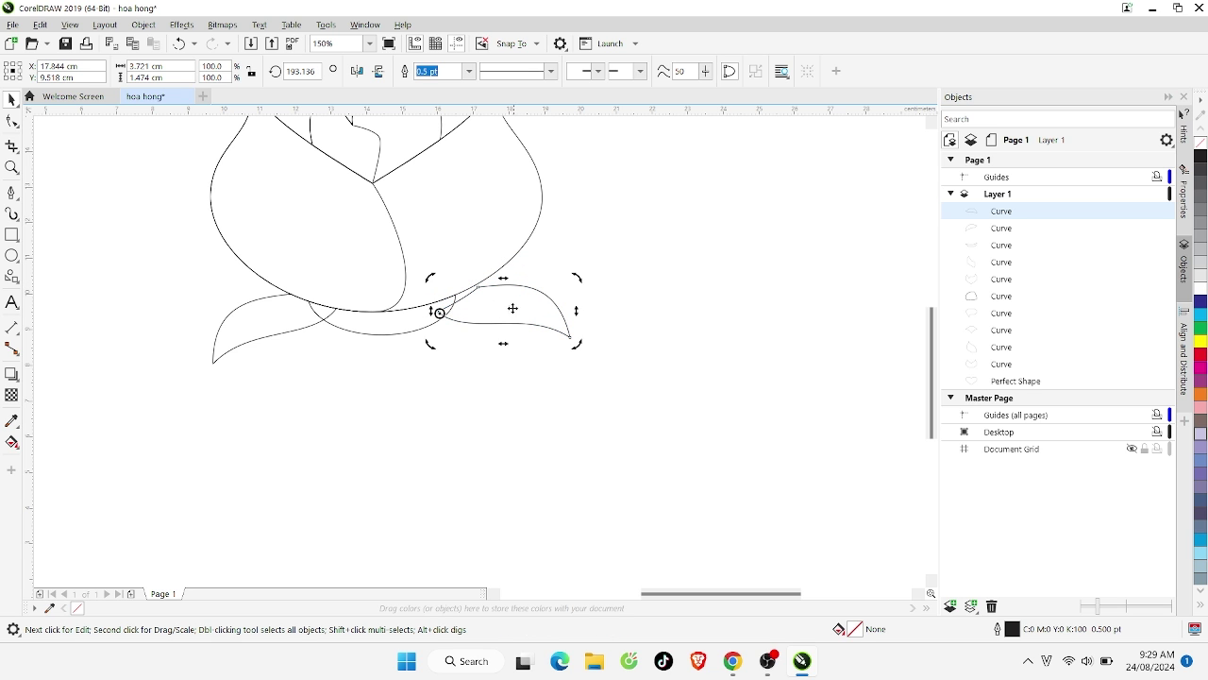
{"action": "left_click", "coordinate": [489, 310]}
{"action": "left_click_drag", "start_coordinate": [489, 309], "coordinate": [492, 298]}
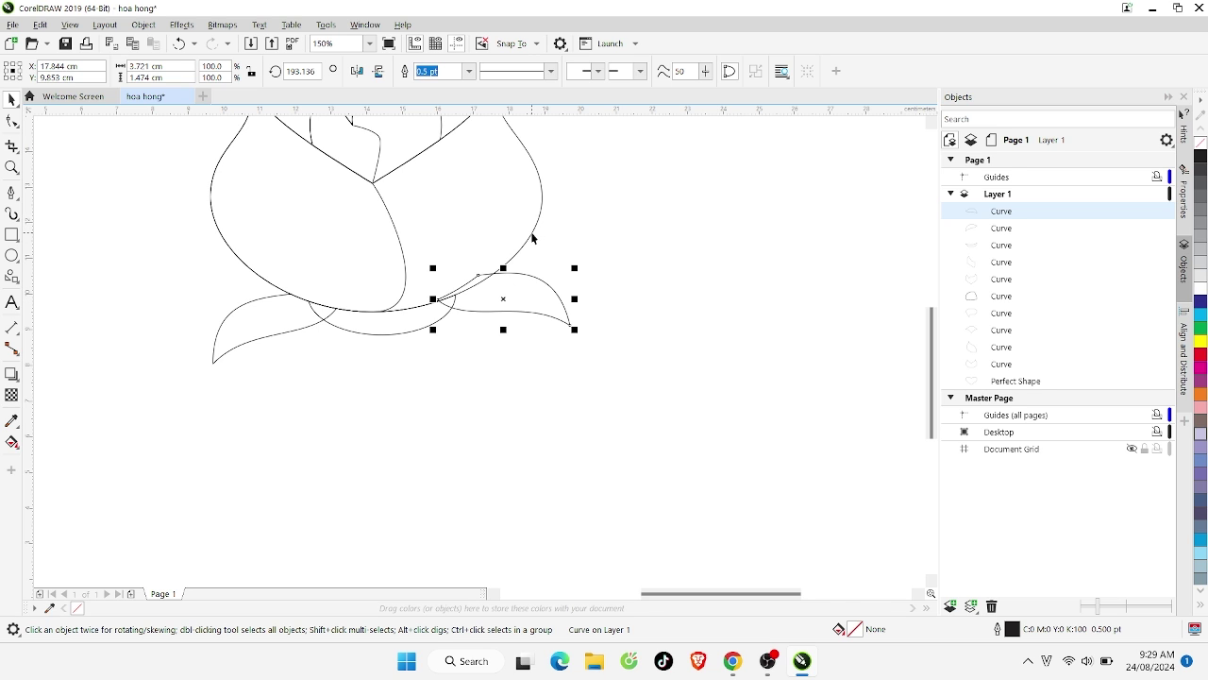
Trim the right sepal with the large lower petal, leaving the part outside the rose, about 3.7 by 1.5 cm
{"action": "left_click", "coordinate": [534, 239]}
{"action": "left_click", "coordinate": [554, 294], "text": "shift"}
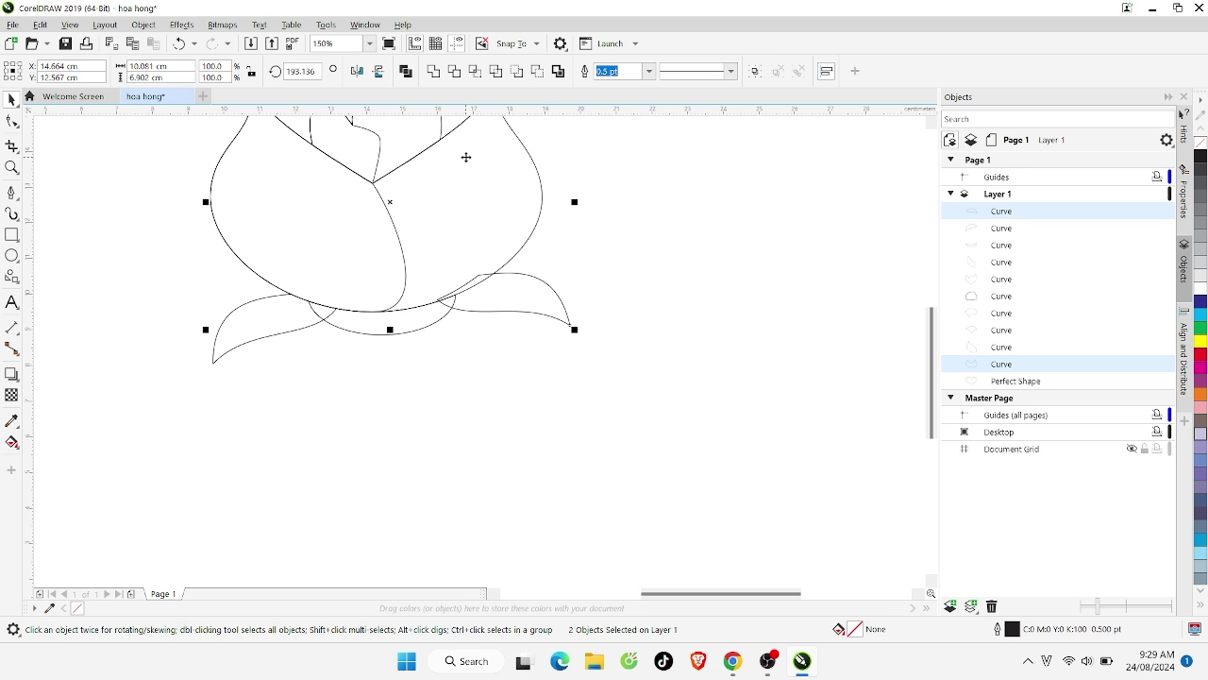
{"action": "left_click", "coordinate": [477, 276]}
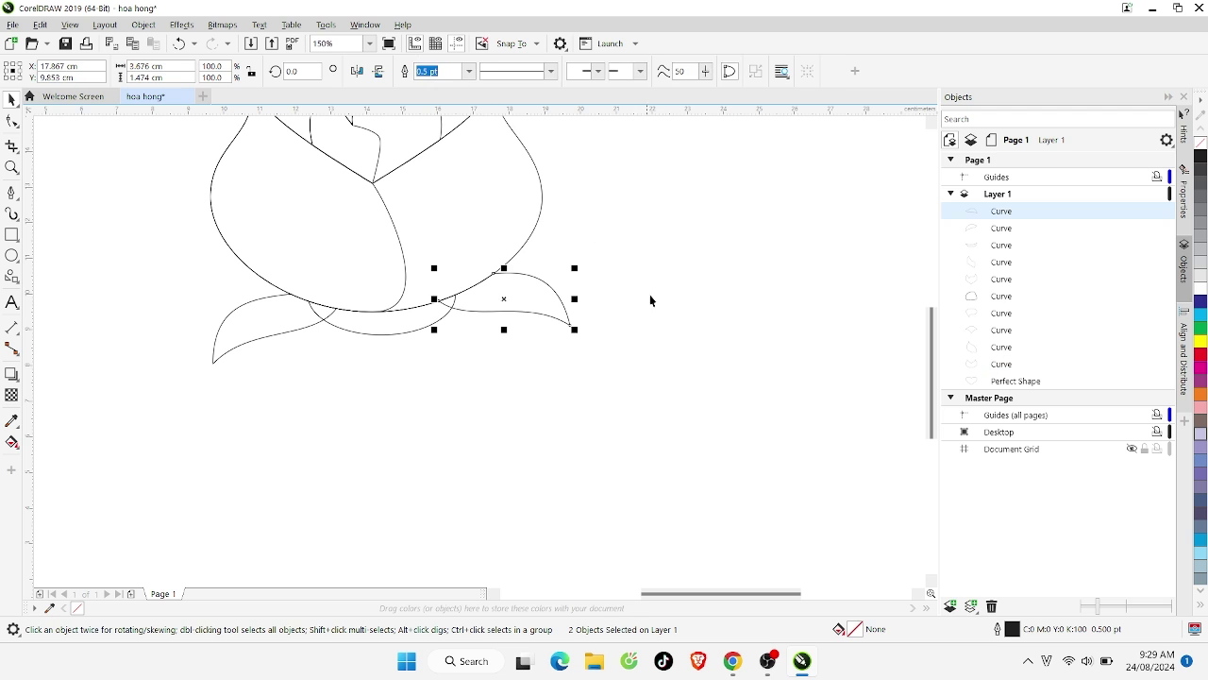
{"action": "left_click", "coordinate": [510, 348]}
{"action": "scroll", "coordinate": [488, 358], "scroll_direction": "down", "scroll_amount": 2}
{"action": "scroll", "coordinate": [488, 358], "scroll_direction": "up", "scroll_amount": 2}
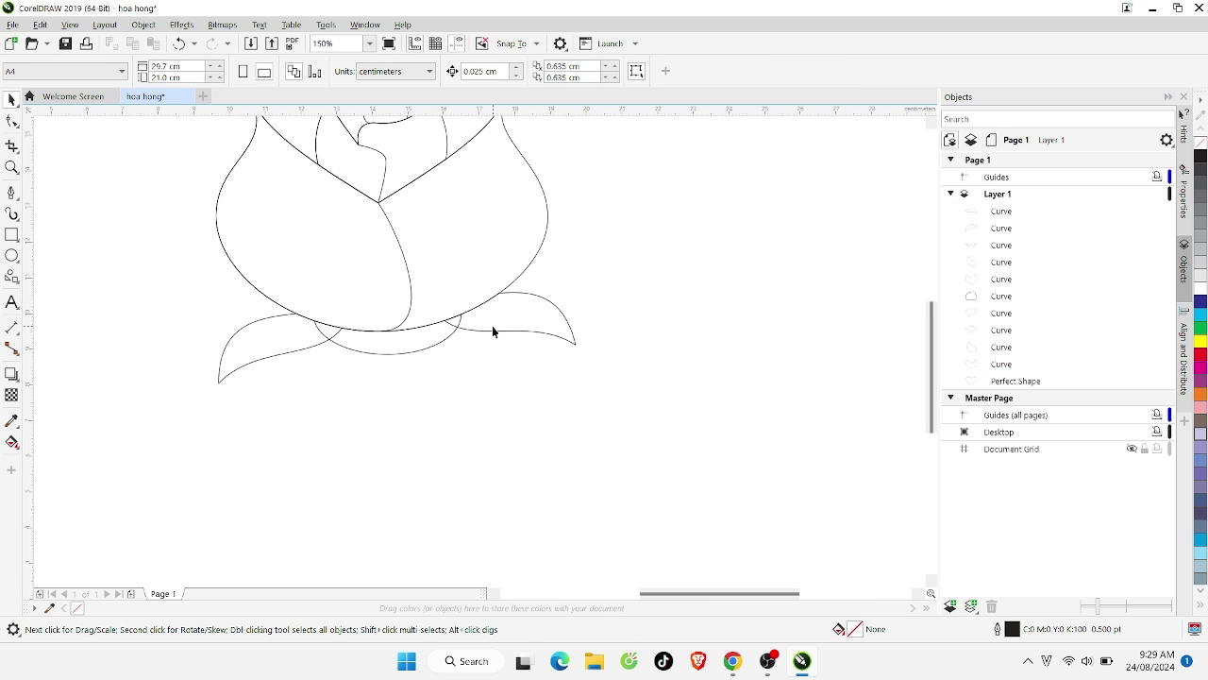
Place a copy of the left sepal over the crescent base at about X 14.2, Y 8.8 cm
{"action": "left_click", "coordinate": [525, 330]}
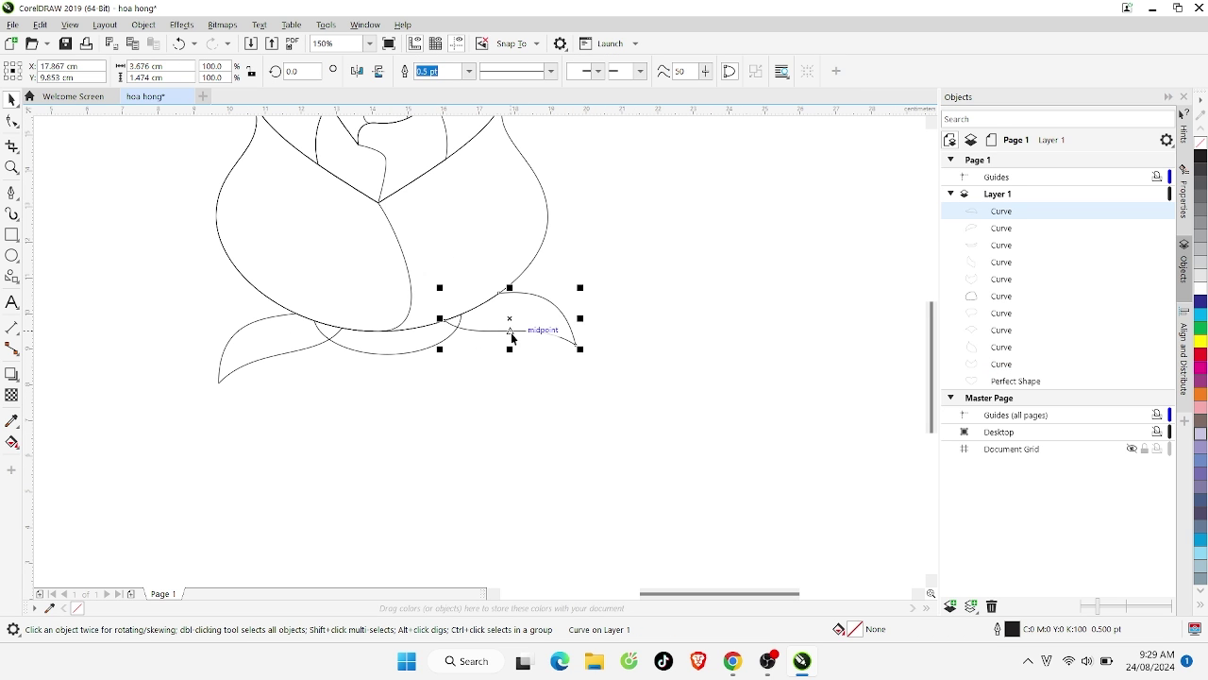
{"action": "left_click", "coordinate": [510, 319]}
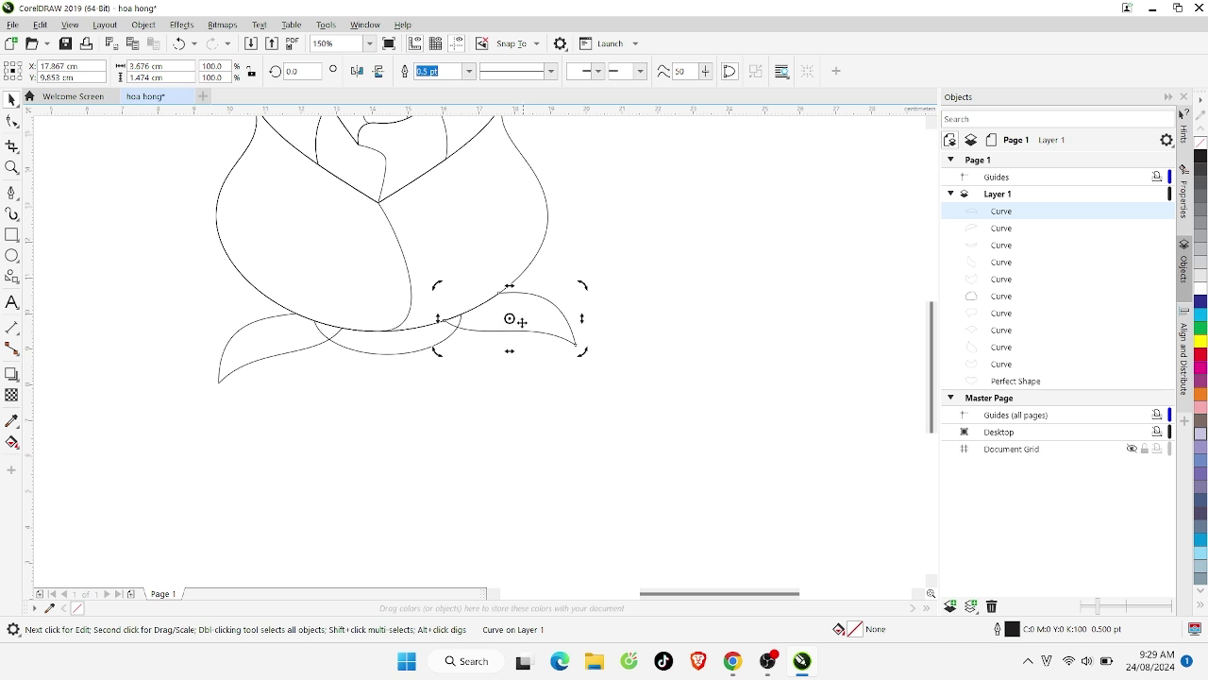
{"action": "left_click", "coordinate": [305, 356]}
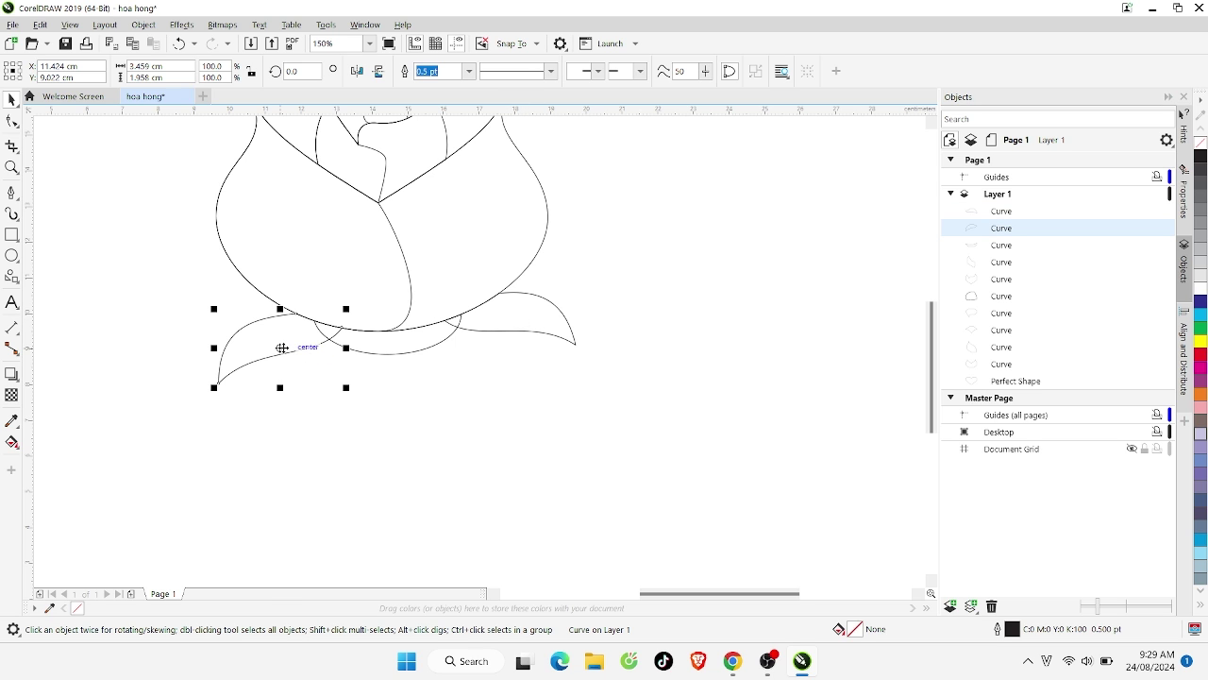
{"action": "left_click_drag", "start_coordinate": [284, 347], "coordinate": [367, 355]}
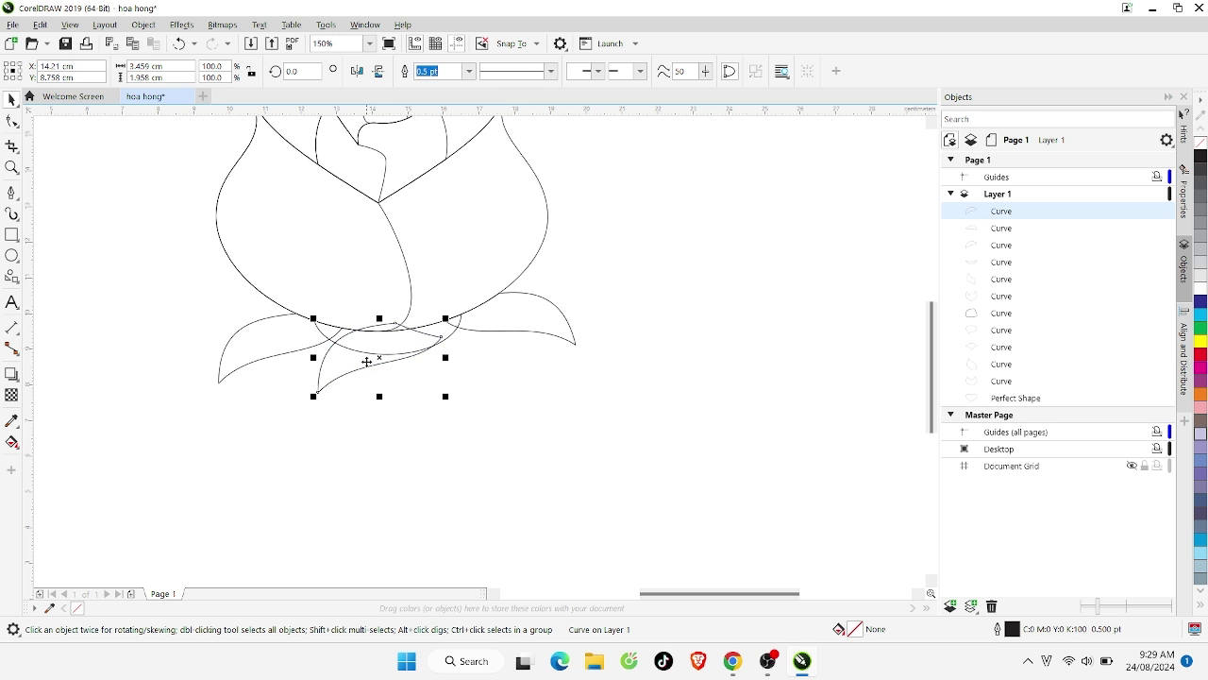
Rotate the middle sepal to about 36° so it points downward and move it to about X 14, Y 8.1 cm
{"action": "left_click", "coordinate": [364, 360]}
{"action": "left_click_drag", "start_coordinate": [437, 403], "coordinate": [526, 397]}
{"action": "left_click", "coordinate": [526, 396]}
{"action": "mouse_move", "coordinate": [418, 378]}
{"action": "left_mouse_down"}
{"action": "mouse_move", "coordinate": [404, 346]}
{"action": "mouse_move", "coordinate": [386, 385]}
{"action": "mouse_move", "coordinate": [386, 362]}
{"action": "left_mouse_up"}
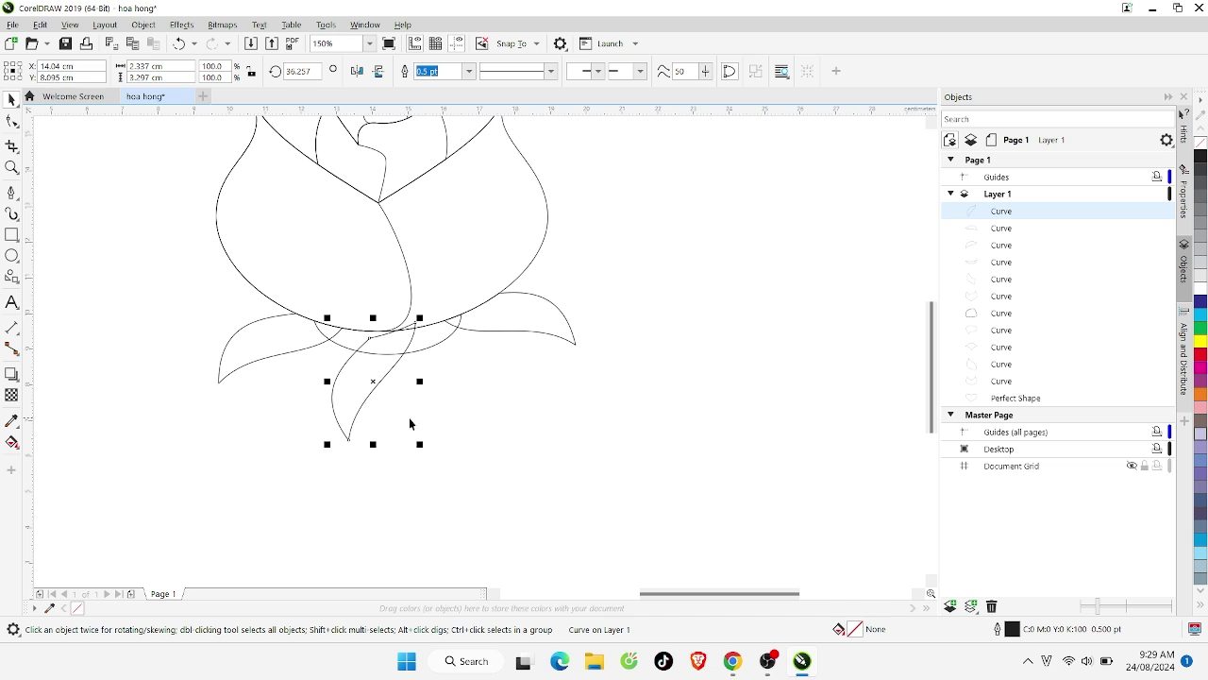
Try a vertical mirror of the middle sepal, undo it, and mirror the sepal horizontally instead
{"action": "left_click", "coordinate": [379, 72]}
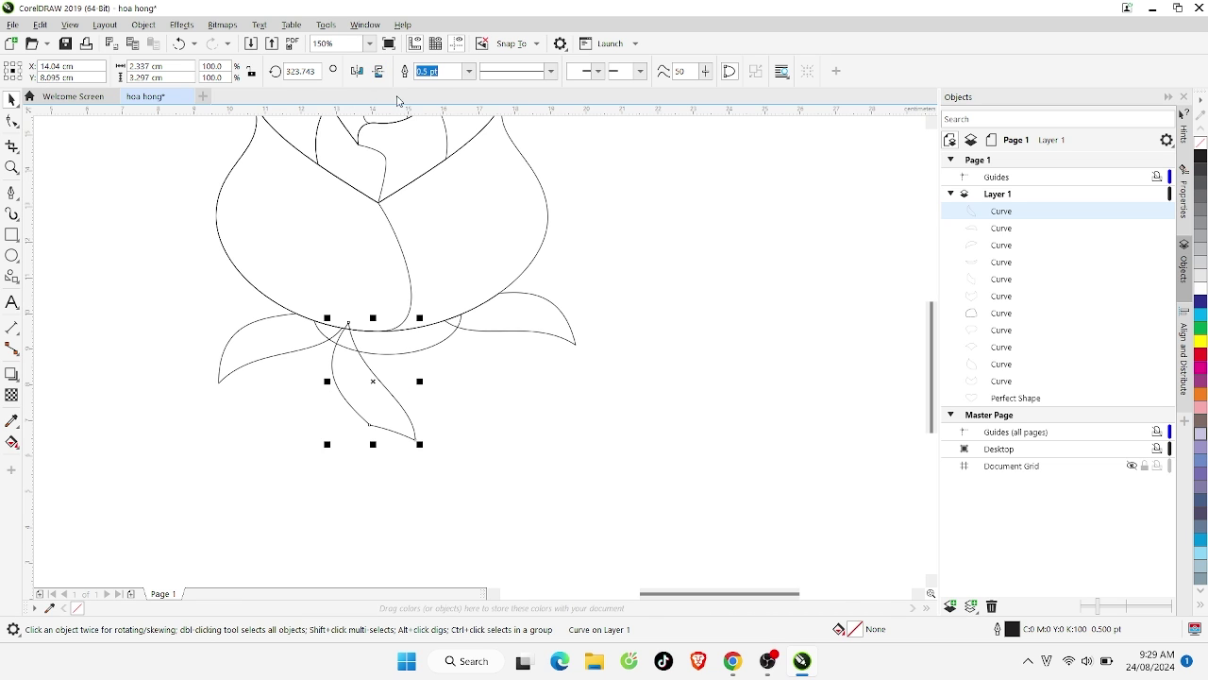
{"action": "key", "text": "ctrl+z"}
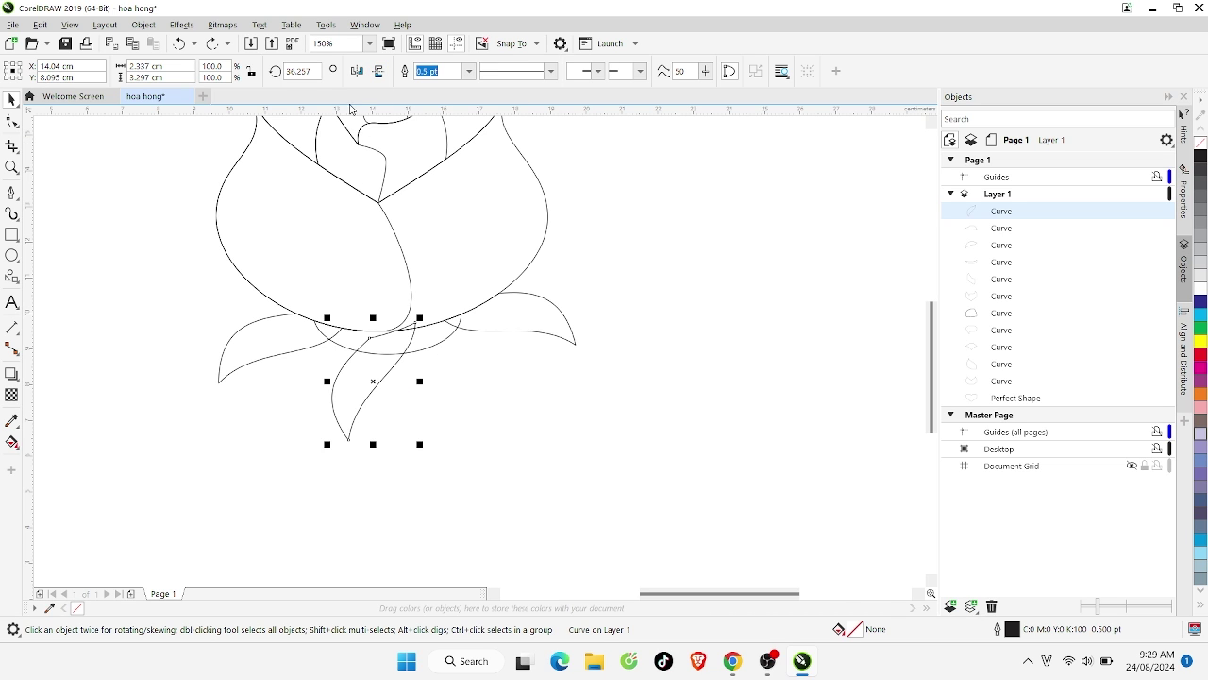
{"action": "left_click", "coordinate": [358, 74]}
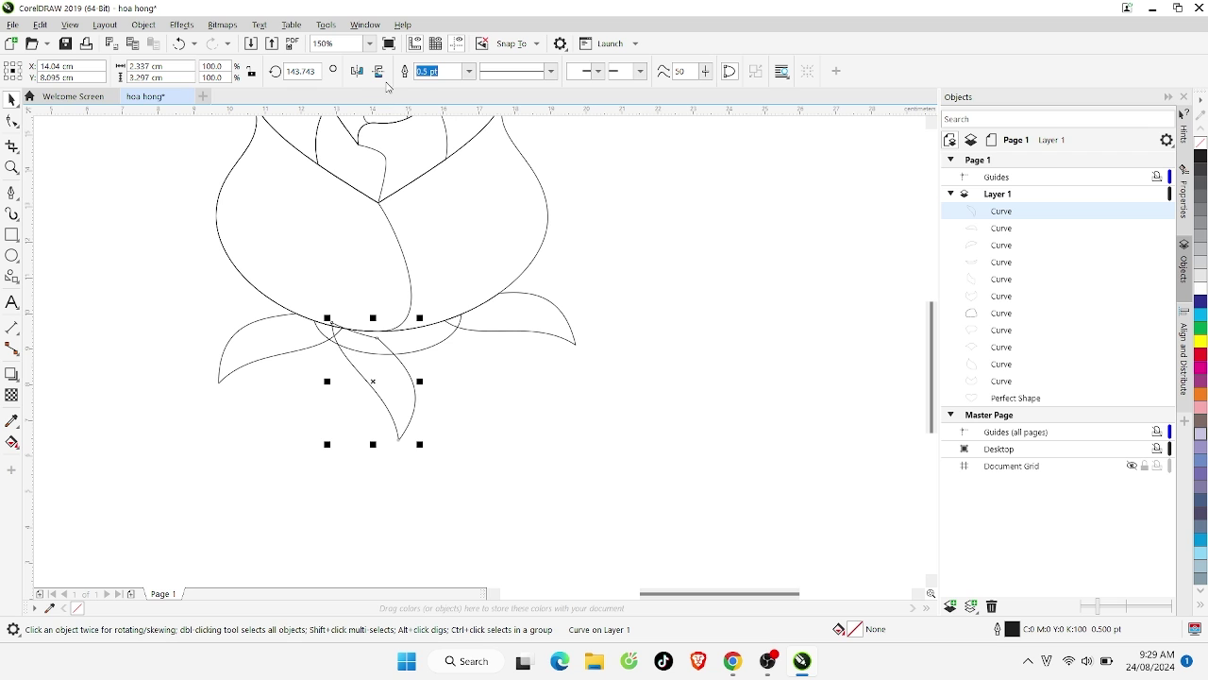
Mirror the middle sepal vertically and move it onto the large lower petal at about X 15.3, Y 10.9 cm
{"action": "left_click", "coordinate": [380, 75]}
{"action": "left_click_drag", "start_coordinate": [391, 400], "coordinate": [438, 305]}
{"action": "left_click", "coordinate": [433, 290]}
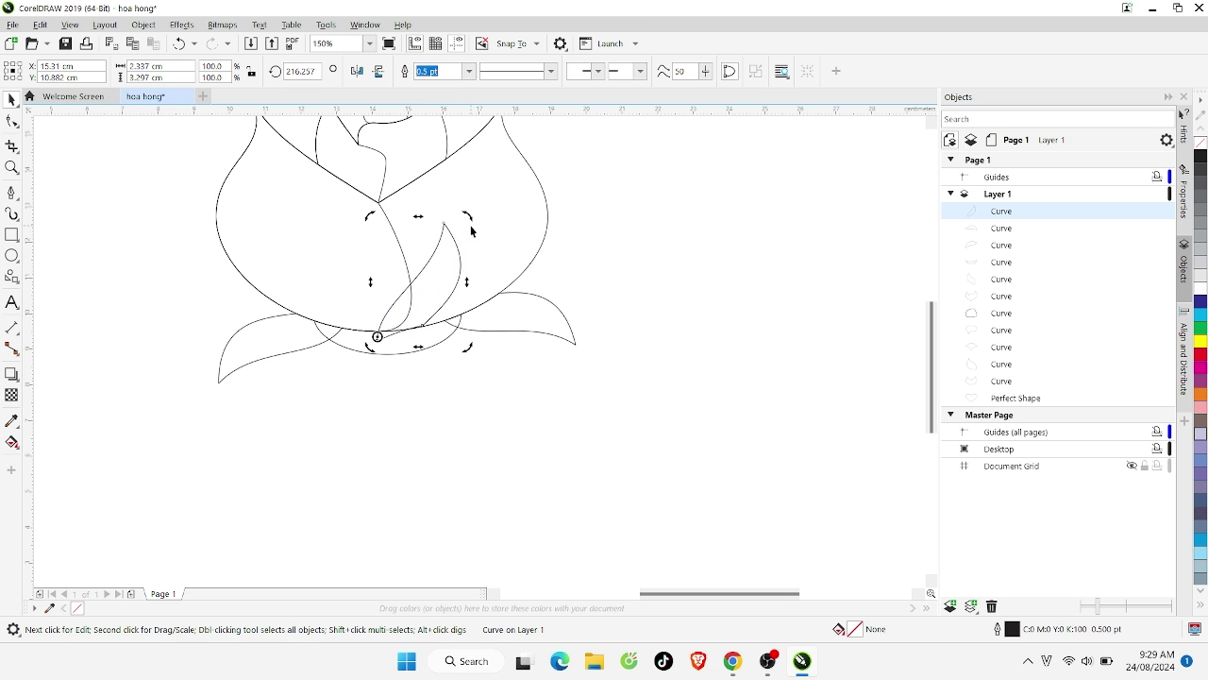
Rotate the middle sepal to about 199° and reposition it on the petal's lower edge at about X 15.5, Y 10.8 cm
{"action": "left_click_drag", "start_coordinate": [470, 223], "coordinate": [471, 230]}
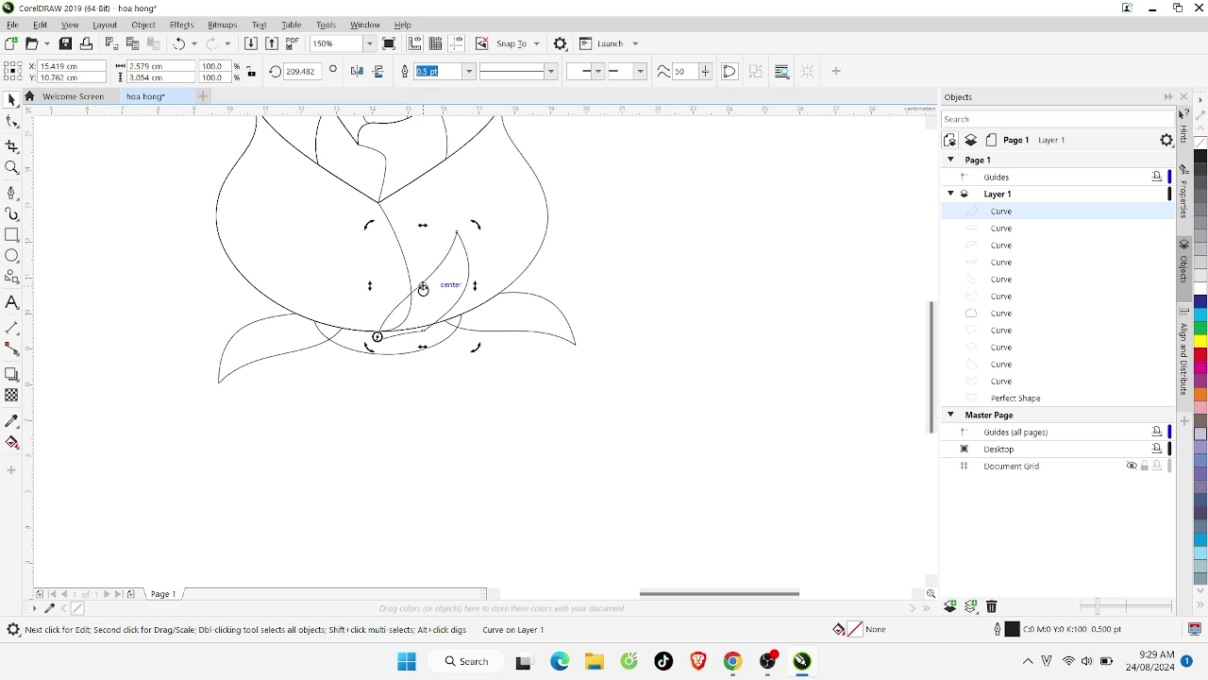
{"action": "left_click", "coordinate": [418, 285]}
{"action": "left_click_drag", "start_coordinate": [418, 285], "coordinate": [415, 276]}
{"action": "left_click", "coordinate": [434, 278]}
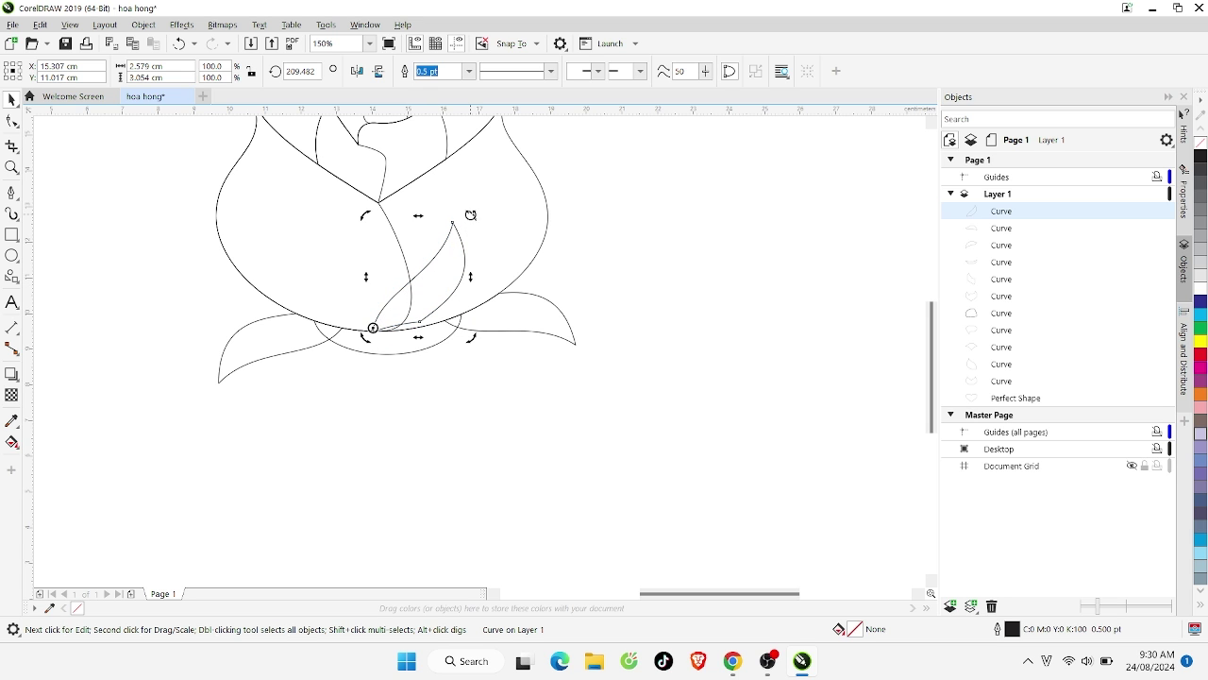
{"action": "left_click_drag", "start_coordinate": [471, 215], "coordinate": [472, 242]}
{"action": "left_click", "coordinate": [538, 277]}
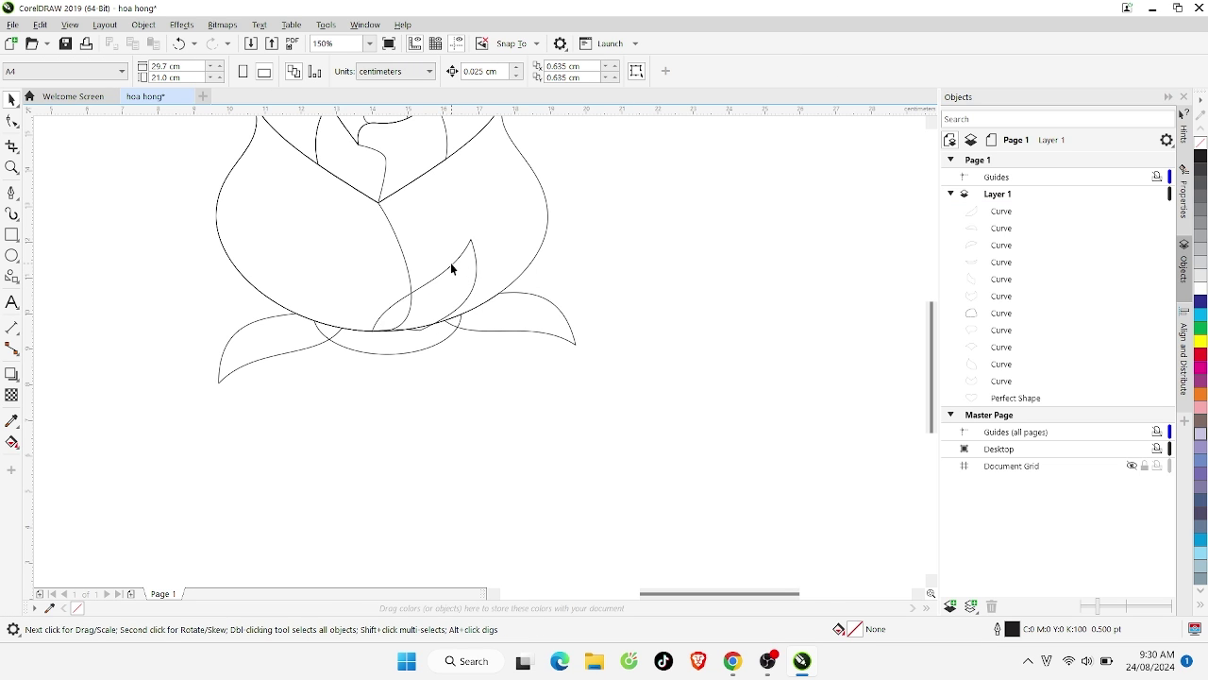
Try the Simplify operation on the middle sepal and the large lower petal, then undo it
{"action": "left_click", "coordinate": [467, 299]}
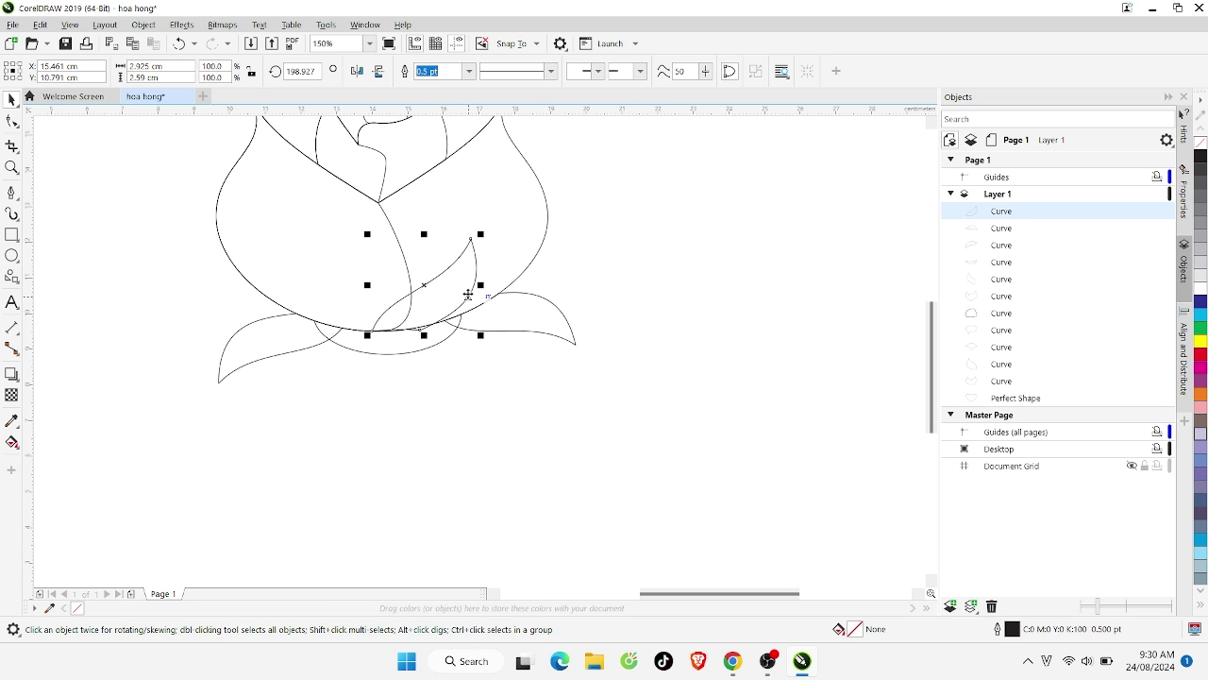
{"action": "left_click", "coordinate": [527, 275], "text": "shift"}
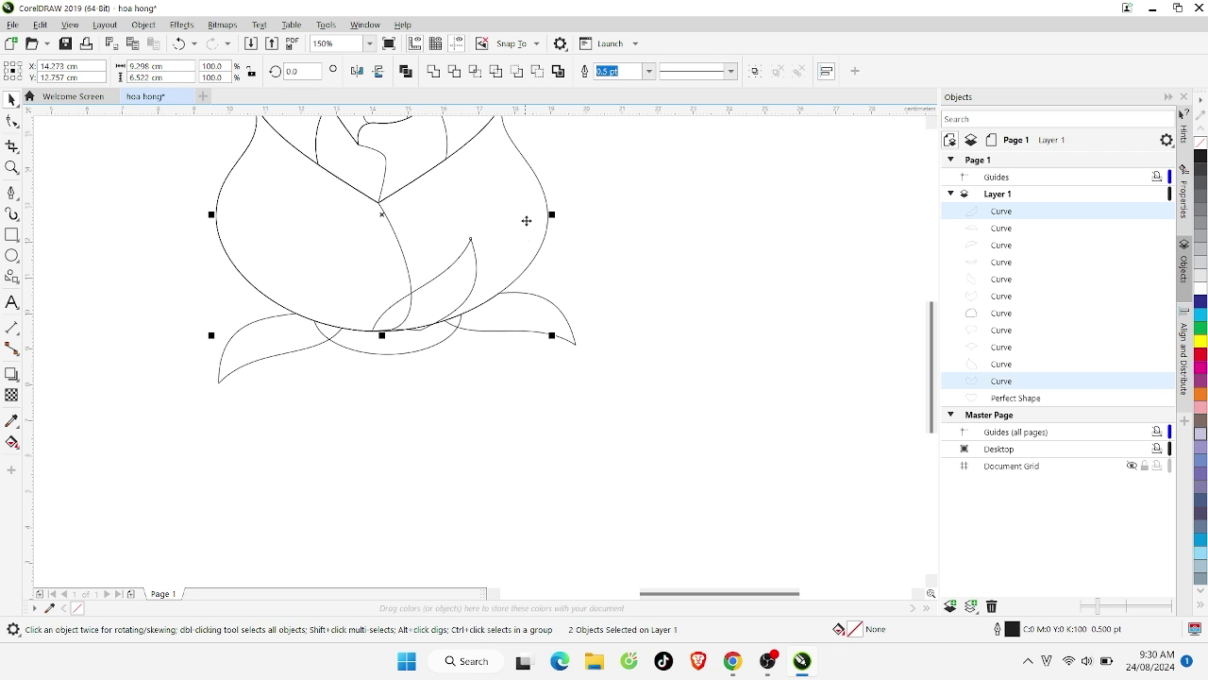
{"action": "left_click", "coordinate": [497, 78]}
{"action": "left_click", "coordinate": [429, 340]}
{"action": "left_click", "coordinate": [419, 330]}
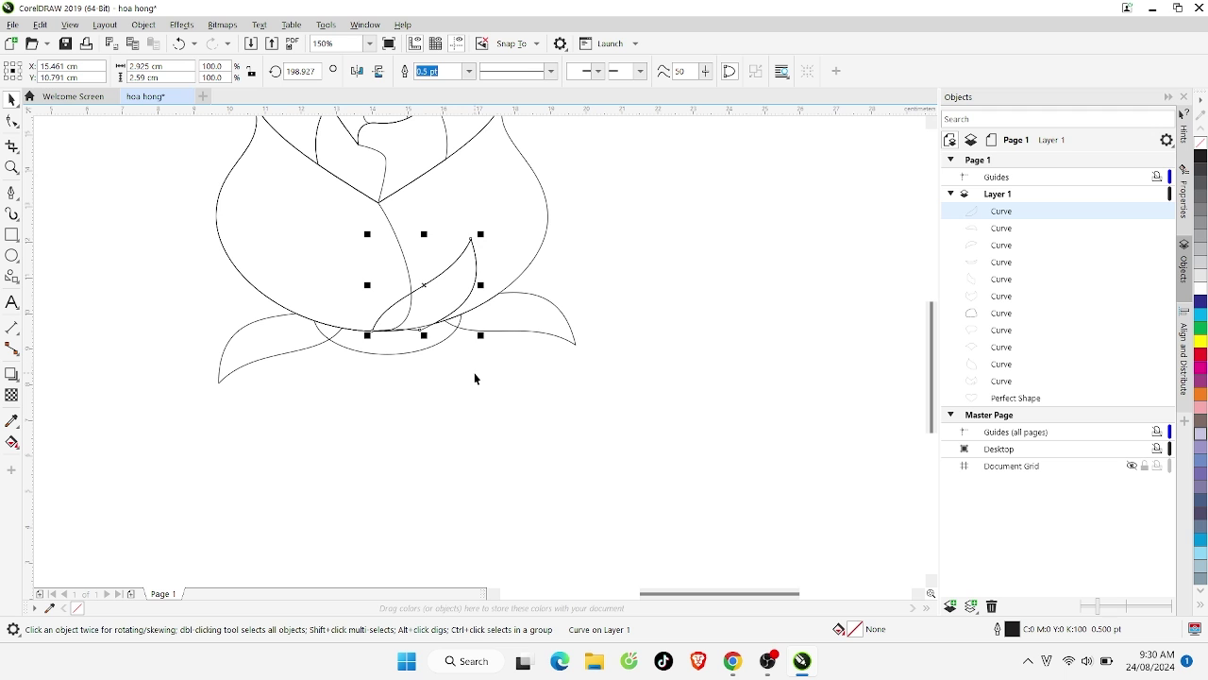
{"action": "left_click", "coordinate": [454, 349], "text": "shift"}
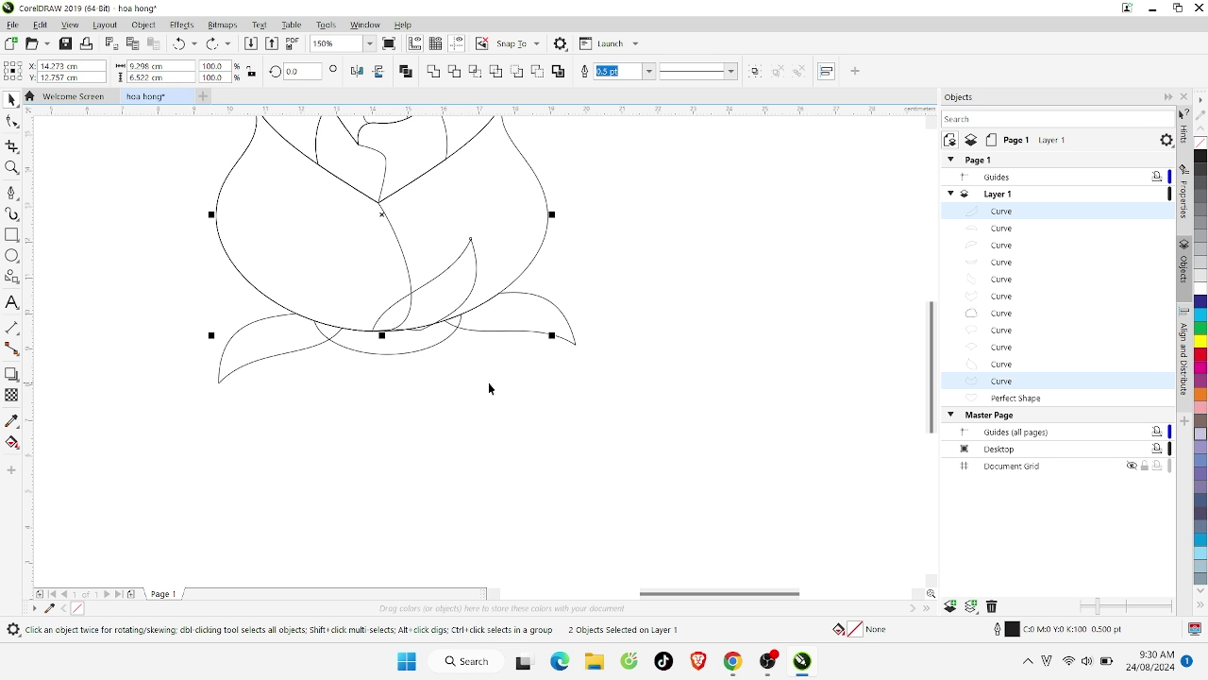
{"action": "left_click", "coordinate": [488, 382]}
Reshape the middle sepal's bottom edge so it bulges downward inside the crescent base, making the sepal about 2.9 by 2.7 cm
{"action": "left_click", "coordinate": [464, 251]}
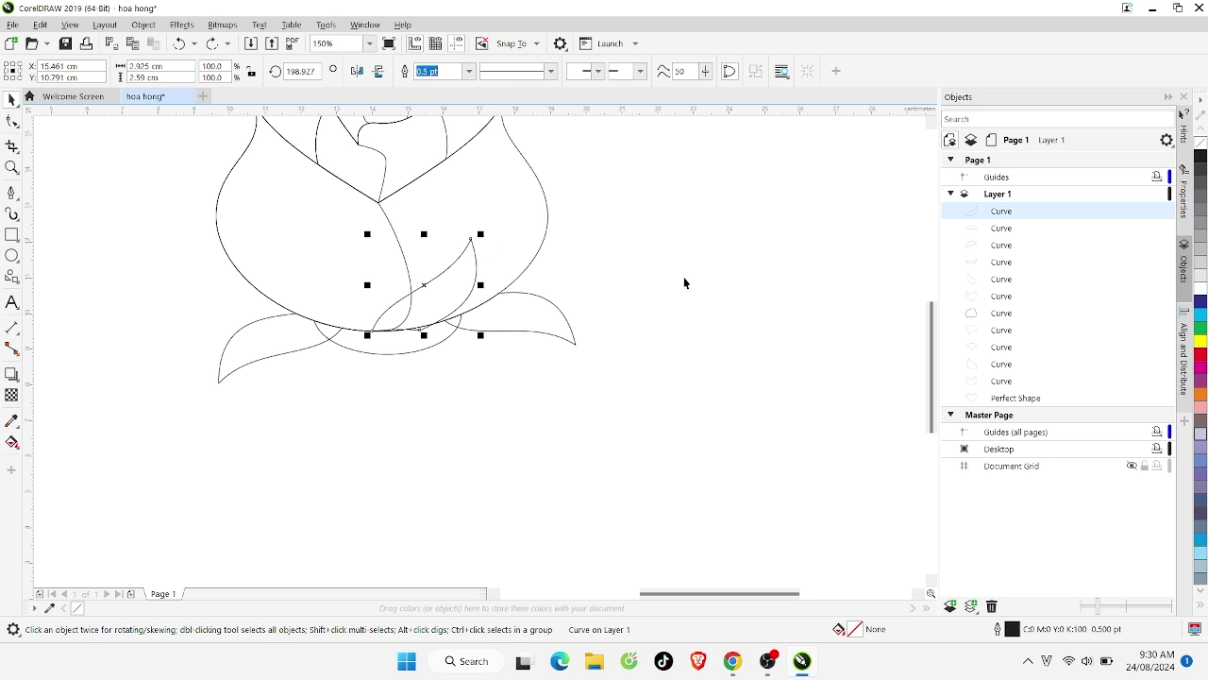
{"action": "scroll", "coordinate": [425, 339], "scroll_direction": "up", "scroll_amount": 4}
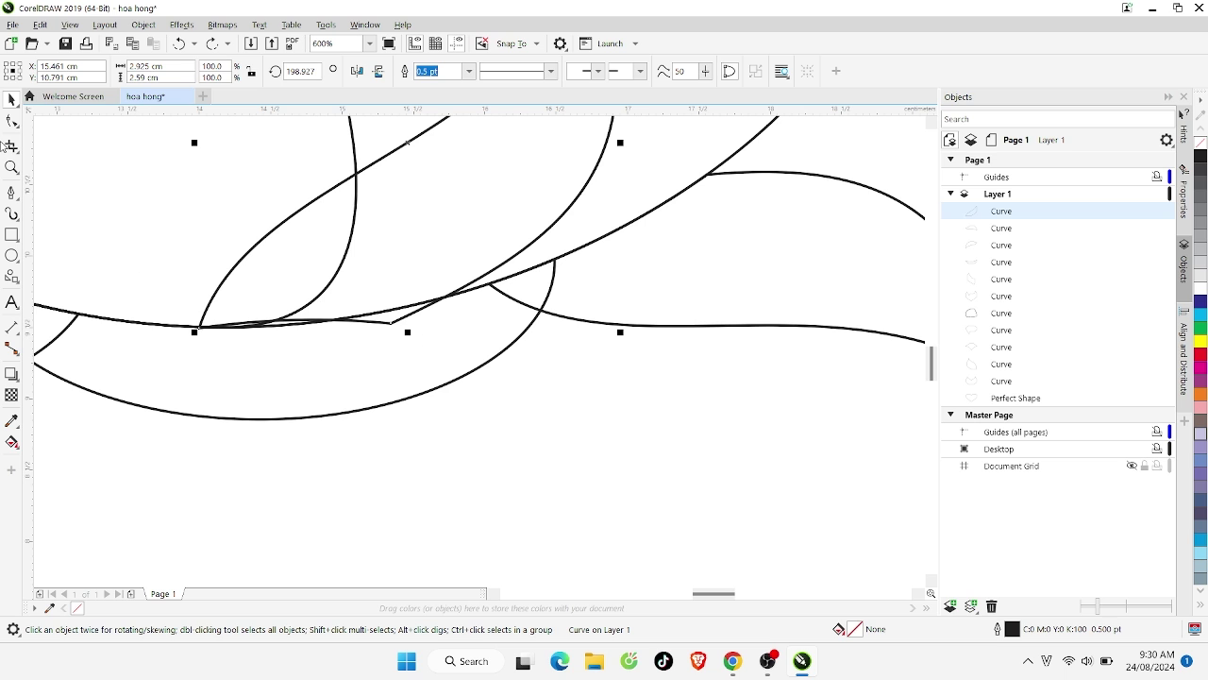
{"action": "left_click", "coordinate": [11, 121]}
{"action": "left_click", "coordinate": [391, 324]}
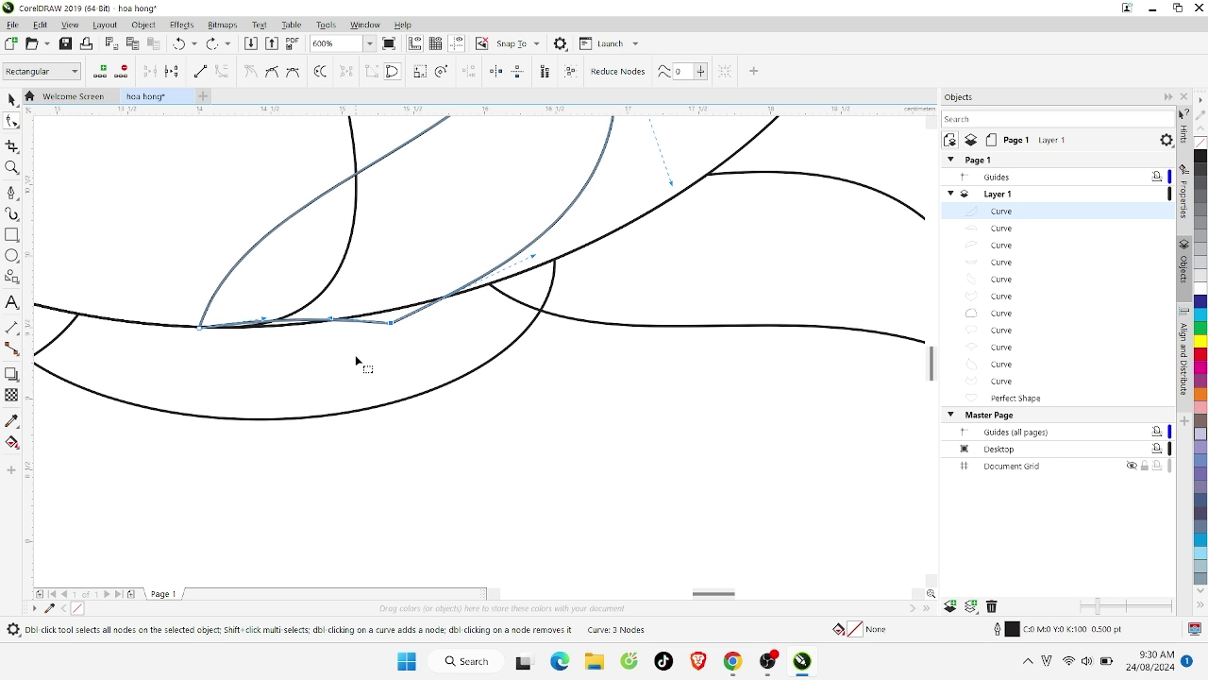
{"action": "left_click_drag", "start_coordinate": [328, 321], "coordinate": [308, 366]}
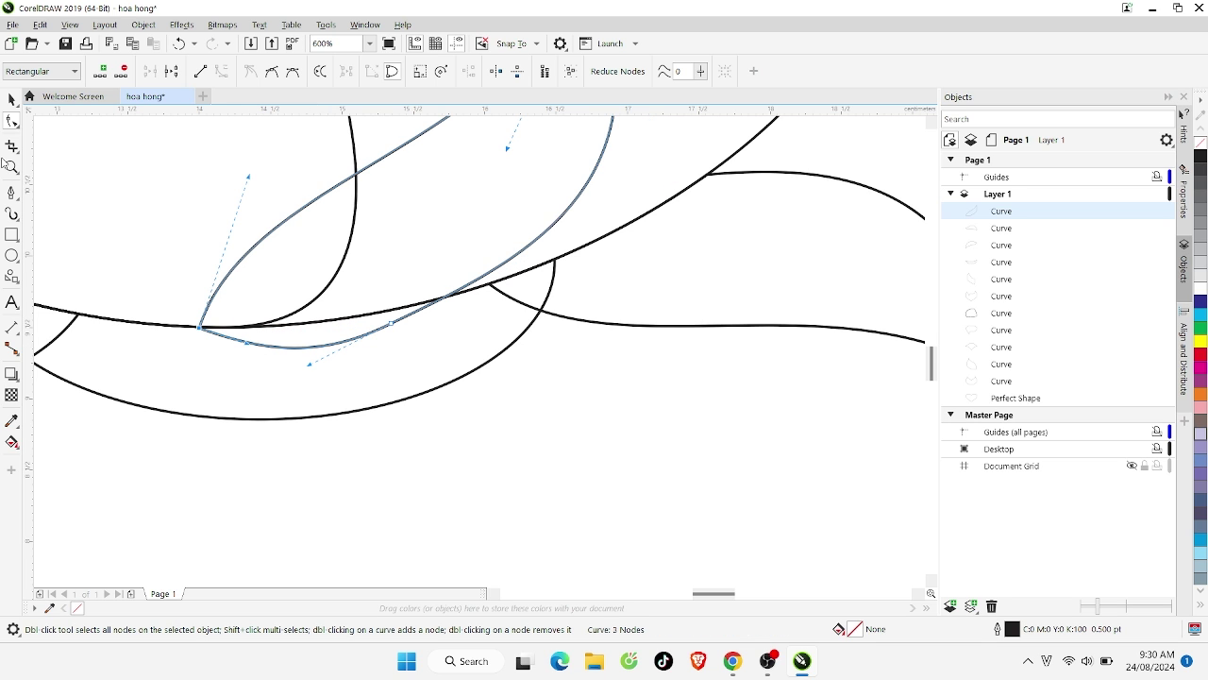
{"action": "left_click", "coordinate": [12, 99]}
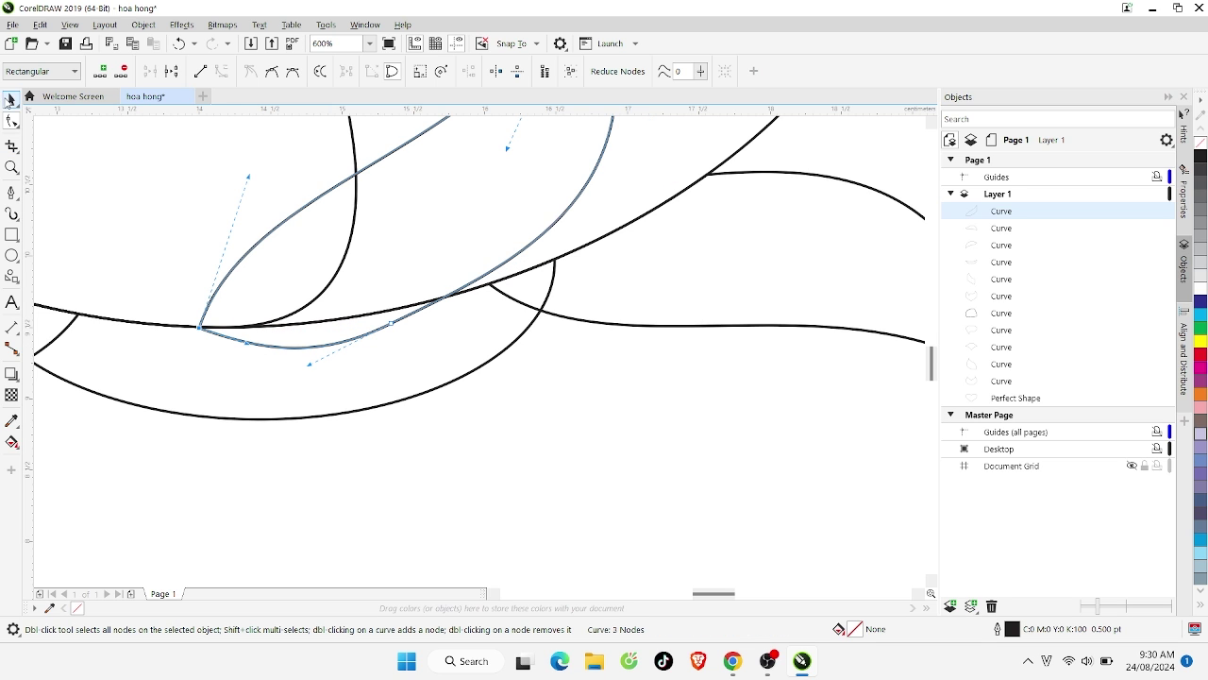
Try trimming the right sepal with the middle sepal, then undo it
{"action": "left_click", "coordinate": [636, 222], "text": "shift"}
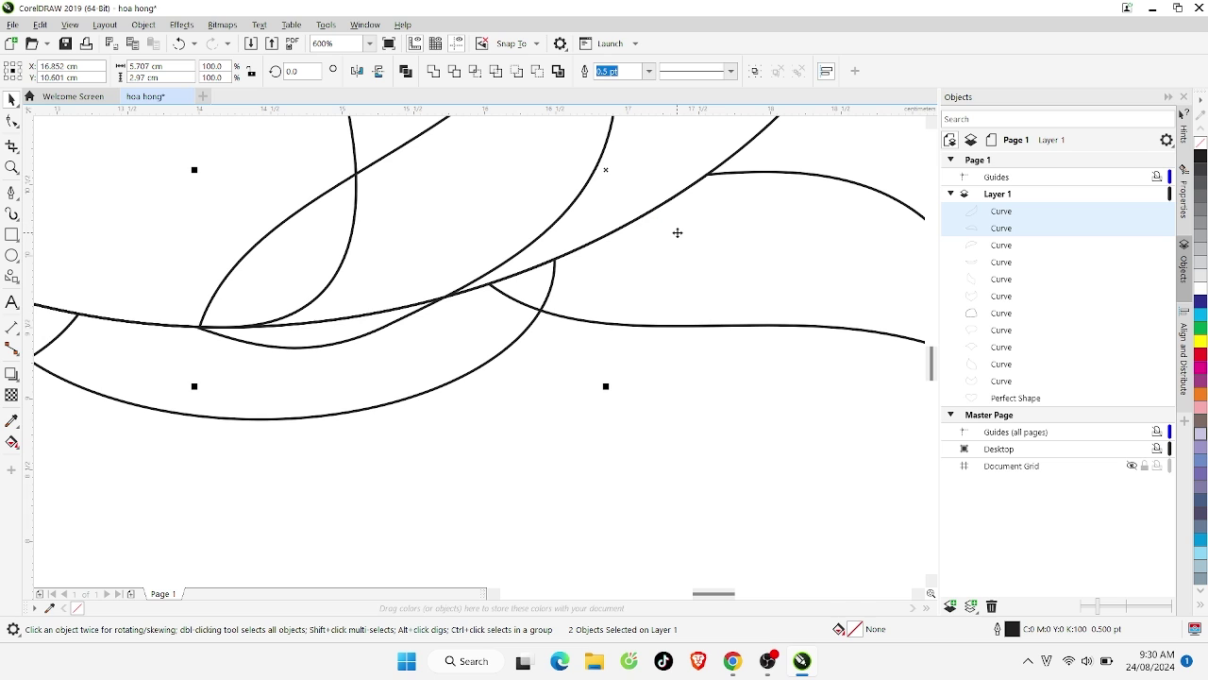
{"action": "left_click", "coordinate": [454, 73]}
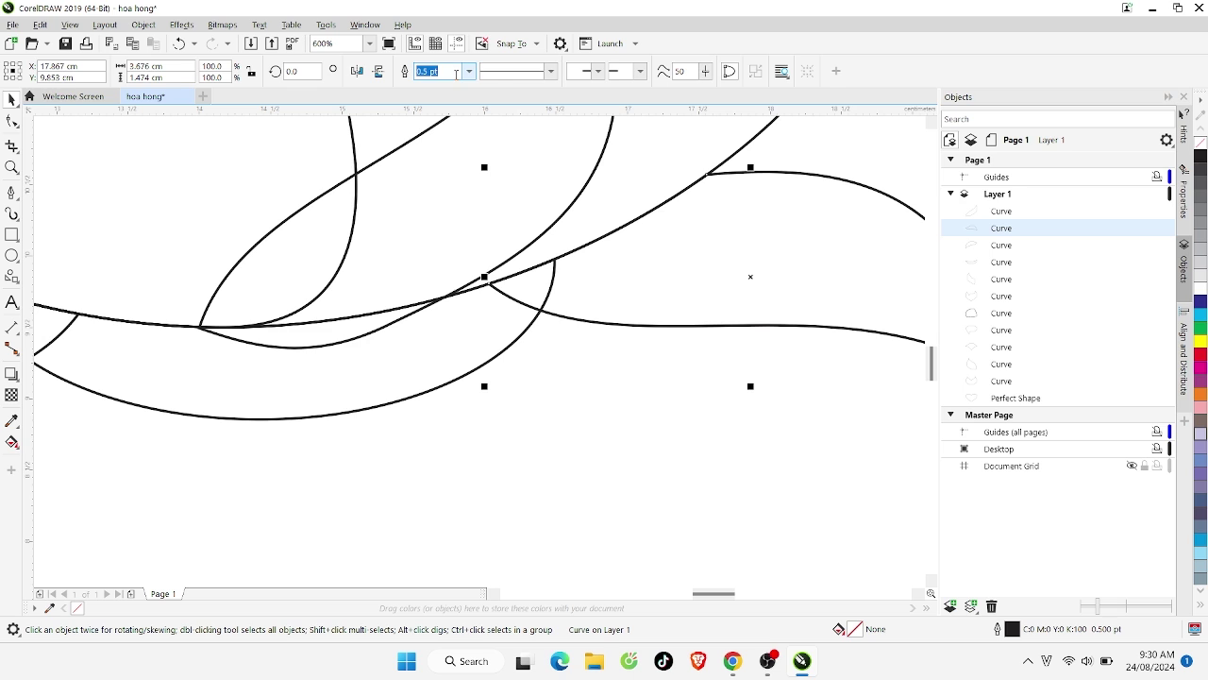
{"action": "key", "text": "ctrl+z"}
{"action": "left_click", "coordinate": [586, 398]}
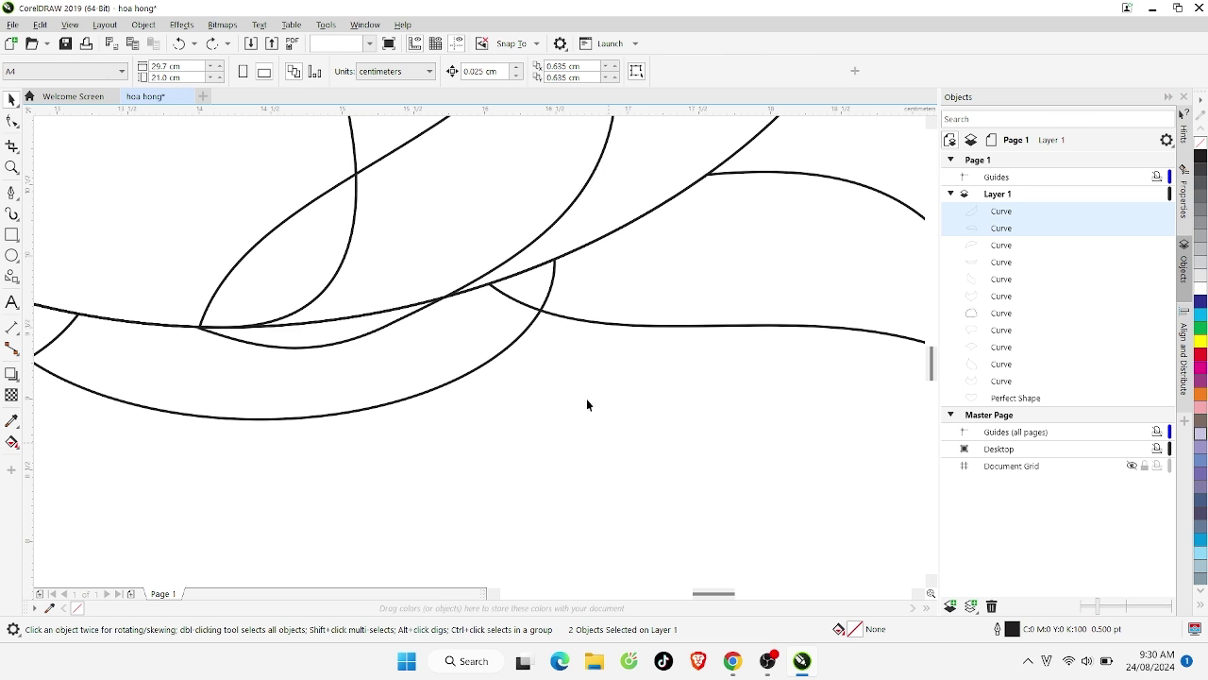
Try trimming the crescent base with the middle sepal, then undo it
{"action": "left_click", "coordinate": [541, 249]}
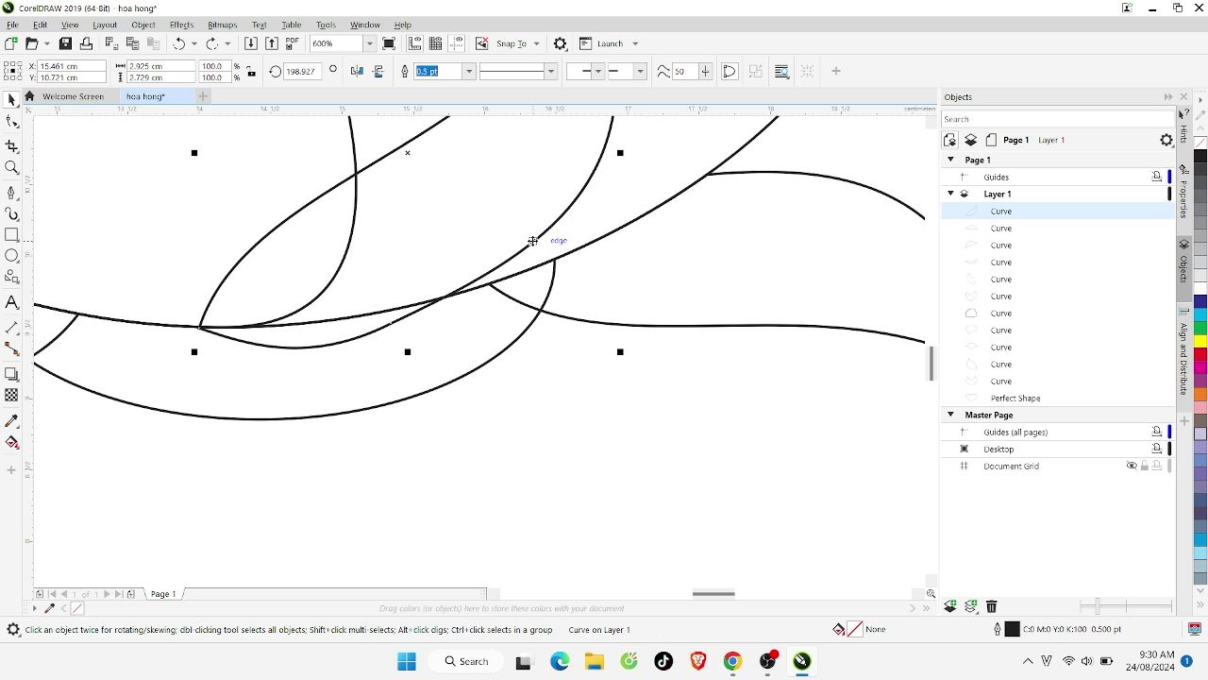
{"action": "left_click", "coordinate": [526, 277]}
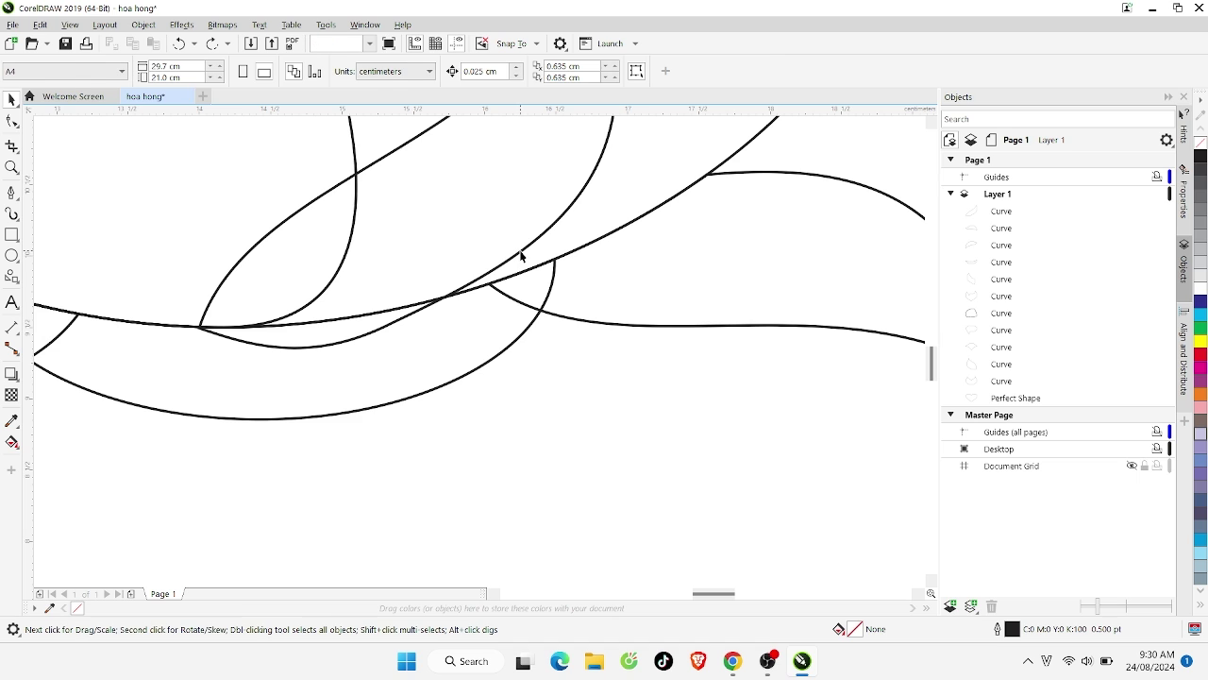
{"action": "left_click", "coordinate": [520, 255]}
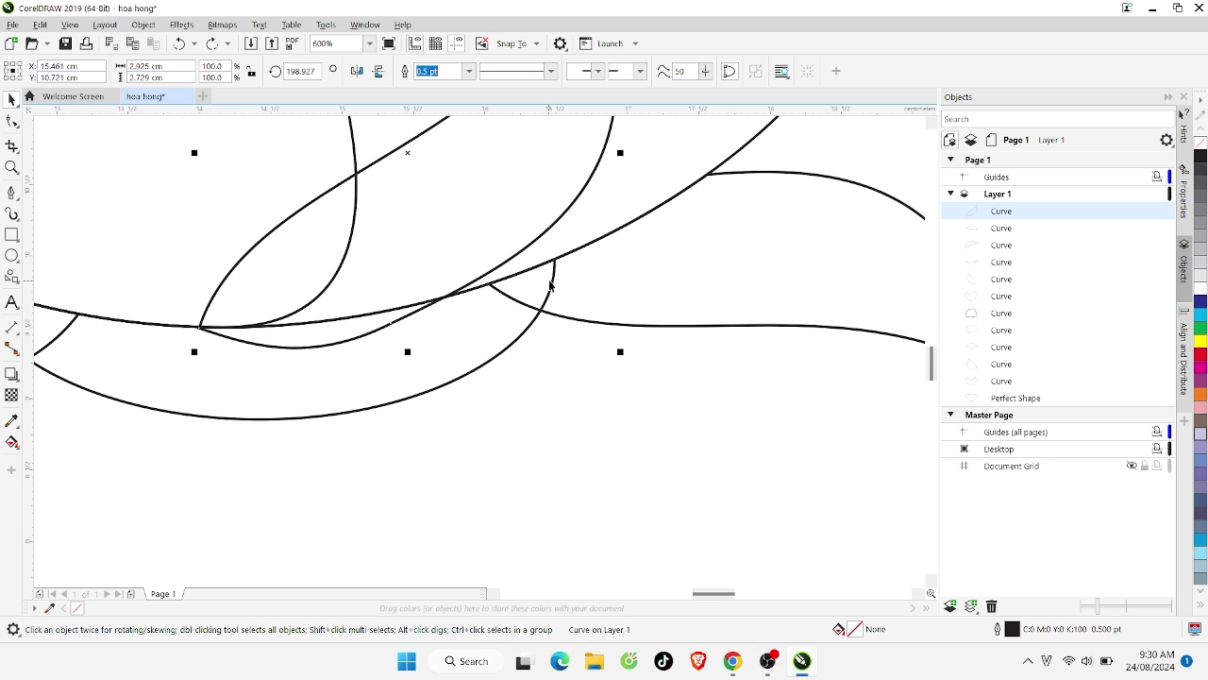
{"action": "left_click", "coordinate": [531, 330]}
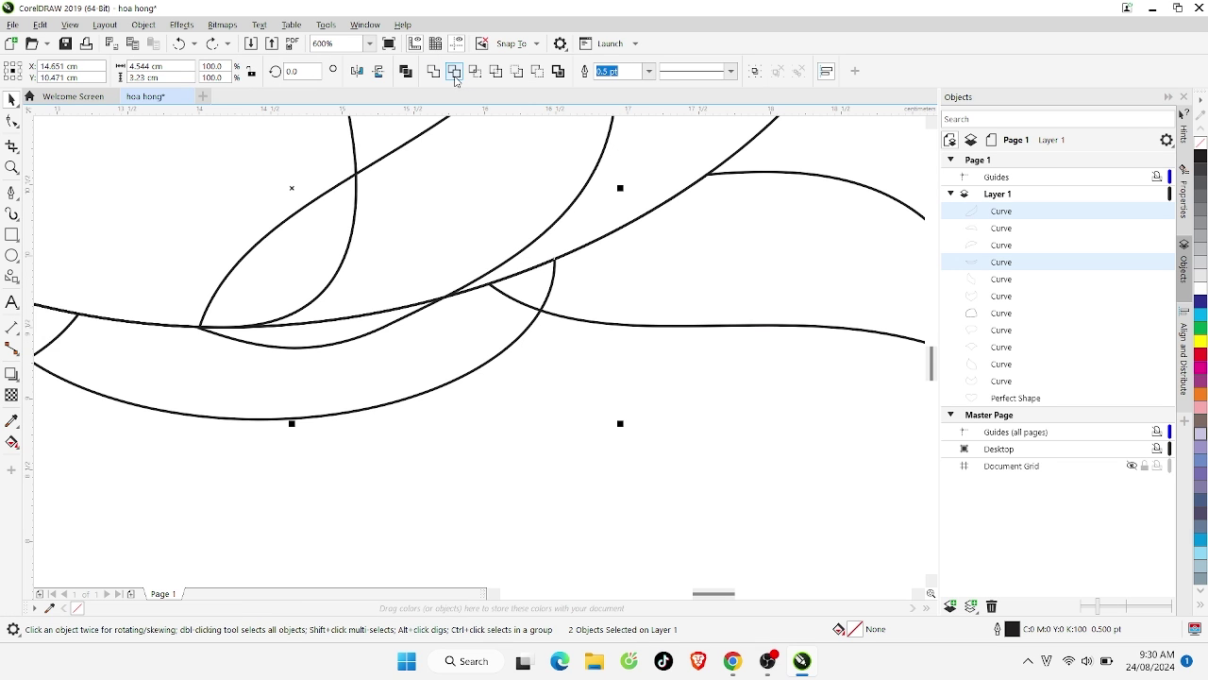
{"action": "key", "text": "ctrl+z"}
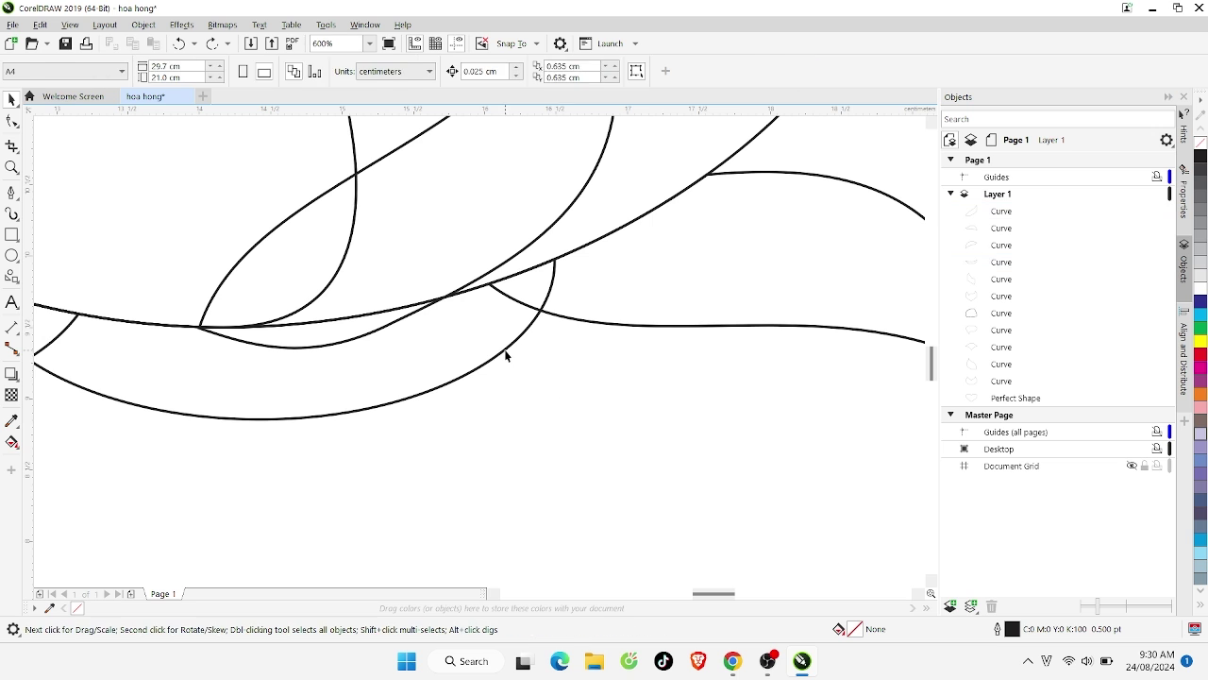
Trim the middle sepal with the crescent base, removing the part that overlaps the base below the petal
{"action": "left_click", "coordinate": [507, 349]}
{"action": "left_click", "coordinate": [563, 217], "text": "shift"}
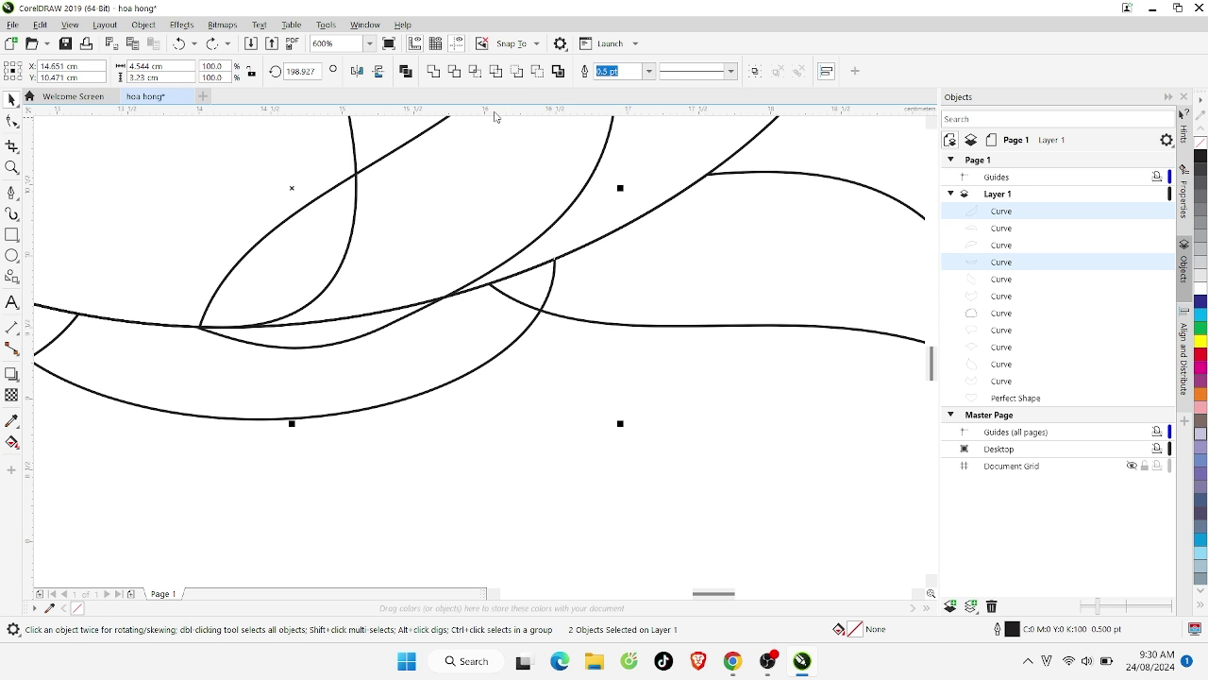
{"action": "left_click", "coordinate": [550, 473]}
Draw a narrow vertical rectangle about 0.55 by 8.7 cm below the crescent base as the rose's stem
{"action": "scroll", "coordinate": [462, 435], "scroll_direction": "down", "scroll_amount": 4}
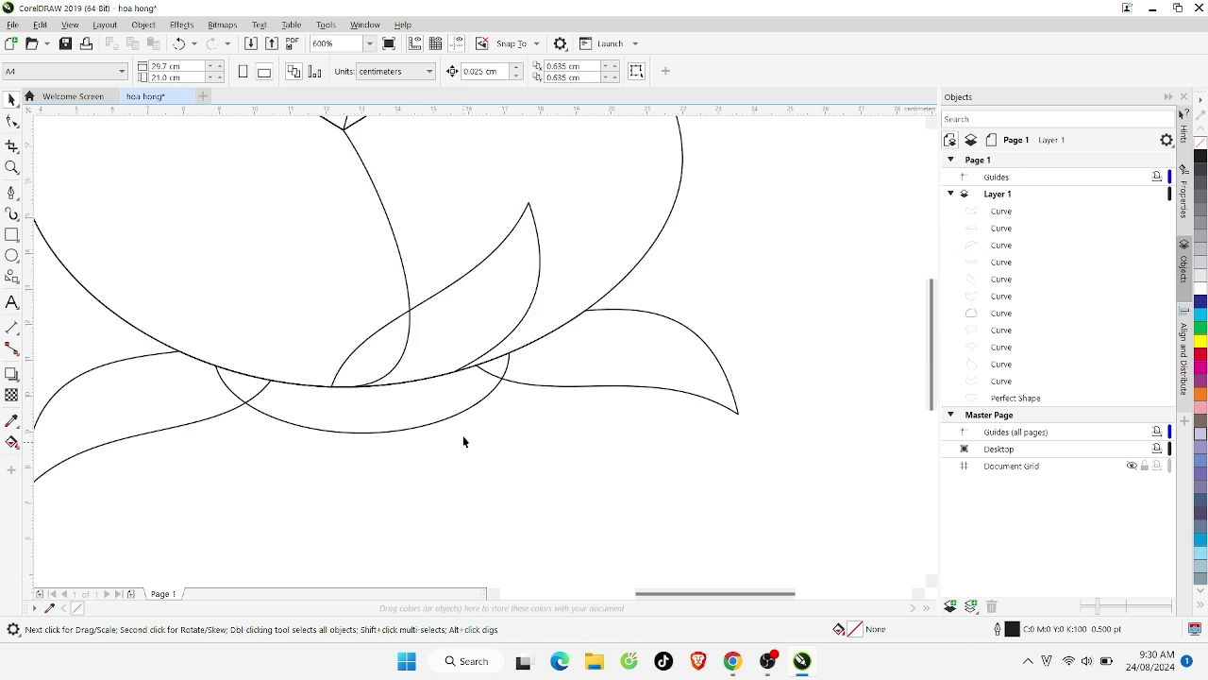
{"action": "scroll", "coordinate": [488, 426], "scroll_direction": "down", "scroll_amount": 1}
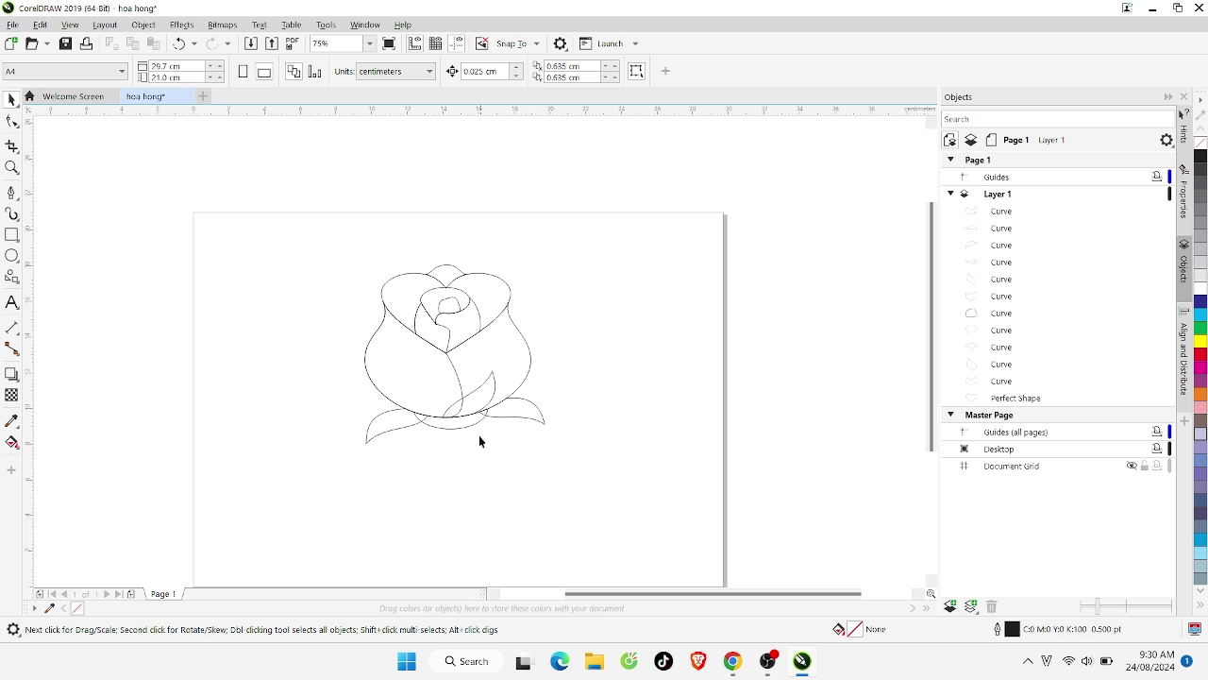
{"action": "left_click", "coordinate": [13, 237]}
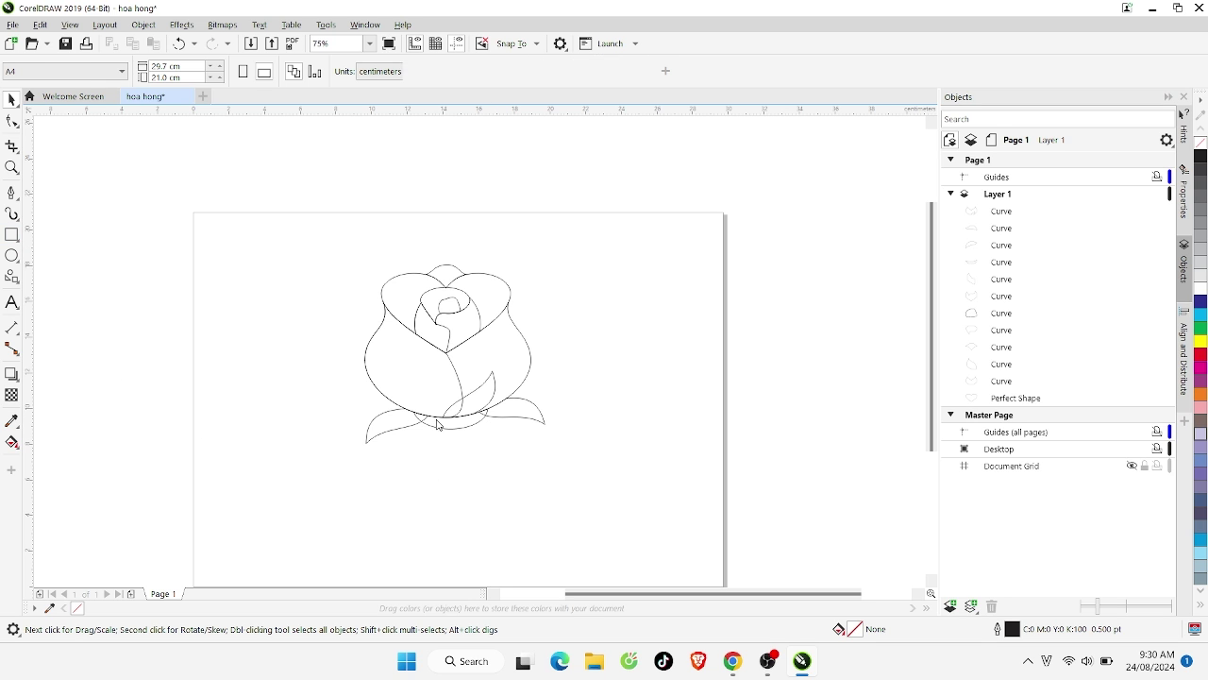
{"action": "mouse_move", "coordinate": [451, 430]}
{"action": "left_mouse_down"}
{"action": "mouse_move", "coordinate": [469, 518]}
{"action": "mouse_move", "coordinate": [462, 585]}
{"action": "mouse_move", "coordinate": [483, 517]}
{"action": "mouse_move", "coordinate": [463, 530]}
{"action": "left_mouse_up"}
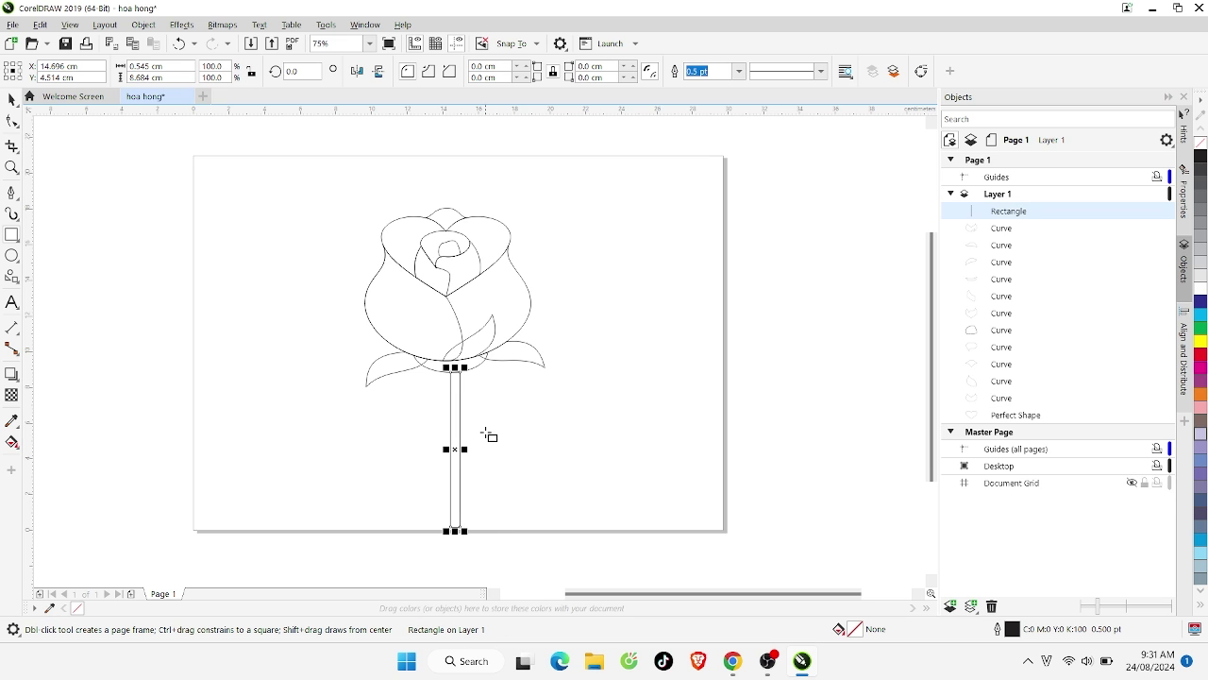
Move the stem rectangle to about X 14.5, Y 4.6 cm so its top end sits centred under the crescent base
{"action": "left_click", "coordinate": [12, 100]}
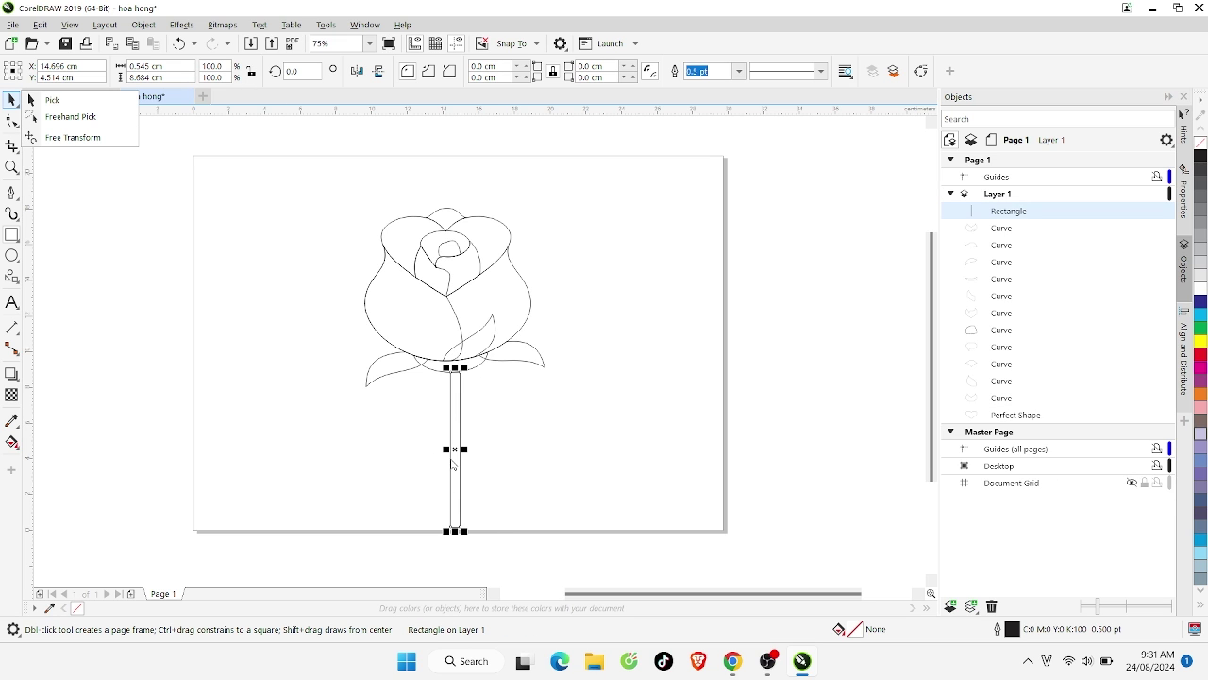
{"action": "scroll", "coordinate": [454, 450], "scroll_direction": "up", "scroll_amount": 2}
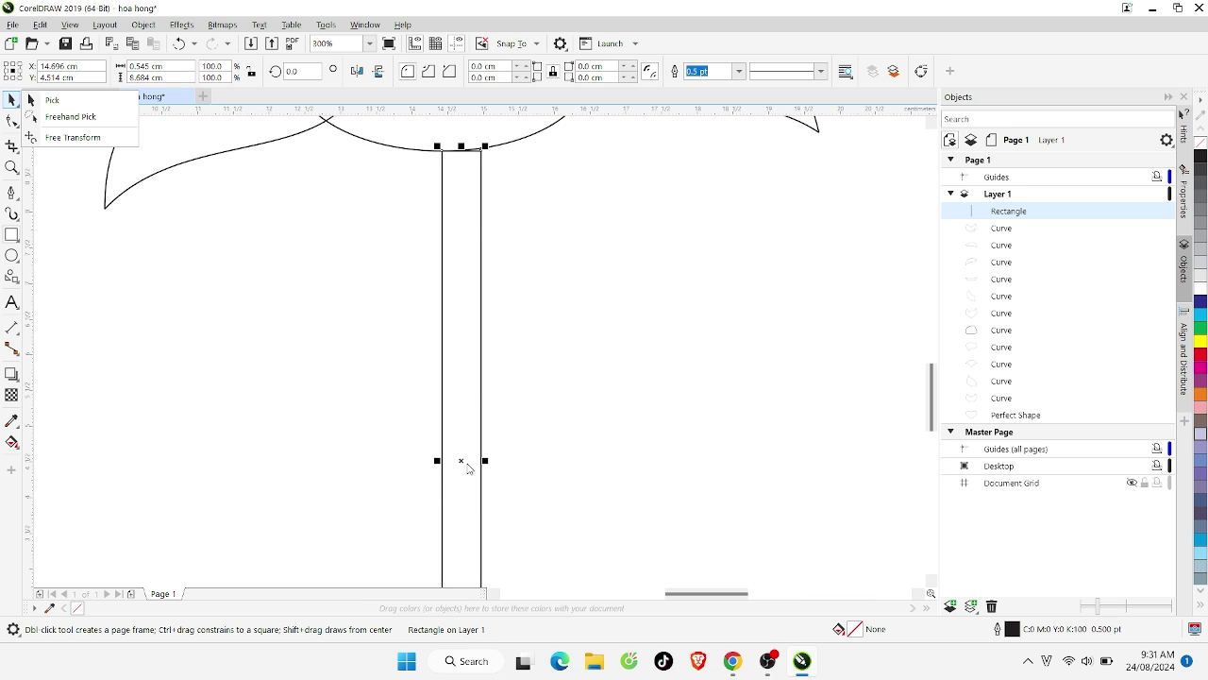
{"action": "left_click", "coordinate": [465, 467]}
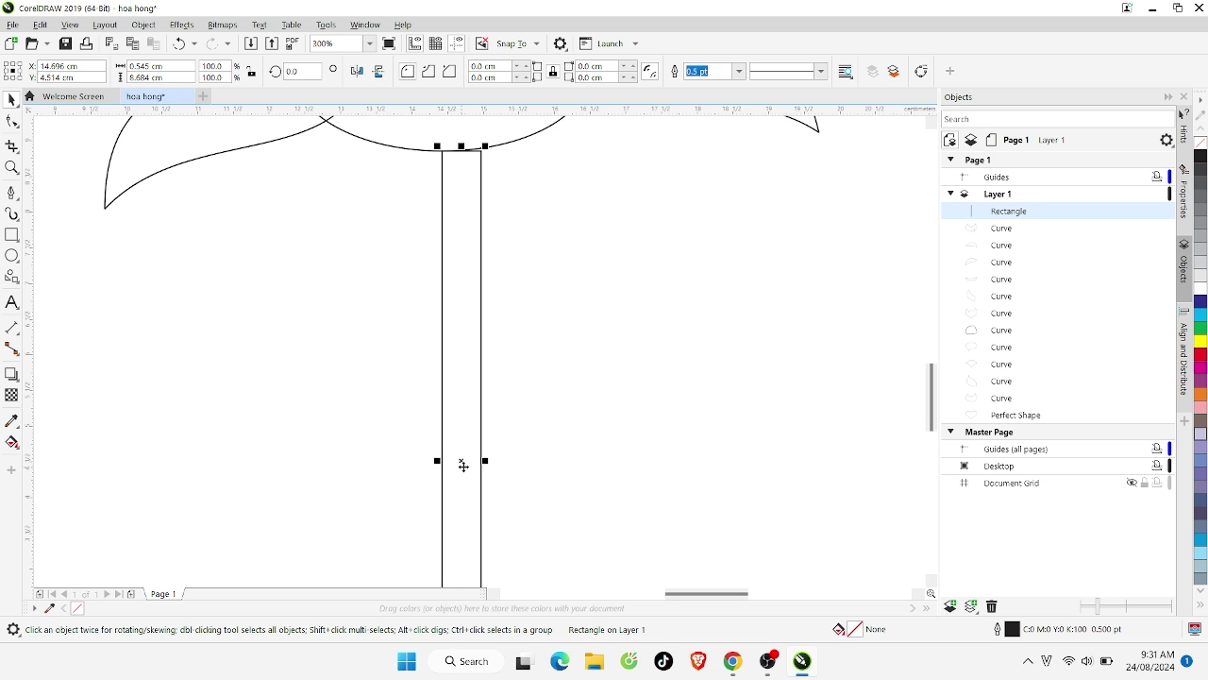
{"action": "left_click_drag", "start_coordinate": [451, 469], "coordinate": [453, 450]}
{"action": "scroll", "coordinate": [450, 453], "scroll_direction": "down", "scroll_amount": 2}
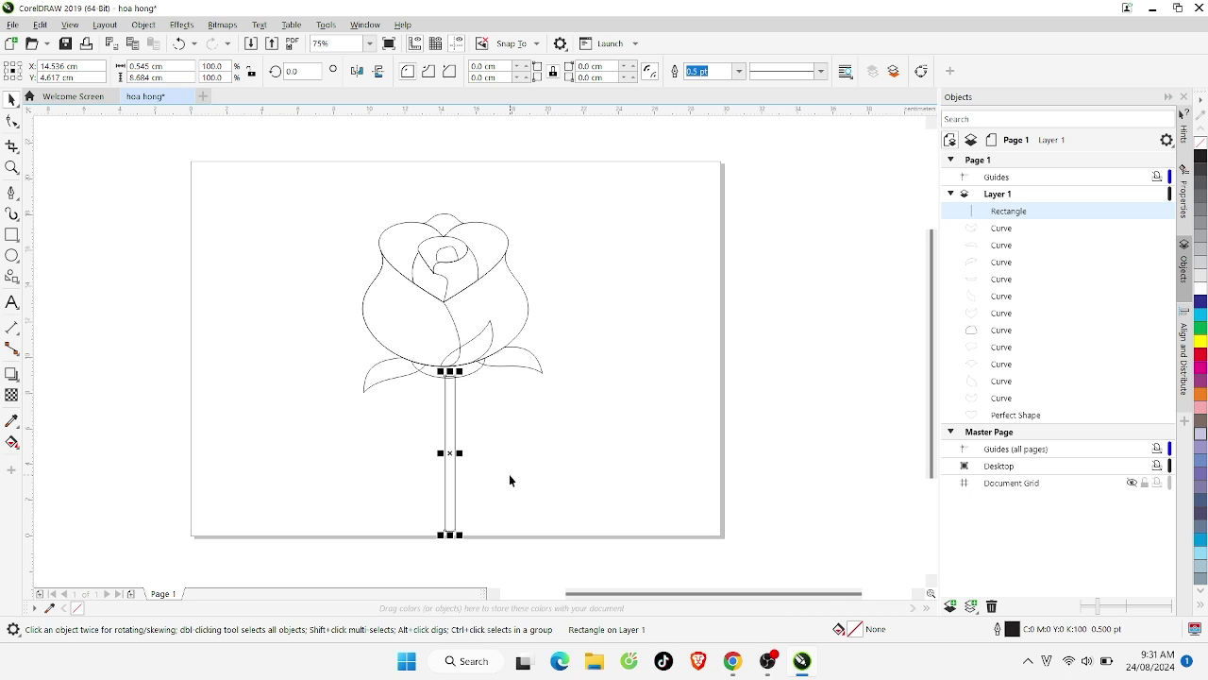
{"action": "left_click", "coordinate": [530, 450]}
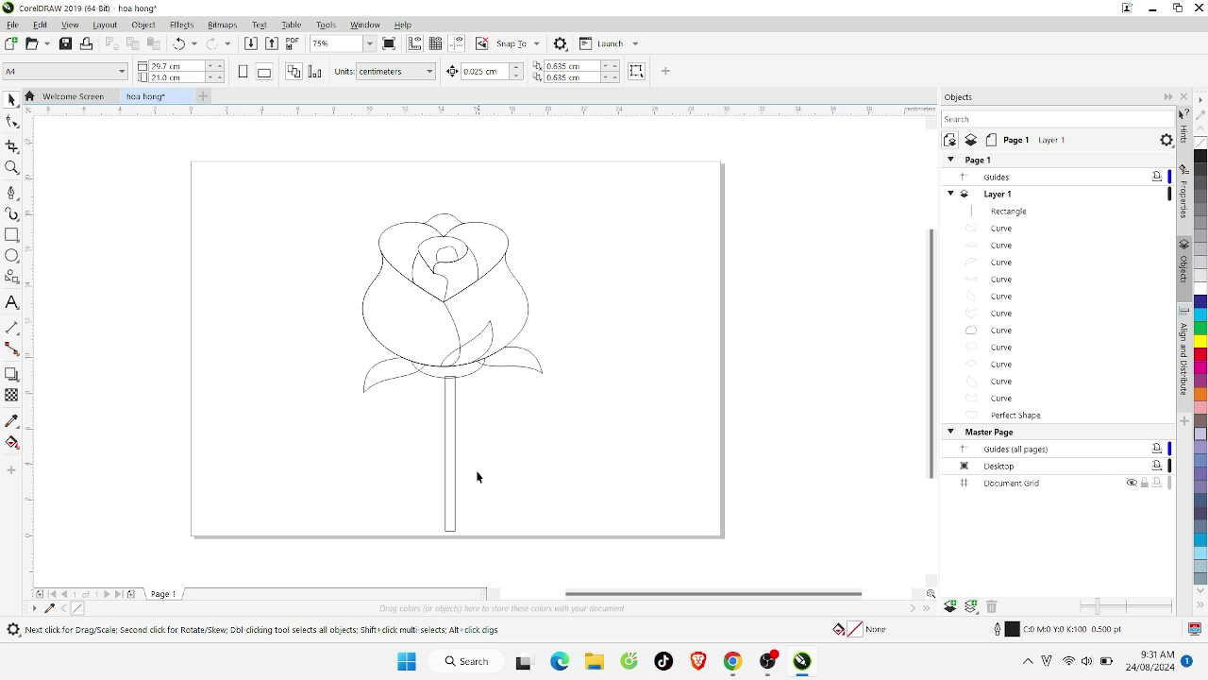
Draw a narrow tapering stalk with the Pen tool from the stem's middle up to the left, about 7.7 by 2.6 cm
{"action": "left_click", "coordinate": [14, 195]}
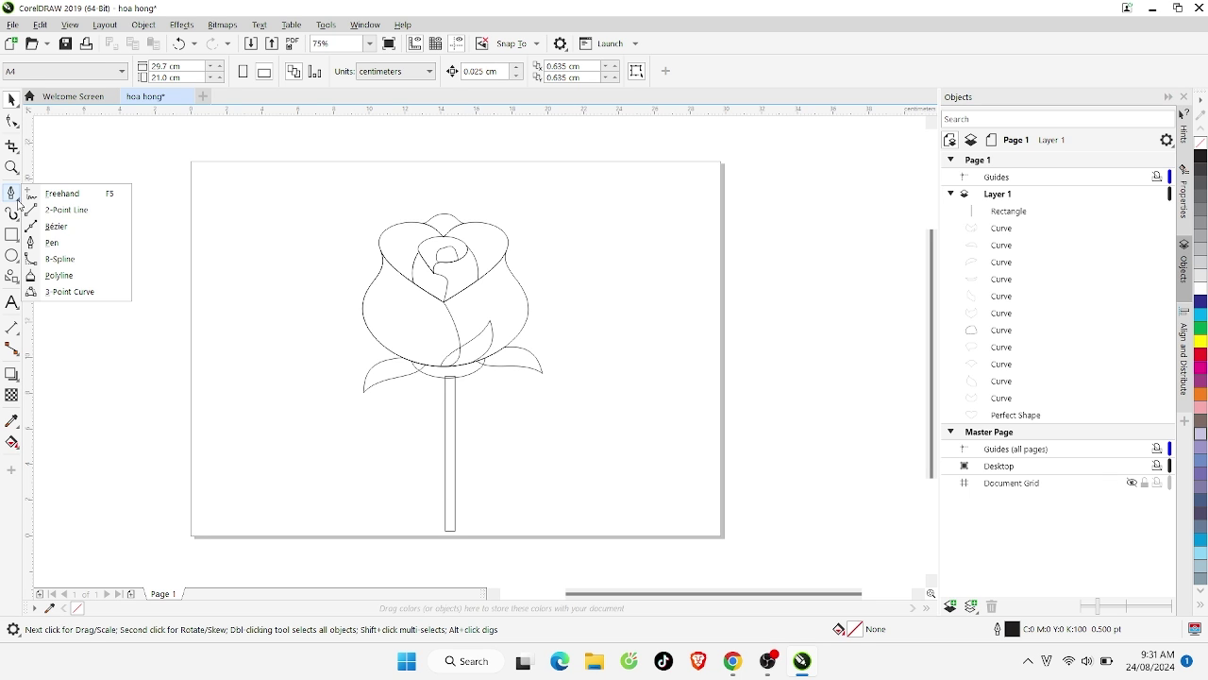
{"action": "left_click", "coordinate": [53, 244]}
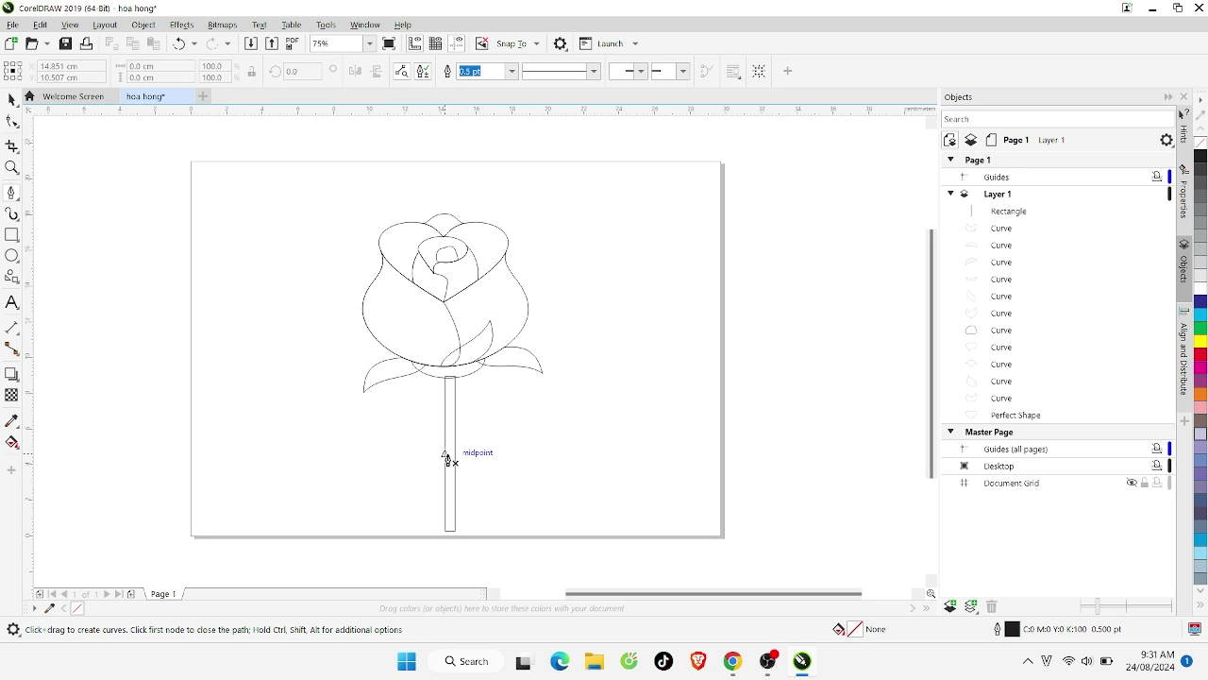
{"action": "left_click", "coordinate": [450, 454]}
{"action": "left_click_drag", "start_coordinate": [321, 420], "coordinate": [287, 406]}
{"action": "key", "text": "Return"}
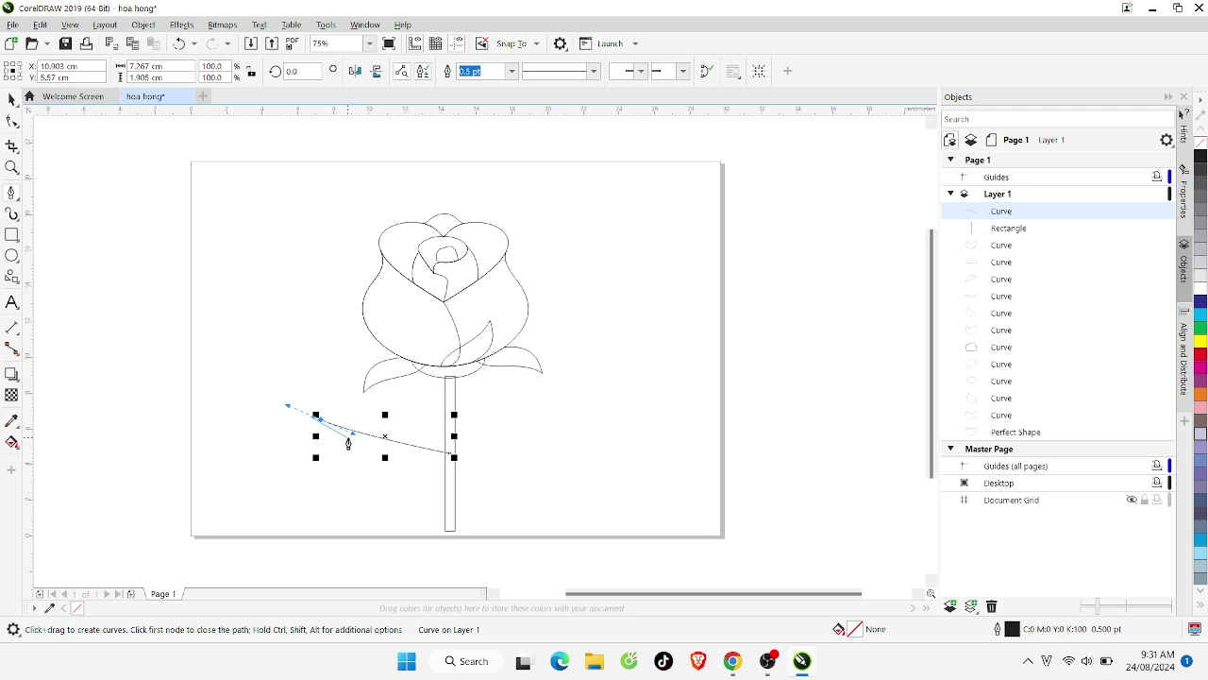
{"action": "left_click_drag", "start_coordinate": [384, 447], "coordinate": [449, 457]}
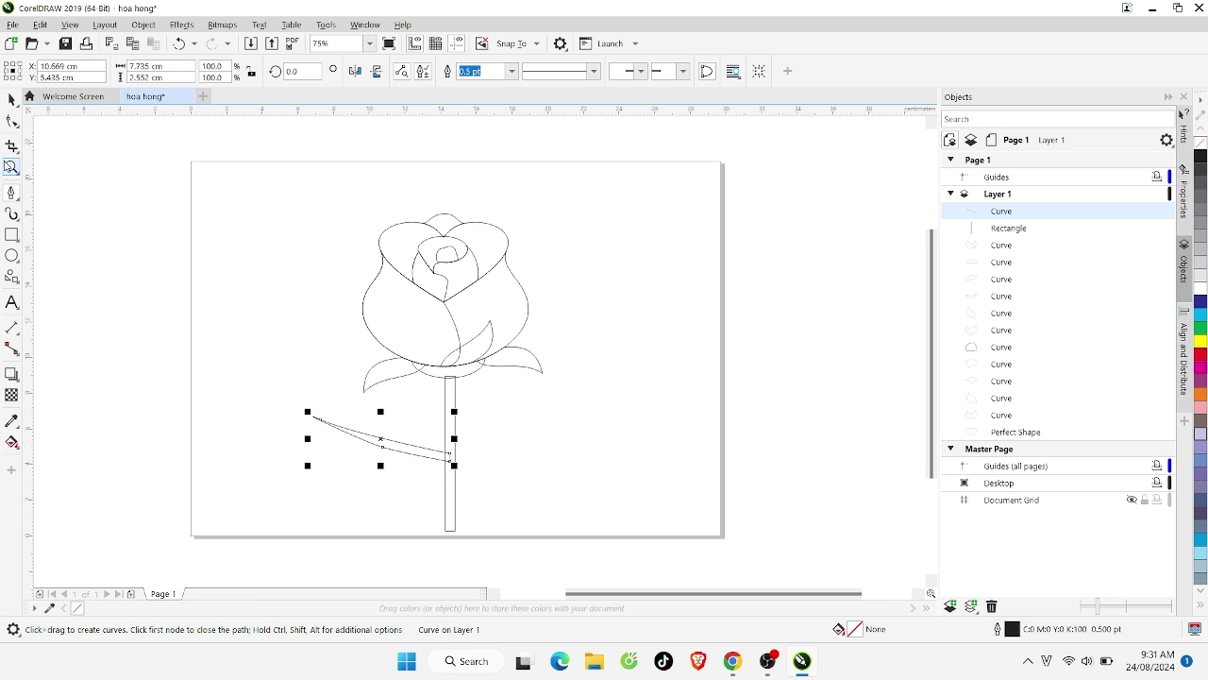
Add a node midway along the left stalk's upper edge and lower it slightly so the edge bows downward
{"action": "key", "text": "space"}
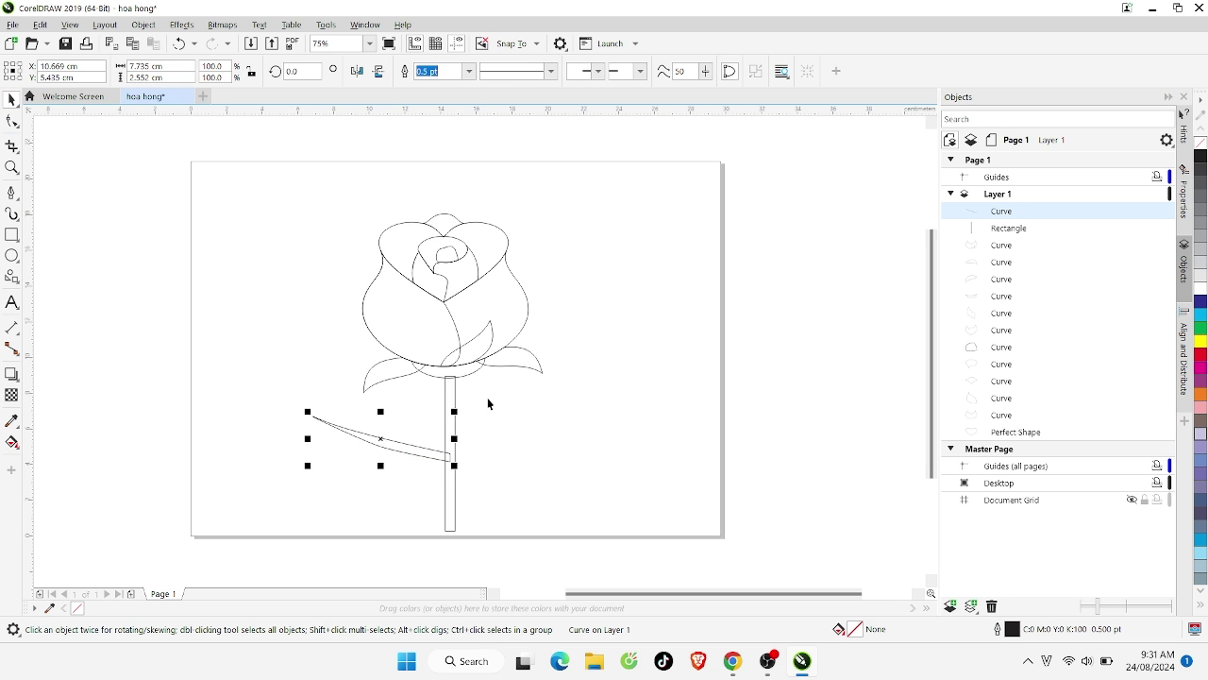
{"action": "left_click", "coordinate": [488, 404]}
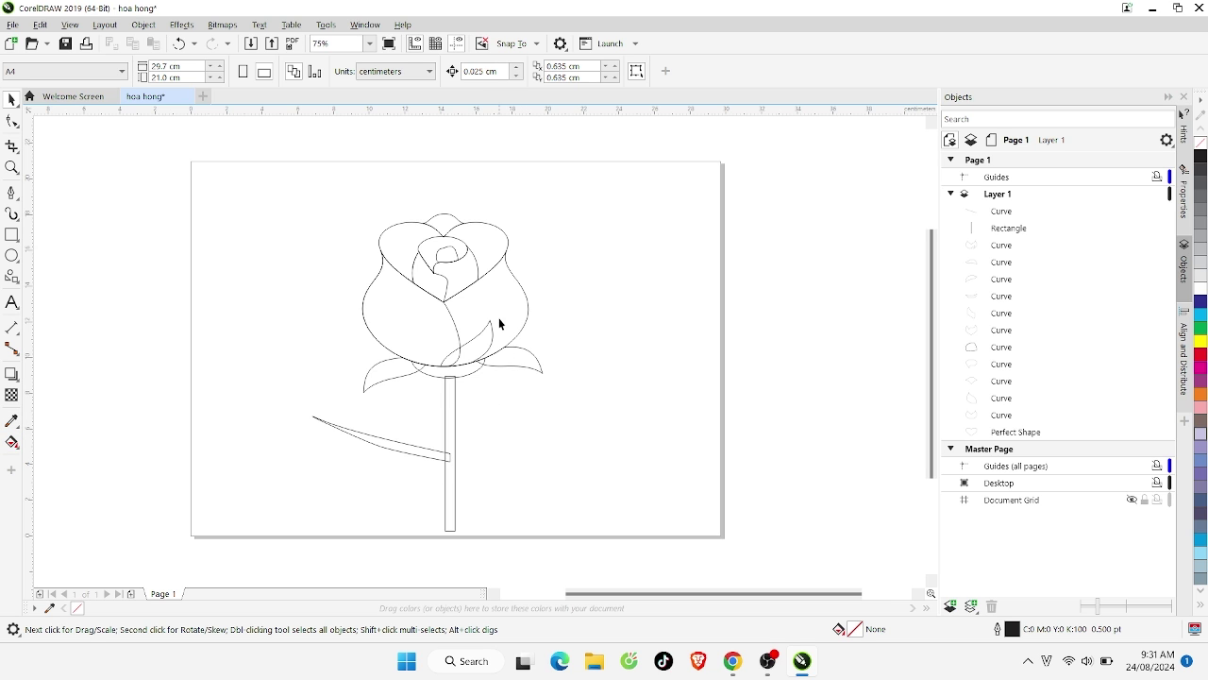
{"action": "left_click", "coordinate": [400, 451]}
{"action": "scroll", "coordinate": [404, 448], "scroll_direction": "up", "scroll_amount": 2}
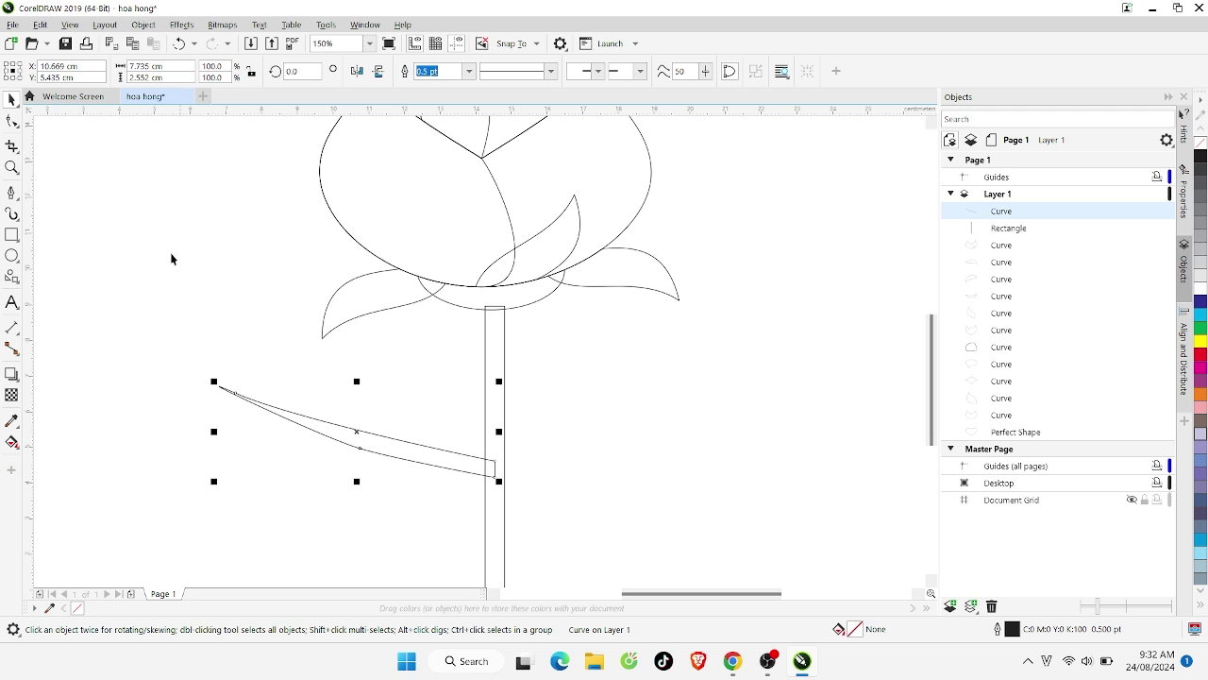
{"action": "left_click", "coordinate": [11, 121]}
{"action": "scroll", "coordinate": [368, 463], "scroll_direction": "up", "scroll_amount": 2}
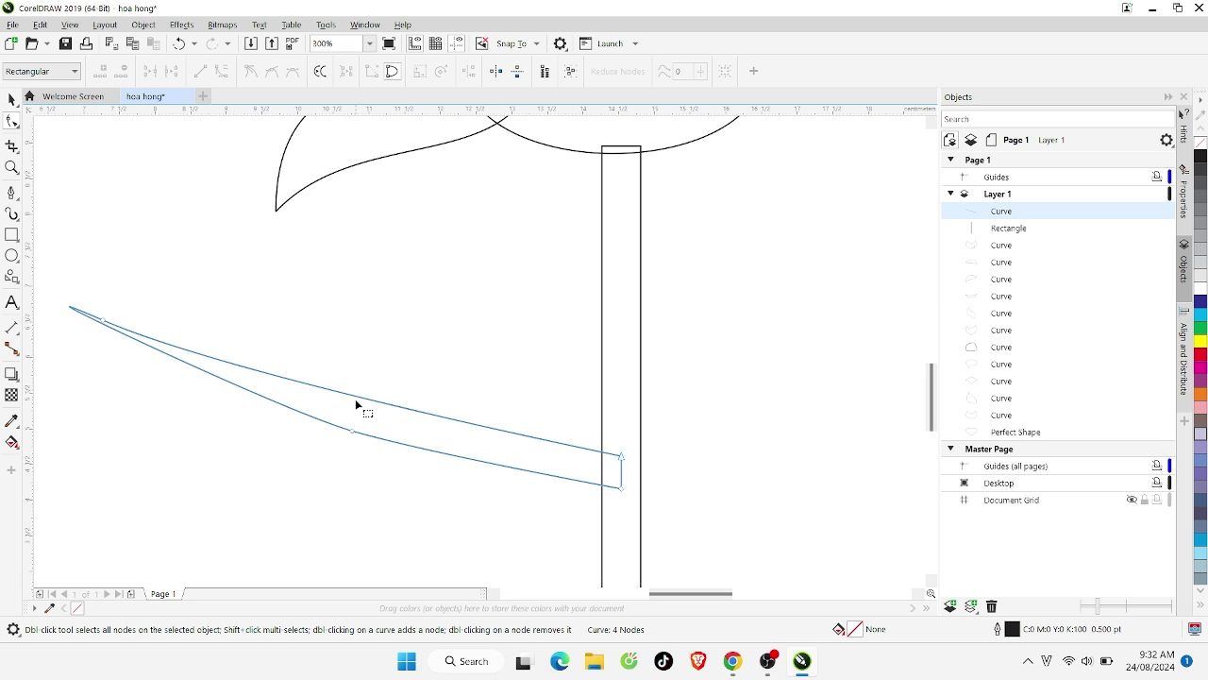
{"action": "double_click", "coordinate": [357, 402]}
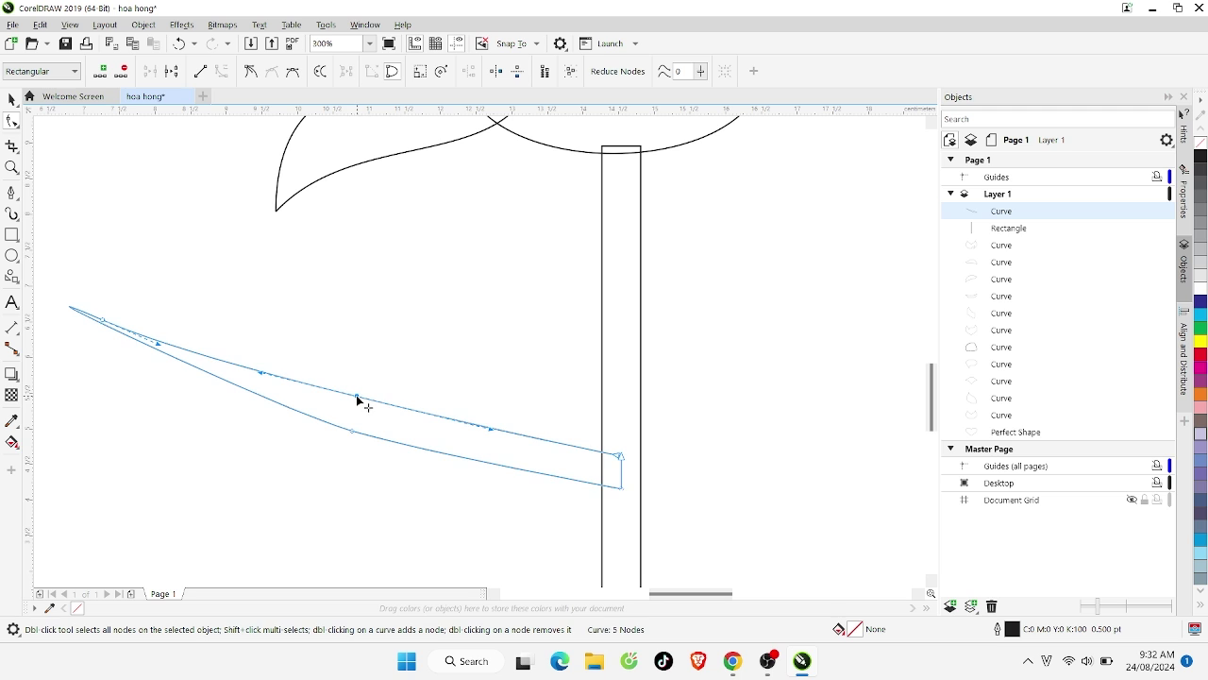
{"action": "left_click_drag", "start_coordinate": [358, 400], "coordinate": [356, 409]}
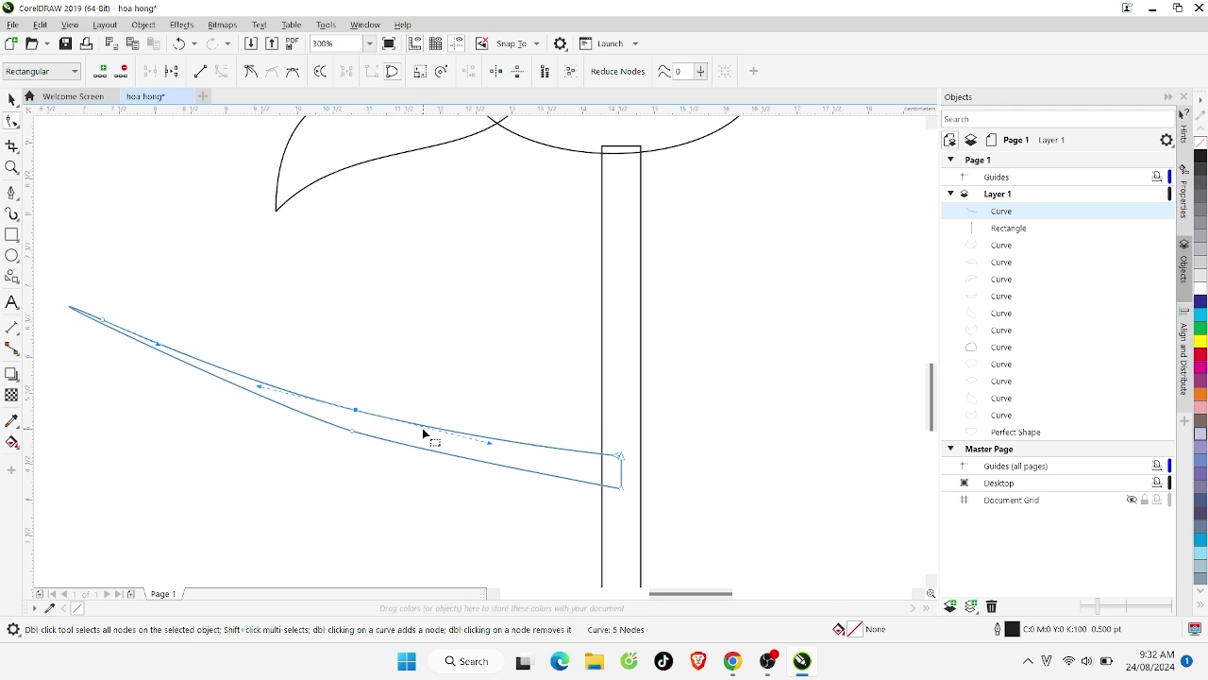
Add nodes on the stalk's upper edge and pull one up into a slender pointed twig, narrowing the twig's base
{"action": "double_click", "coordinate": [425, 427]}
{"action": "left_click", "coordinate": [394, 415]}
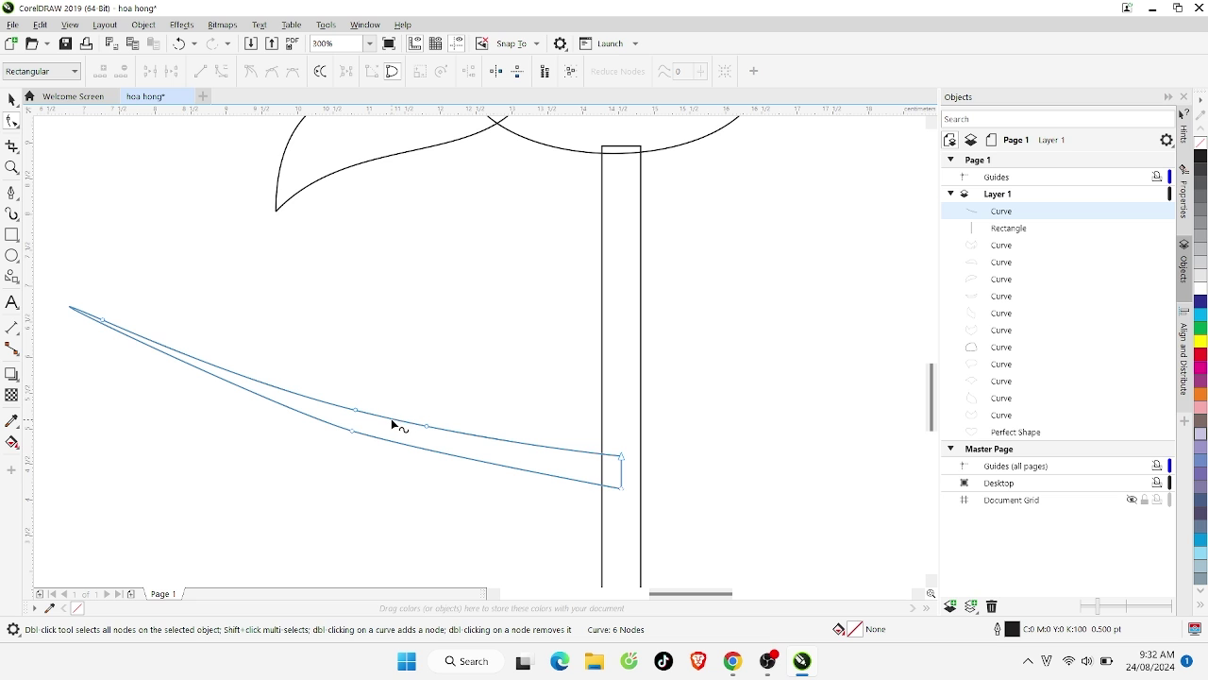
{"action": "left_click_drag", "start_coordinate": [393, 425], "coordinate": [388, 224]}
{"action": "double_click", "coordinate": [388, 225]}
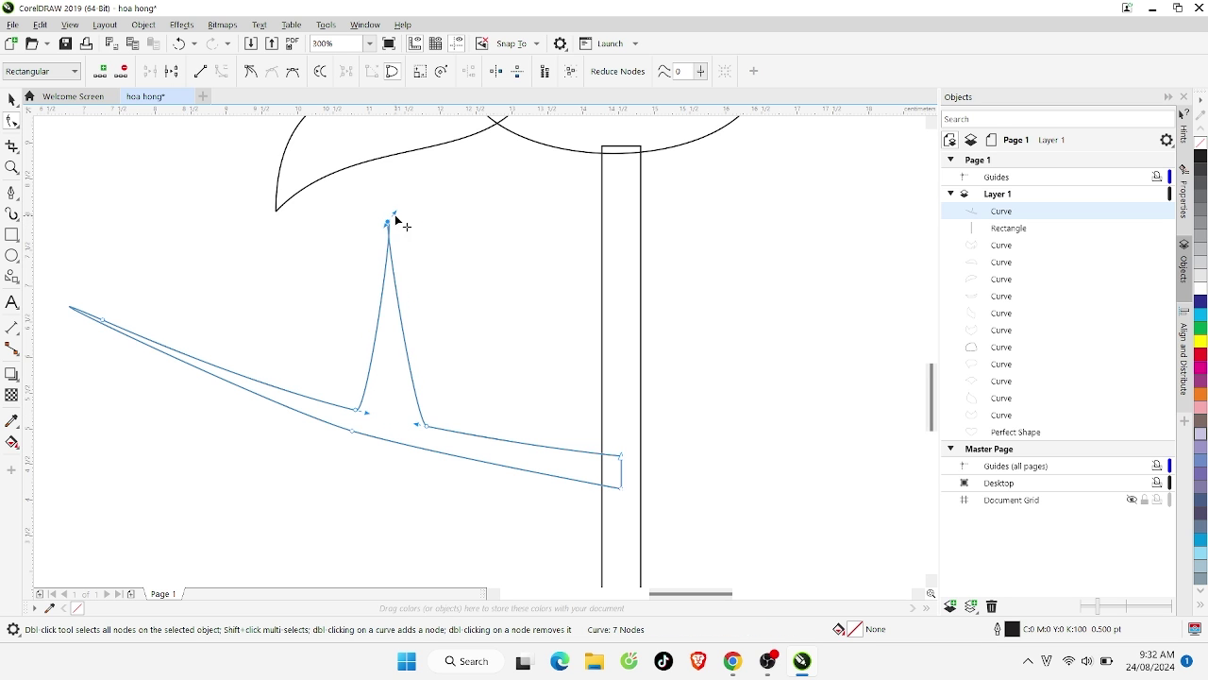
{"action": "left_click_drag", "start_coordinate": [393, 216], "coordinate": [388, 224]}
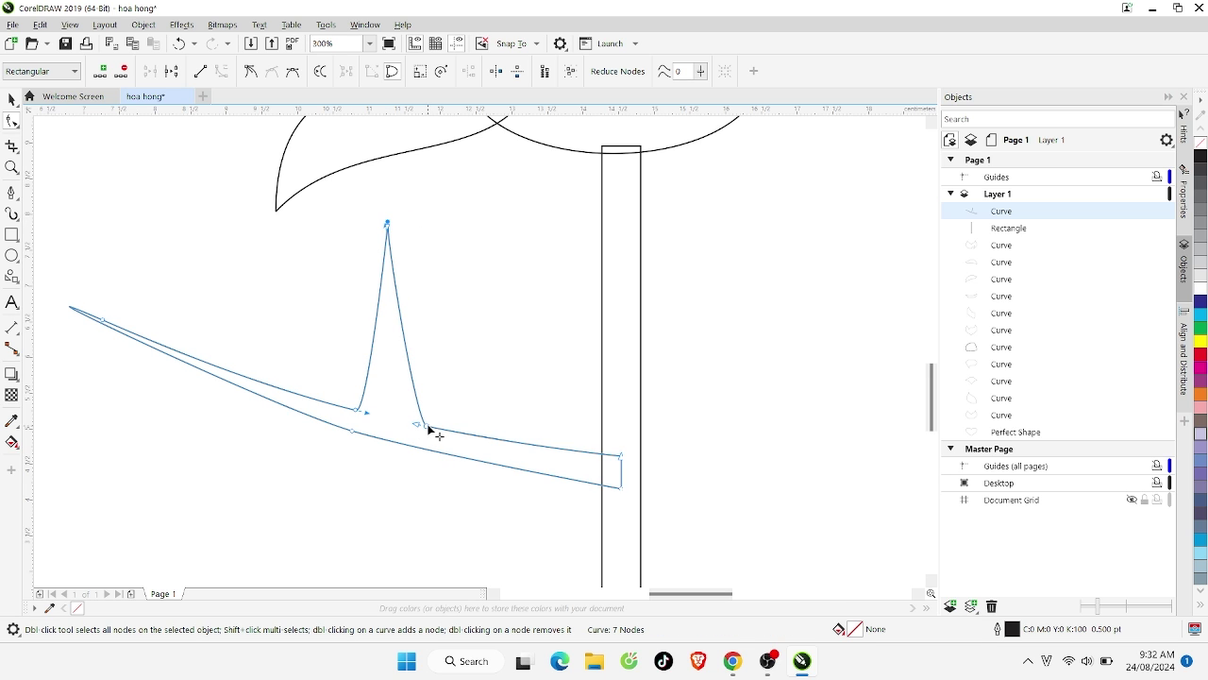
{"action": "left_click_drag", "start_coordinate": [428, 429], "coordinate": [392, 418]}
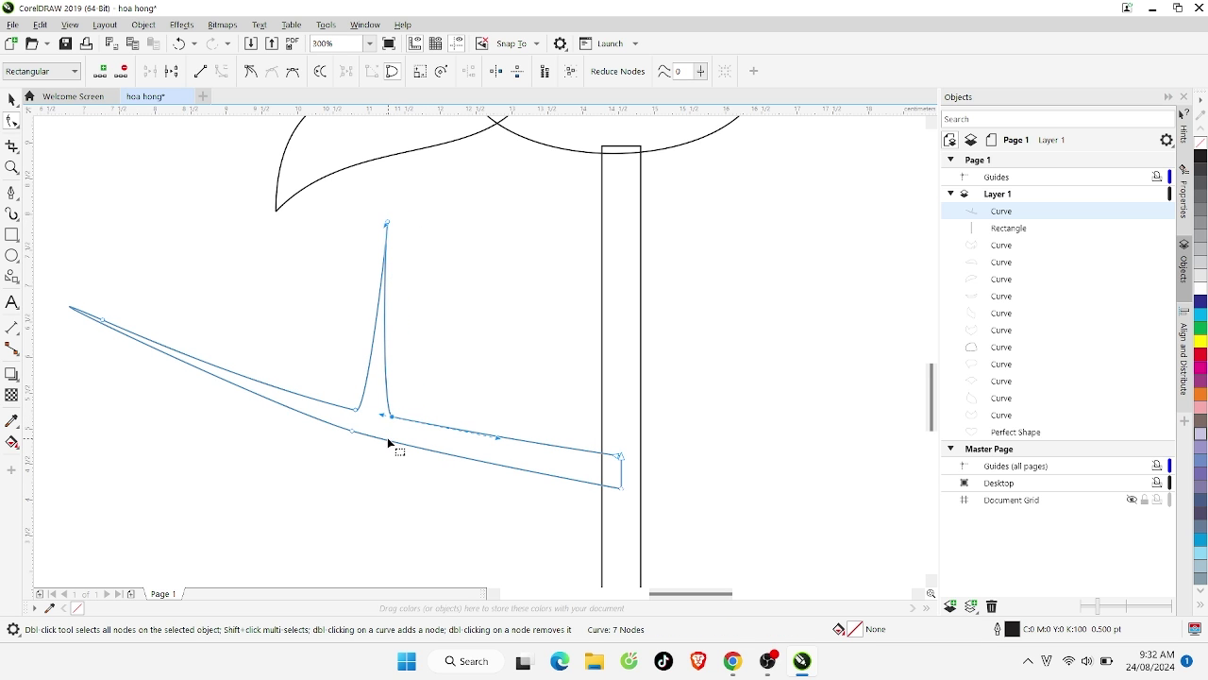
Add nodes on the stalk's lower edge and pull one out to the left into a second pointed twig, narrowing its base
{"action": "double_click", "coordinate": [247, 389]}
{"action": "left_click", "coordinate": [309, 417]}
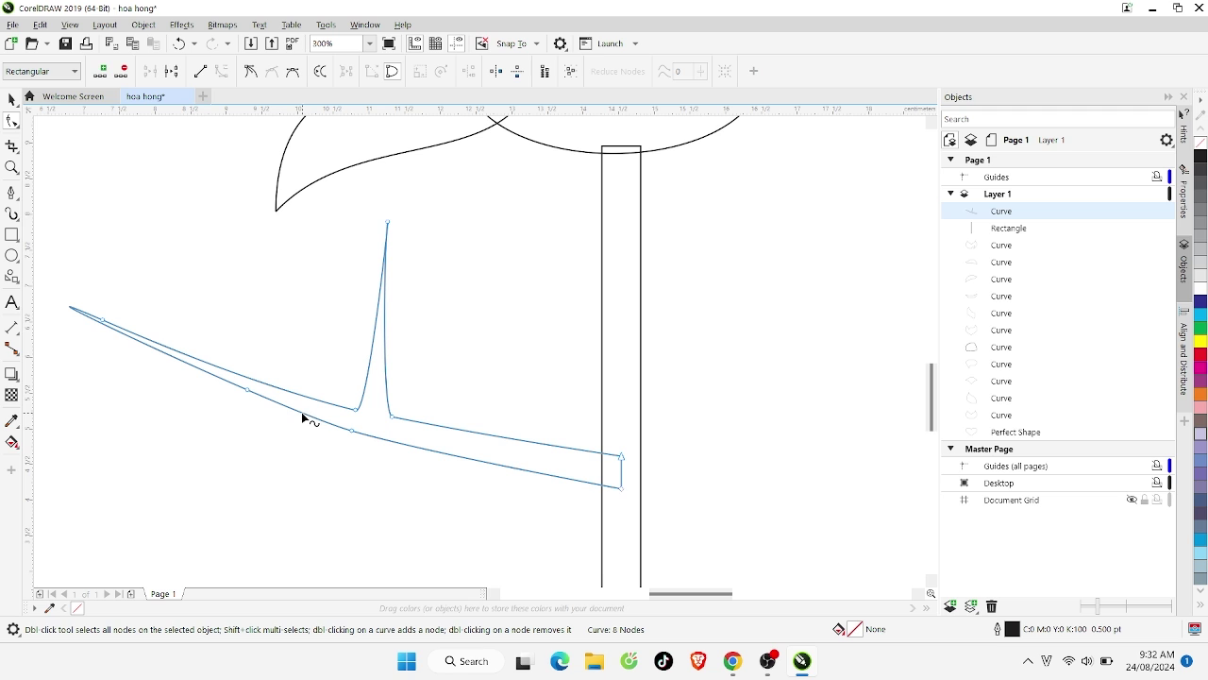
{"action": "double_click", "coordinate": [304, 415]}
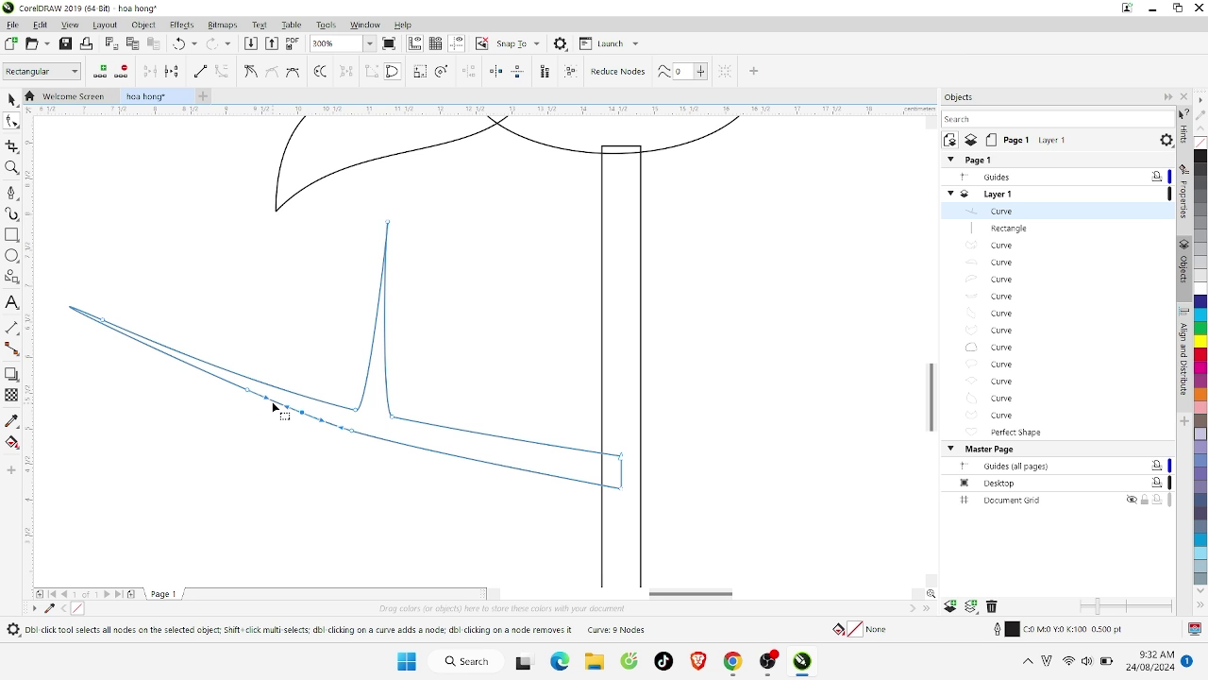
{"action": "left_click_drag", "start_coordinate": [274, 407], "coordinate": [98, 446]}
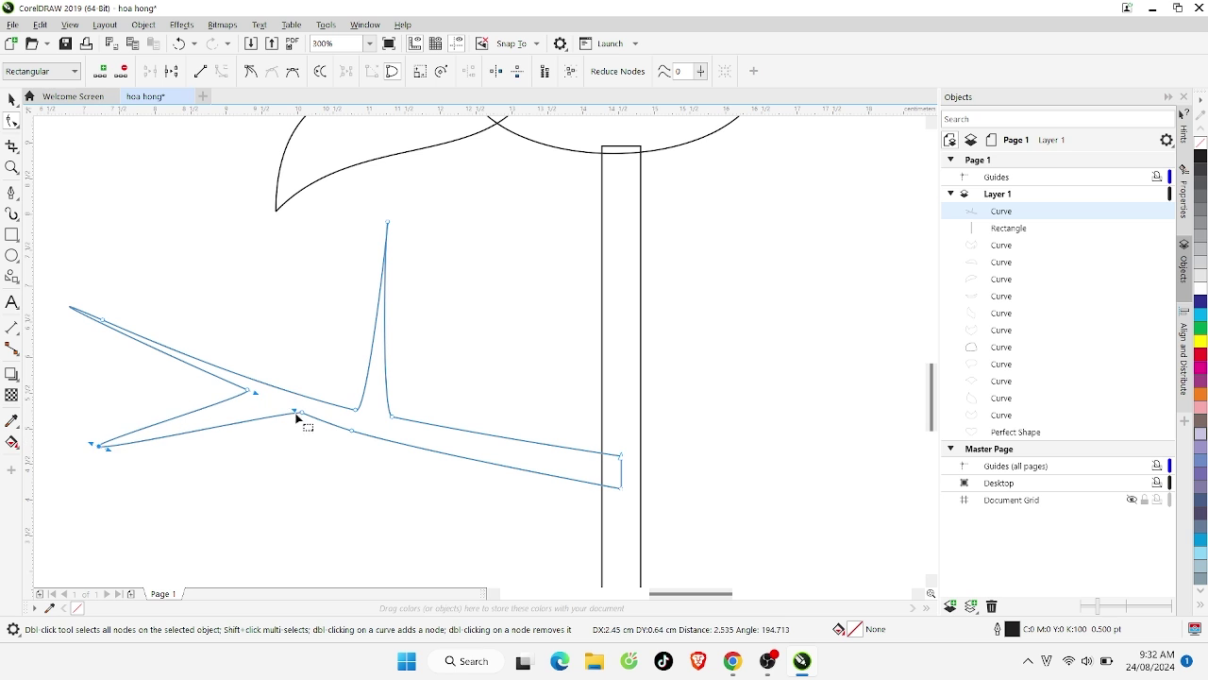
{"action": "left_click_drag", "start_coordinate": [250, 392], "coordinate": [280, 406]}
{"action": "scroll", "coordinate": [337, 422], "scroll_direction": "down", "scroll_amount": 2}
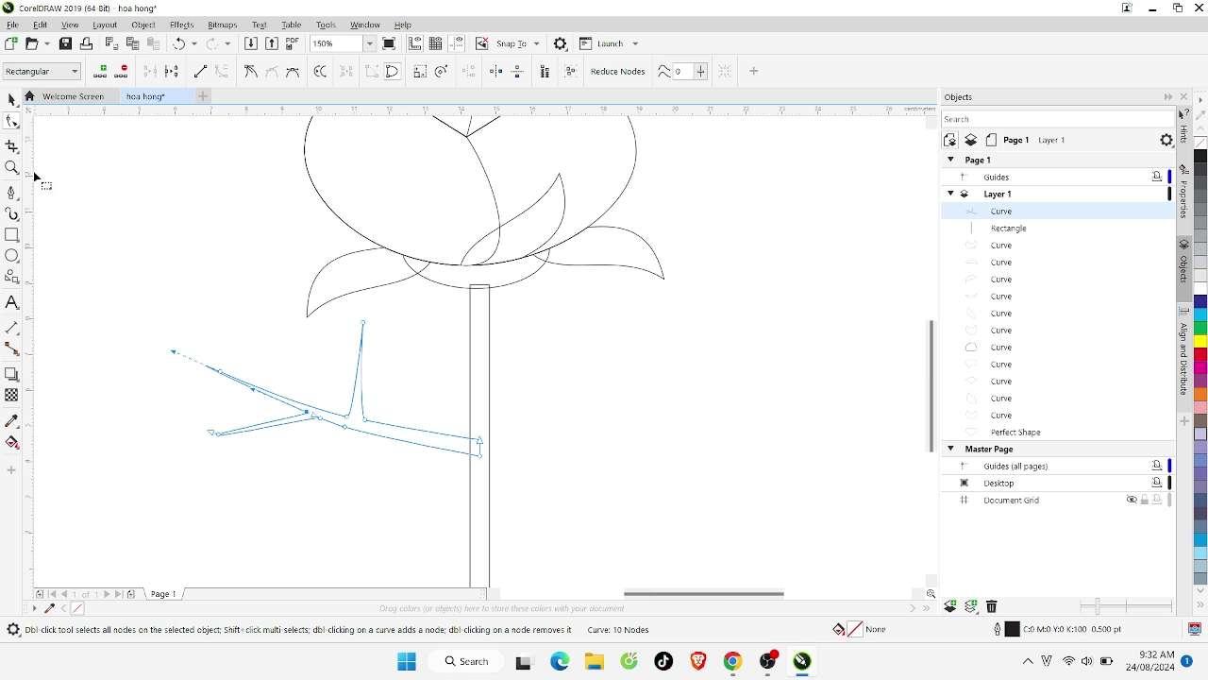
{"action": "left_click", "coordinate": [11, 99]}
{"action": "left_click", "coordinate": [180, 249]}
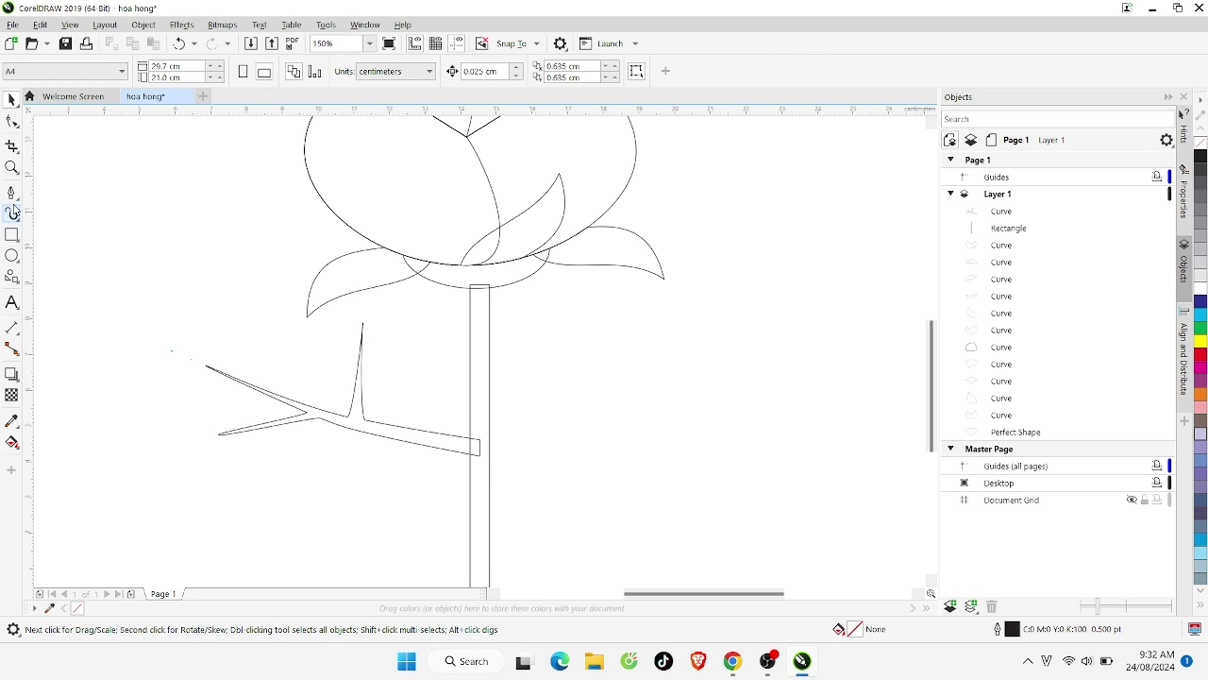
Draw an upright ellipse about 1.05 by 2.9 cm over the upward twig and rotate it to about 354 degrees
{"action": "left_click", "coordinate": [12, 257]}
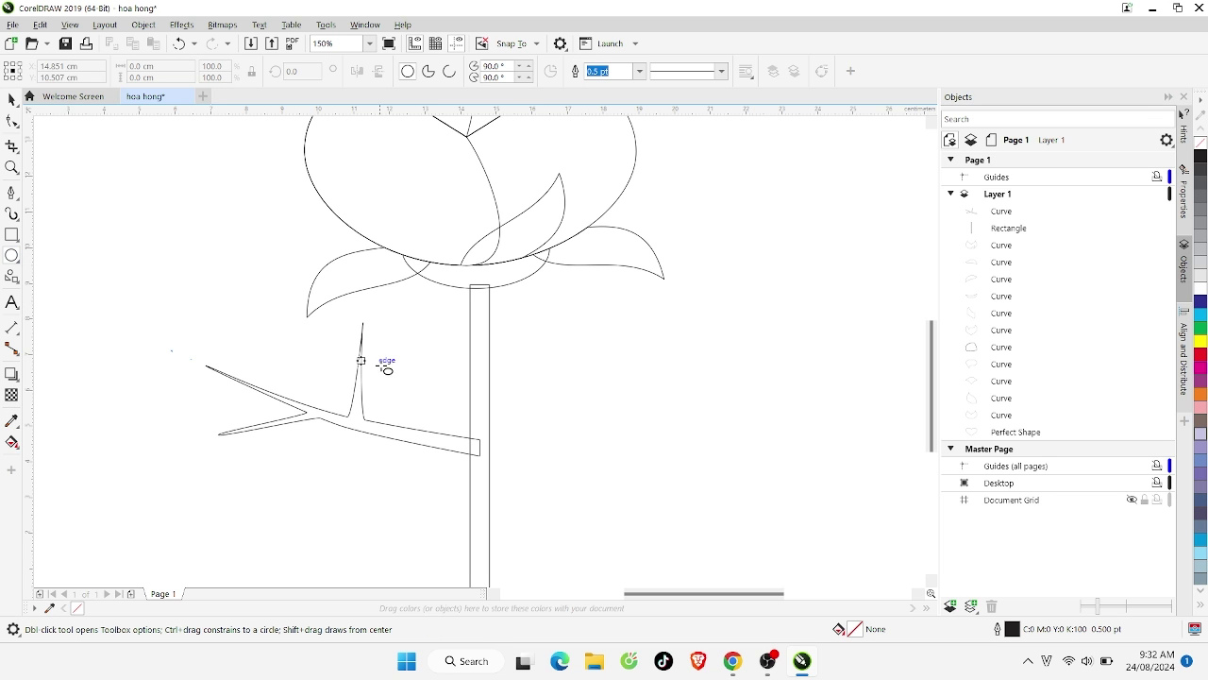
{"action": "left_click_drag", "start_coordinate": [340, 296], "coordinate": [377, 403]}
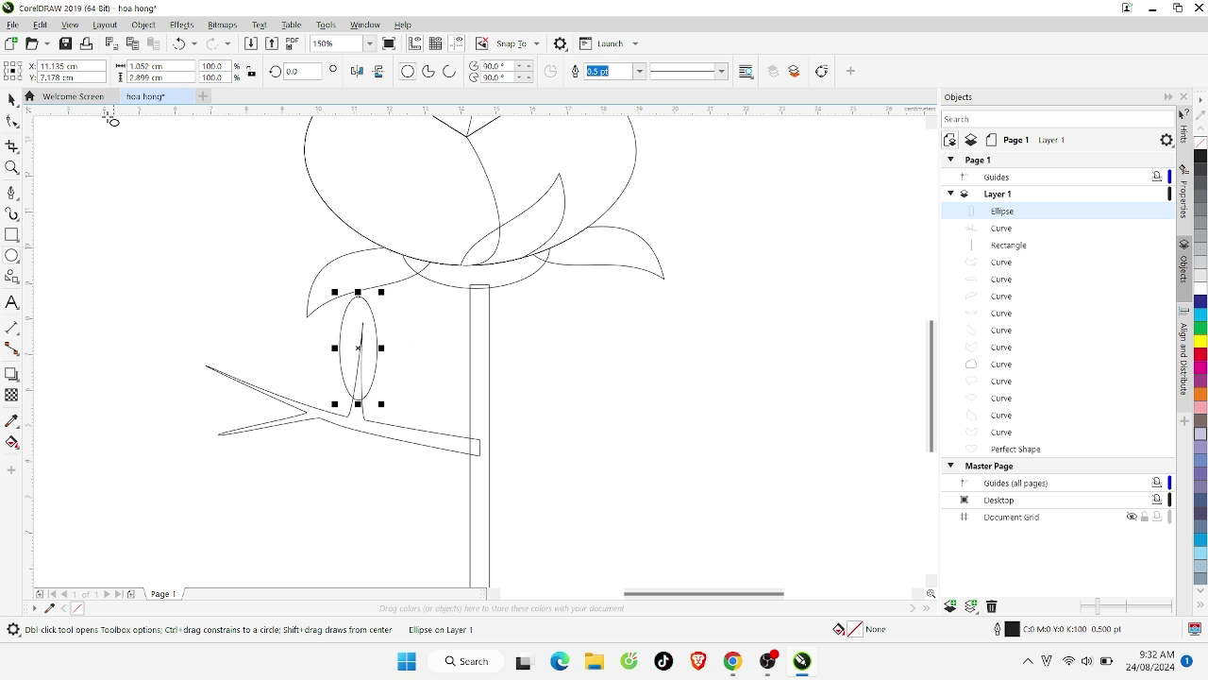
{"action": "left_click", "coordinate": [12, 100]}
{"action": "left_click", "coordinate": [357, 348]}
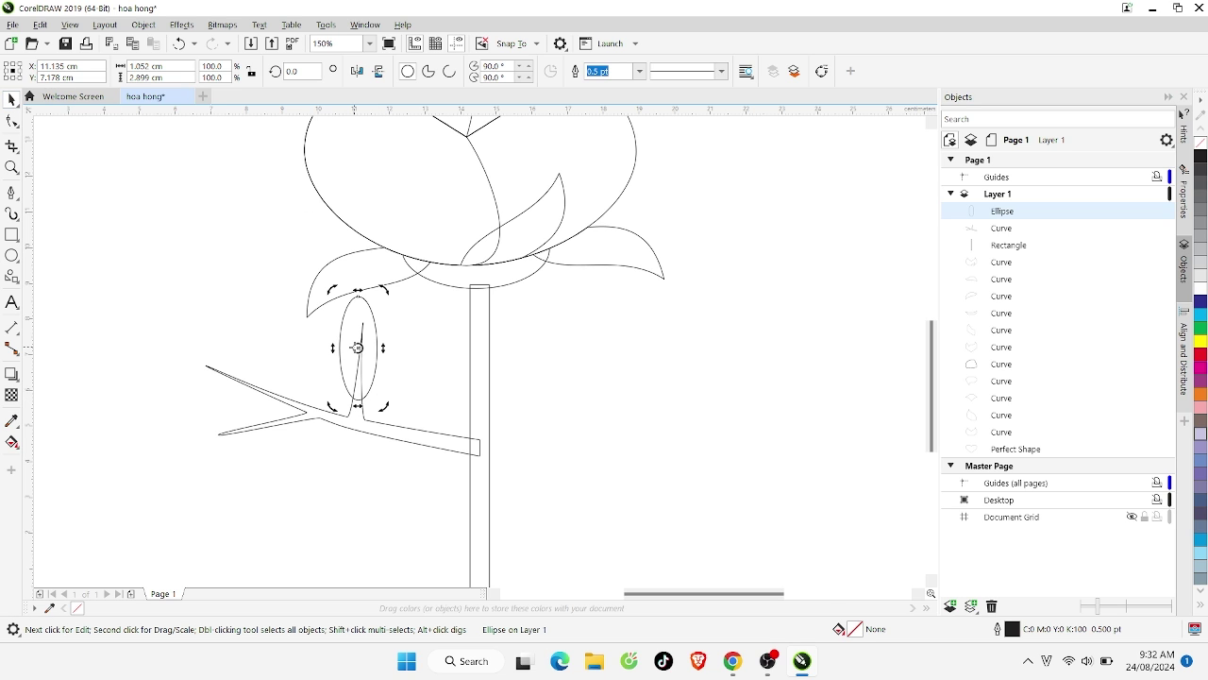
{"action": "left_click_drag", "start_coordinate": [387, 289], "coordinate": [397, 278]}
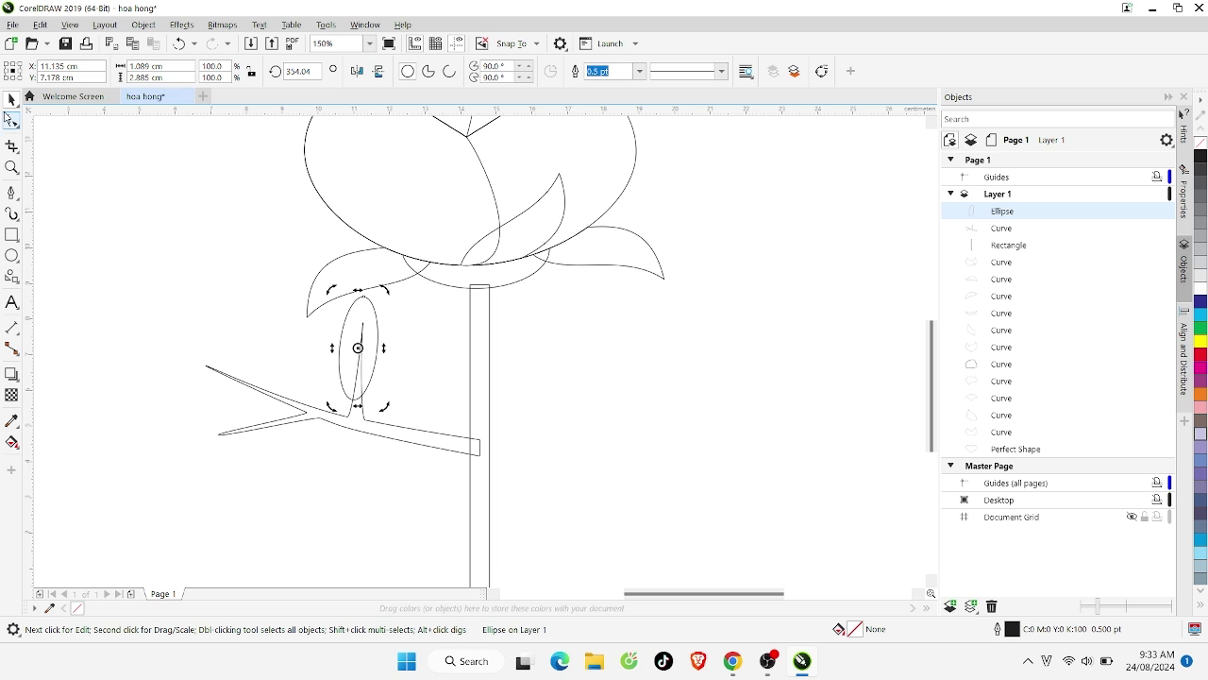
{"action": "left_click", "coordinate": [11, 121]}
{"action": "left_click", "coordinate": [19, 99]}
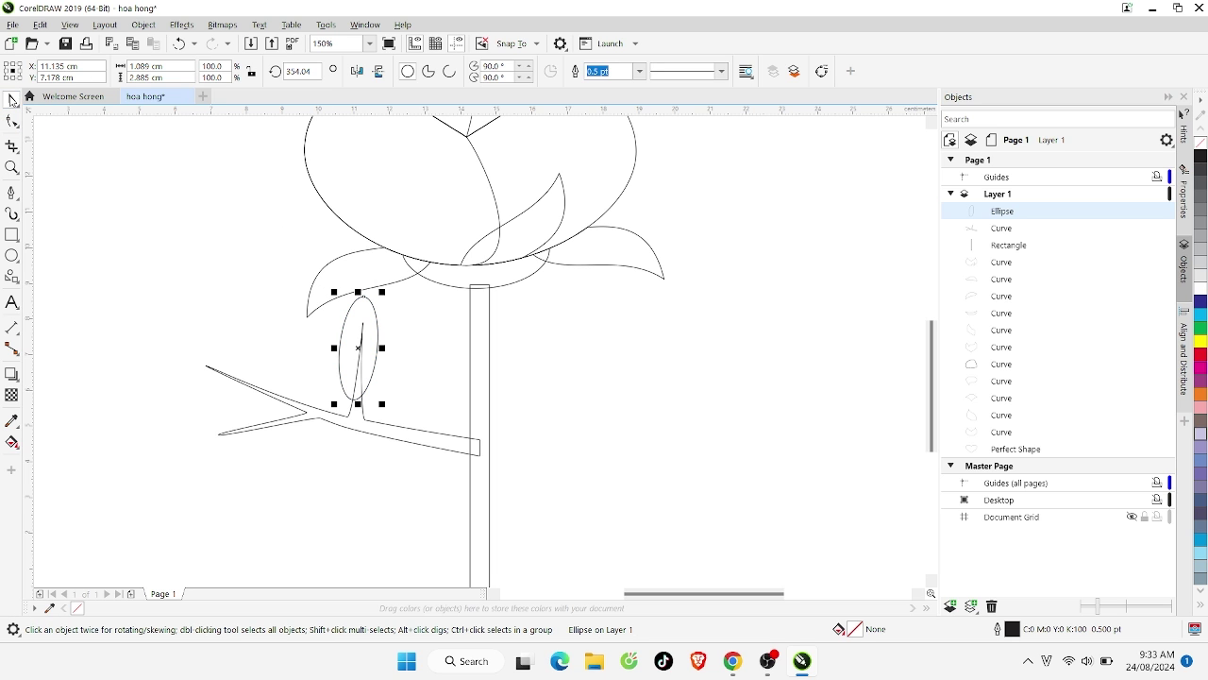
Convert the ellipse to curves and reshape it into a leaf by raising the top node, widening the sides and sharpening the tip
{"action": "left_click", "coordinate": [145, 25]}
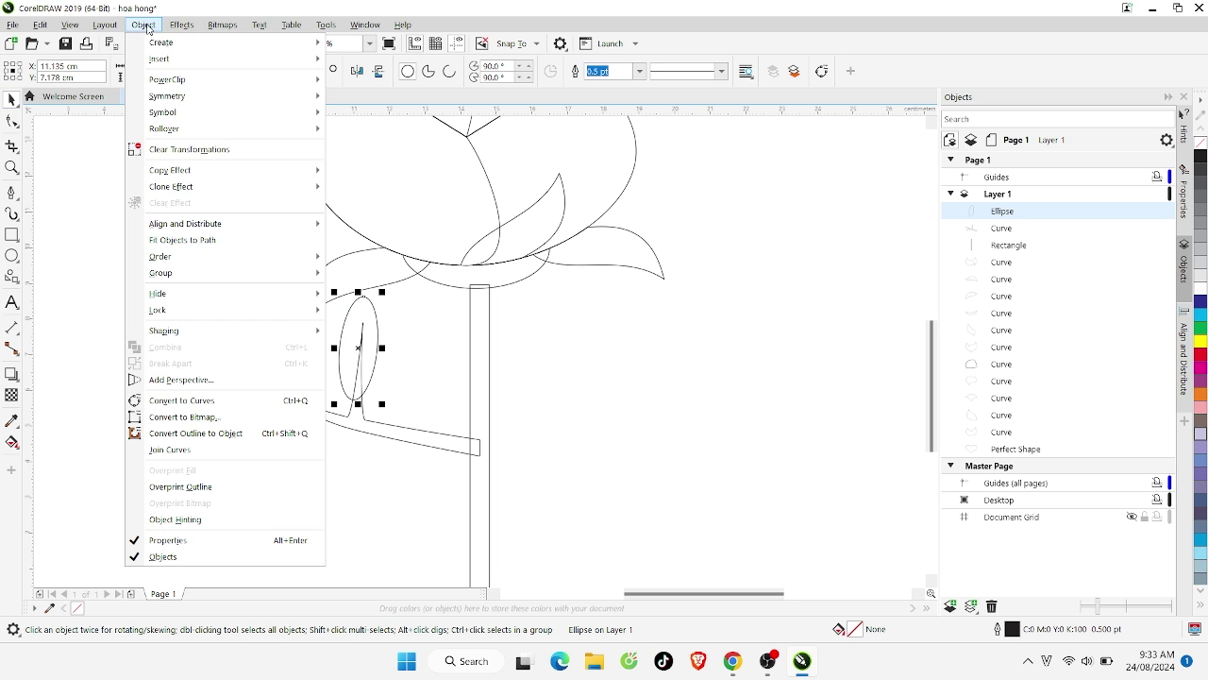
{"action": "left_click", "coordinate": [189, 403]}
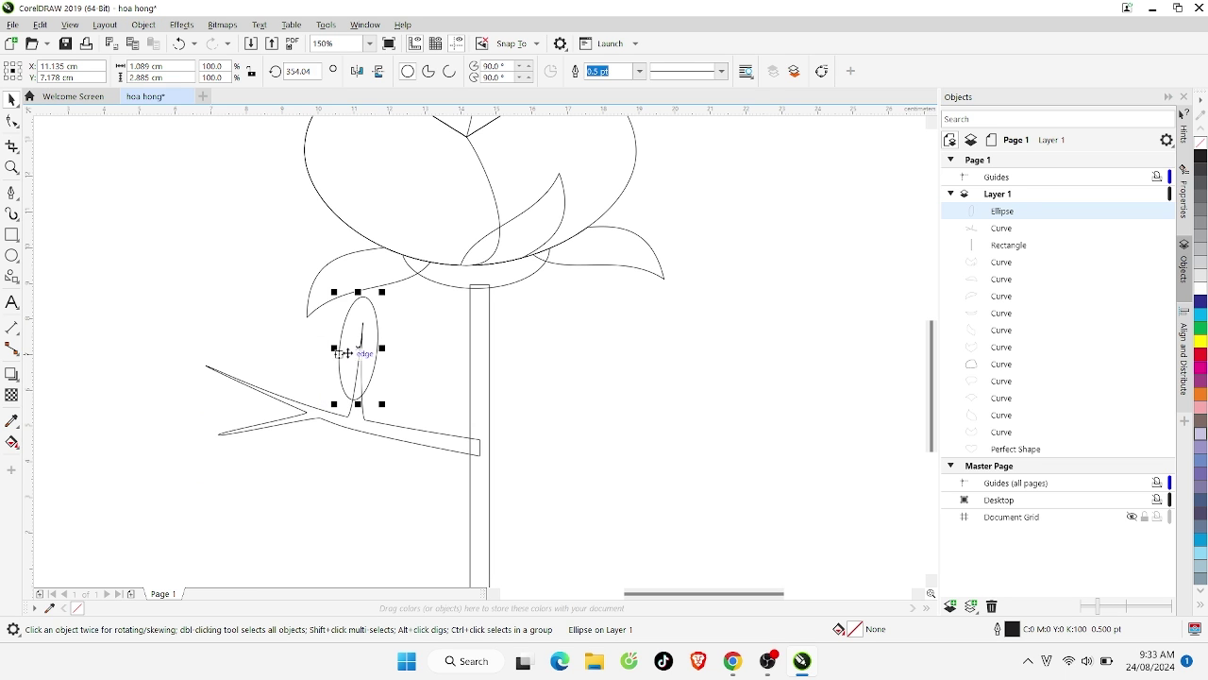
{"action": "left_click", "coordinate": [11, 121]}
{"action": "scroll", "coordinate": [336, 295], "scroll_direction": "up", "scroll_amount": 2}
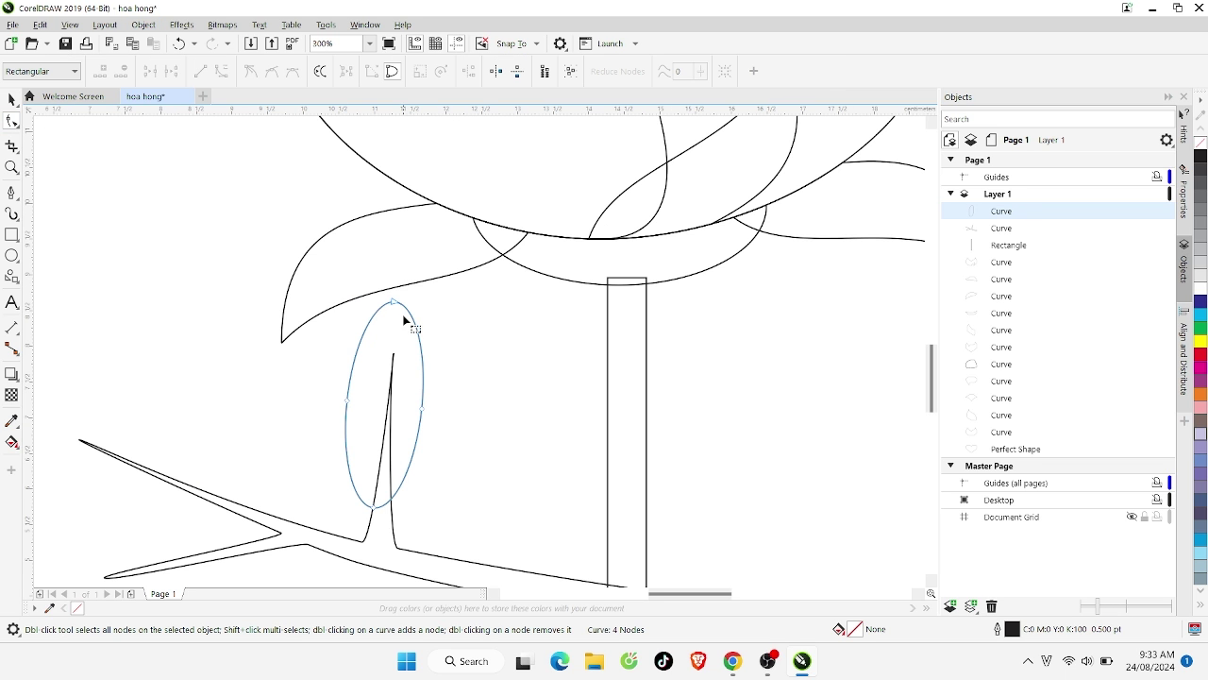
{"action": "left_click_drag", "start_coordinate": [396, 305], "coordinate": [397, 275]}
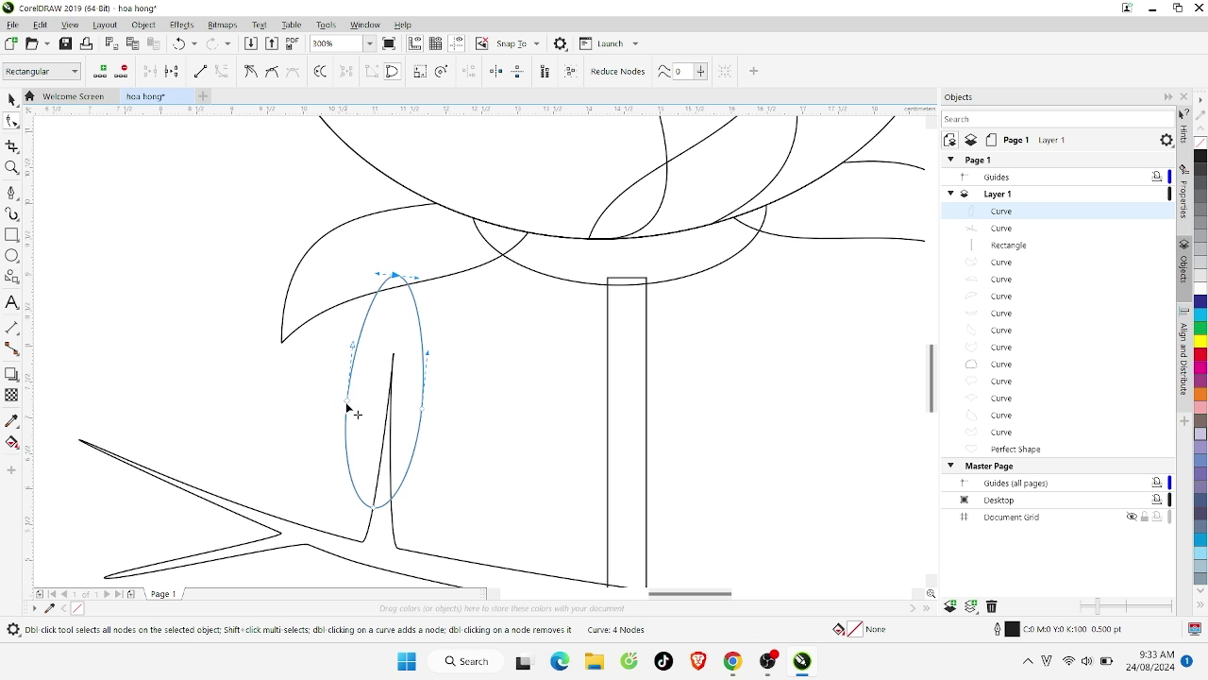
{"action": "left_click_drag", "start_coordinate": [347, 406], "coordinate": [340, 405]}
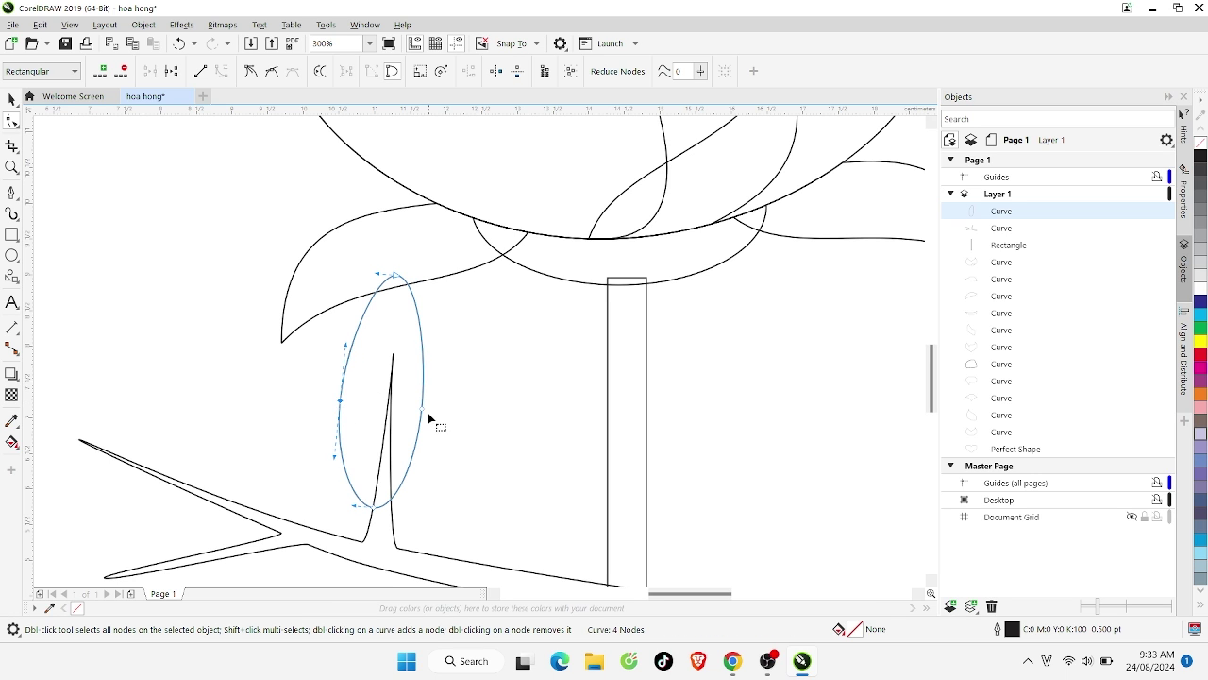
{"action": "left_click_drag", "start_coordinate": [424, 411], "coordinate": [436, 413]}
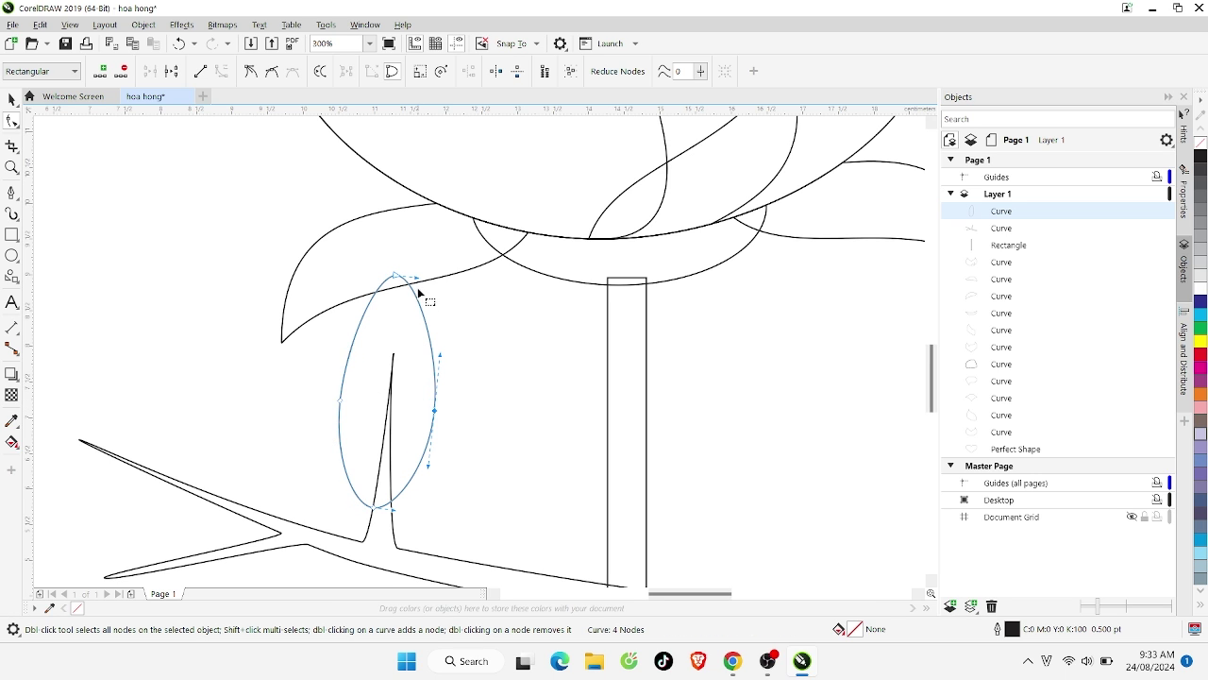
{"action": "left_click_drag", "start_coordinate": [418, 281], "coordinate": [396, 274]}
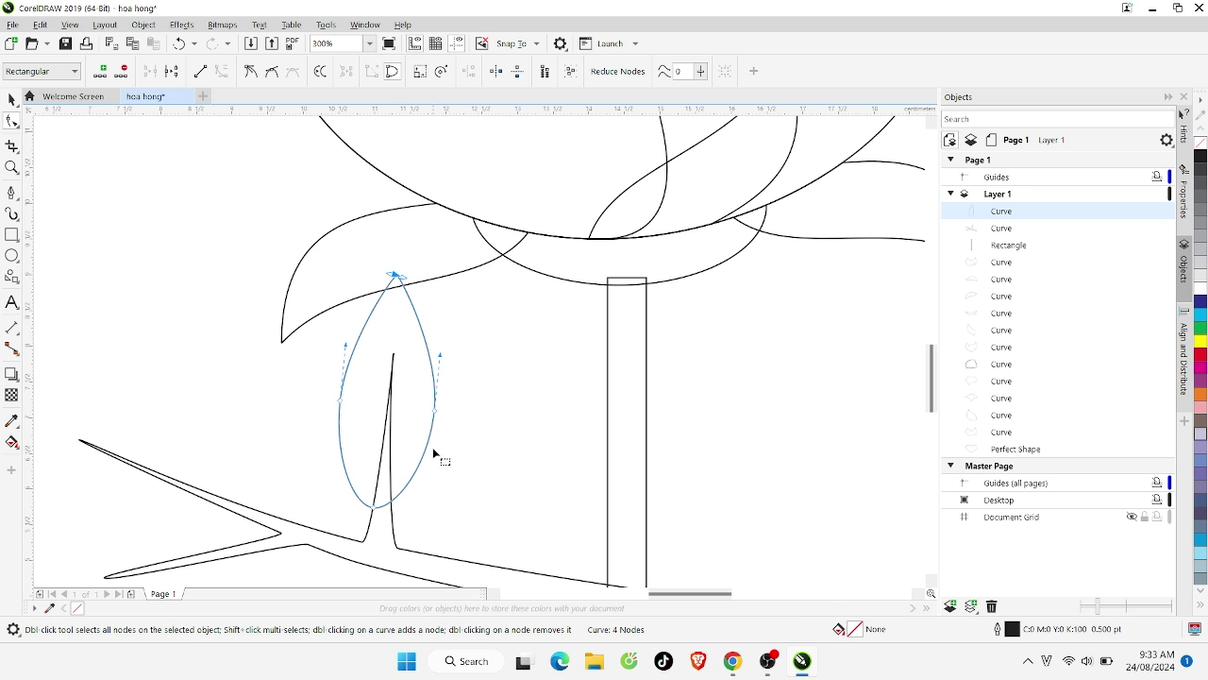
Shift the leaf's bottom node slightly down and right, and stretch the leaf to about 1.95 cm wide
{"action": "left_click_drag", "start_coordinate": [374, 508], "coordinate": [384, 517]}
{"action": "scroll", "coordinate": [427, 412], "scroll_direction": "down", "scroll_amount": 2}
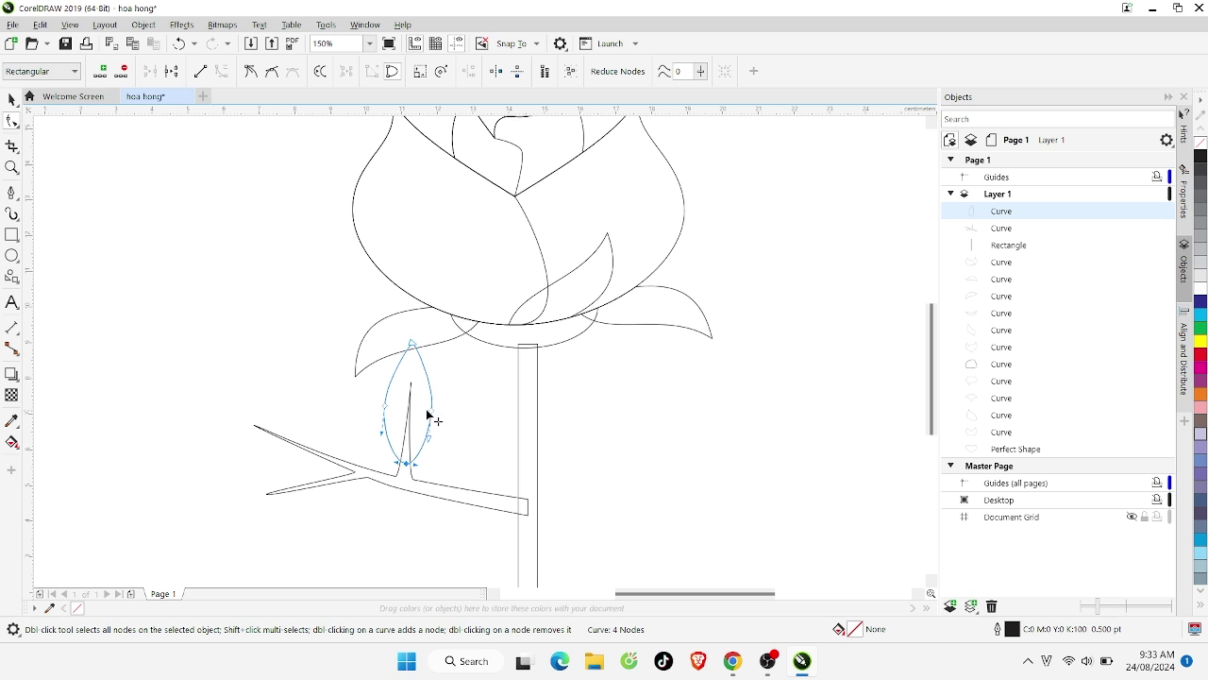
{"action": "left_click", "coordinate": [12, 99]}
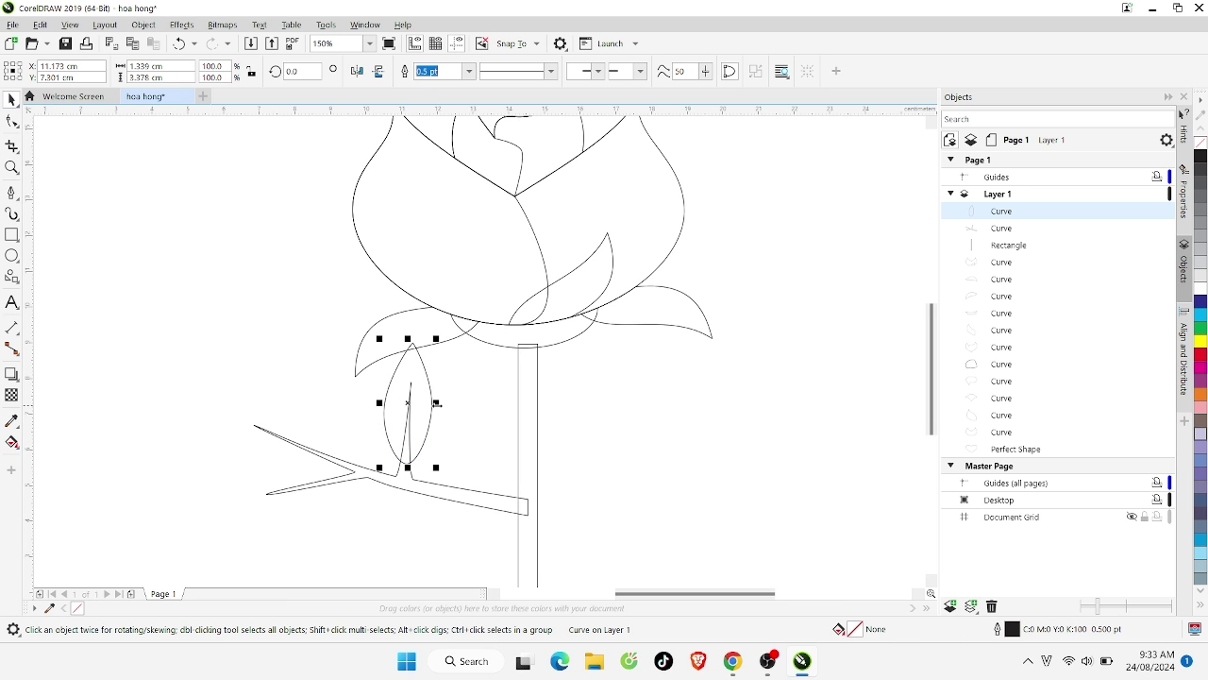
{"action": "left_click_drag", "start_coordinate": [437, 406], "coordinate": [447, 410]}
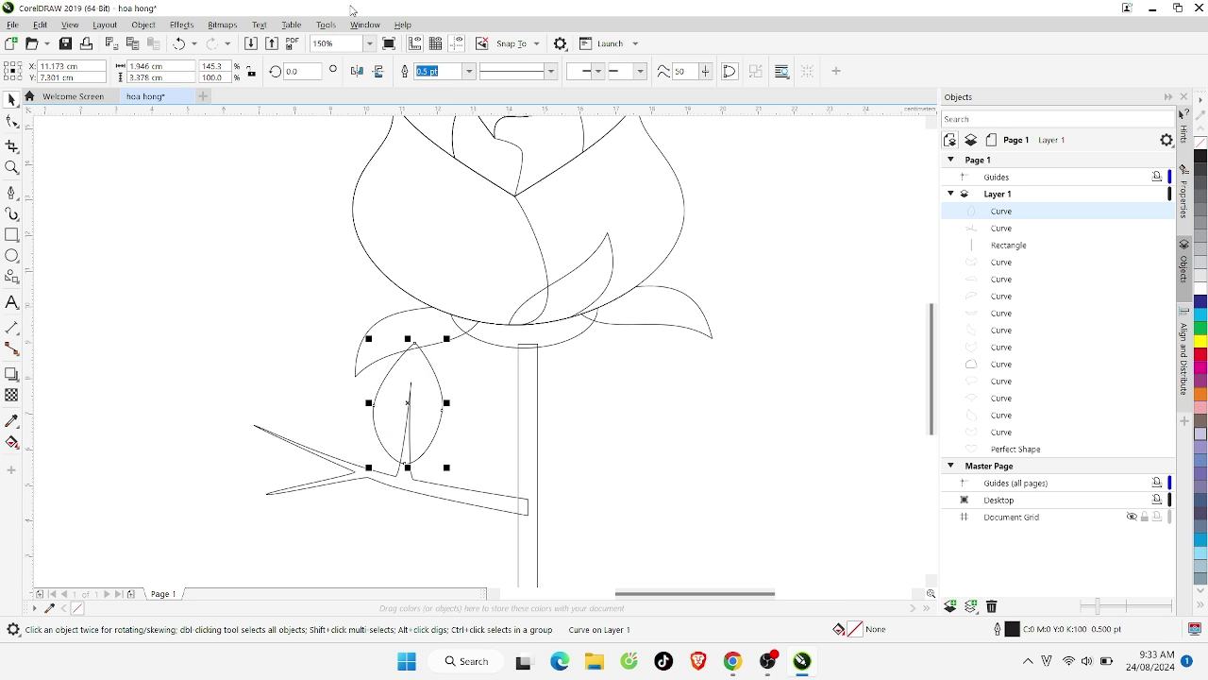
Apply a zipper distortion to the leaf over the upward twig, with amplitude 14 and frequency 19
{"action": "left_click", "coordinate": [17, 379]}
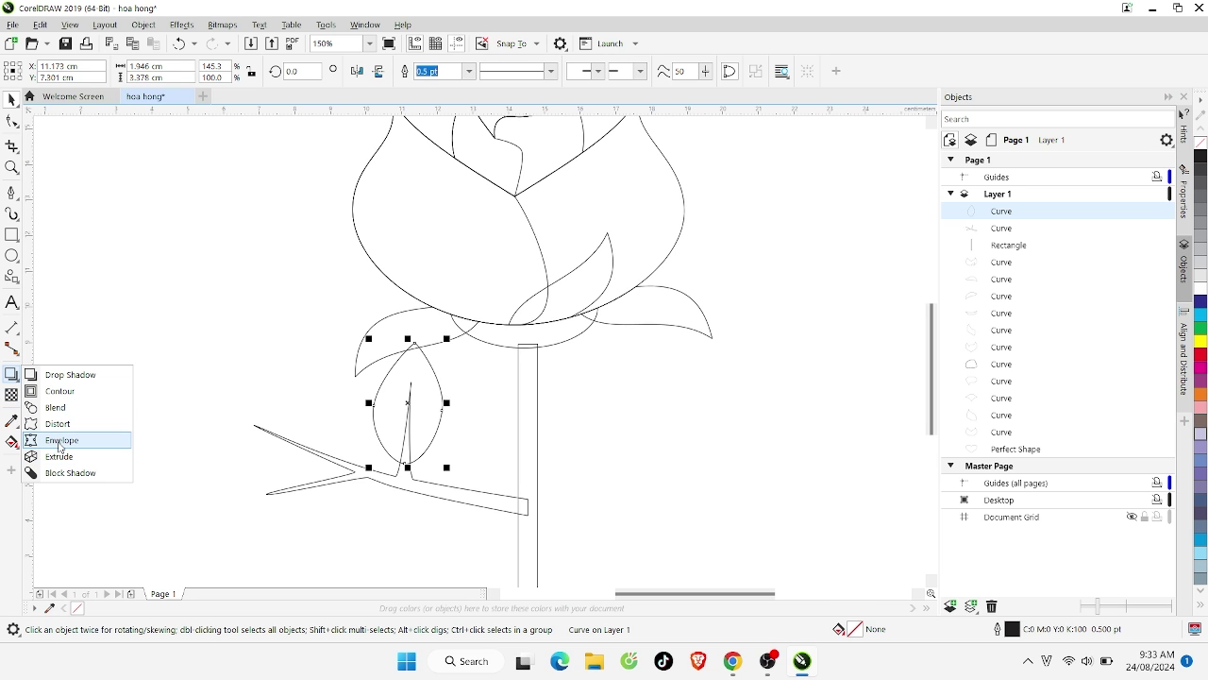
{"action": "left_click", "coordinate": [59, 424]}
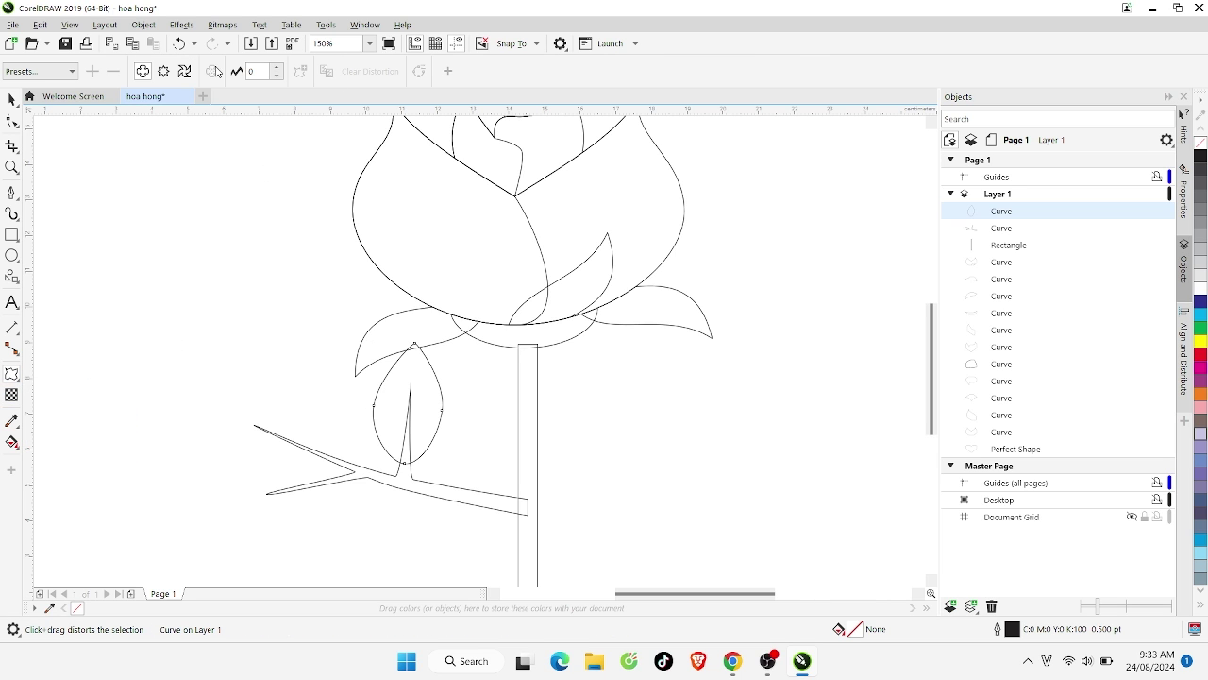
{"action": "left_click", "coordinate": [168, 73]}
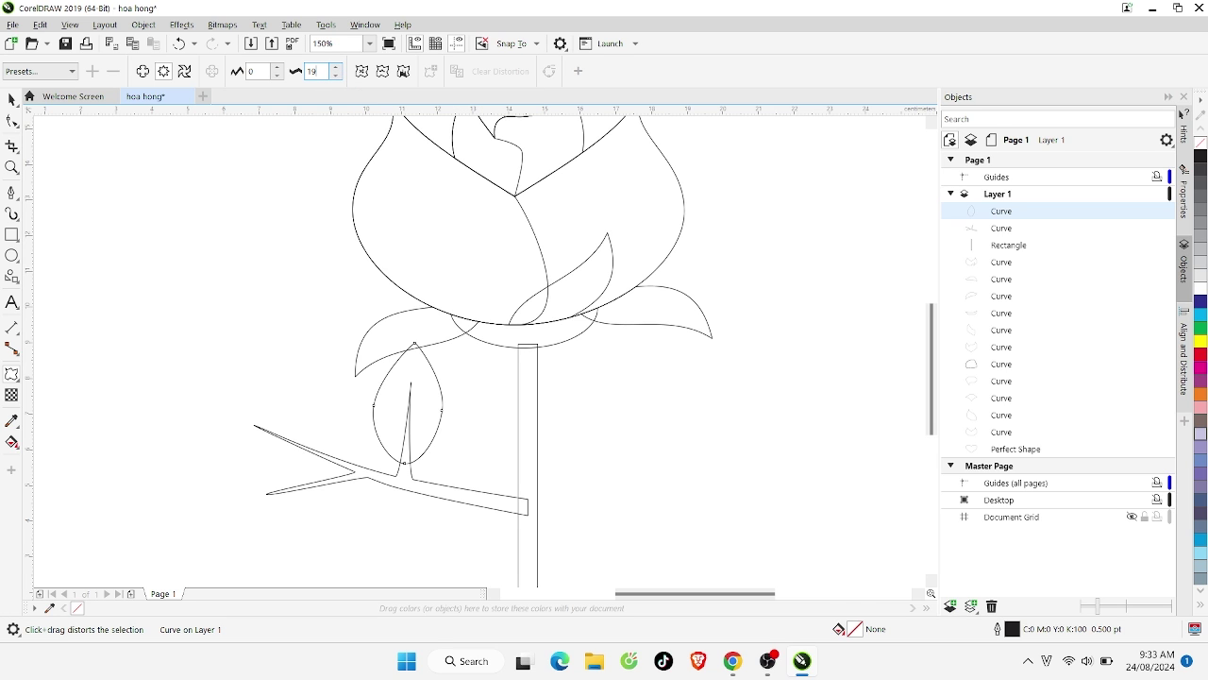
{"action": "key", "text": "Return"}
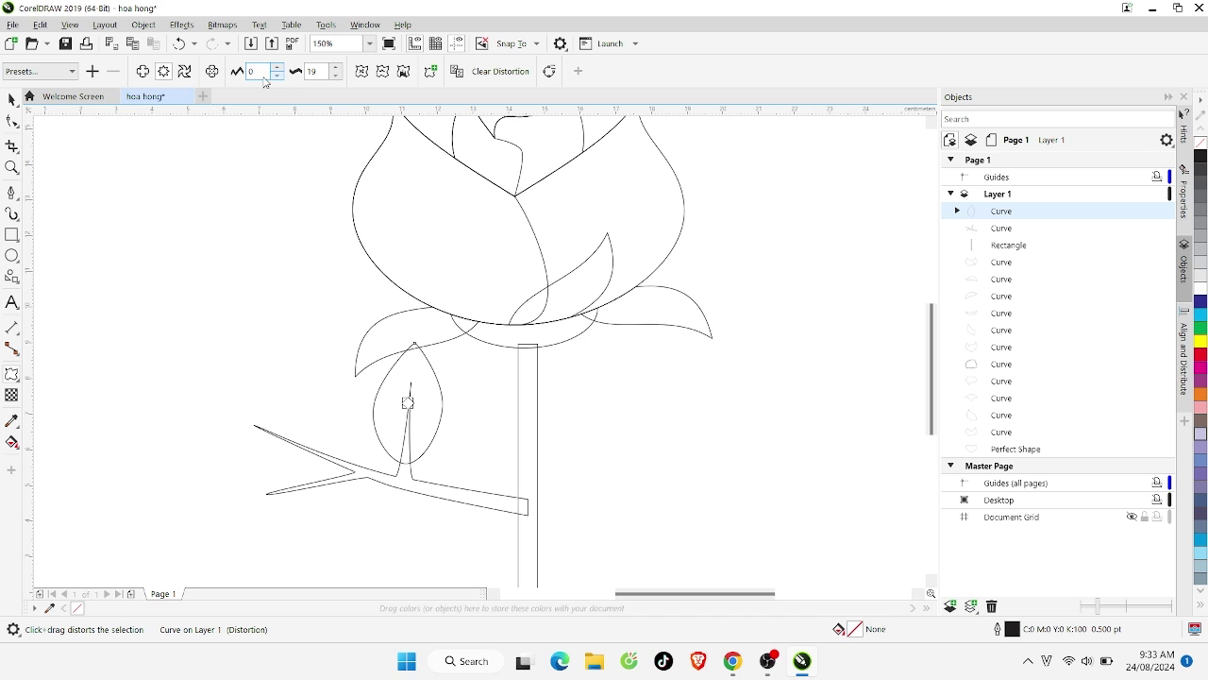
{"action": "type", "text": "1"}
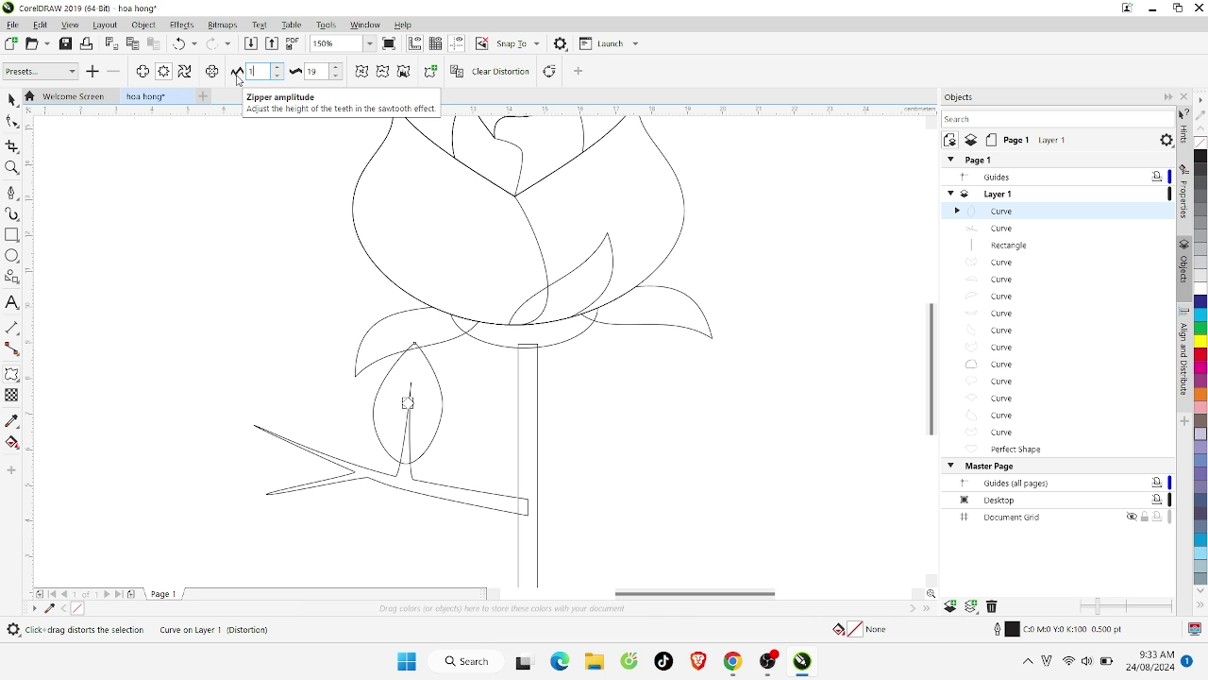
{"action": "type", "text": "4"}
{"action": "key", "text": "Return"}
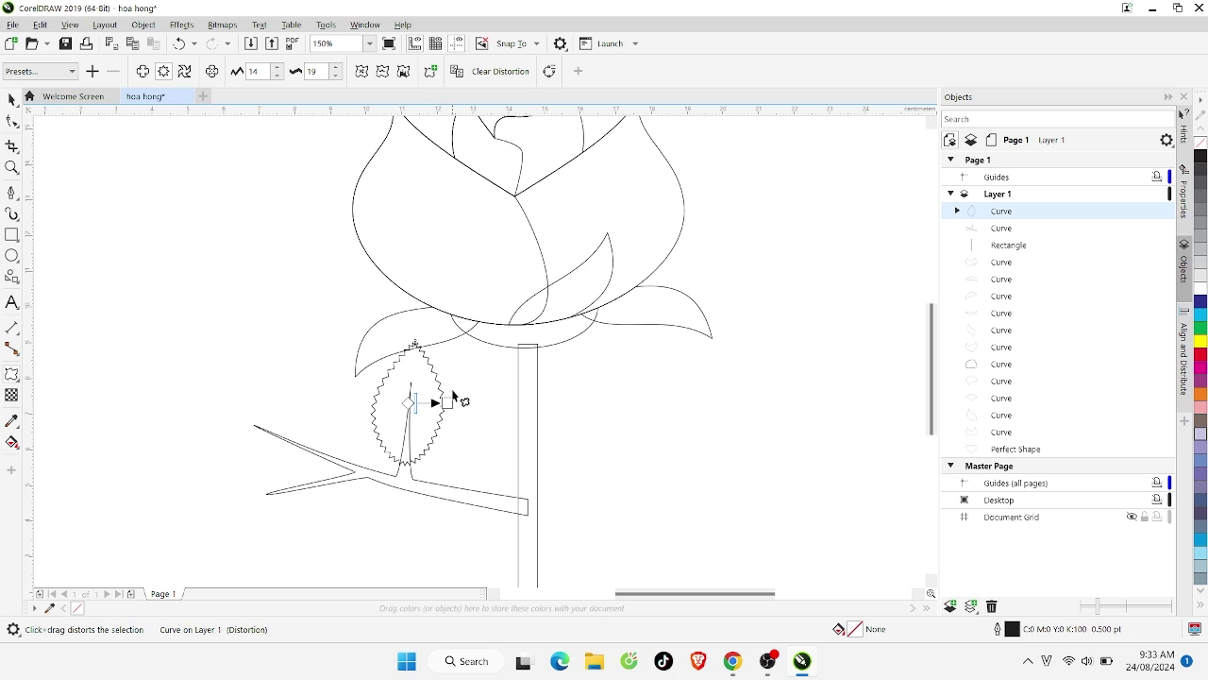
Try coarser and finer teeth on the leaf by lowering the zipper frequency to 9 and raising it to 28
{"action": "left_click", "coordinate": [335, 76]}
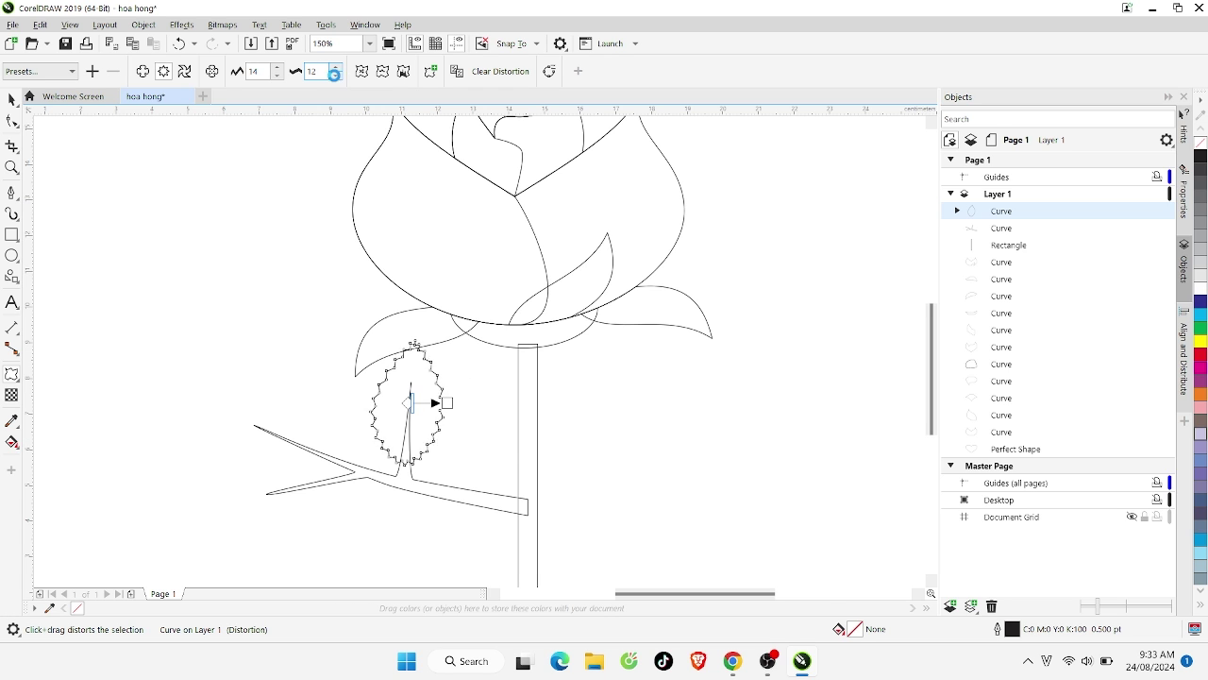
{"action": "left_click", "coordinate": [335, 76]}
{"action": "left_click", "coordinate": [335, 75]}
{"action": "left_click", "coordinate": [335, 76]}
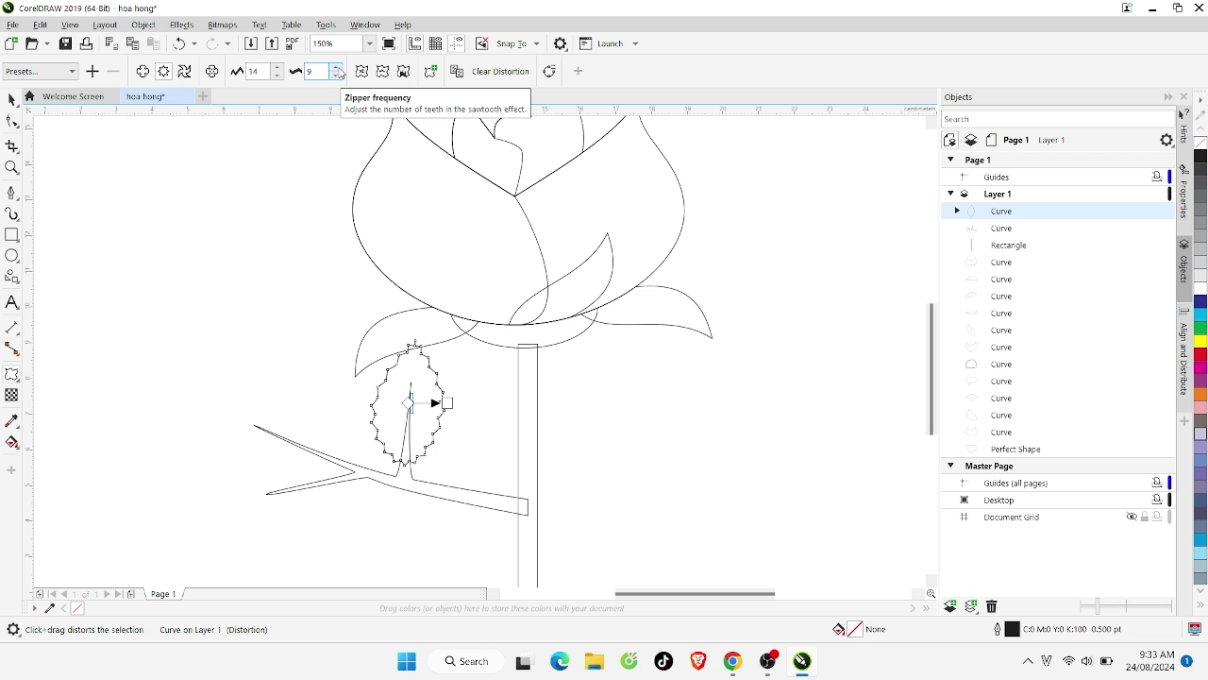
{"action": "left_click", "coordinate": [337, 68]}
{"action": "left_click", "coordinate": [337, 69]}
{"action": "left_click", "coordinate": [337, 69]}
{"action": "left_click", "coordinate": [337, 69]}
{"action": "left_click", "coordinate": [337, 69]}
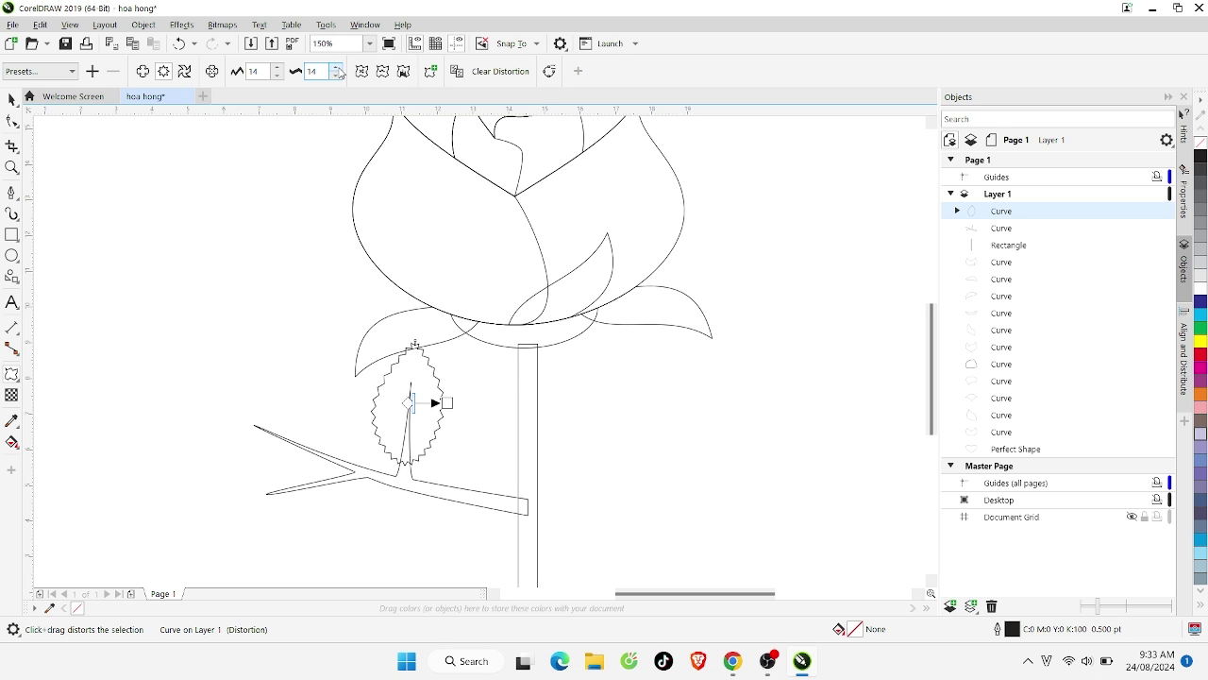
{"action": "left_click", "coordinate": [336, 69]}
{"action": "left_click", "coordinate": [337, 69]}
{"action": "left_click", "coordinate": [337, 69]}
{"action": "left_click", "coordinate": [337, 68]}
{"action": "left_click", "coordinate": [337, 69]}
{"action": "left_click", "coordinate": [337, 69]}
{"action": "left_click", "coordinate": [337, 69]}
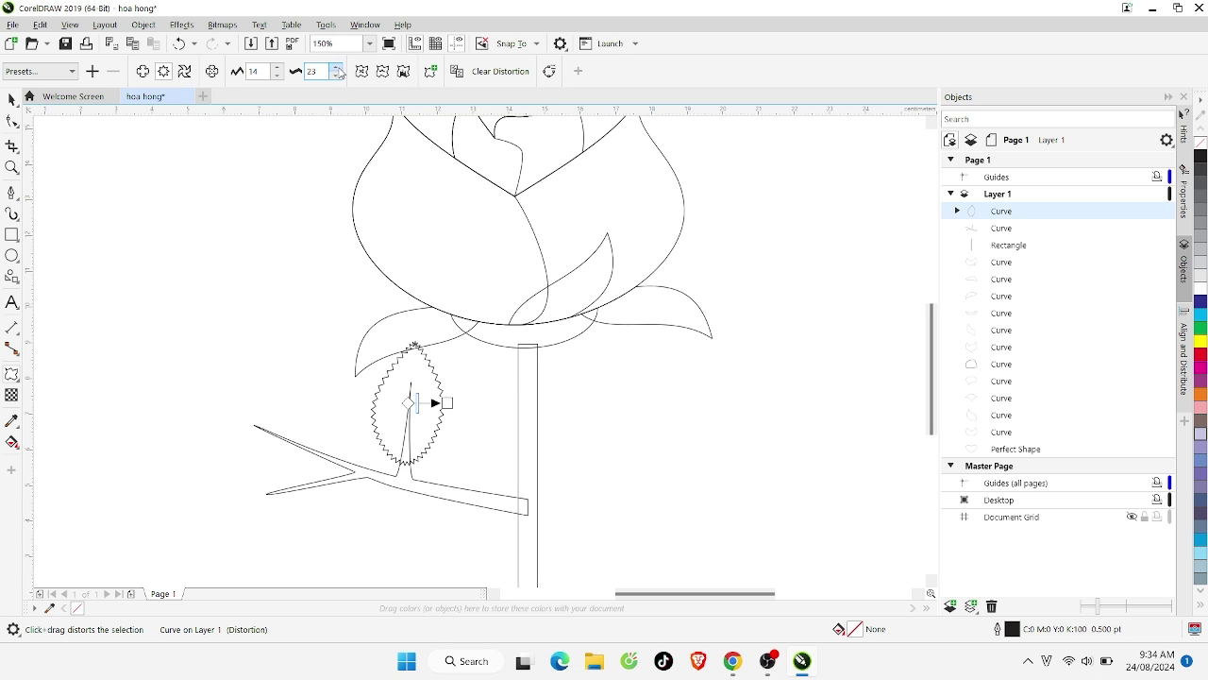
{"action": "left_click", "coordinate": [337, 69]}
{"action": "left_click", "coordinate": [337, 68]}
{"action": "left_click", "coordinate": [337, 69]}
{"action": "left_click", "coordinate": [337, 69]}
{"action": "left_click", "coordinate": [337, 69]}
{"action": "left_click", "coordinate": [337, 69]}
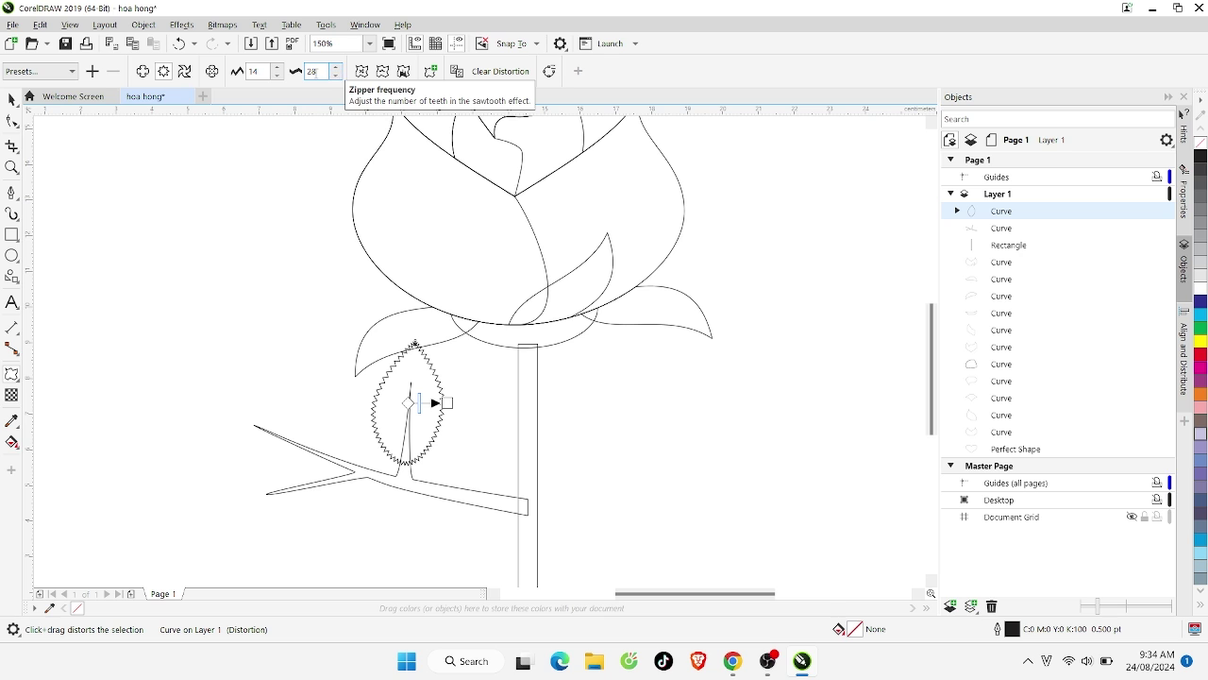
Set the leaf's zipper amplitude to 22
{"action": "left_click", "coordinate": [278, 68]}
{"action": "left_click", "coordinate": [278, 68]}
{"action": "left_click", "coordinate": [277, 67]}
{"action": "left_click", "coordinate": [277, 68]}
{"action": "left_click", "coordinate": [278, 68]}
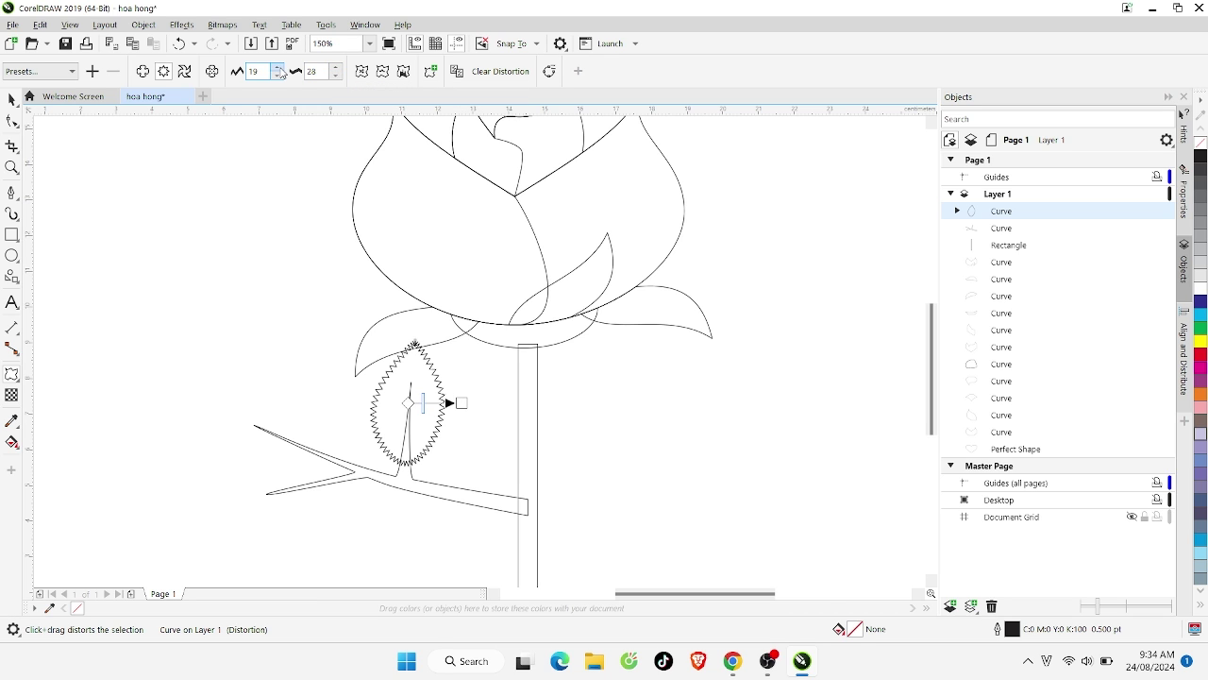
{"action": "left_click", "coordinate": [278, 68]}
{"action": "left_click", "coordinate": [278, 68]}
{"action": "left_click", "coordinate": [278, 68]}
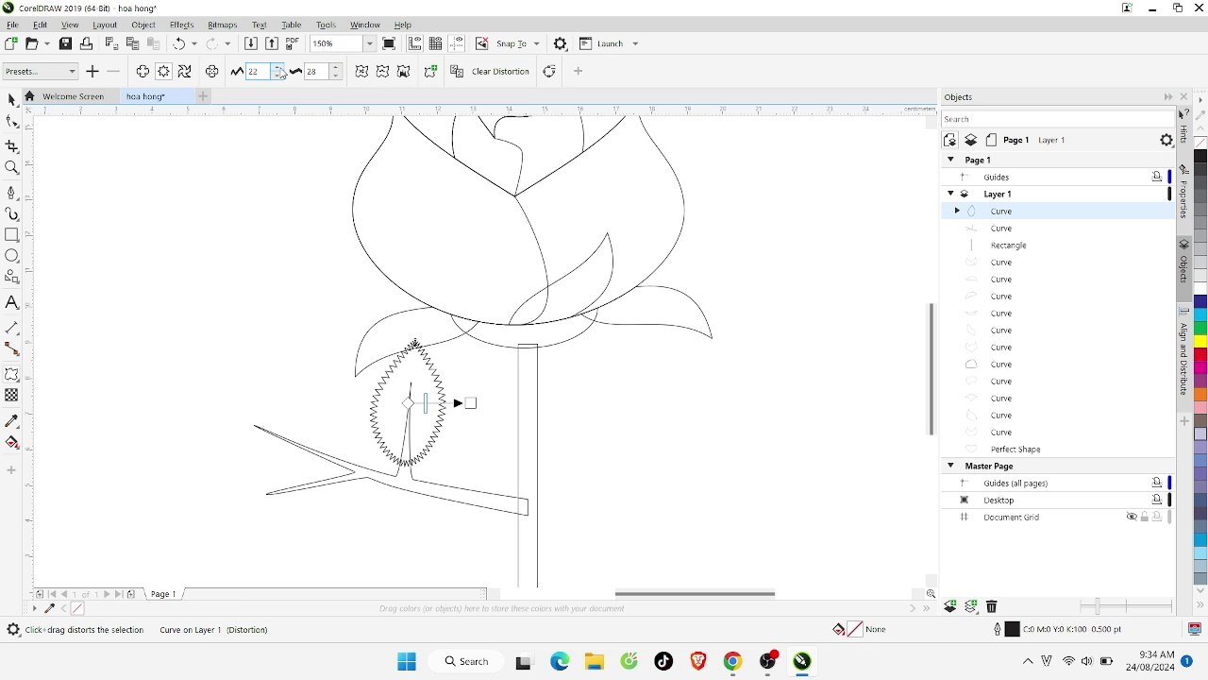
Lower the leaf's zipper frequency to 1
{"action": "left_click", "coordinate": [337, 77]}
{"action": "left_click", "coordinate": [337, 77]}
{"action": "left_click", "coordinate": [337, 77]}
{"action": "left_click", "coordinate": [337, 77]}
{"action": "left_click", "coordinate": [337, 77]}
{"action": "left_click", "coordinate": [337, 77]}
{"action": "left_click", "coordinate": [337, 78]}
{"action": "left_click", "coordinate": [337, 77]}
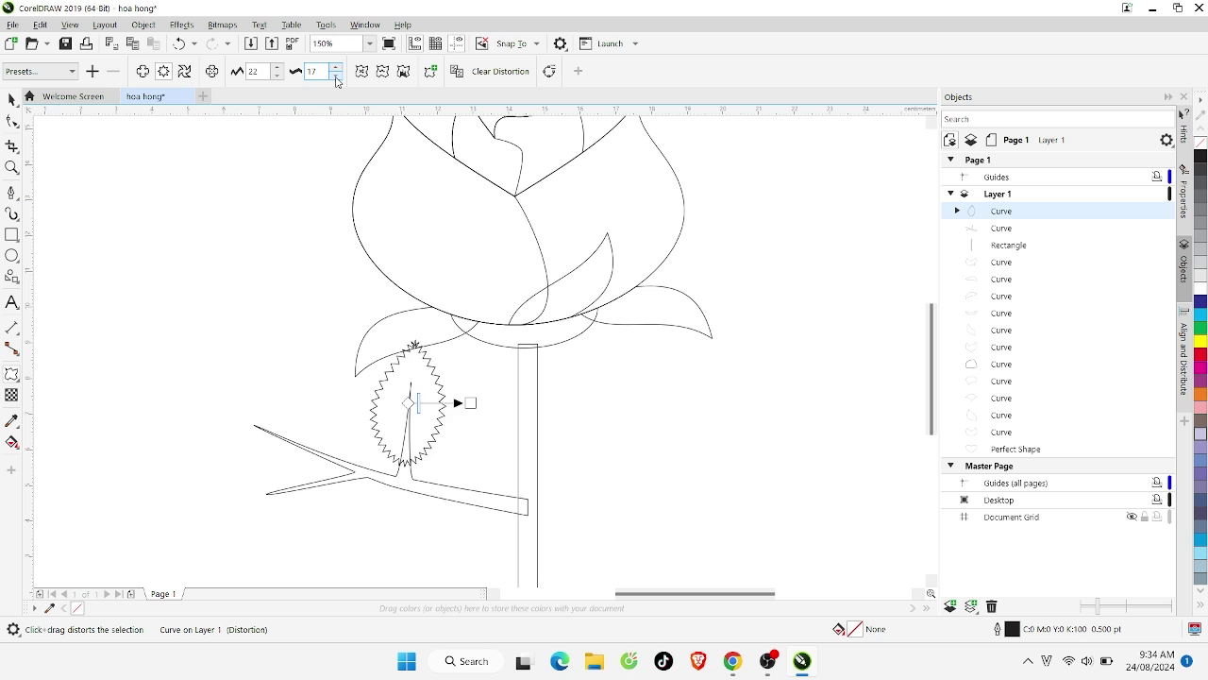
{"action": "left_click", "coordinate": [337, 78]}
{"action": "left_click", "coordinate": [337, 78]}
{"action": "left_click", "coordinate": [337, 78]}
{"action": "left_click", "coordinate": [337, 77]}
{"action": "left_click", "coordinate": [337, 77]}
{"action": "left_click", "coordinate": [337, 78]}
{"action": "left_click", "coordinate": [337, 78]}
{"action": "left_click", "coordinate": [337, 77]}
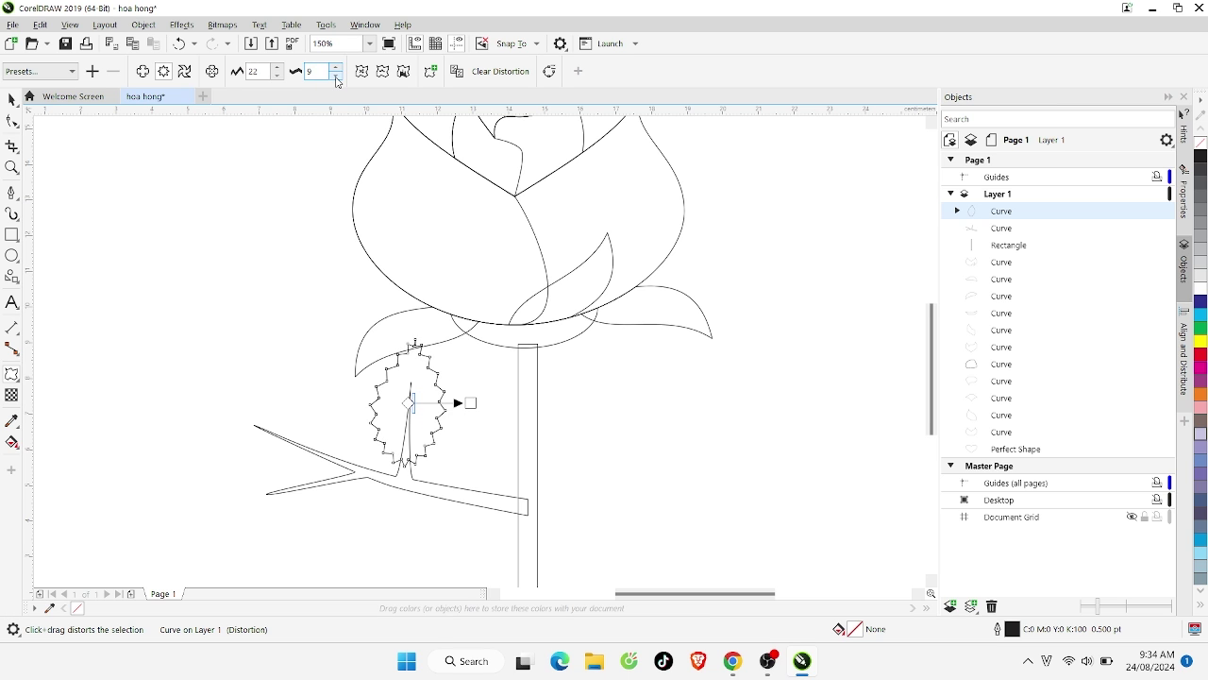
{"action": "left_click", "coordinate": [337, 77]}
{"action": "left_click", "coordinate": [337, 77]}
{"action": "left_click", "coordinate": [337, 78]}
{"action": "left_click", "coordinate": [337, 77]}
{"action": "left_click", "coordinate": [337, 78]}
{"action": "left_click", "coordinate": [337, 77]}
{"action": "left_click", "coordinate": [337, 77]}
{"action": "left_click", "coordinate": [337, 78]}
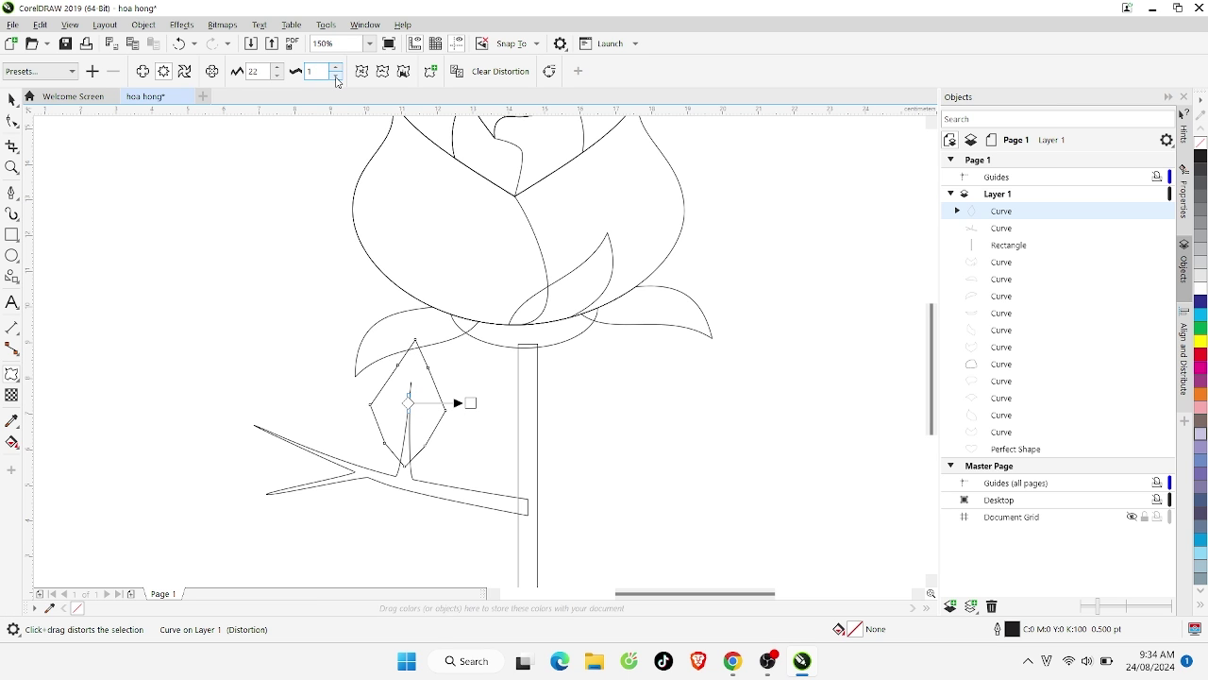
Try a zipper frequency of 8 on the leaf and inspect its tip up close
{"action": "left_click", "coordinate": [336, 70]}
{"action": "left_click", "coordinate": [335, 70]}
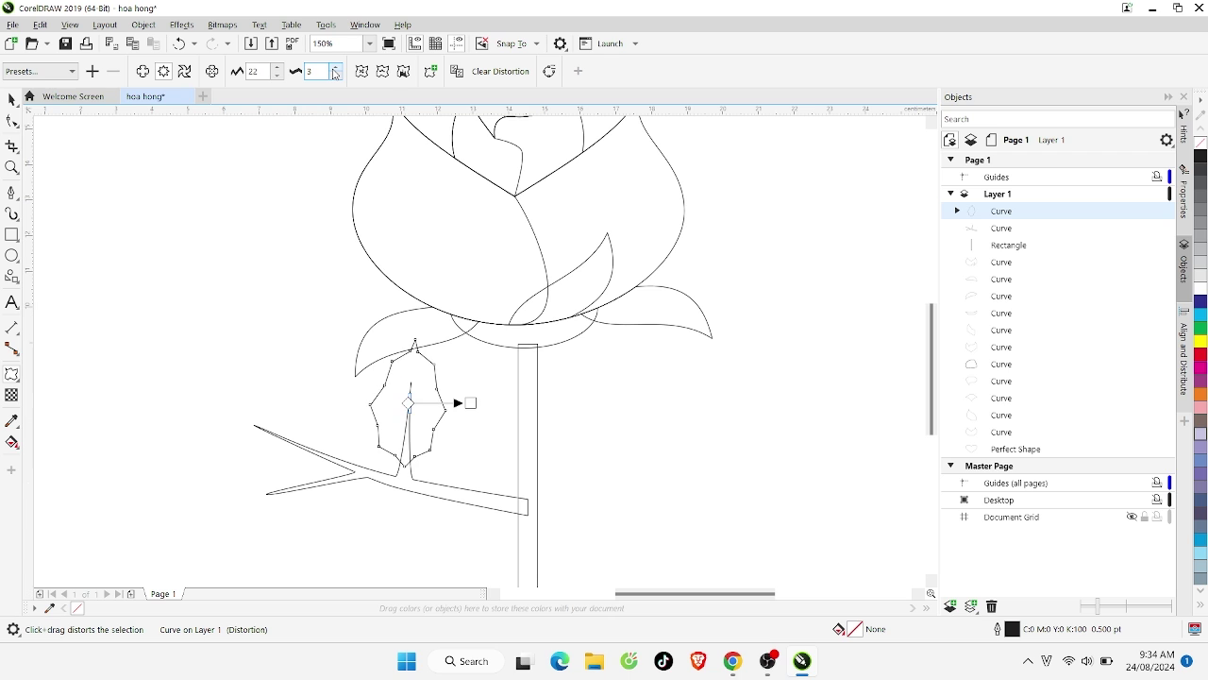
{"action": "left_click", "coordinate": [335, 70]}
{"action": "left_click", "coordinate": [336, 70]}
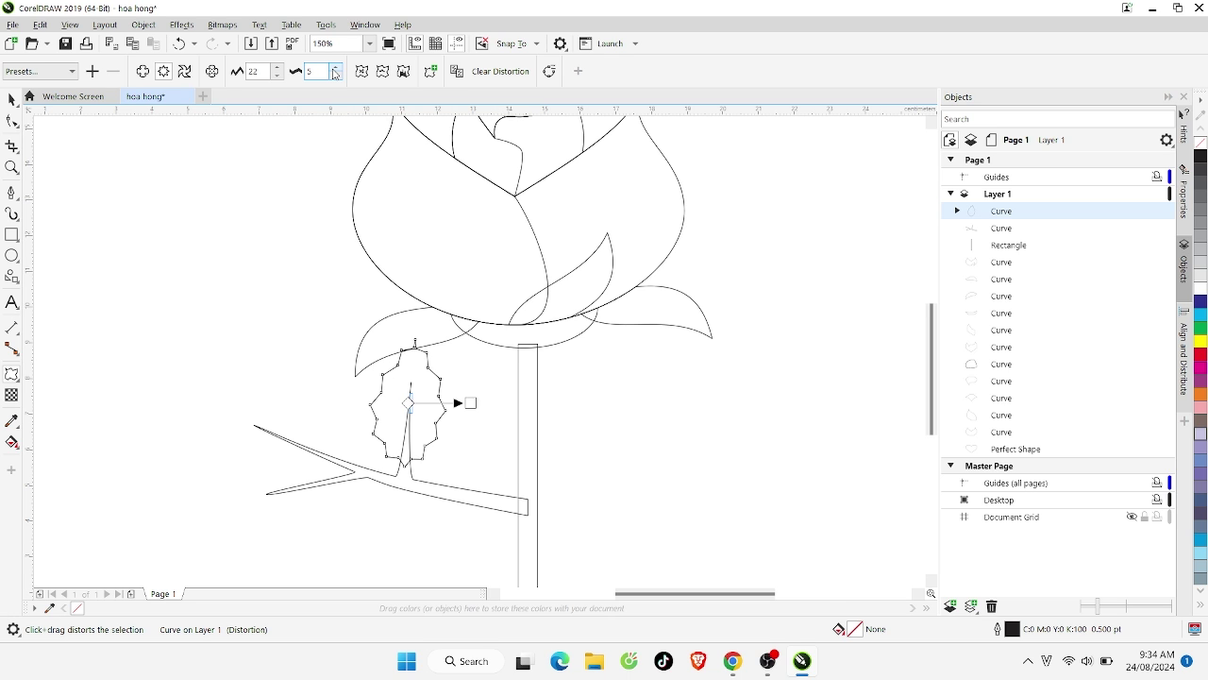
{"action": "left_click", "coordinate": [335, 70]}
{"action": "left_click", "coordinate": [335, 70]}
{"action": "left_click", "coordinate": [335, 70]}
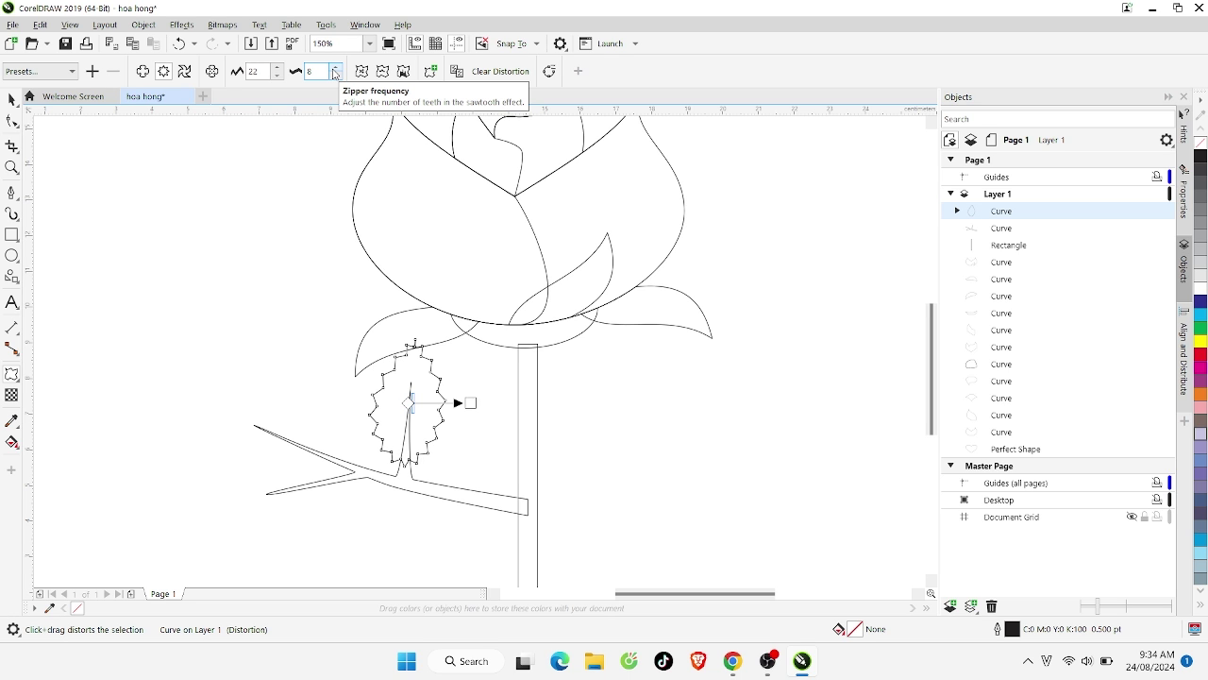
{"action": "left_click", "coordinate": [12, 121]}
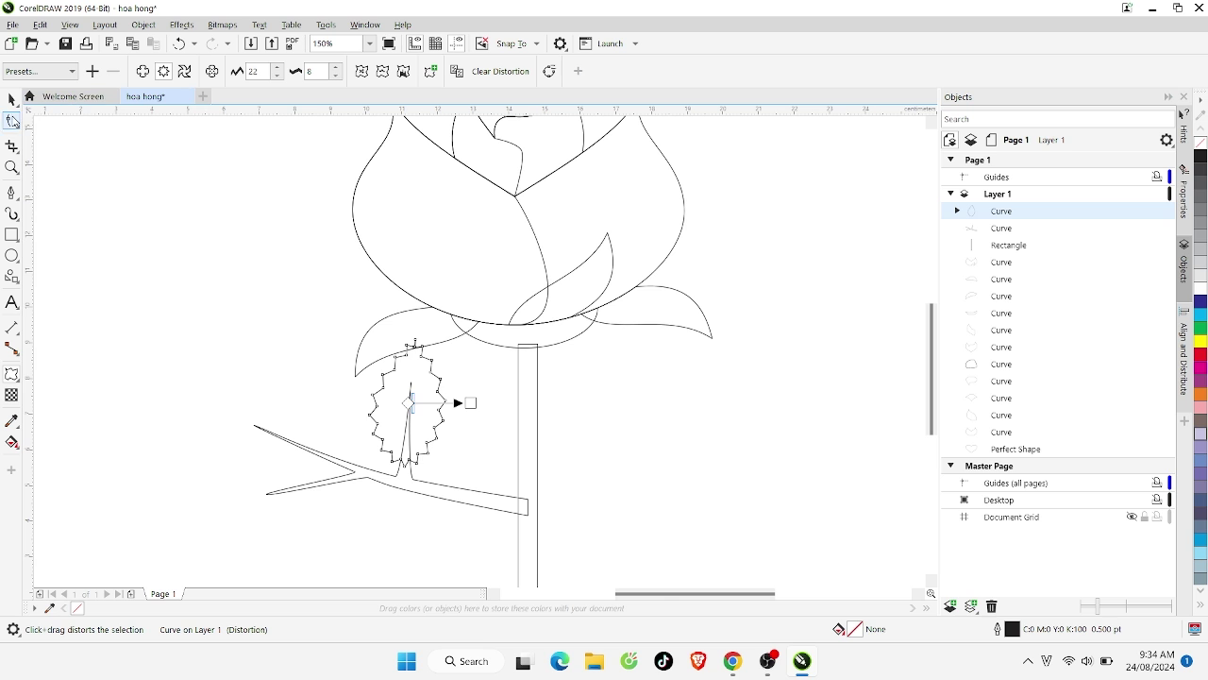
{"action": "key", "text": "Escape"}
{"action": "scroll", "coordinate": [413, 340], "scroll_direction": "up", "scroll_amount": 2}
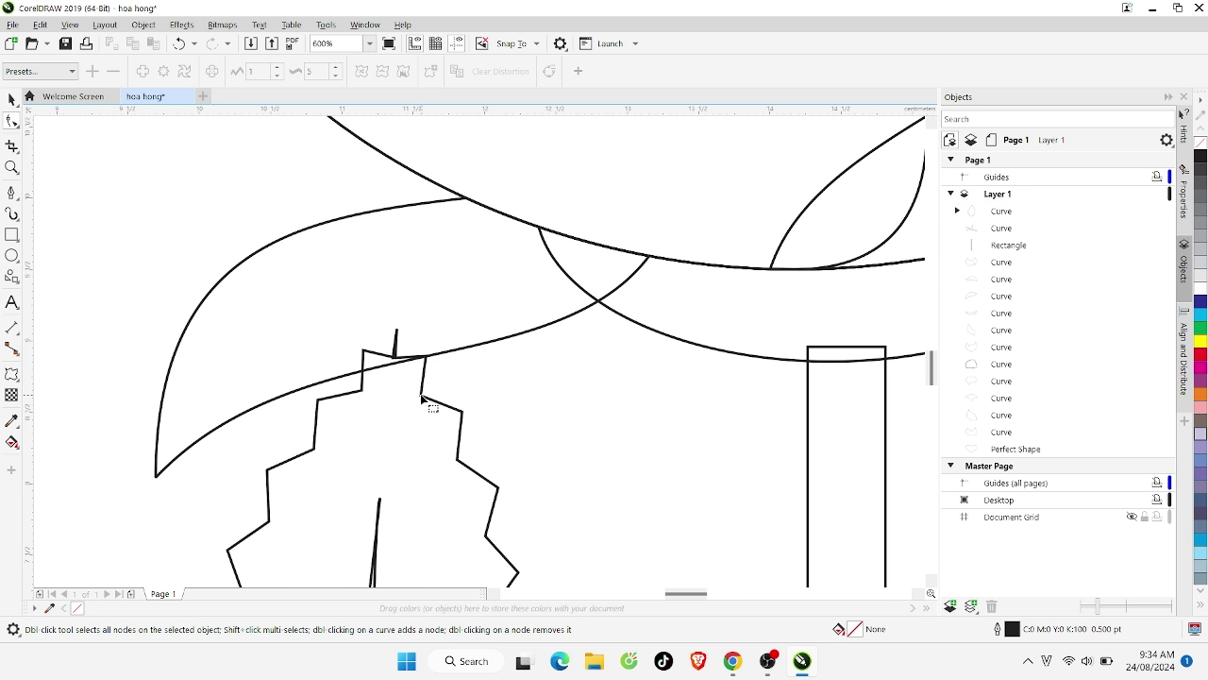
{"action": "left_click", "coordinate": [11, 99]}
{"action": "scroll", "coordinate": [380, 277], "scroll_direction": "down", "scroll_amount": 2}
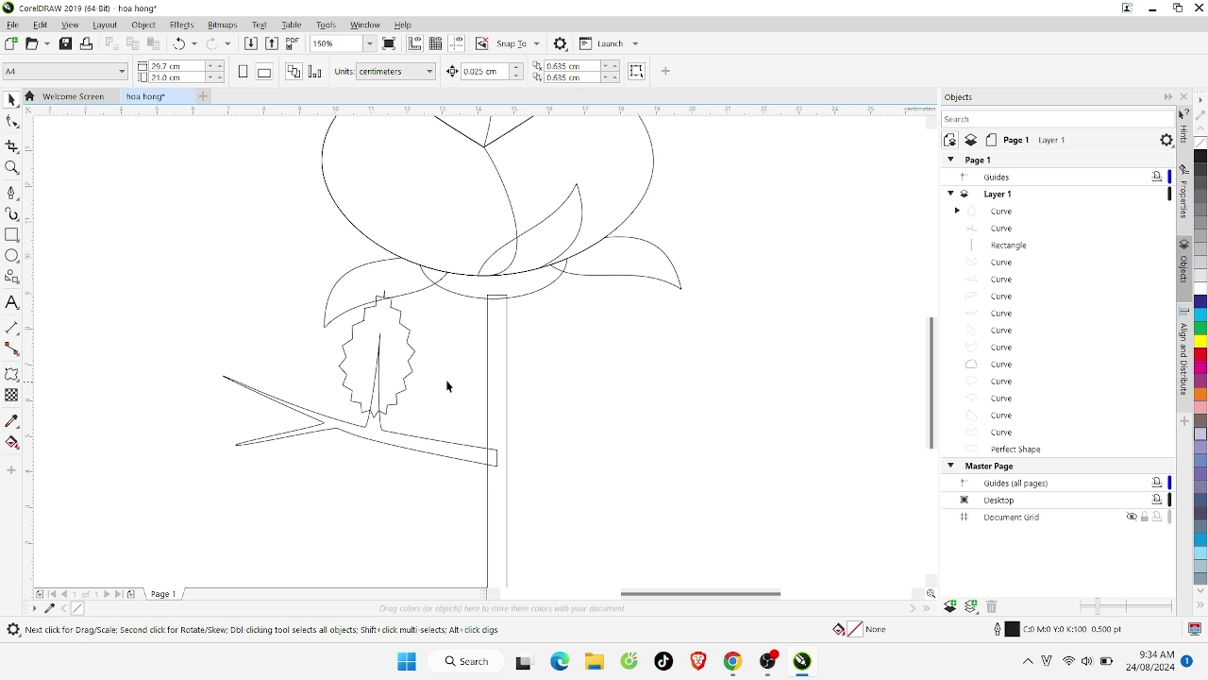
Set the zipper frequency of the leaf over the upward twig to 18
{"action": "left_click", "coordinate": [409, 337]}
{"action": "left_click", "coordinate": [11, 375]}
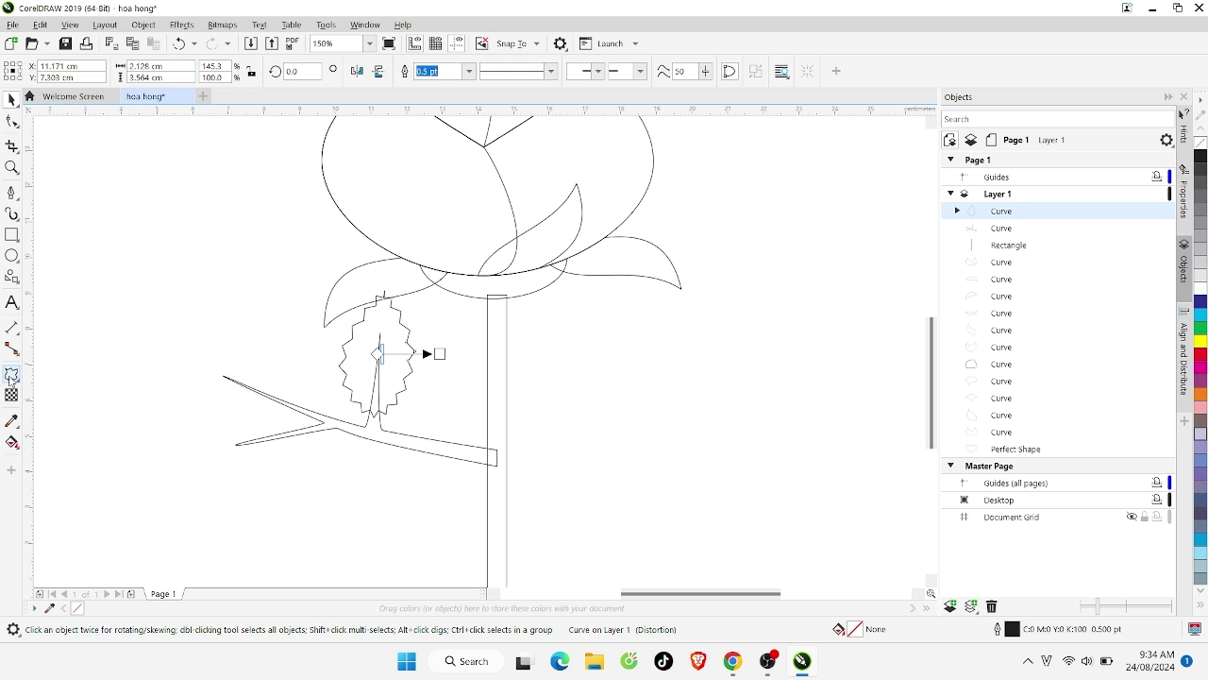
{"action": "scroll", "coordinate": [337, 71], "scroll_direction": "up", "scroll_amount": 9}
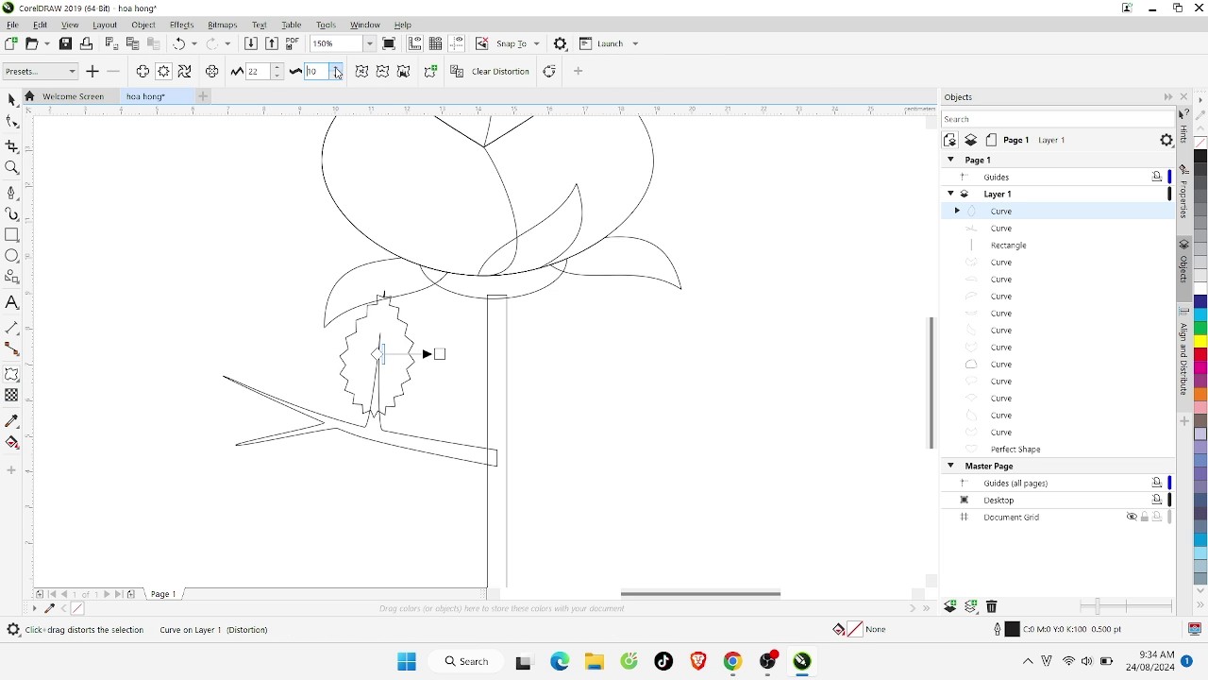
{"action": "scroll", "coordinate": [337, 72], "scroll_direction": "up", "scroll_amount": 1}
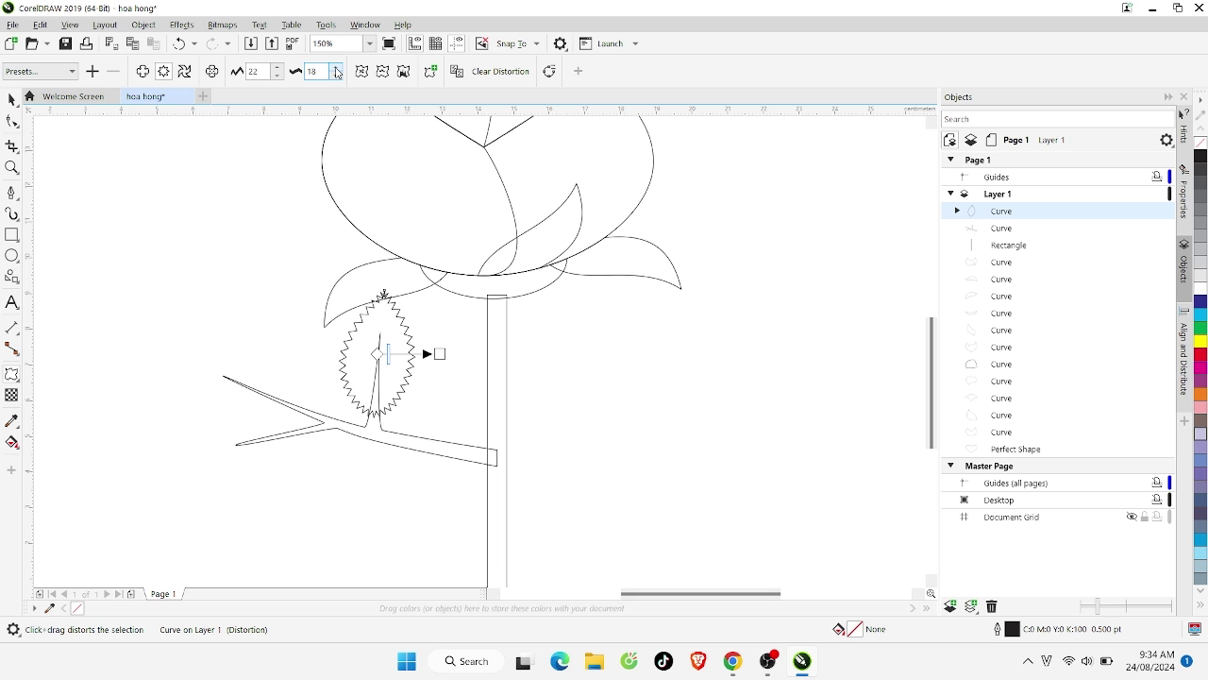
{"action": "left_click", "coordinate": [11, 99]}
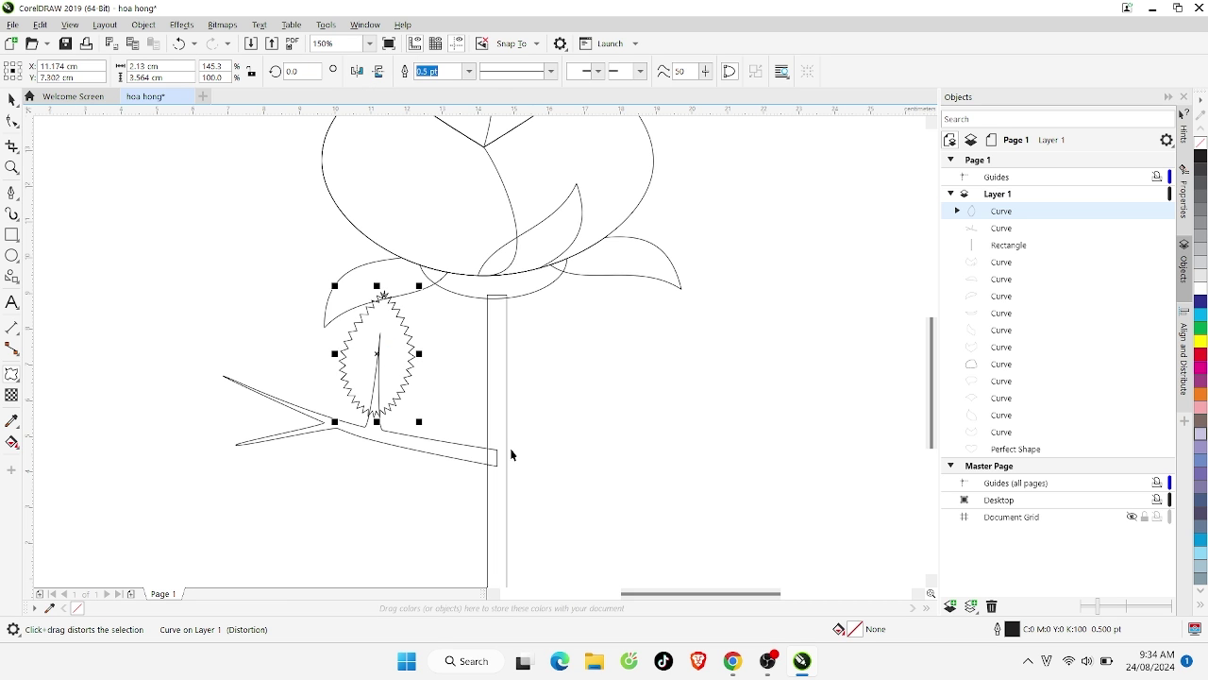
{"action": "left_click", "coordinate": [544, 437]}
{"action": "left_click", "coordinate": [409, 381]}
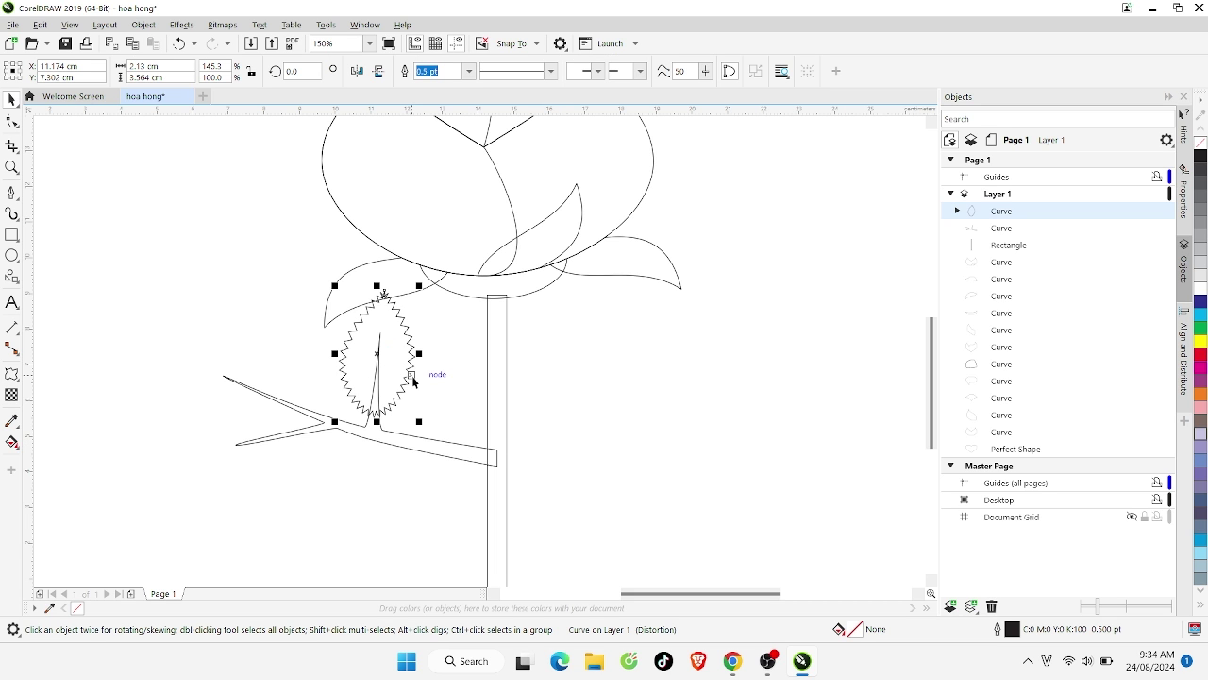
Move the serrated leaf's rotation centre down to its base
{"action": "left_click", "coordinate": [374, 356]}
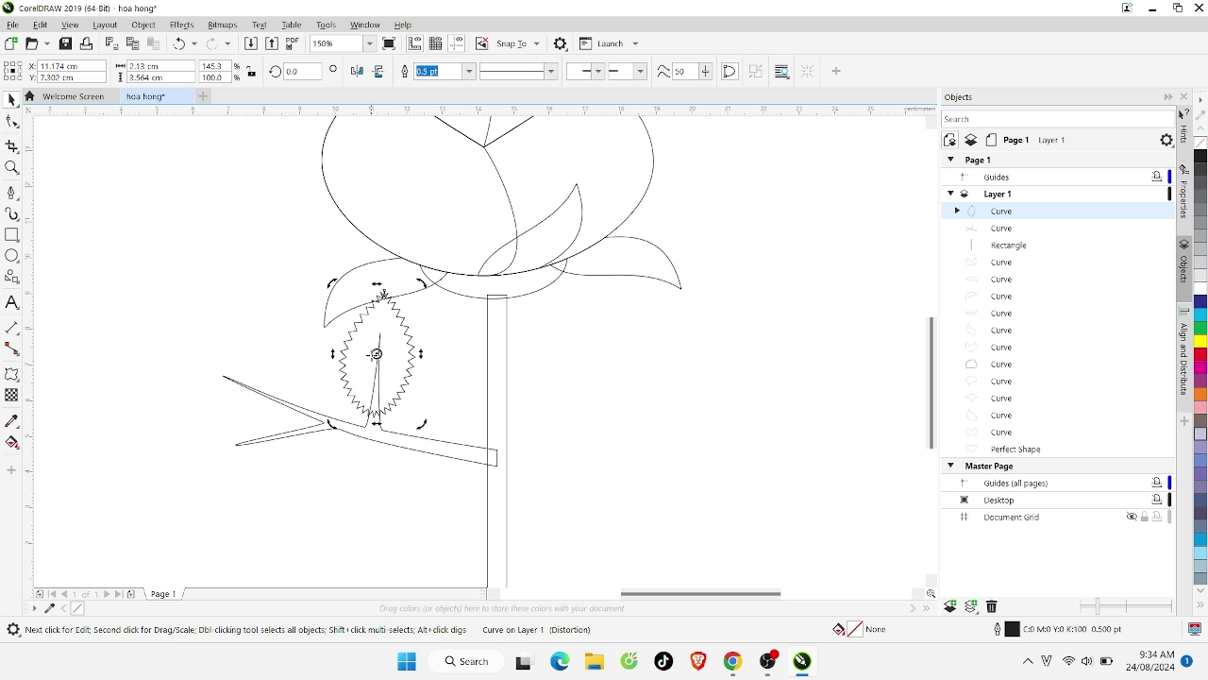
{"action": "left_click_drag", "start_coordinate": [375, 353], "coordinate": [375, 413]}
{"action": "left_click", "coordinate": [315, 358]}
{"action": "left_click", "coordinate": [403, 387]}
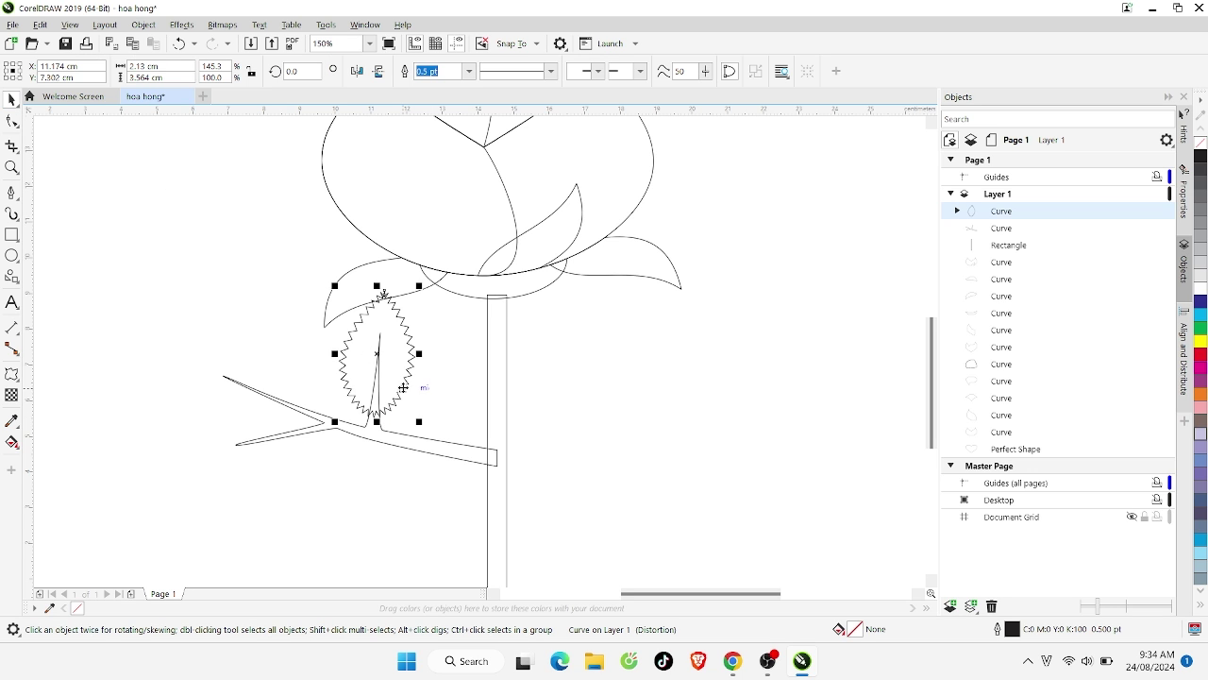
Duplicate the serrated leaf to the left, rotate the copy to about 93.2 degrees and place it over the upper left twig
{"action": "left_click_drag", "start_coordinate": [376, 353], "coordinate": [234, 353]}
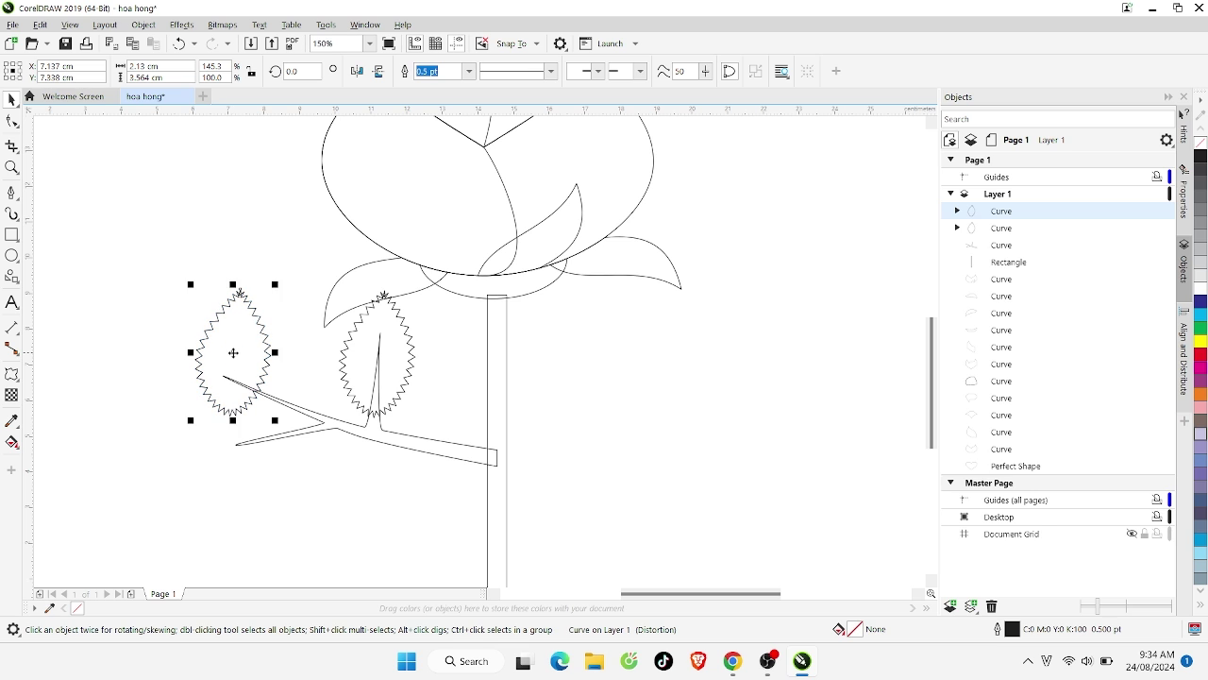
{"action": "left_click", "coordinate": [233, 352]}
{"action": "left_click_drag", "start_coordinate": [274, 282], "coordinate": [61, 363]}
{"action": "left_click", "coordinate": [173, 418]}
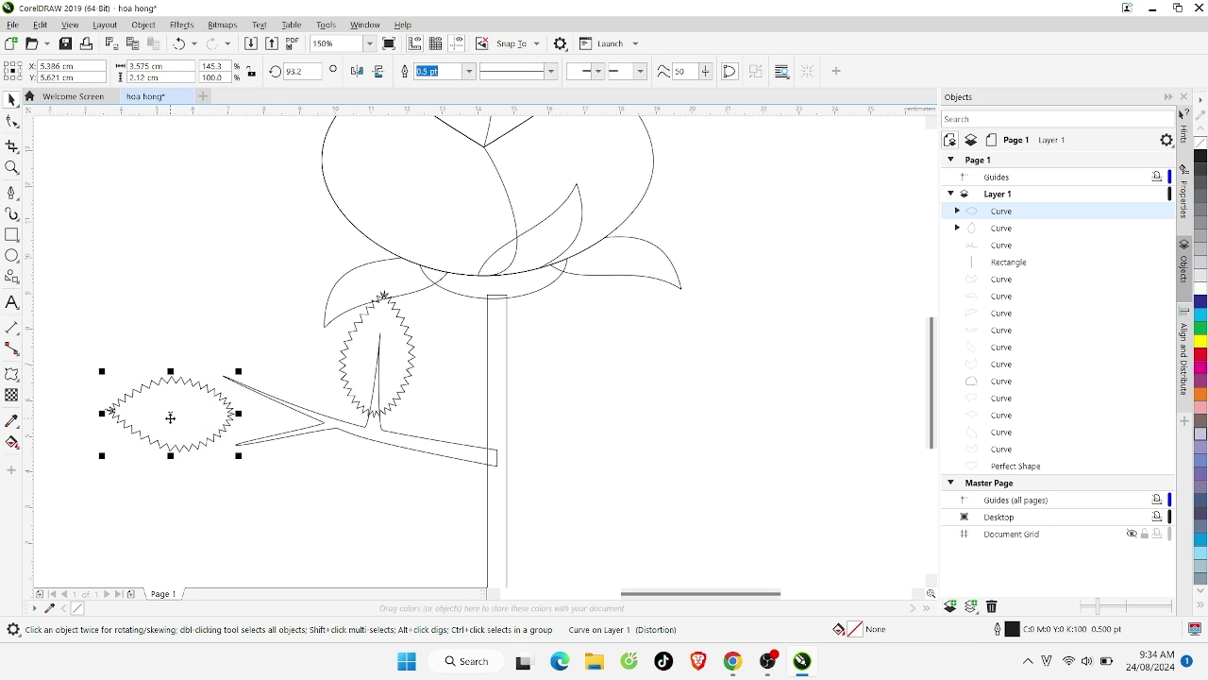
{"action": "left_click_drag", "start_coordinate": [173, 418], "coordinate": [216, 386]}
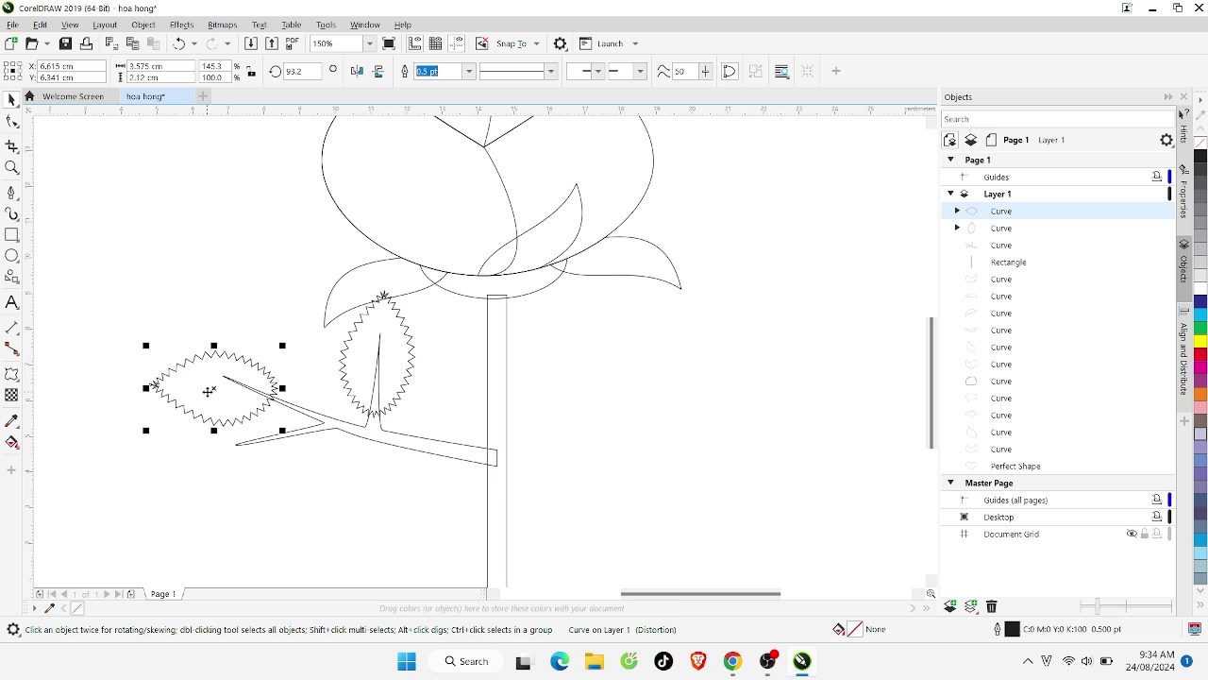
Rotate the copied leaf to about 68.8 degrees, stretch it wider to the left and shift its base onto the upper left twig
{"action": "left_click", "coordinate": [209, 391]}
{"action": "left_click_drag", "start_coordinate": [144, 345], "coordinate": [165, 274]}
{"action": "left_click", "coordinate": [275, 387]}
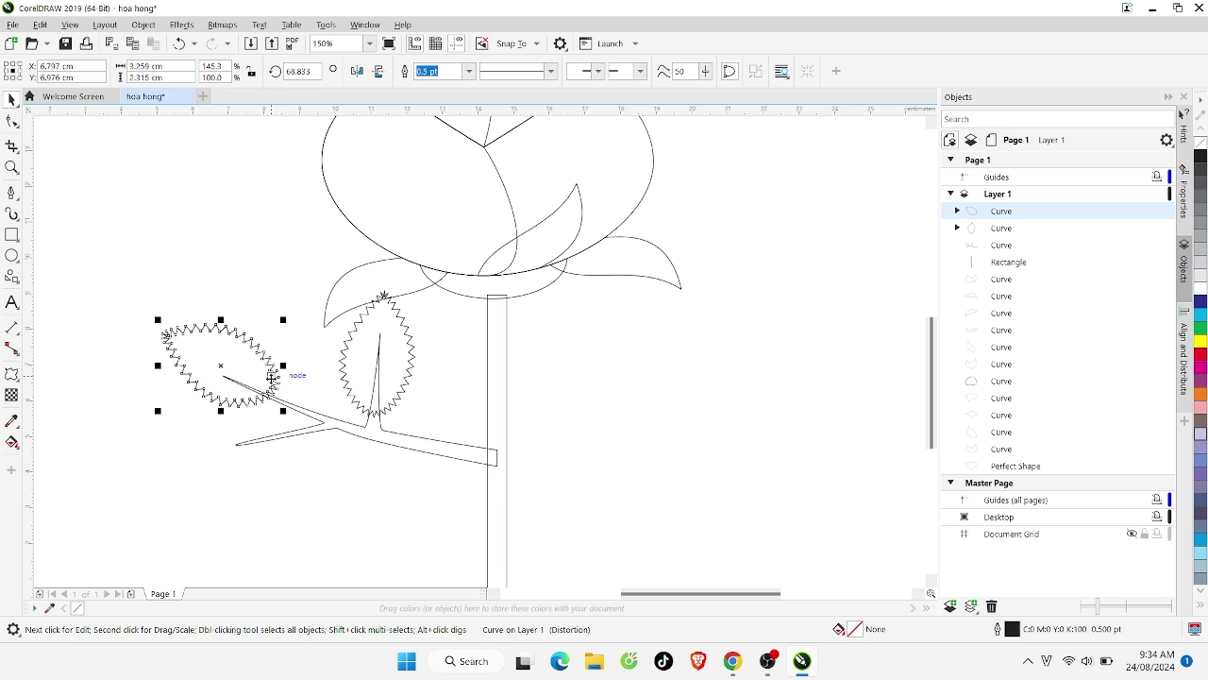
{"action": "left_click_drag", "start_coordinate": [275, 387], "coordinate": [273, 398]}
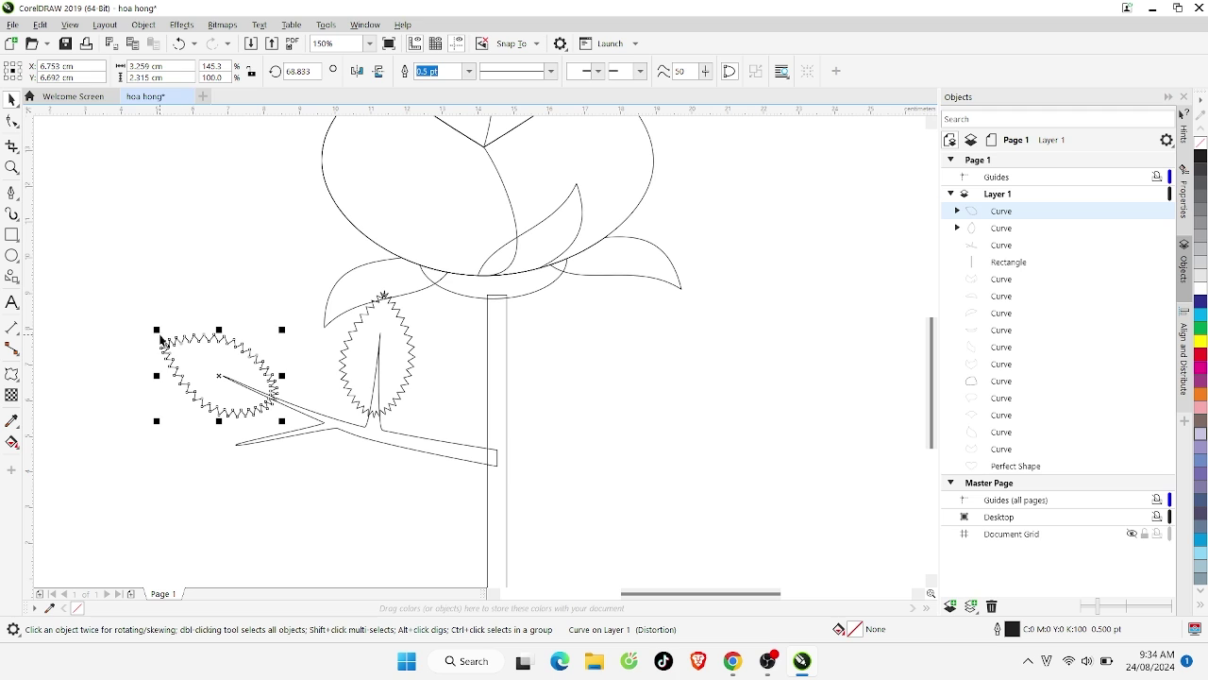
{"action": "left_click_drag", "start_coordinate": [156, 375], "coordinate": [127, 375]}
{"action": "left_click_drag", "start_coordinate": [272, 387], "coordinate": [290, 393]}
Duplicate the upper left serrated leaf, rotating the copy around the leaf's base to about 127.5 degrees
{"action": "left_click", "coordinate": [411, 358]}
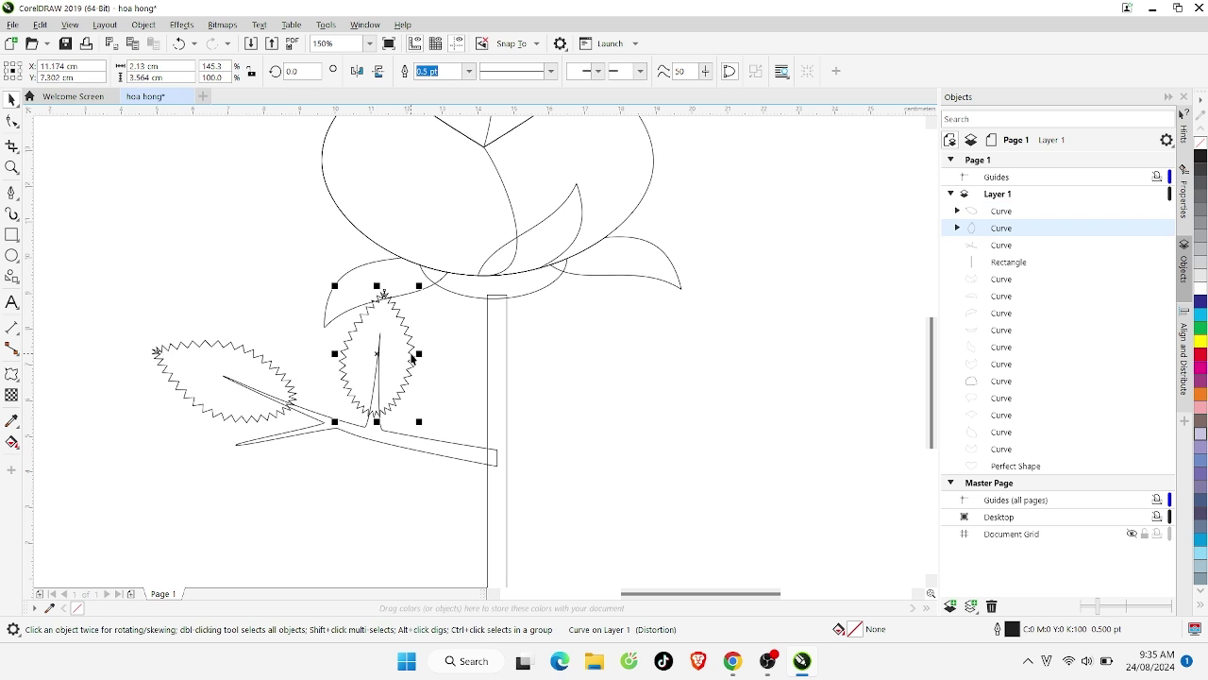
{"action": "left_click", "coordinate": [157, 350]}
{"action": "left_click", "coordinate": [156, 348]}
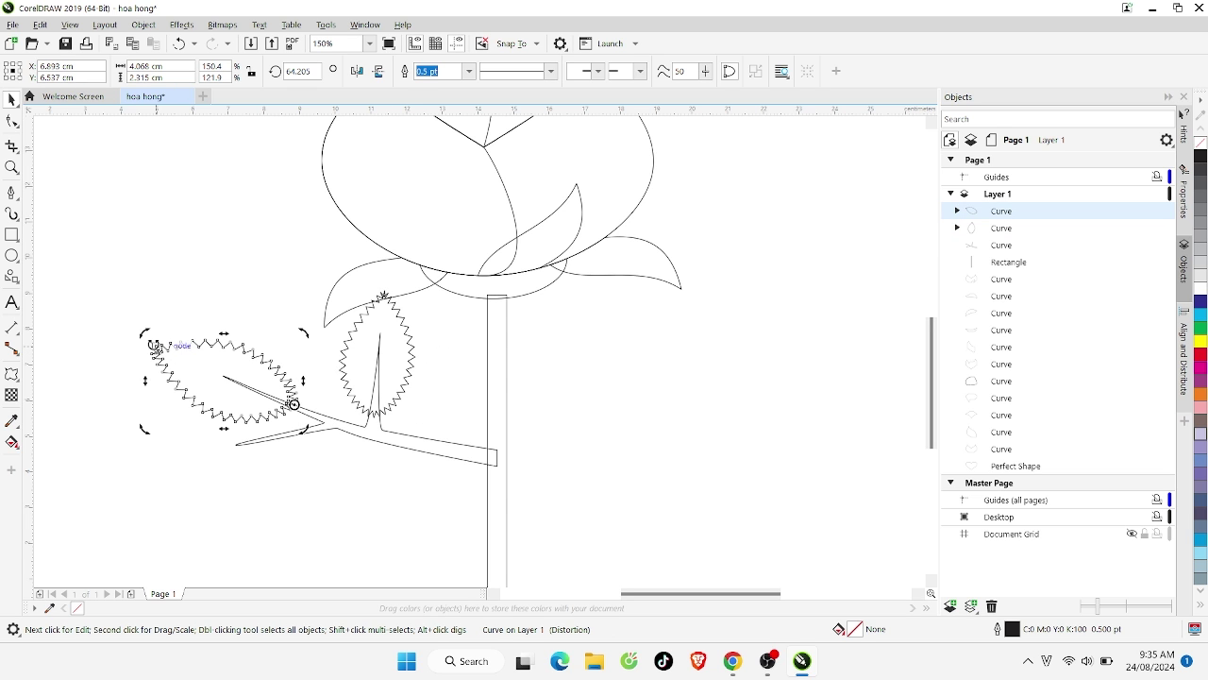
{"action": "left_click_drag", "start_coordinate": [144, 332], "coordinate": [180, 502]}
{"action": "right_click", "coordinate": [180, 501]}
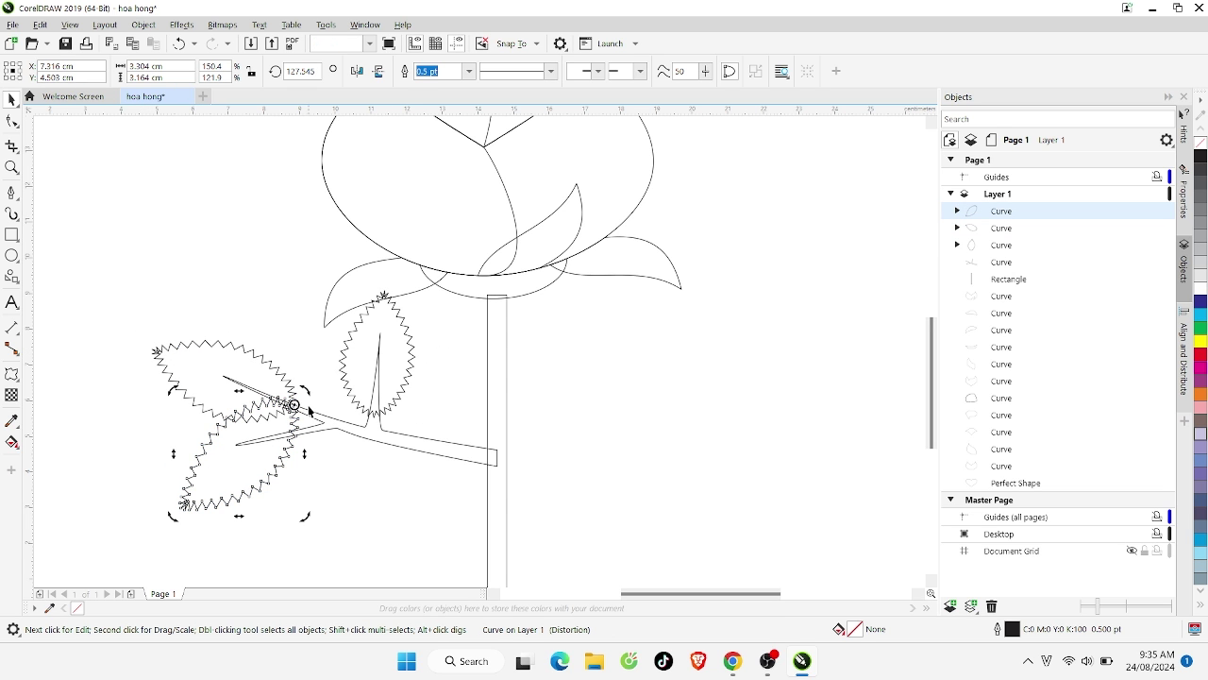
Fit the copied leaf over the lower left twig, rotated to about 100.2 degrees and scaled down
{"action": "left_click_drag", "start_coordinate": [288, 406], "coordinate": [324, 452]}
{"action": "left_click", "coordinate": [272, 474]}
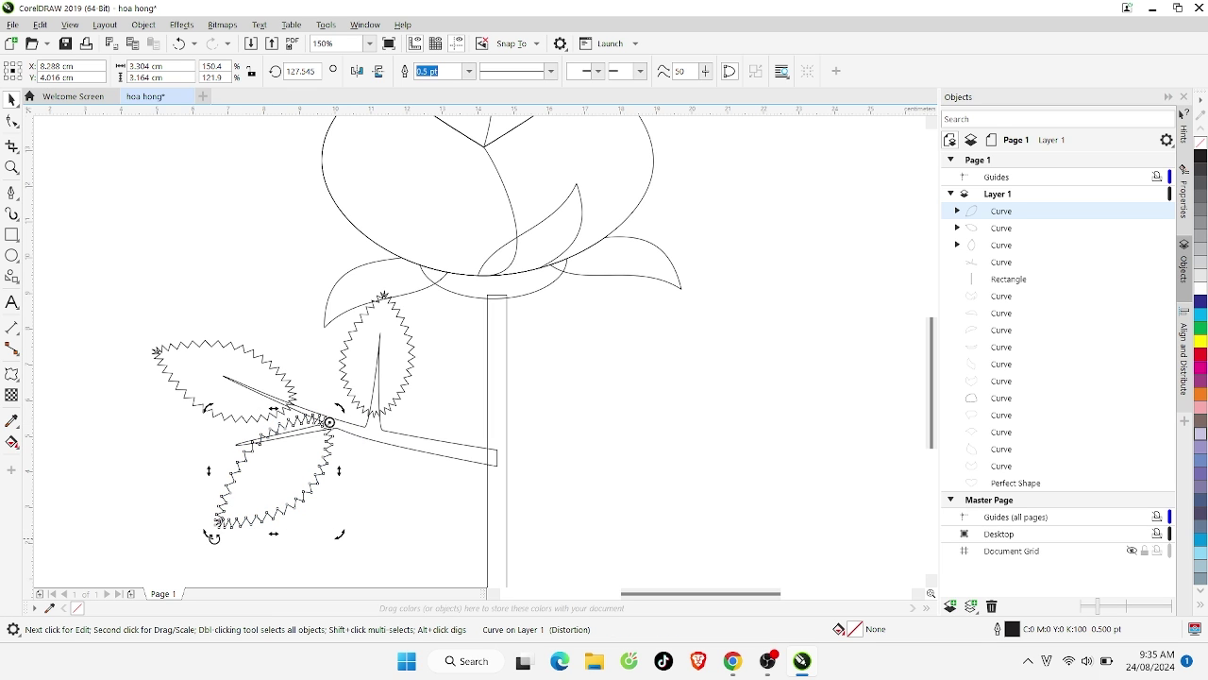
{"action": "left_click_drag", "start_coordinate": [210, 531], "coordinate": [140, 472]}
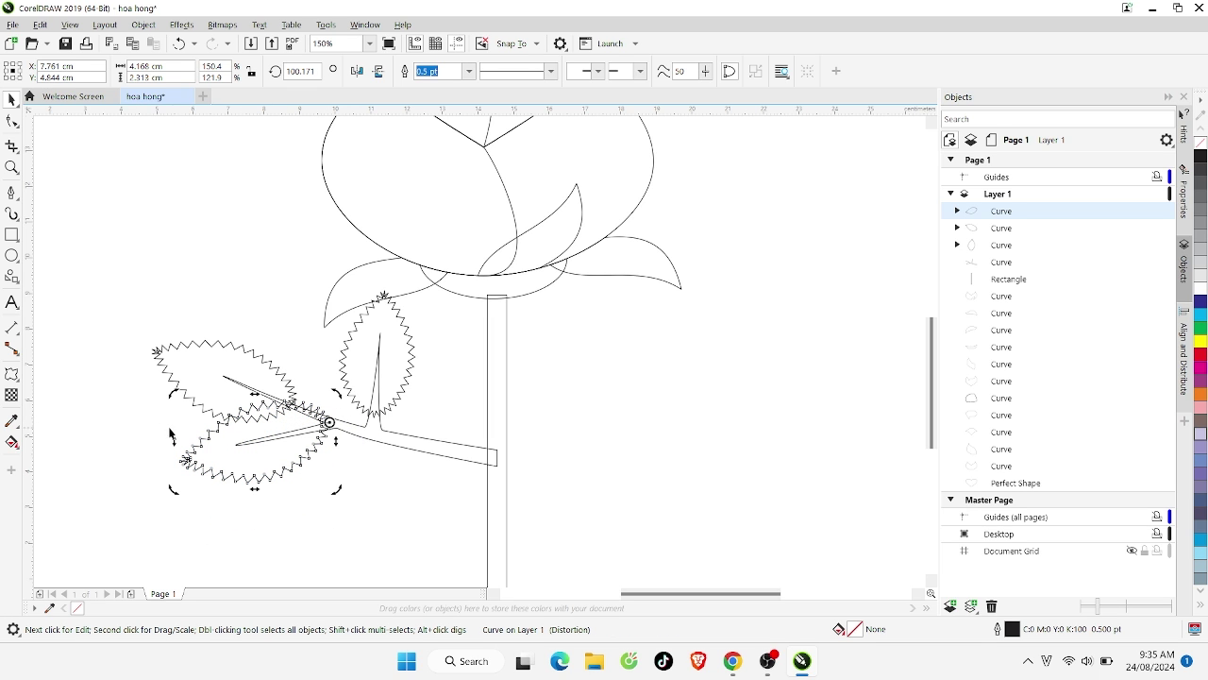
{"action": "left_click", "coordinate": [183, 461]}
{"action": "left_click_drag", "start_coordinate": [178, 395], "coordinate": [209, 420]}
{"action": "left_click_drag", "start_coordinate": [332, 462], "coordinate": [314, 453]}
{"action": "left_click", "coordinate": [371, 478]}
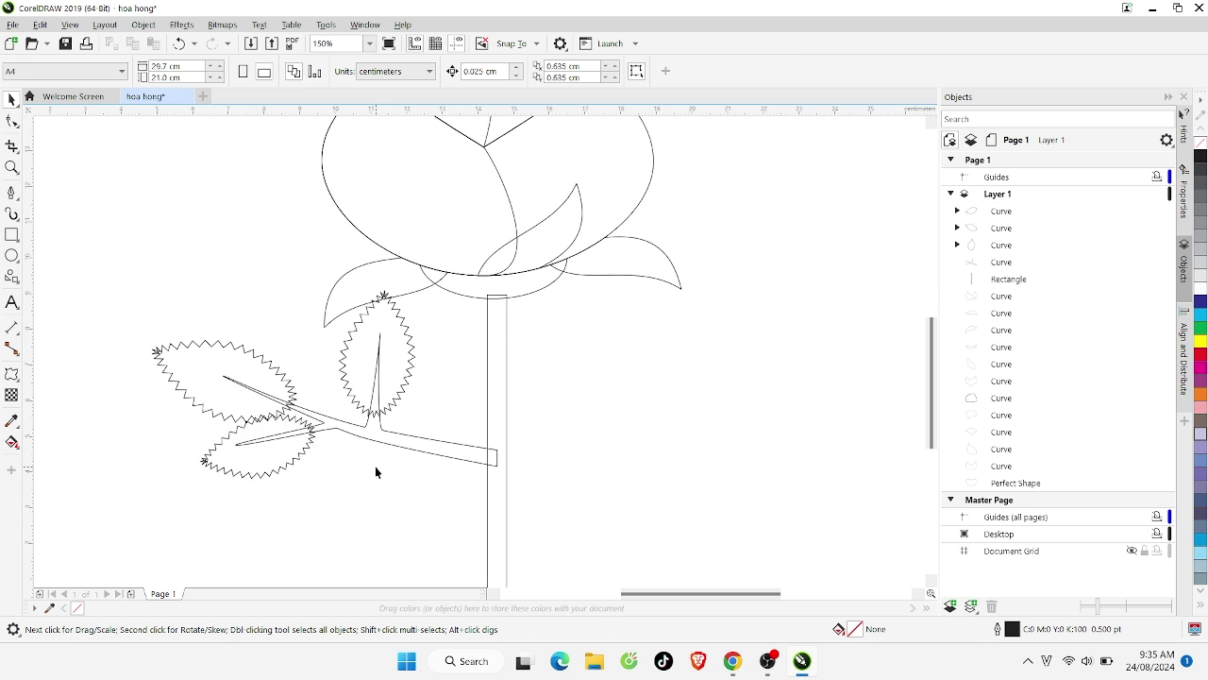
Scale down the branching side stalk beneath the three serrated leaves
{"action": "scroll", "coordinate": [374, 472], "scroll_direction": "down", "scroll_amount": 2}
{"action": "left_click", "coordinate": [404, 457]}
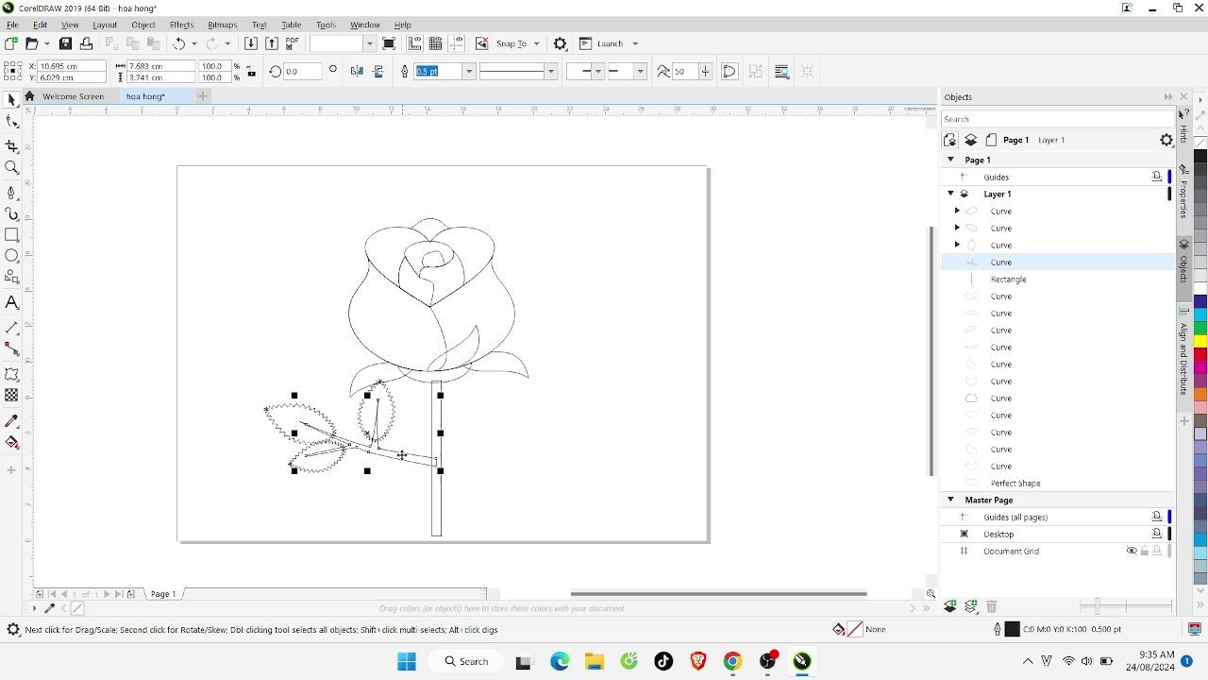
{"action": "left_click_drag", "start_coordinate": [137, 322], "coordinate": [263, 416]}
{"action": "mouse_move", "coordinate": [417, 515]}
{"action": "left_mouse_down"}
{"action": "mouse_move", "coordinate": [441, 523]}
{"action": "mouse_move", "coordinate": [410, 494]}
{"action": "left_mouse_up"}
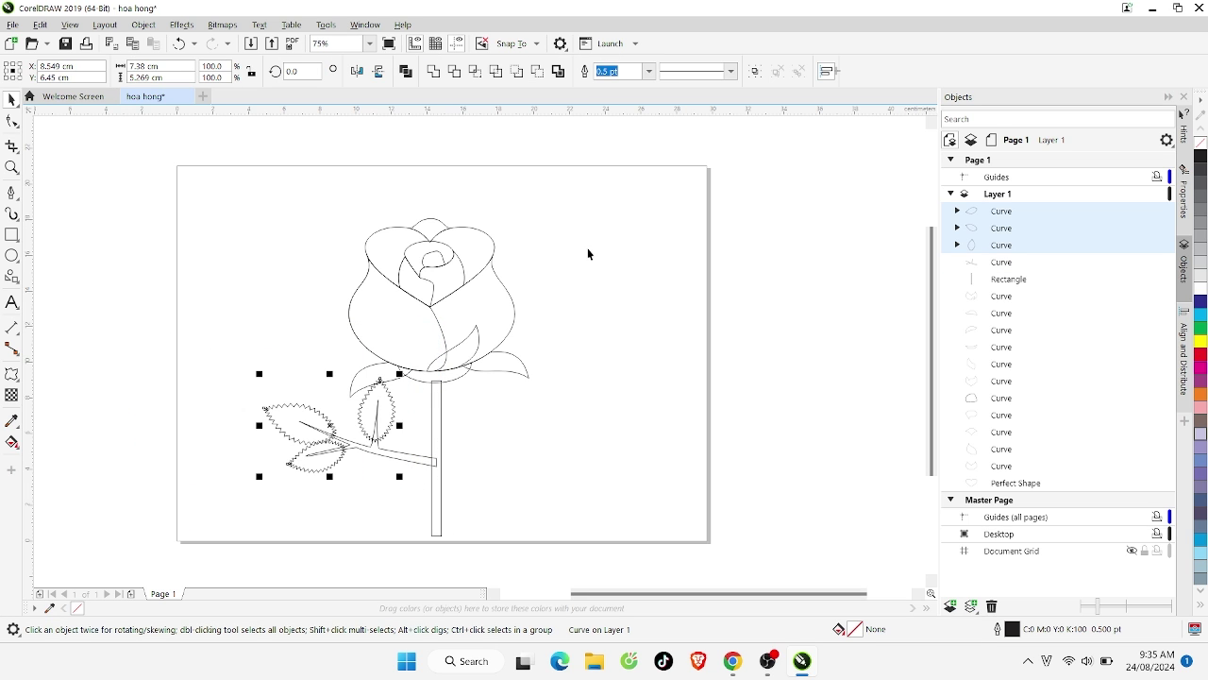
{"action": "left_click", "coordinate": [426, 463]}
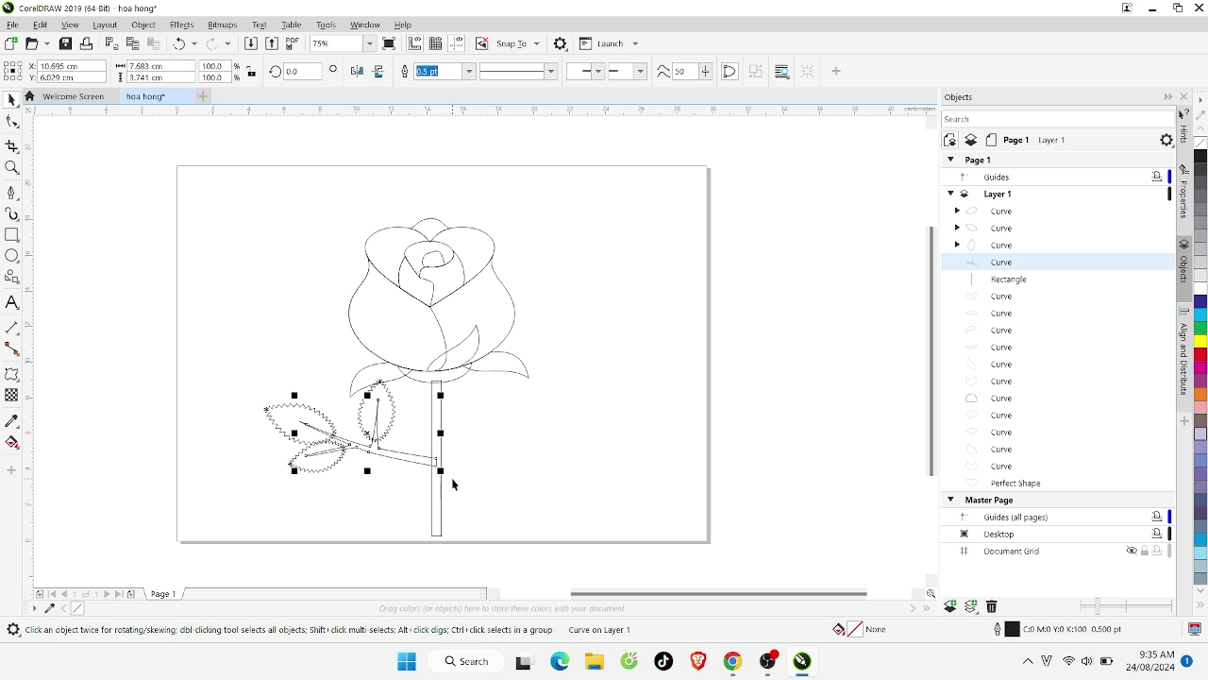
{"action": "left_click_drag", "start_coordinate": [441, 471], "coordinate": [404, 457]}
{"action": "left_click", "coordinate": [533, 466]}
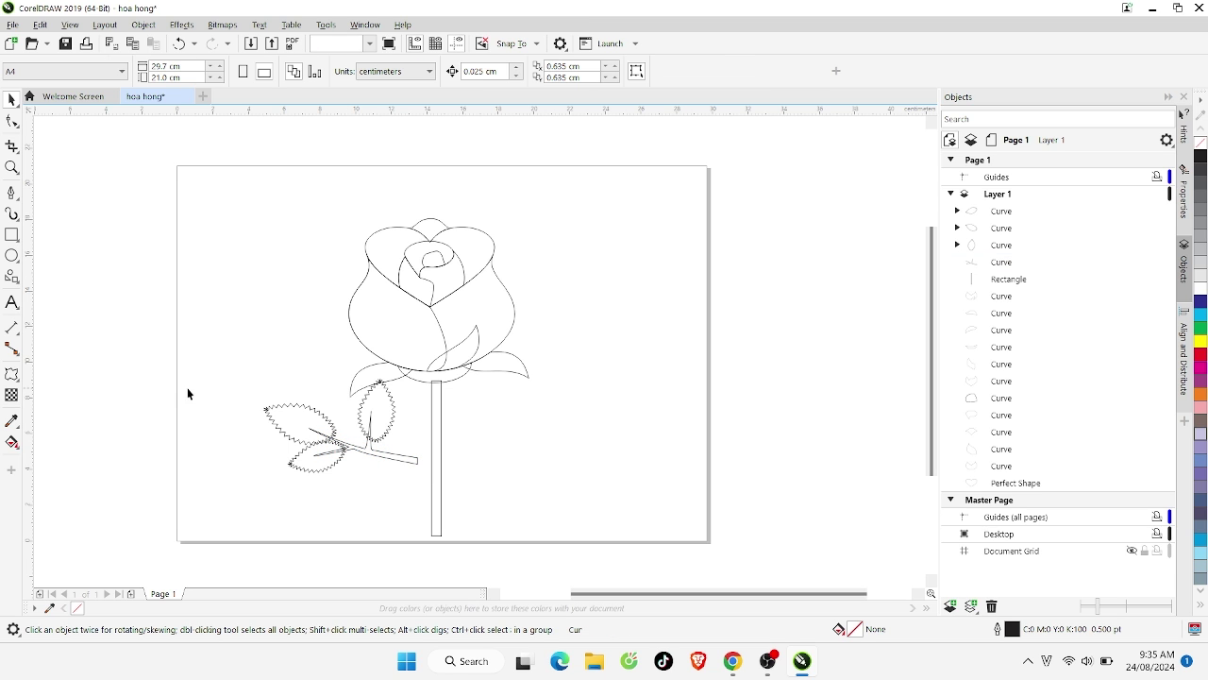
Group the three serrated leaves together with their branching side stalk
{"action": "left_click_drag", "start_coordinate": [146, 364], "coordinate": [305, 428]}
{"action": "left_click_drag", "start_coordinate": [405, 477], "coordinate": [430, 485]}
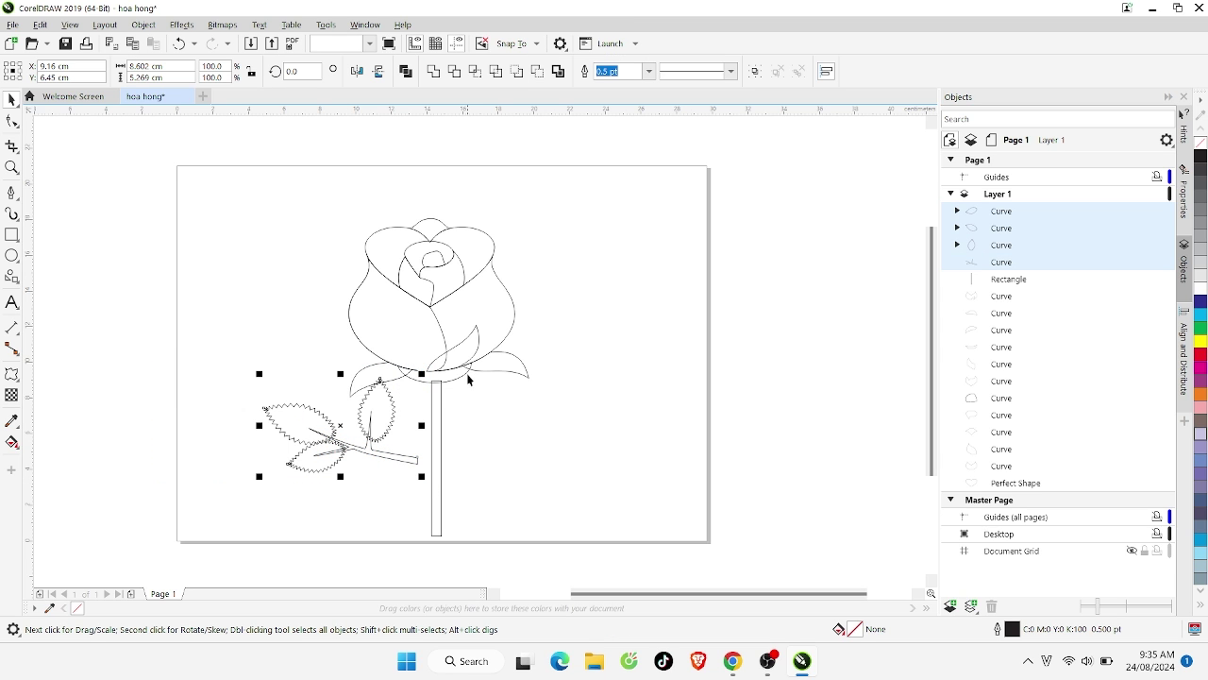
{"action": "left_click", "coordinate": [749, 72]}
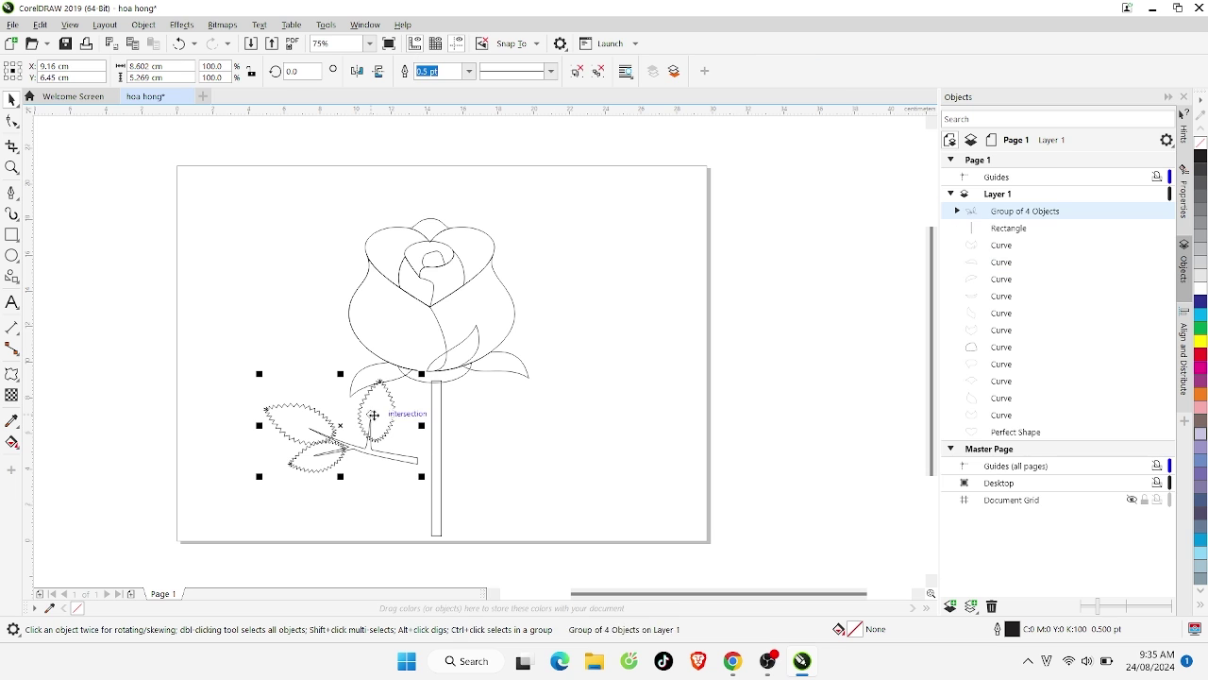
Rotate the leafy branch group to about 345.4 degrees and move its base against the left side of the stem
{"action": "left_click", "coordinate": [427, 465]}
{"action": "left_click_drag", "start_coordinate": [423, 477], "coordinate": [415, 507]}
{"action": "left_click", "coordinate": [368, 432]}
{"action": "left_click_drag", "start_coordinate": [373, 447], "coordinate": [394, 430]}
{"action": "left_click", "coordinate": [515, 453]}
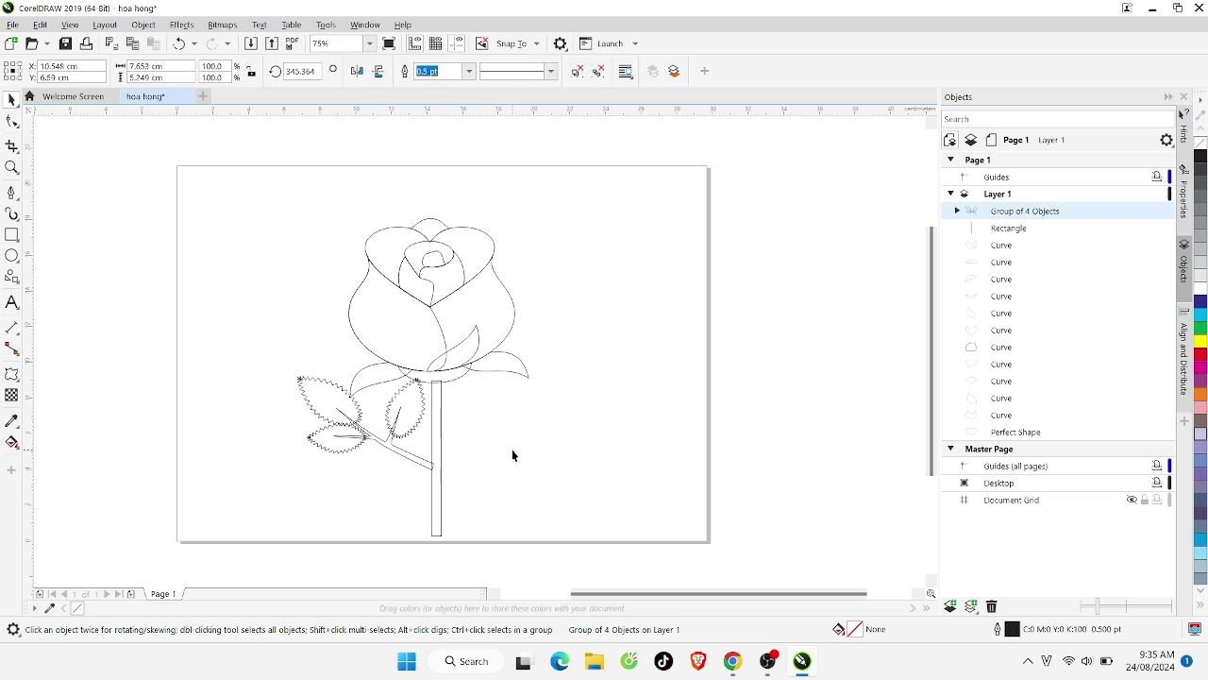
Move the leafy branch's rotation centre to its base at the stem and rotate a duplicate to the right, to about 242.9 degrees
{"action": "left_click", "coordinate": [402, 418]}
{"action": "left_click", "coordinate": [400, 423]}
{"action": "left_click_drag", "start_coordinate": [440, 369], "coordinate": [601, 453]}
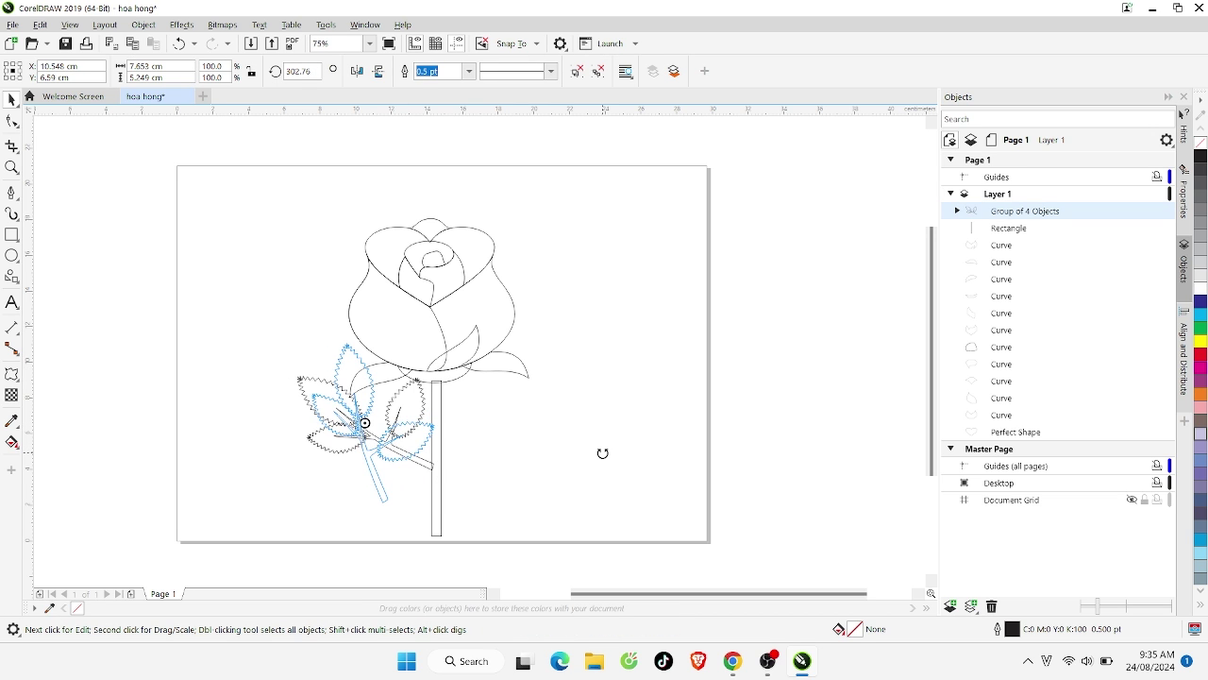
{"action": "key", "text": "Escape"}
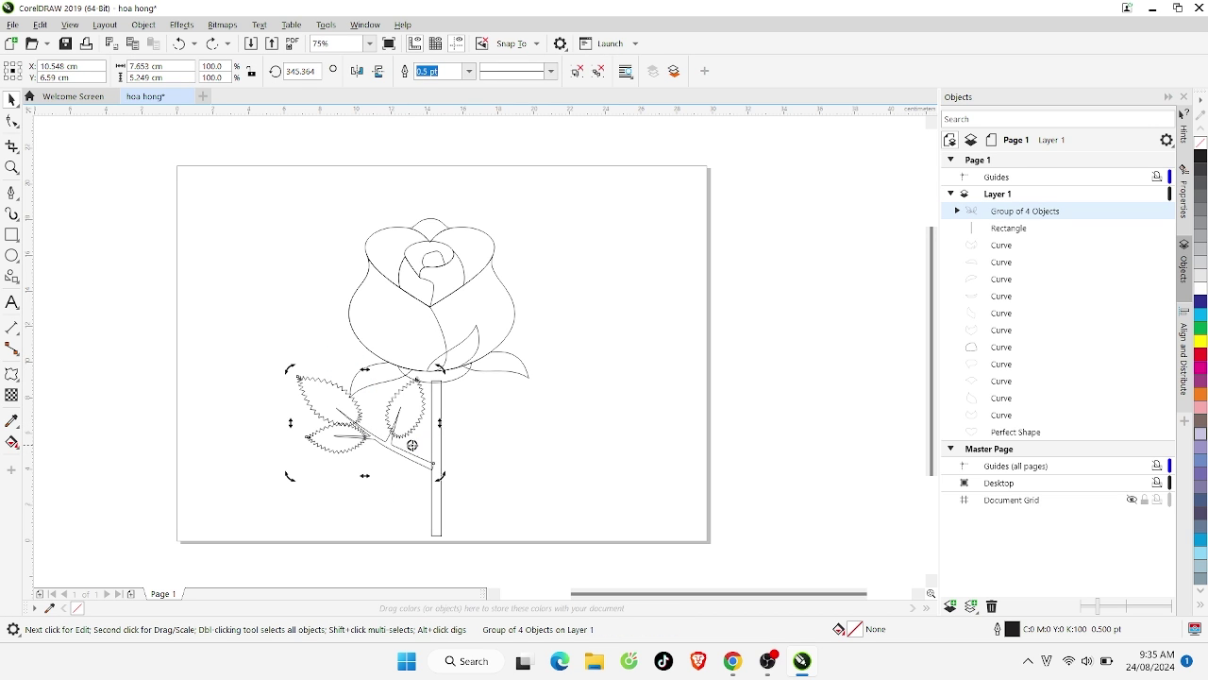
{"action": "left_click_drag", "start_coordinate": [413, 444], "coordinate": [432, 466]}
{"action": "left_click_drag", "start_coordinate": [442, 370], "coordinate": [602, 520]}
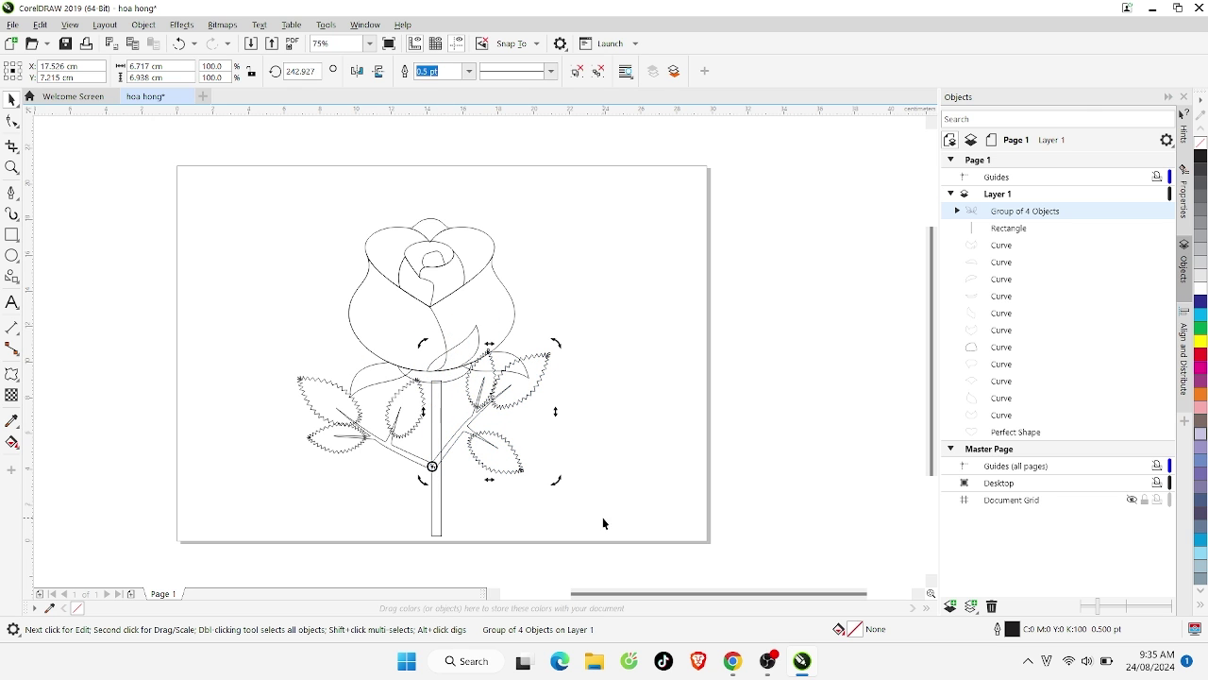
Resize the right branch copy and move it down so its base meets the stem below the left branch
{"action": "left_click", "coordinate": [529, 374]}
{"action": "left_click_drag", "start_coordinate": [556, 347], "coordinate": [522, 378]}
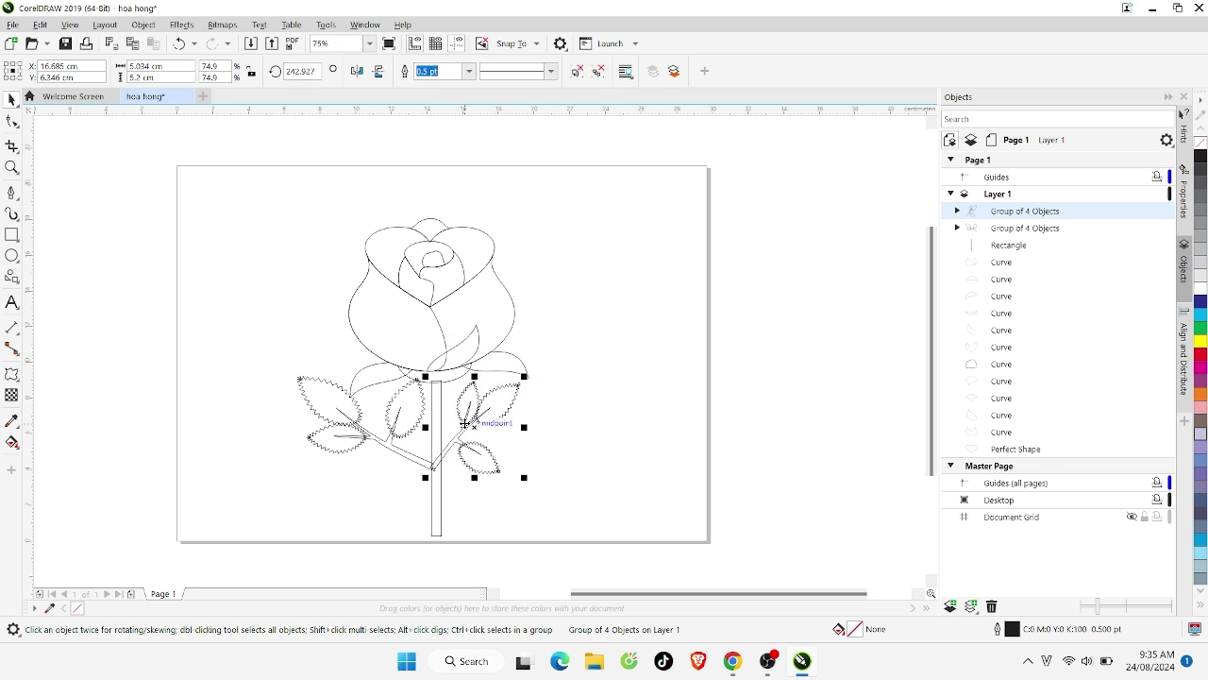
{"action": "mouse_move", "coordinate": [469, 434]}
{"action": "left_mouse_down"}
{"action": "mouse_move", "coordinate": [480, 387]}
{"action": "mouse_move", "coordinate": [482, 449]}
{"action": "left_mouse_up"}
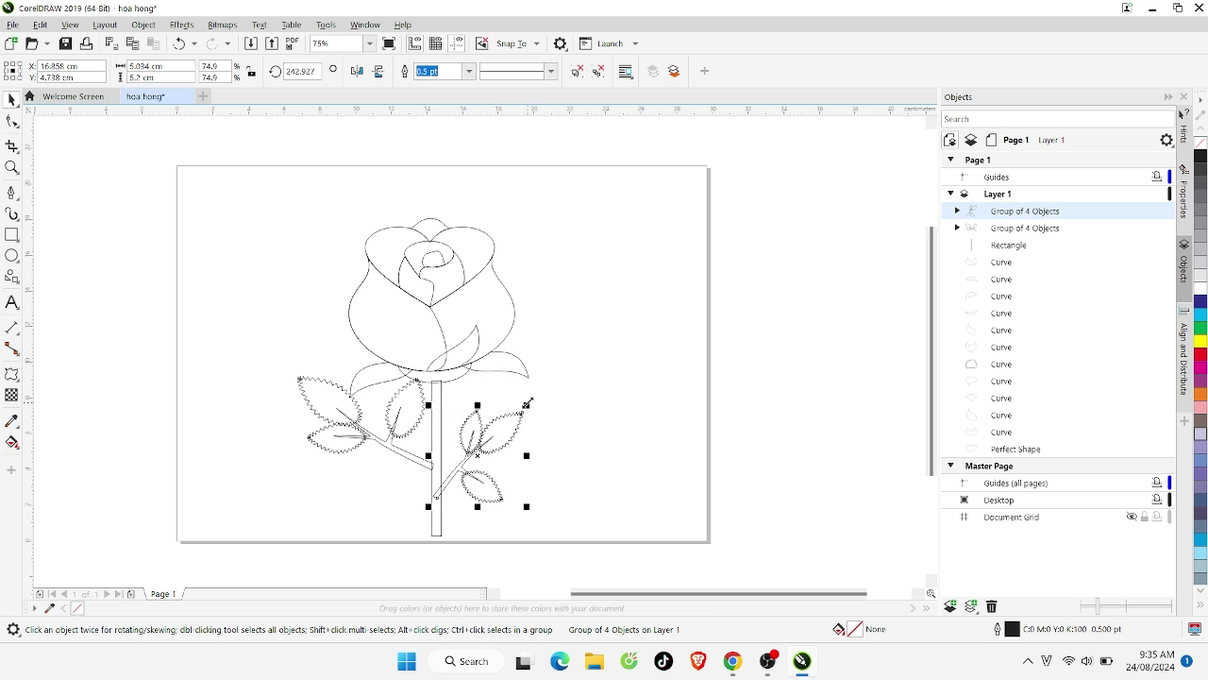
{"action": "left_click_drag", "start_coordinate": [528, 402], "coordinate": [547, 385]}
{"action": "left_click", "coordinate": [641, 403]}
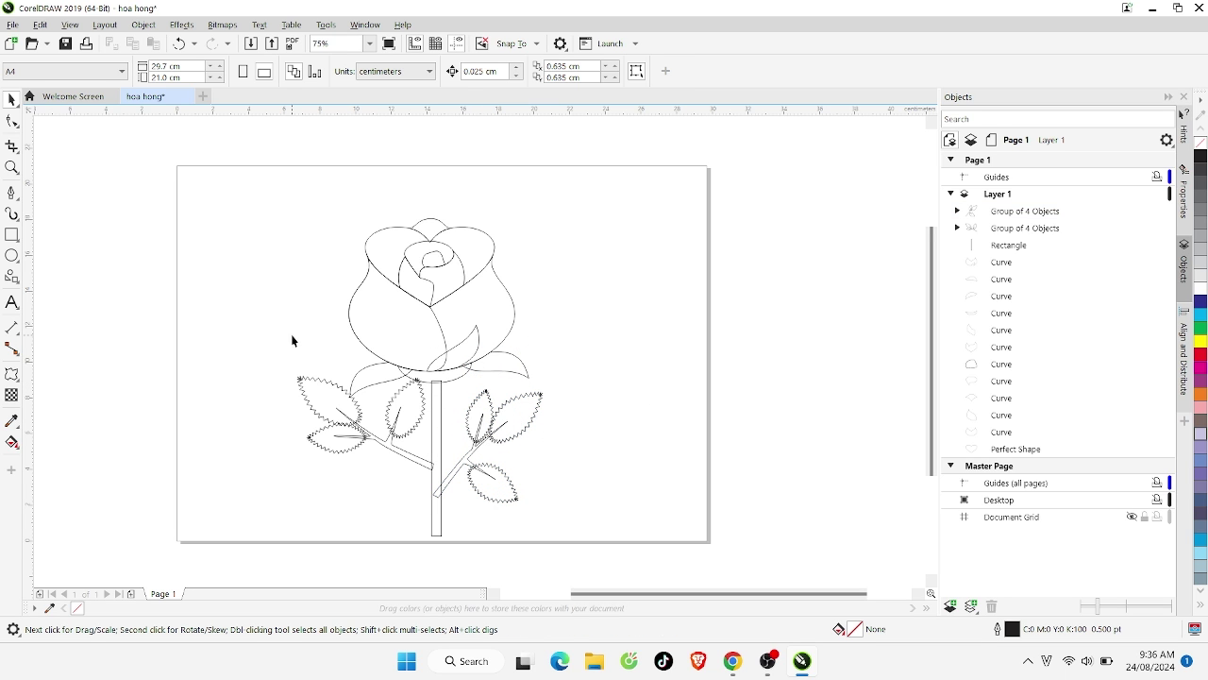
Fill the large outer petal shape with red and apply a red-to-white linear fountain fill to it
{"action": "left_click", "coordinate": [462, 320]}
{"action": "left_click", "coordinate": [1200, 351]}
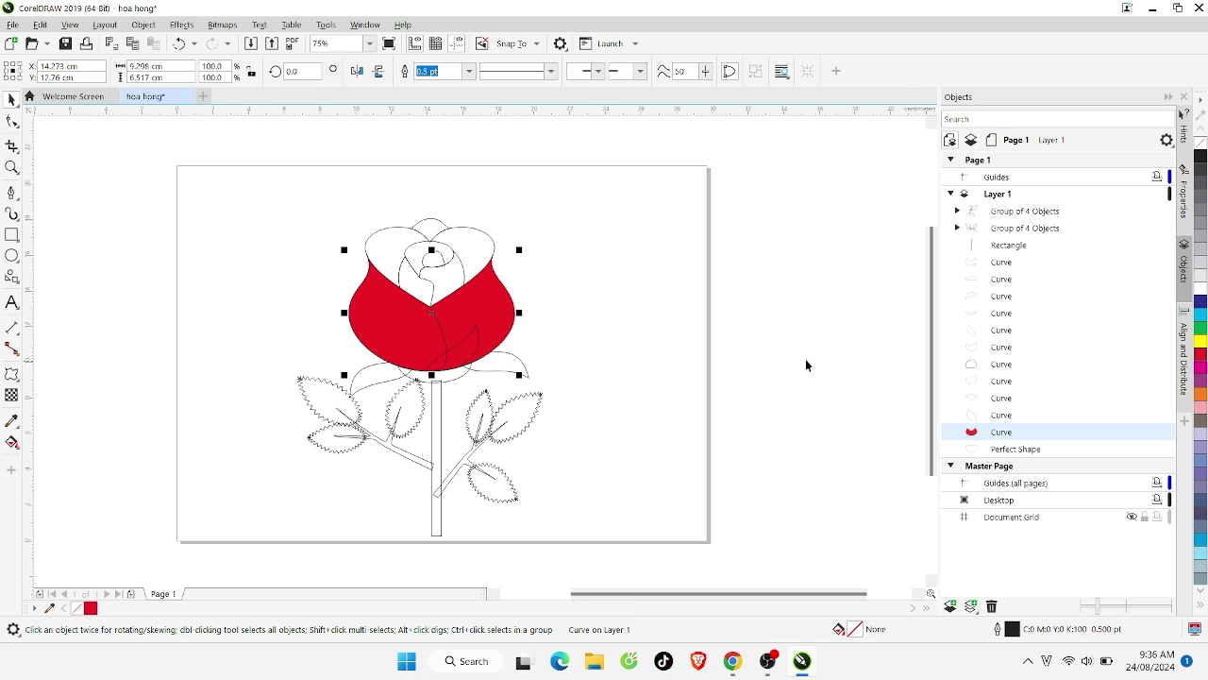
{"action": "left_click", "coordinate": [12, 442]}
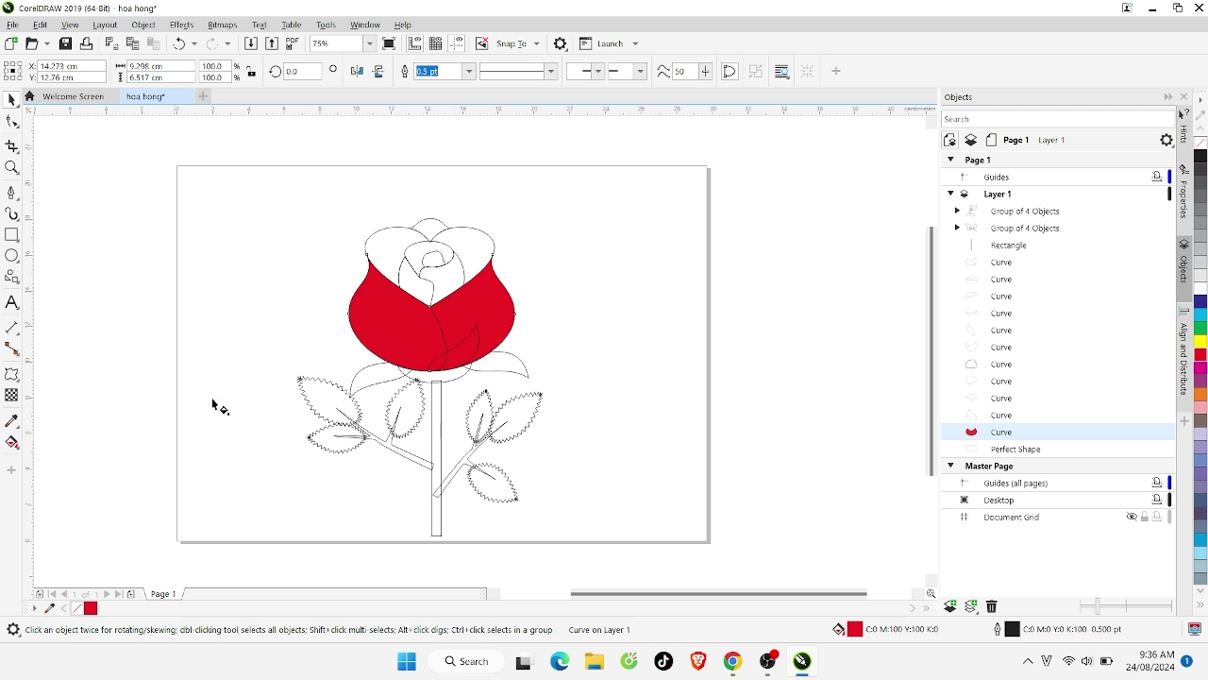
{"action": "left_click_drag", "start_coordinate": [501, 334], "coordinate": [482, 331]}
{"action": "left_click", "coordinate": [480, 332]}
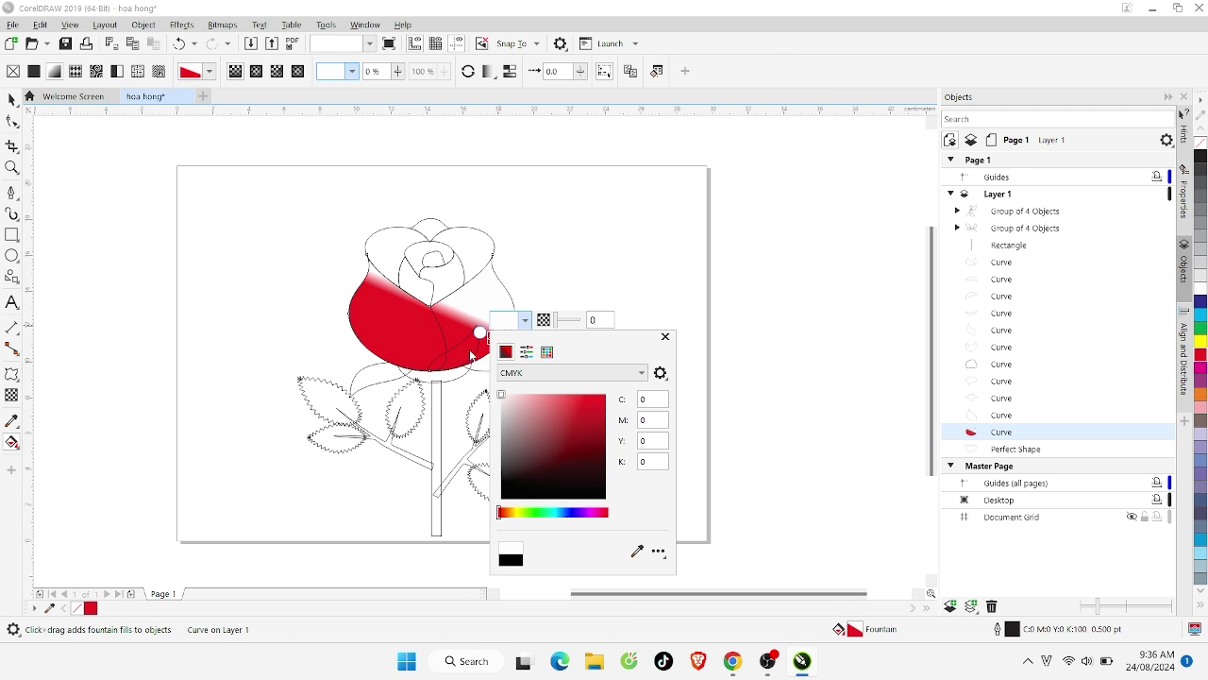
{"action": "left_click", "coordinate": [665, 336]}
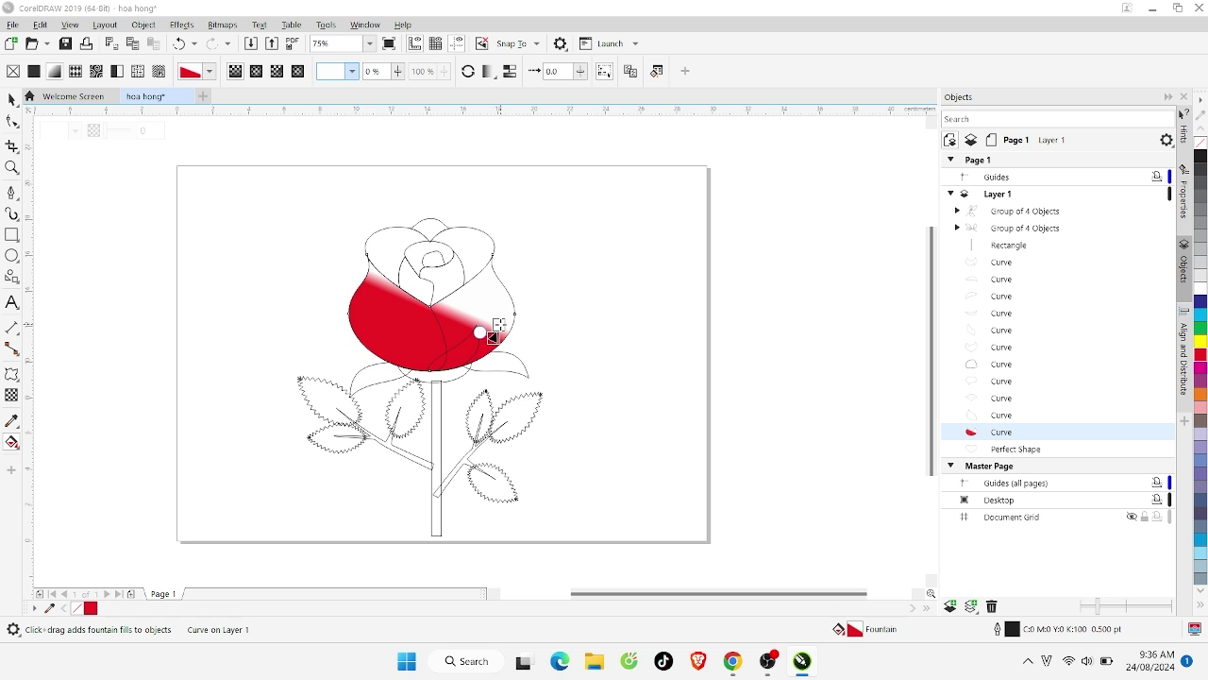
Angle the outer petal's gradient from its lower middle toward its upper right tip and set the end colour to light pink
{"action": "left_click_drag", "start_coordinate": [498, 324], "coordinate": [548, 278]}
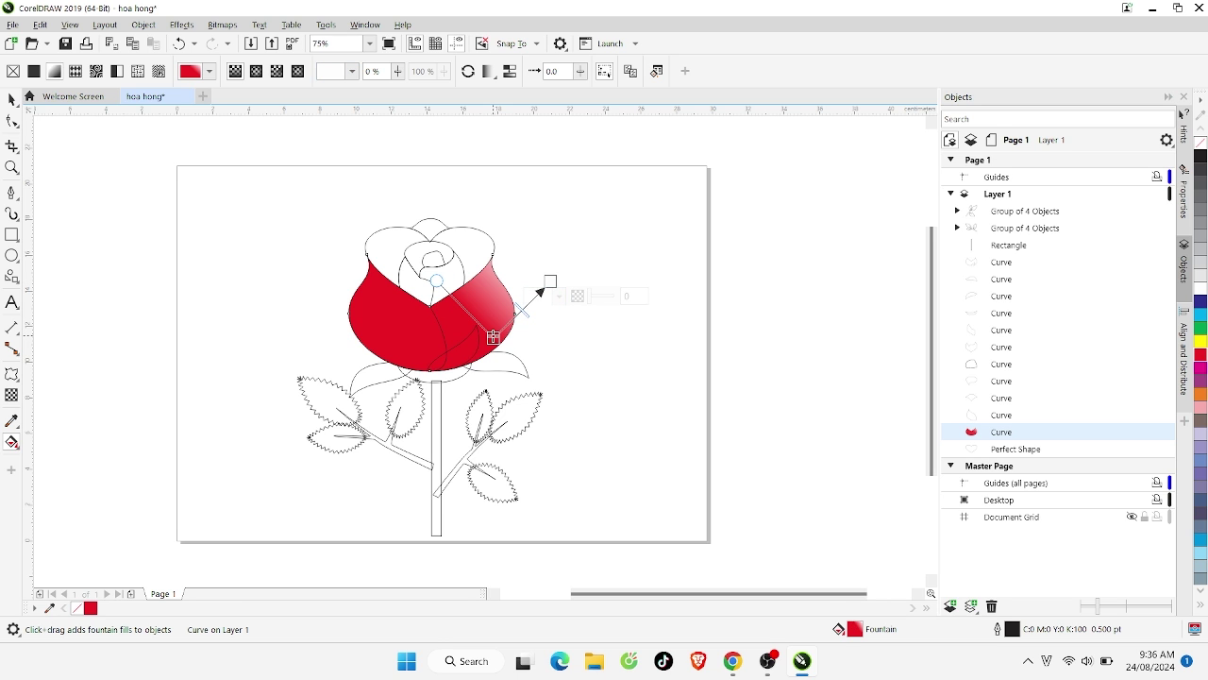
{"action": "left_click_drag", "start_coordinate": [493, 336], "coordinate": [462, 346]}
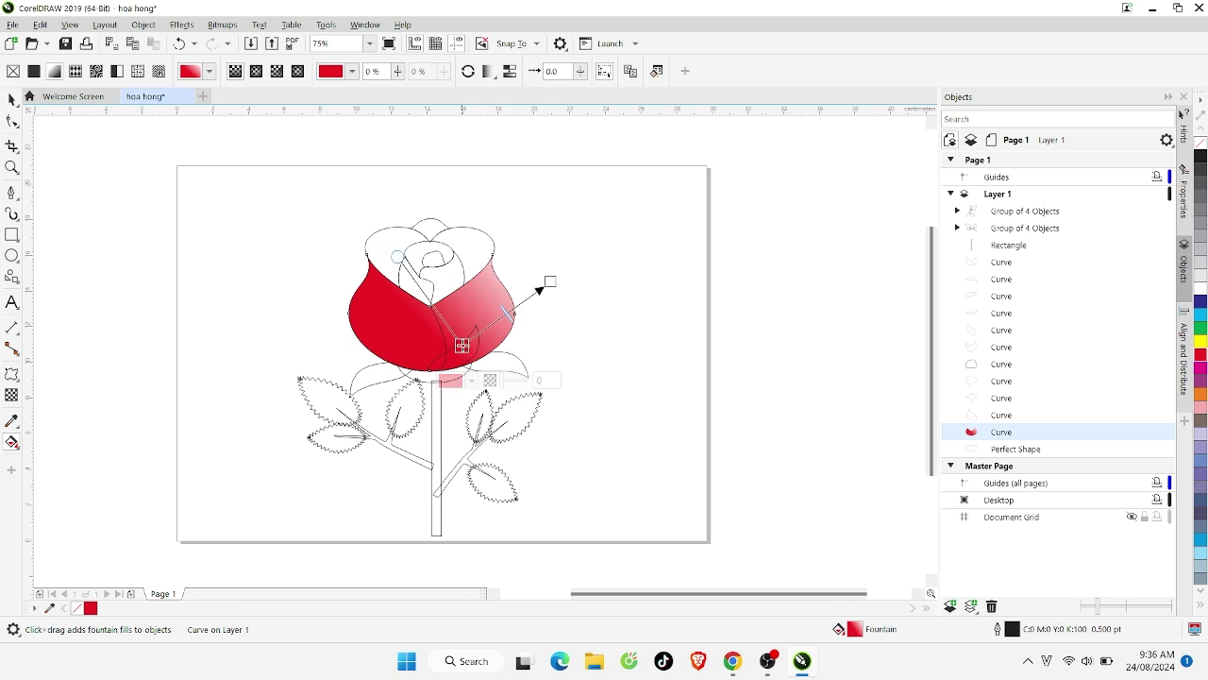
{"action": "left_click_drag", "start_coordinate": [398, 256], "coordinate": [427, 291]}
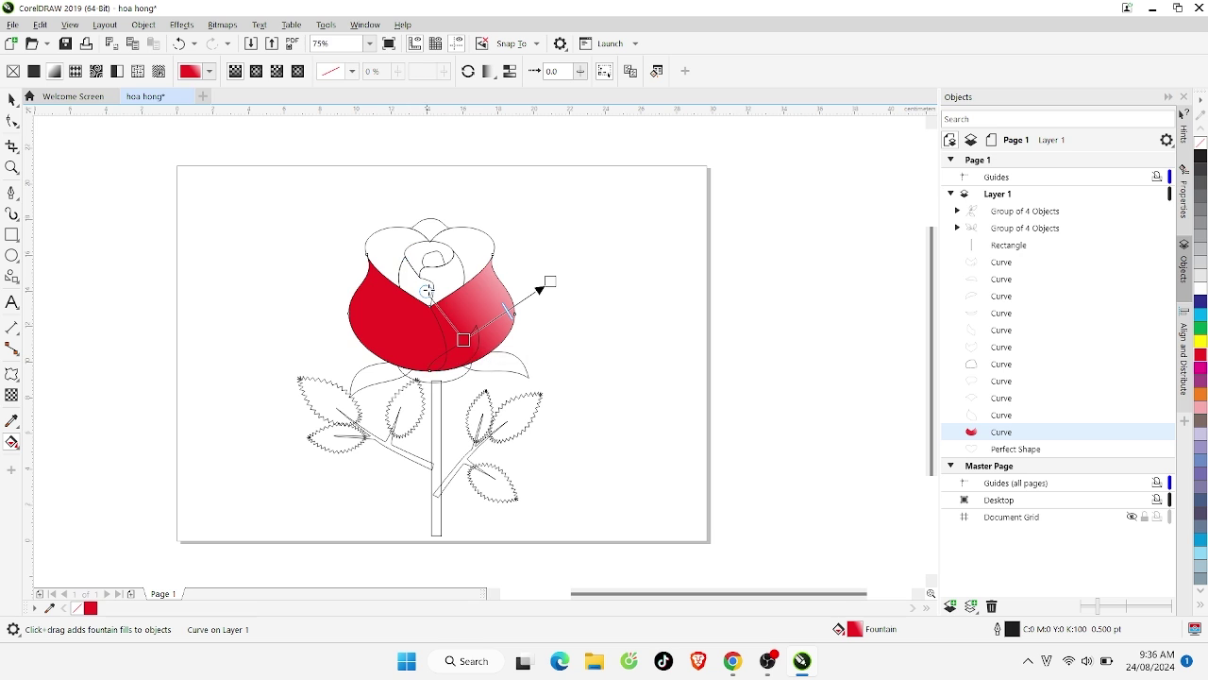
{"action": "left_click_drag", "start_coordinate": [552, 280], "coordinate": [487, 283]}
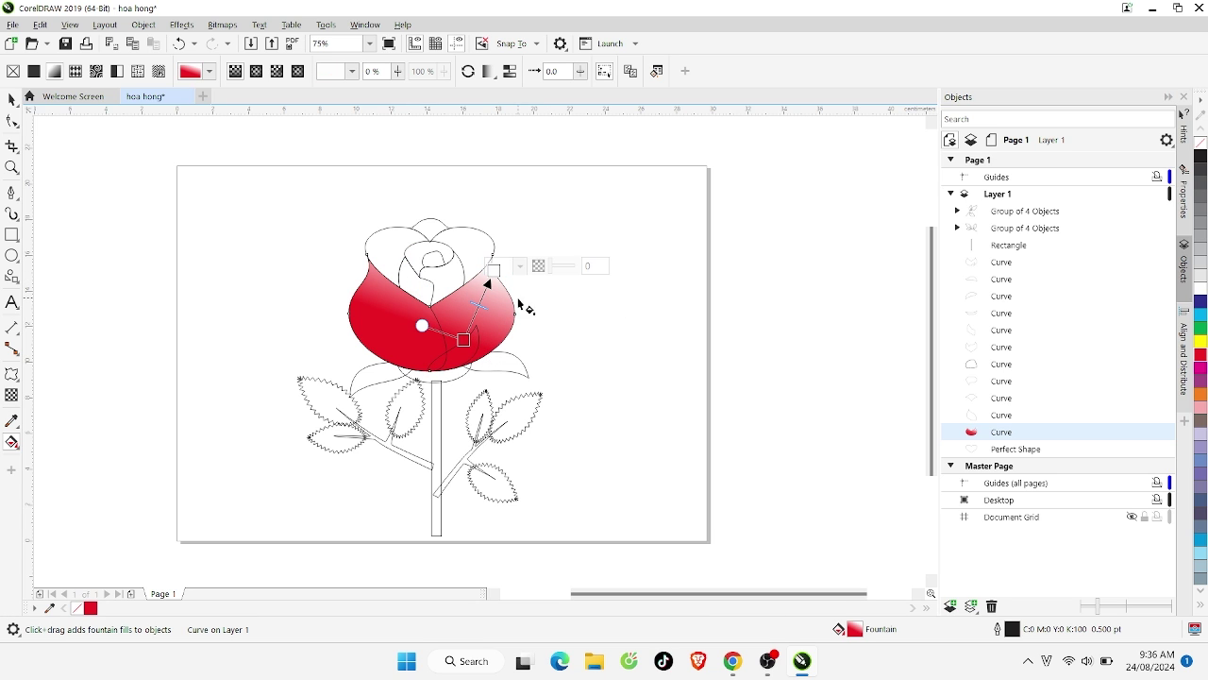
{"action": "left_click", "coordinate": [520, 267]}
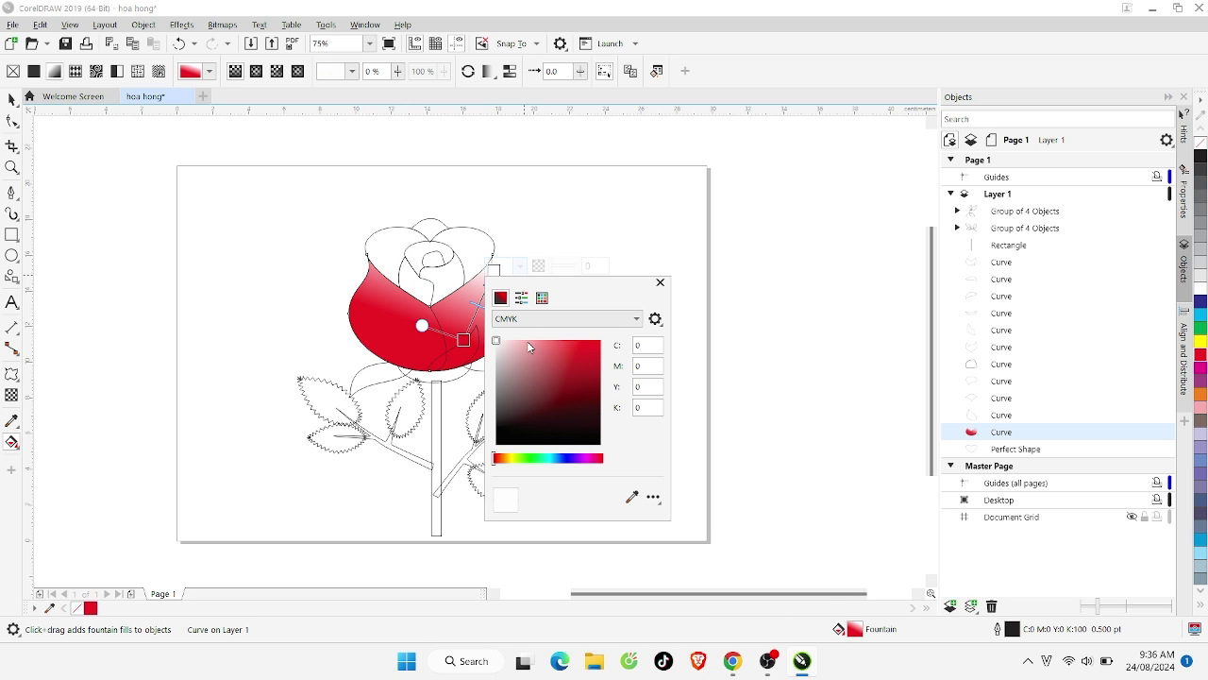
{"action": "left_click", "coordinate": [526, 341]}
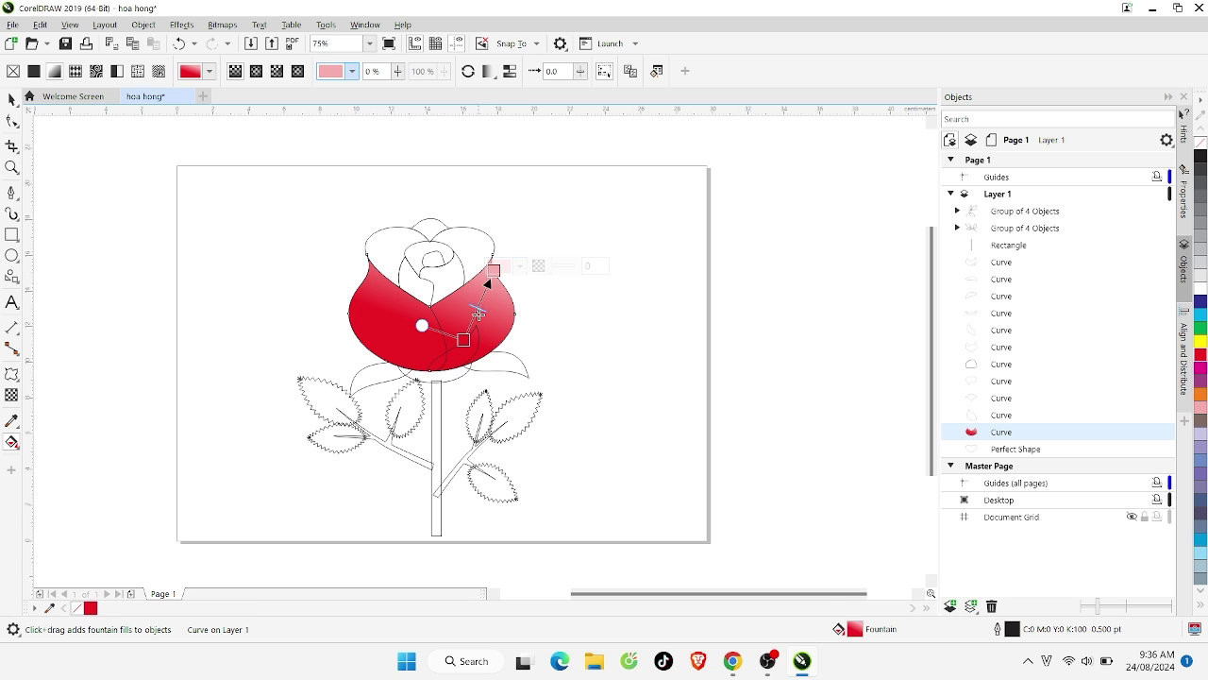
Copy the outer petal's red-to-pink gradient onto the inner, upper and back petals with the Attributes Eyedropper
{"action": "left_click", "coordinate": [11, 100]}
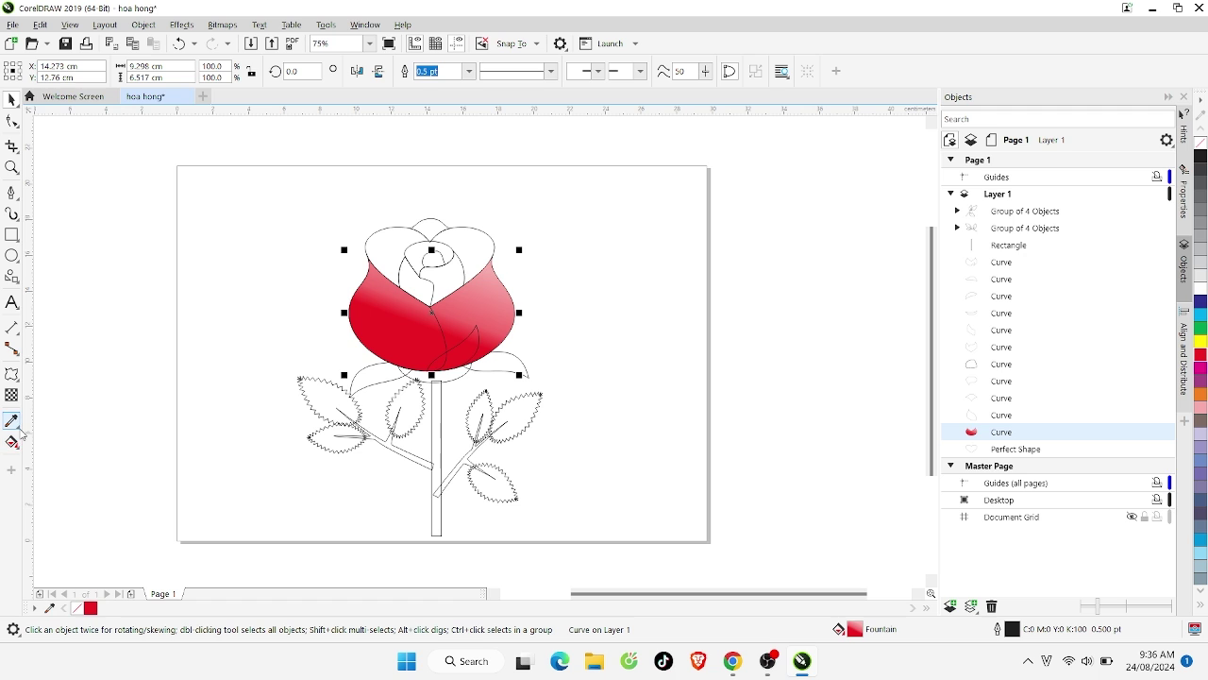
{"action": "left_click", "coordinate": [19, 443]}
{"action": "left_click", "coordinate": [57, 441]}
{"action": "left_click", "coordinate": [470, 315]}
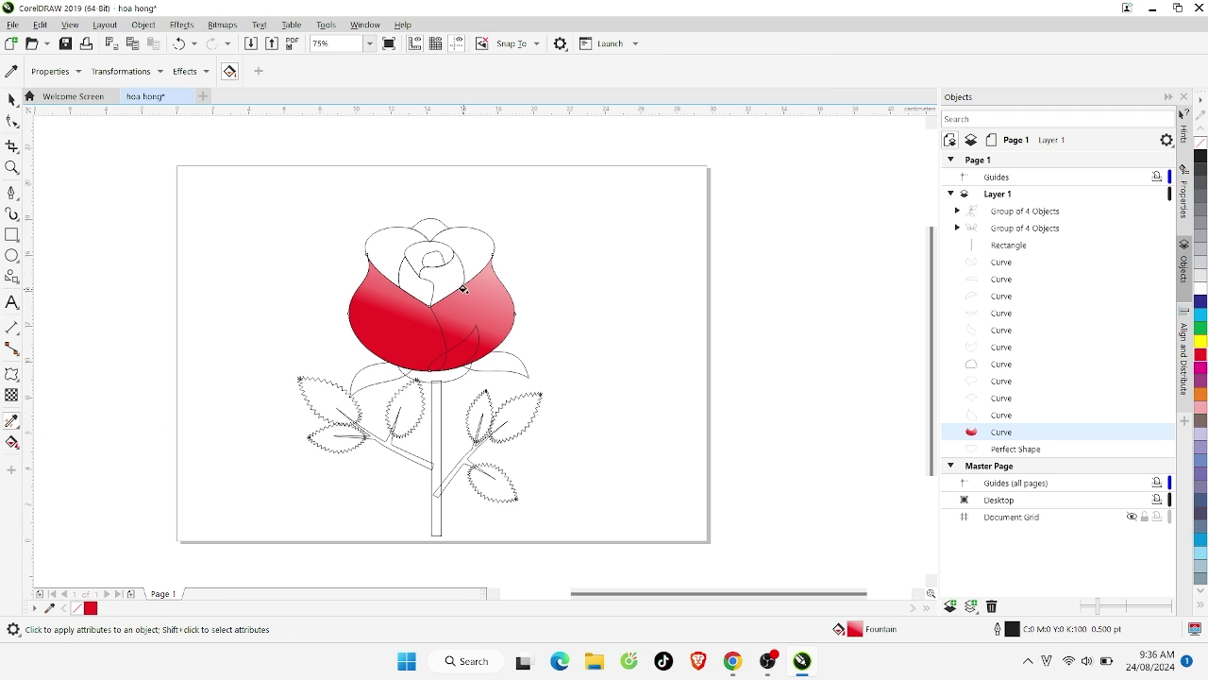
{"action": "left_click", "coordinate": [449, 275]}
{"action": "left_click", "coordinate": [386, 258]}
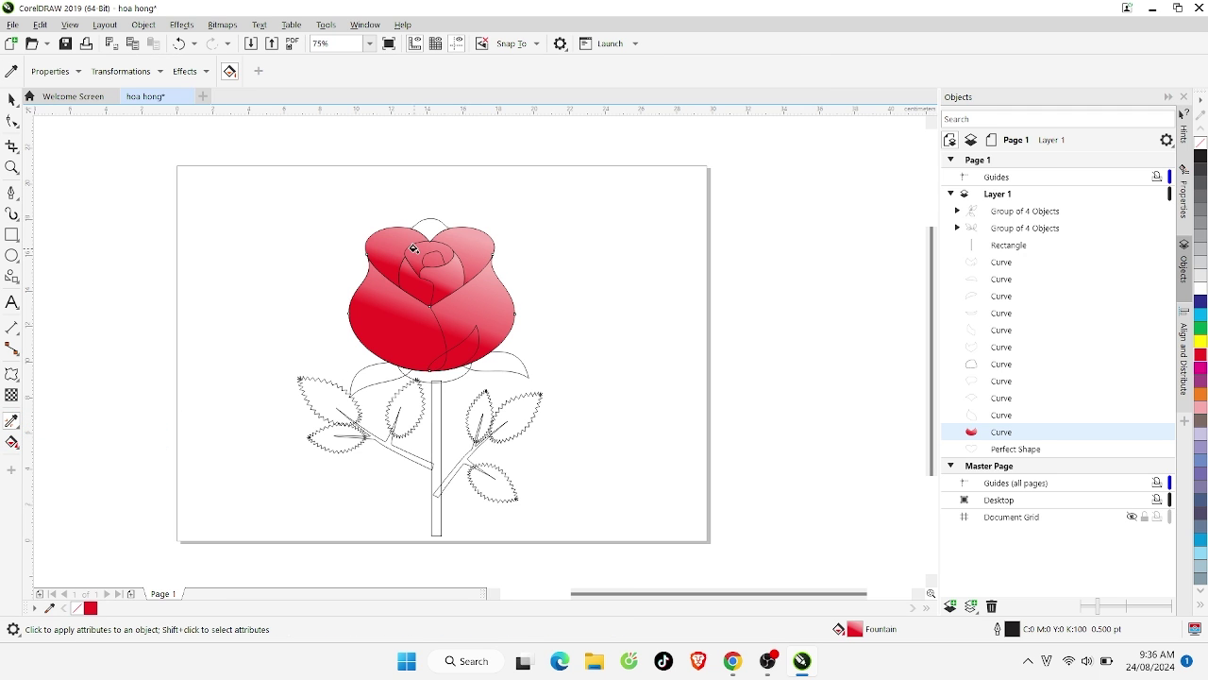
{"action": "left_click", "coordinate": [416, 251]}
{"action": "left_click", "coordinate": [429, 225]}
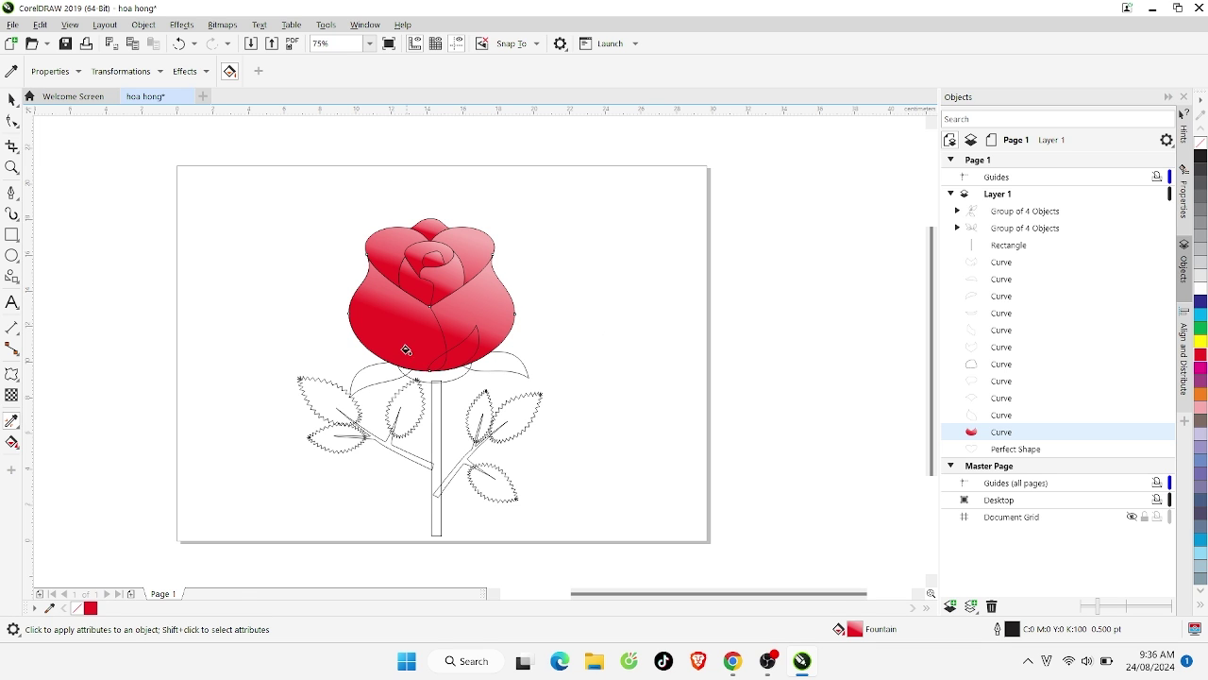
Fill the sepal at the flower's lower right with green
{"action": "left_click", "coordinate": [11, 99]}
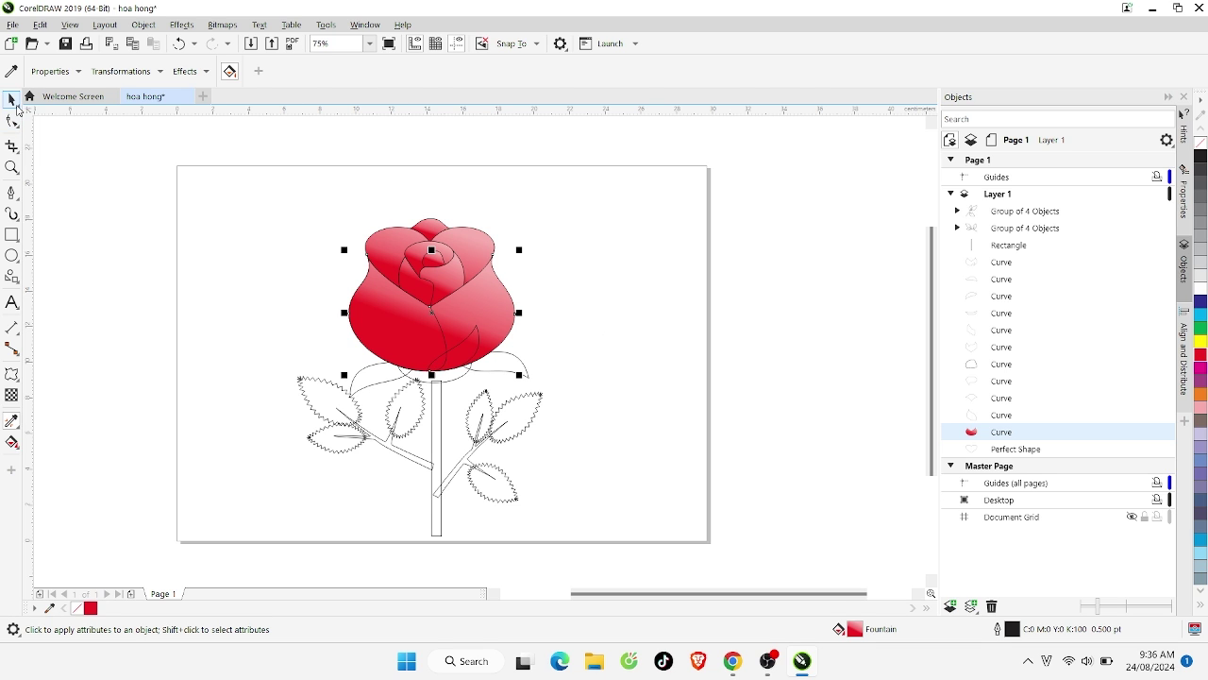
{"action": "left_click", "coordinate": [499, 370]}
{"action": "left_click", "coordinate": [1201, 320]}
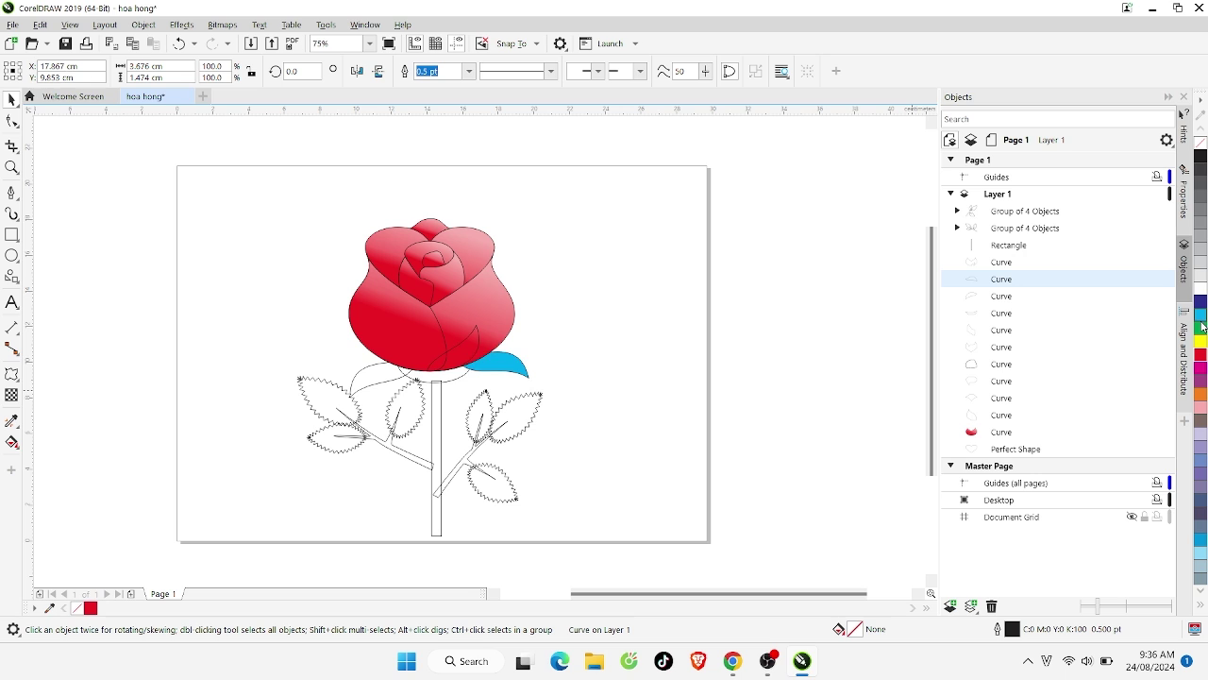
{"action": "left_click", "coordinate": [1200, 331]}
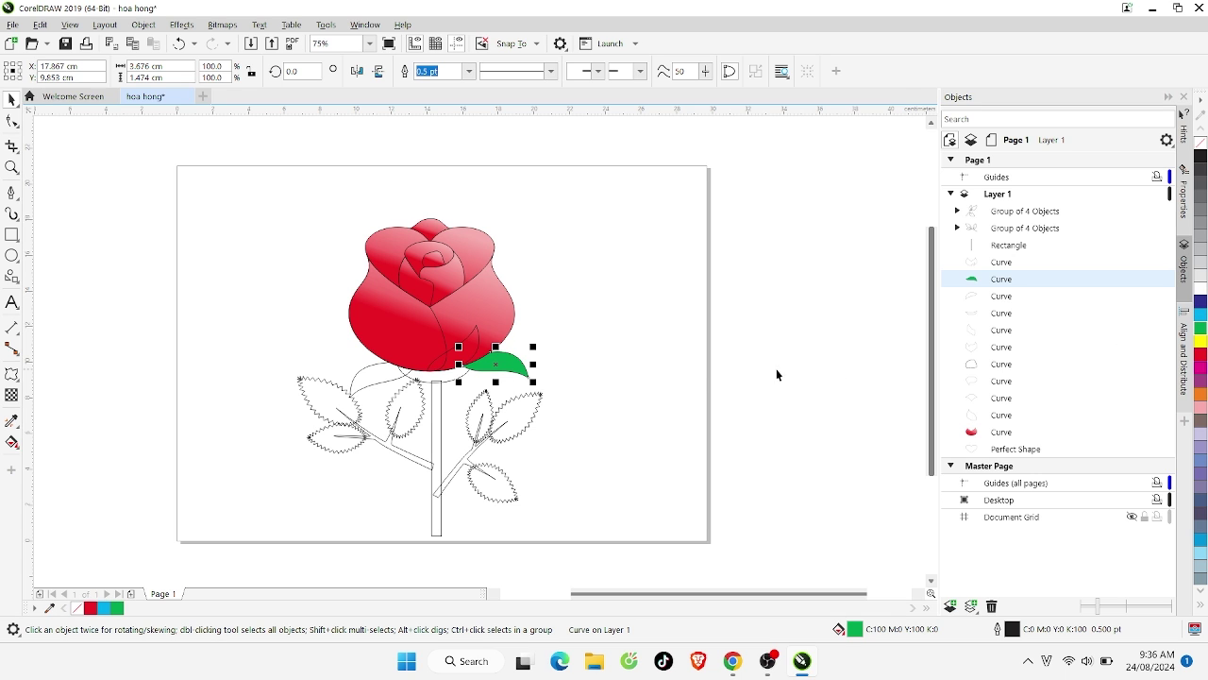
Copy the green fill from the right sepal onto the middle and left sepals, the calyx base and the stem with the Attributes Eyedropper
{"action": "left_click", "coordinate": [11, 421]}
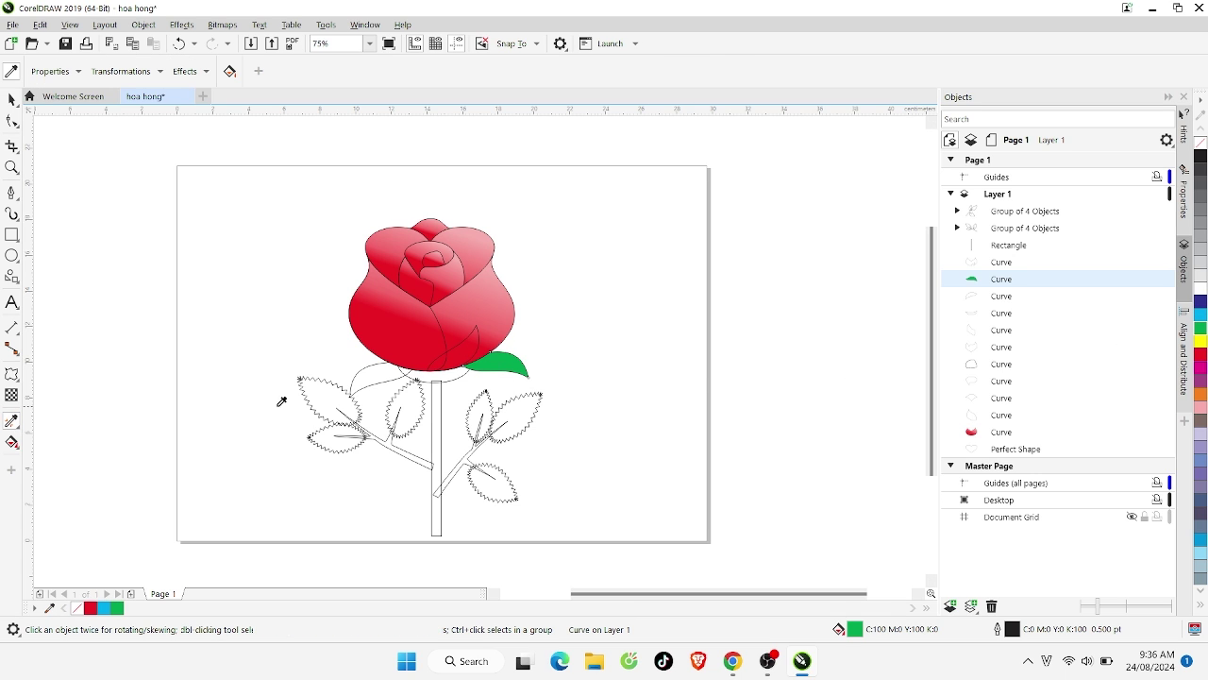
{"action": "left_click", "coordinate": [526, 358]}
{"action": "left_click", "coordinate": [445, 362]}
{"action": "left_click", "coordinate": [382, 377]}
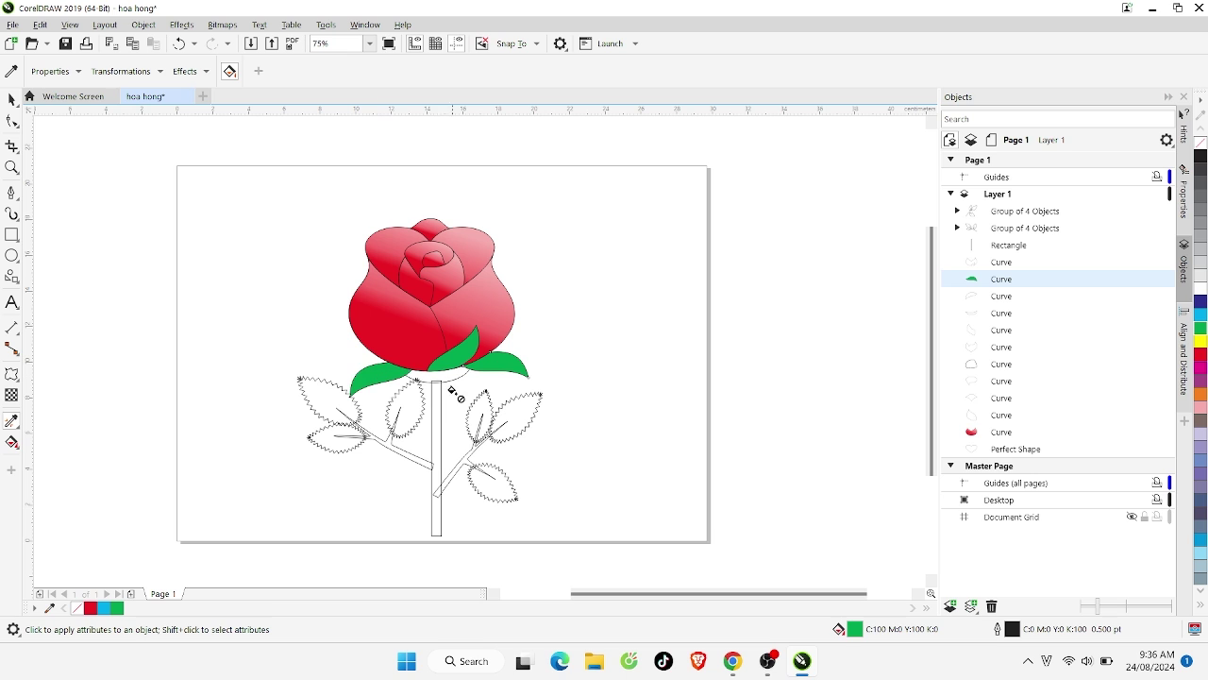
{"action": "left_click", "coordinate": [449, 374]}
{"action": "left_click", "coordinate": [435, 400]}
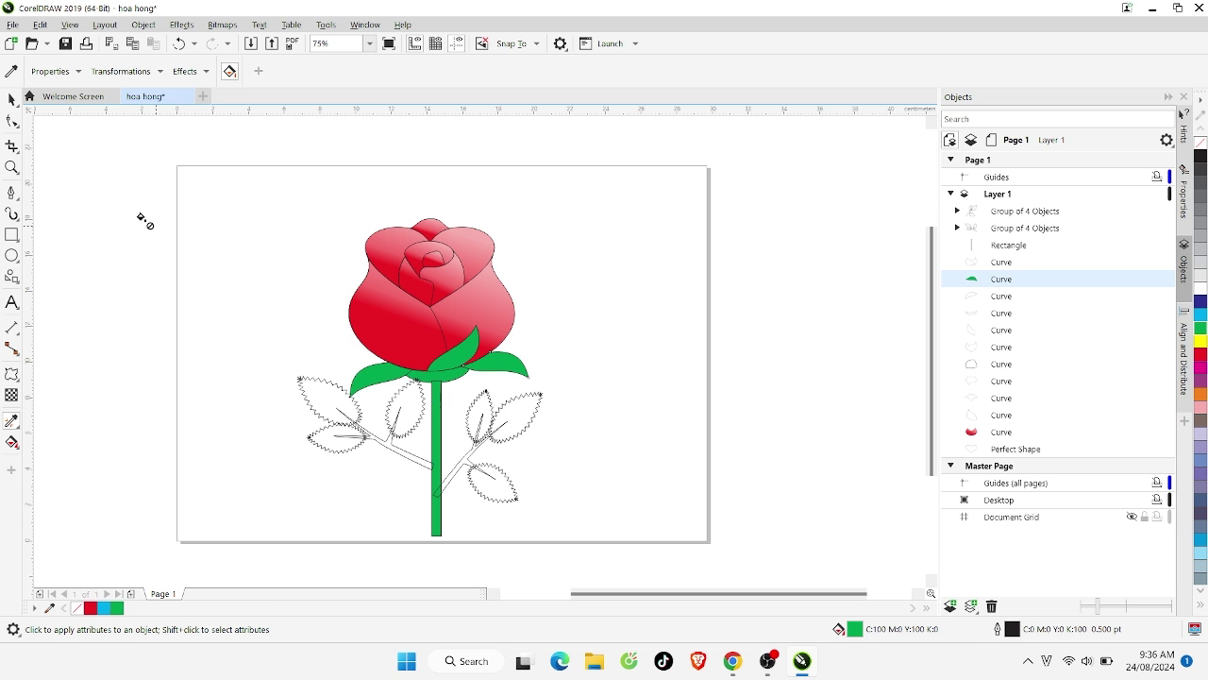
Weld the stem rectangle and the calyx base under the flower into one shape
{"action": "key", "text": "space"}
{"action": "left_click", "coordinate": [438, 446]}
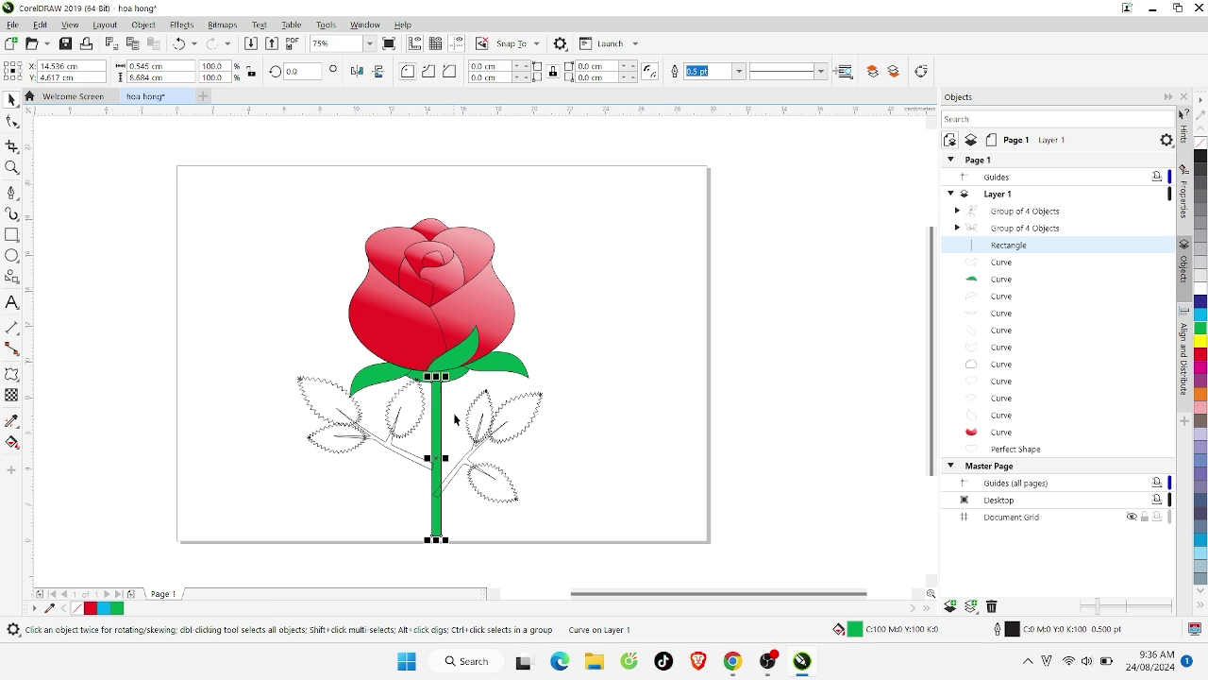
{"action": "left_click", "coordinate": [399, 355], "text": "shift"}
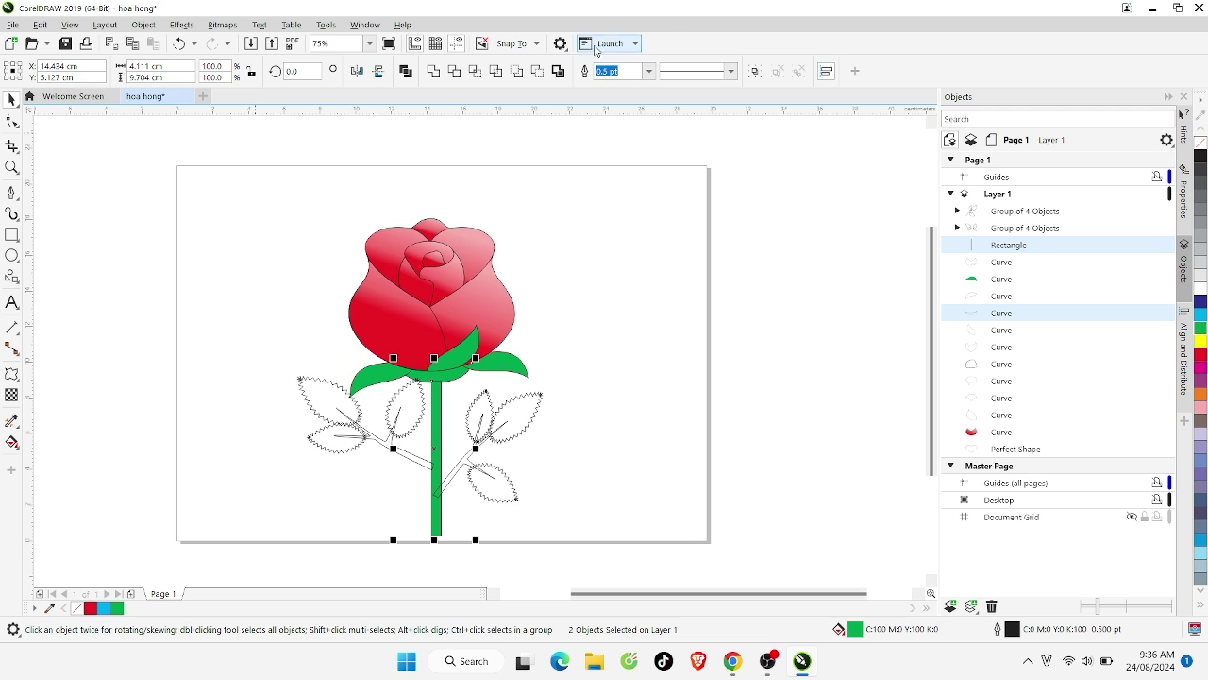
{"action": "left_click", "coordinate": [433, 70]}
{"action": "left_click", "coordinate": [655, 299]}
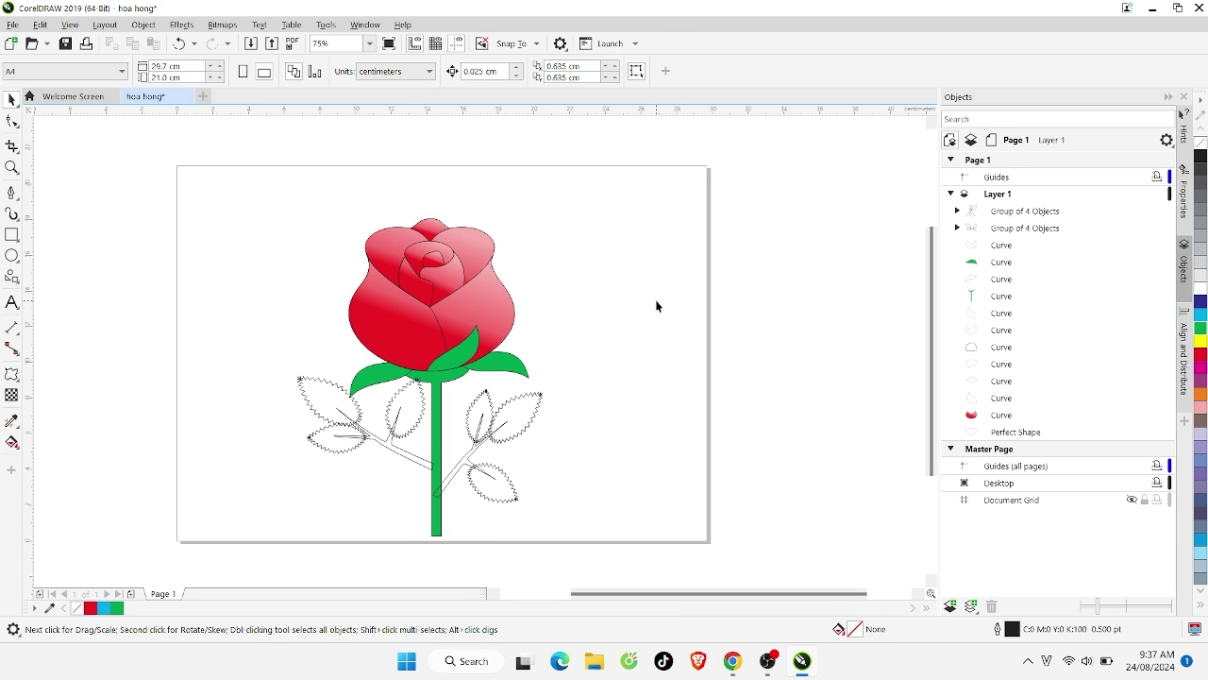
Group the three green sepals with the welded stem
{"action": "left_click", "coordinate": [380, 377]}
{"action": "left_click", "coordinate": [436, 444], "text": "shift"}
{"action": "left_click", "coordinate": [469, 349], "text": "shift"}
{"action": "left_click", "coordinate": [508, 373], "text": "shift"}
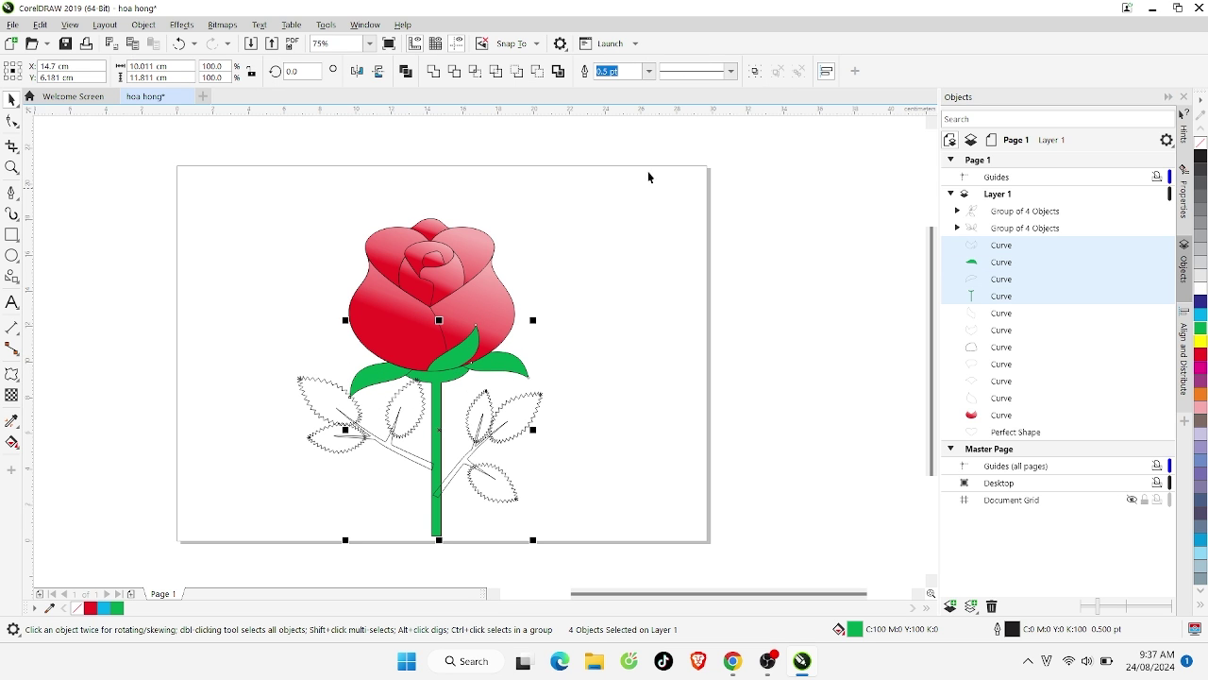
{"action": "left_click", "coordinate": [755, 71]}
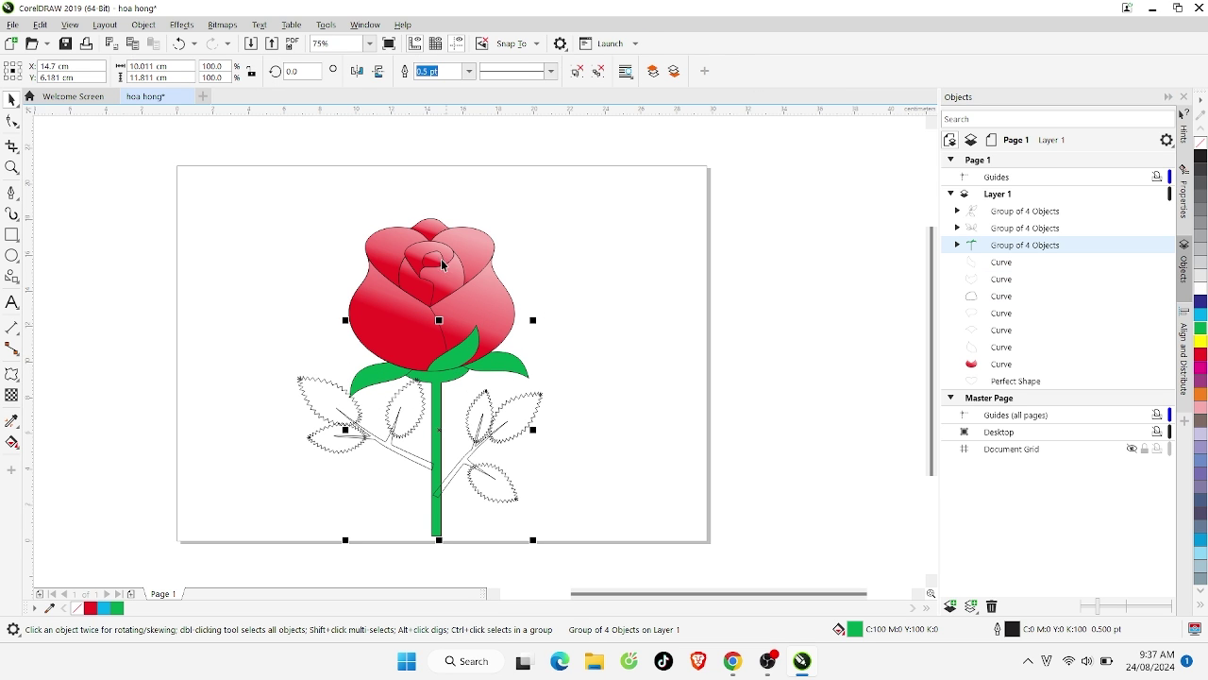
Set the outlines of all the petal shapes to 2.0 pt and colour them white
{"action": "left_click_drag", "start_coordinate": [267, 171], "coordinate": [571, 390]}
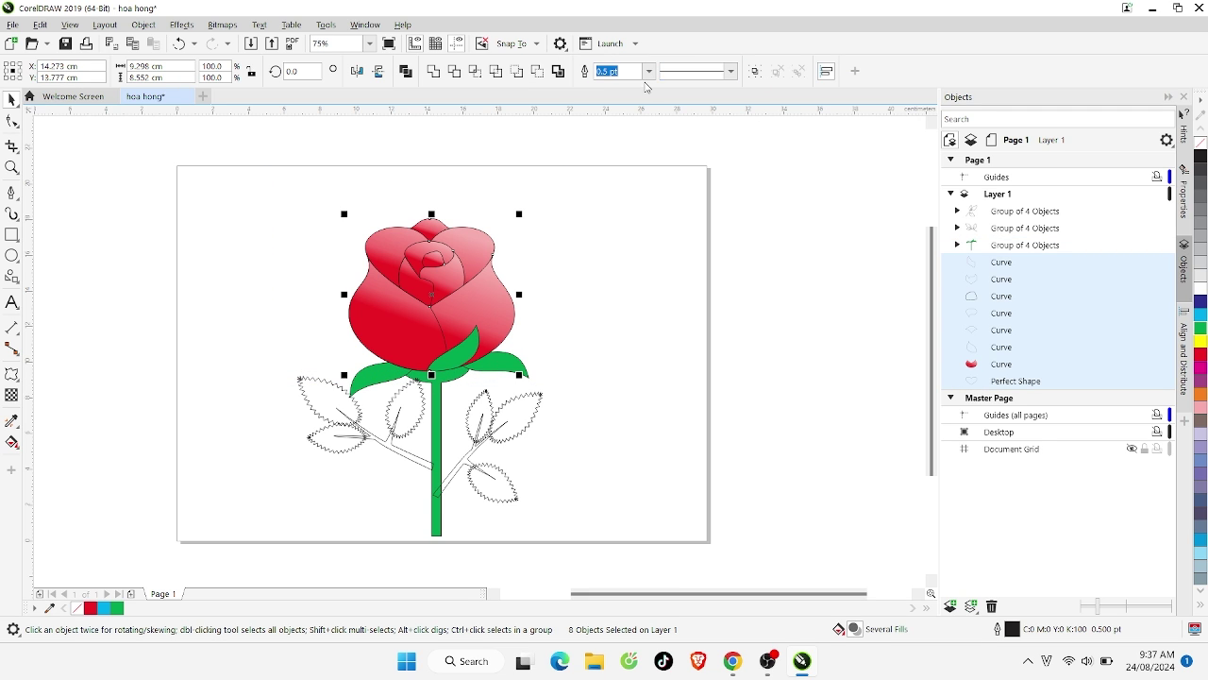
{"action": "left_click", "coordinate": [649, 71]}
{"action": "left_click", "coordinate": [609, 150]}
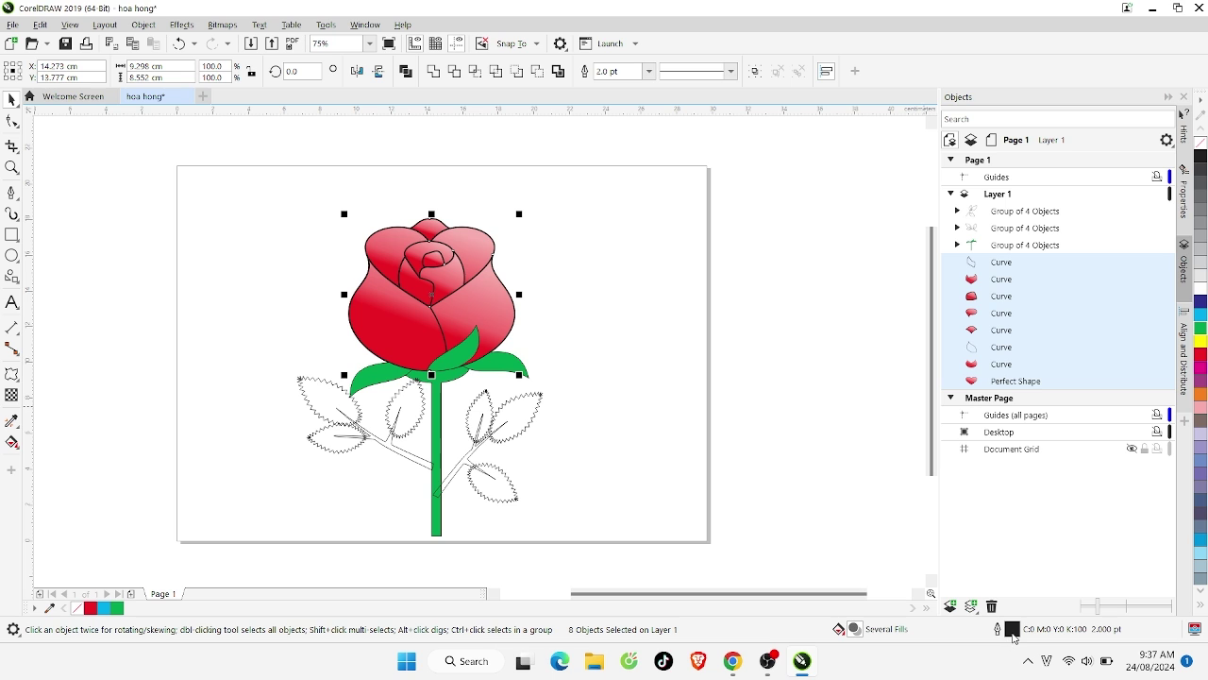
{"action": "double_click", "coordinate": [1012, 629]}
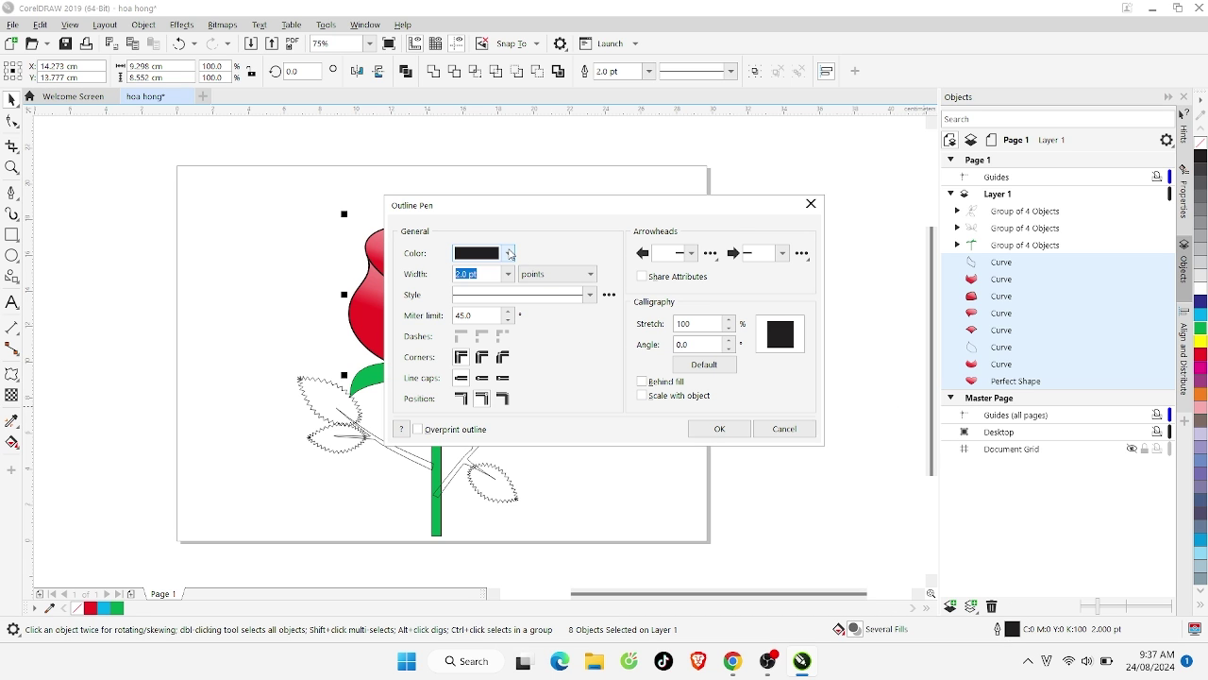
{"action": "left_click", "coordinate": [508, 255]}
{"action": "left_click", "coordinate": [463, 327]}
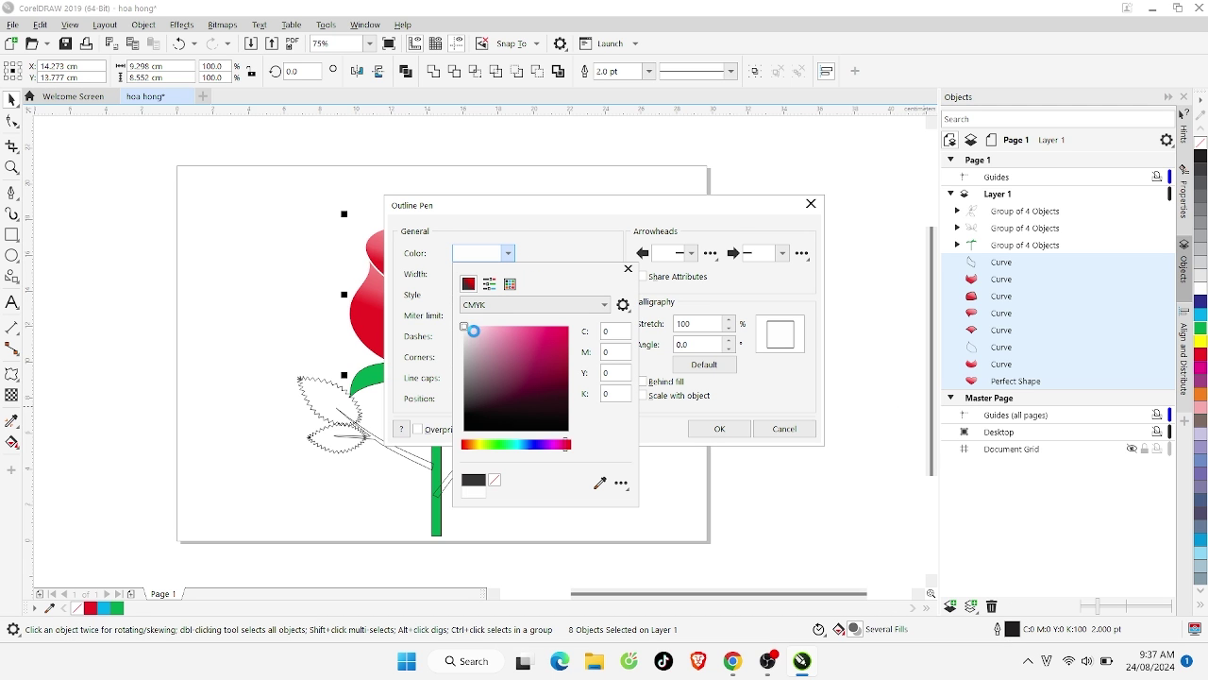
{"action": "left_click", "coordinate": [704, 438]}
{"action": "left_click", "coordinate": [706, 434]}
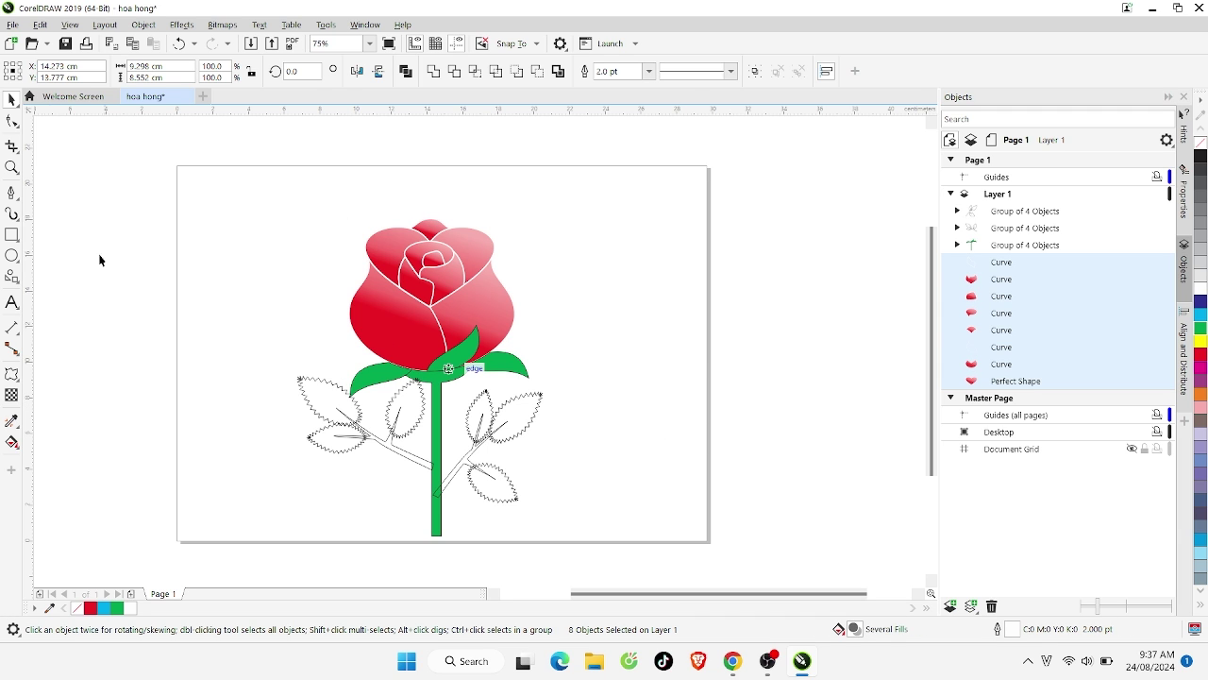
Try to remove the outlines from the stem group and both leafy branch groups, and undo it
{"action": "left_click_drag", "start_coordinate": [254, 323], "coordinate": [577, 418]}
{"action": "left_click_drag", "start_coordinate": [564, 553], "coordinate": [565, 553]}
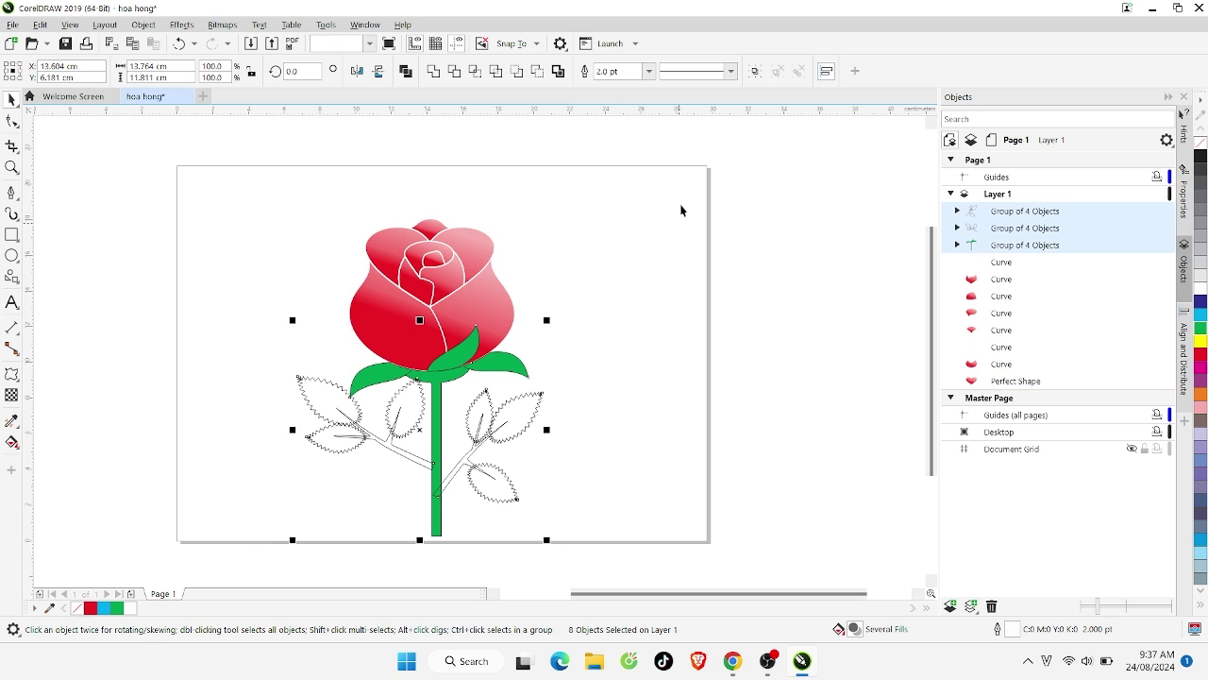
{"action": "left_click", "coordinate": [648, 71]}
{"action": "left_click", "coordinate": [618, 86]}
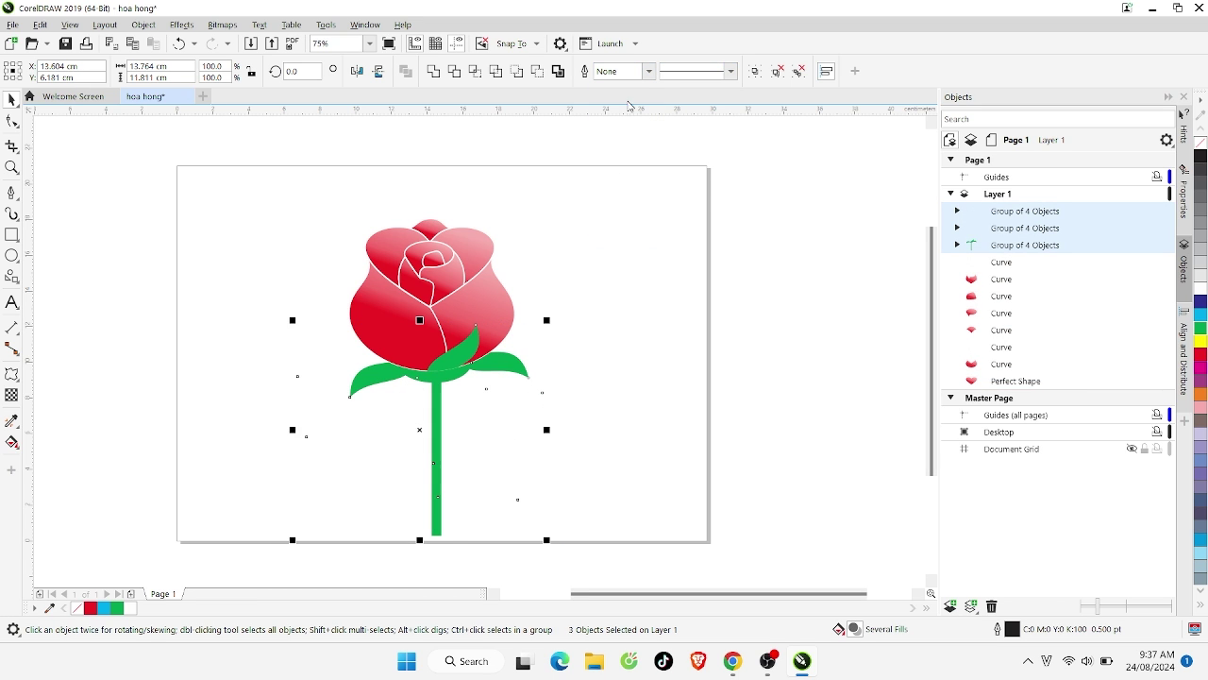
{"action": "key", "text": "ctrl+z"}
{"action": "key", "text": "Escape"}
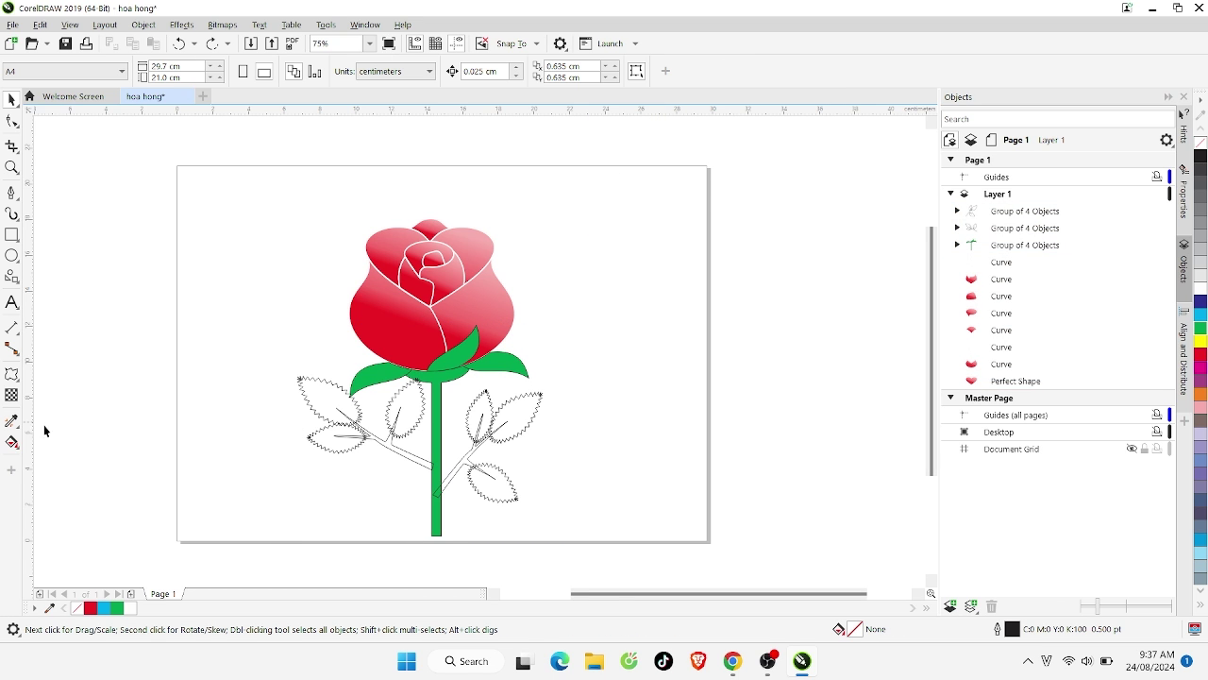
Copy the green fill from the left sepal onto all six serrated leaves and both branches with the Attributes Eyedropper
{"action": "left_click", "coordinate": [12, 421]}
{"action": "left_click", "coordinate": [398, 377]}
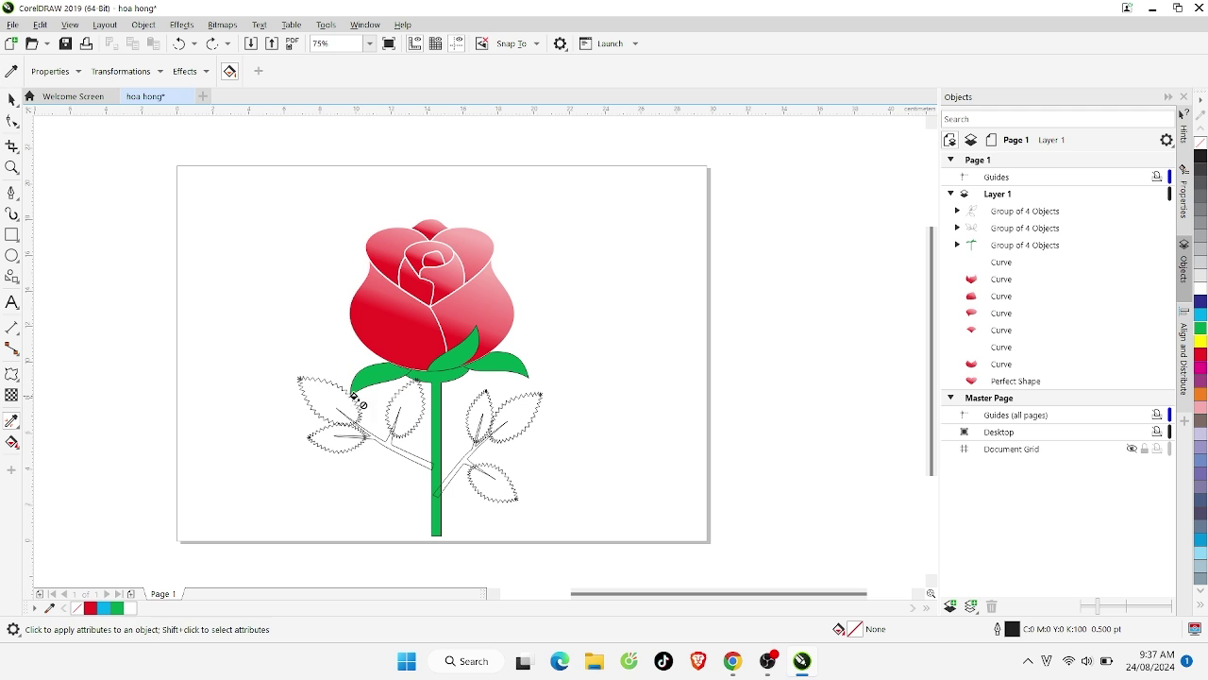
{"action": "left_click", "coordinate": [328, 402]}
{"action": "left_click", "coordinate": [414, 408]}
{"action": "left_click", "coordinate": [331, 441]}
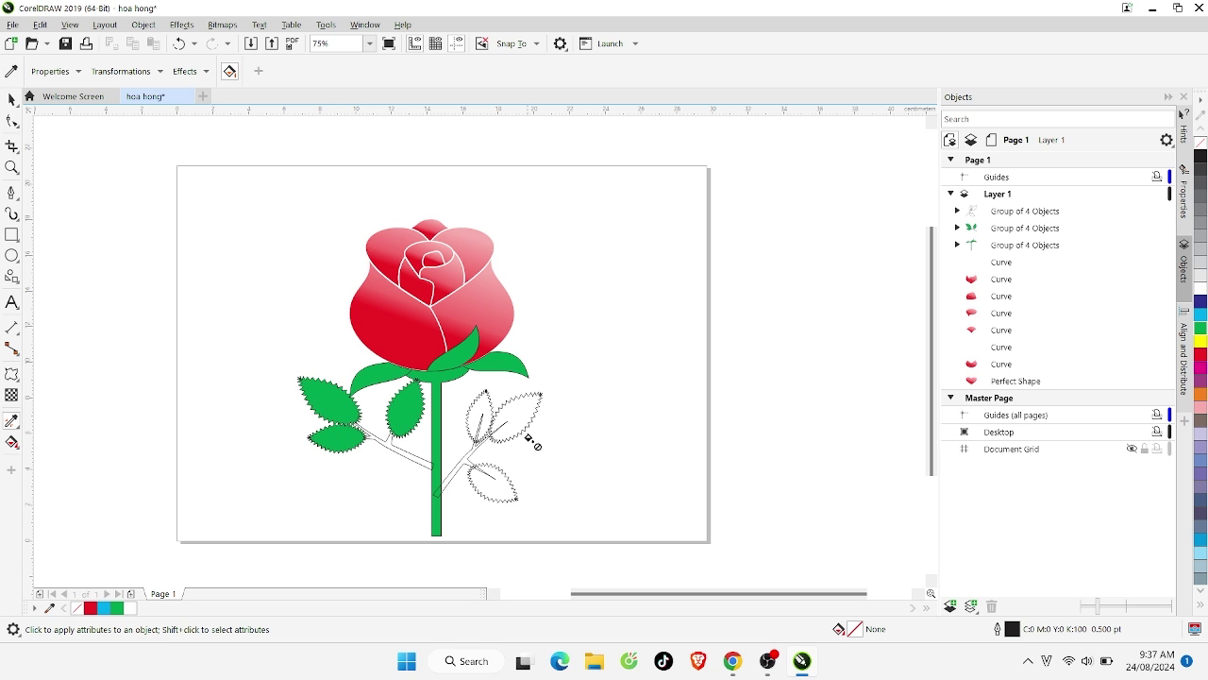
{"action": "left_click", "coordinate": [485, 404]}
{"action": "left_click", "coordinate": [525, 421]}
{"action": "left_click", "coordinate": [496, 486]}
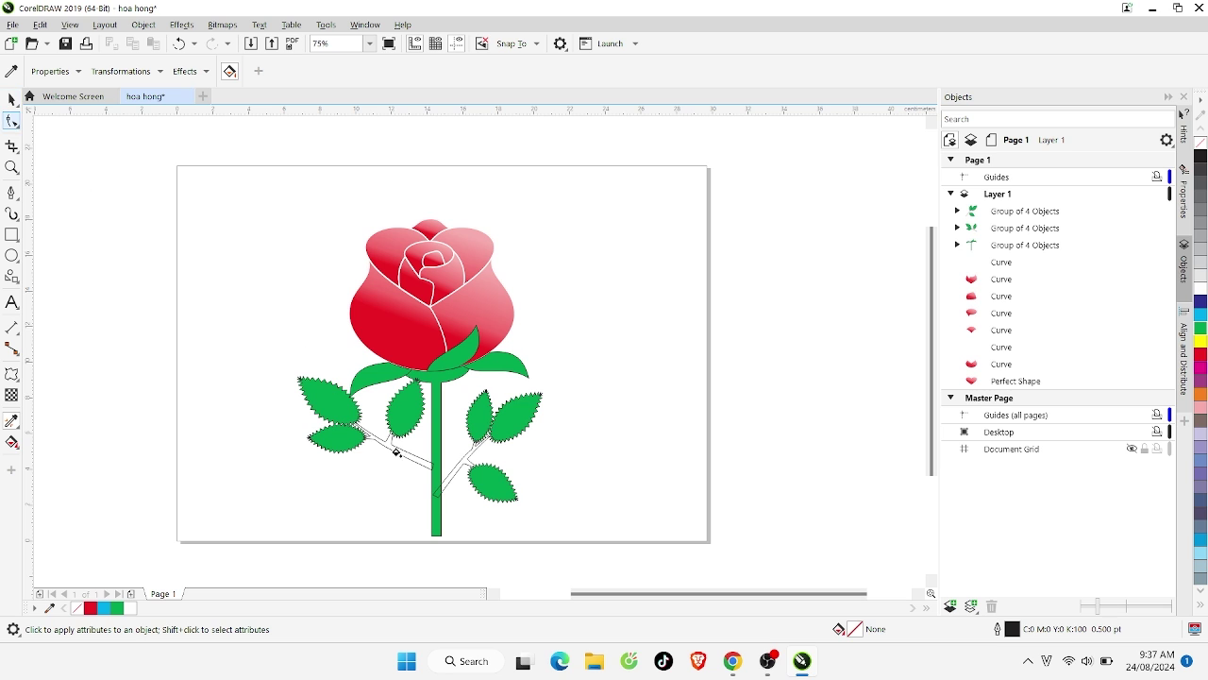
{"action": "left_click", "coordinate": [404, 453]}
{"action": "left_click", "coordinate": [460, 466]}
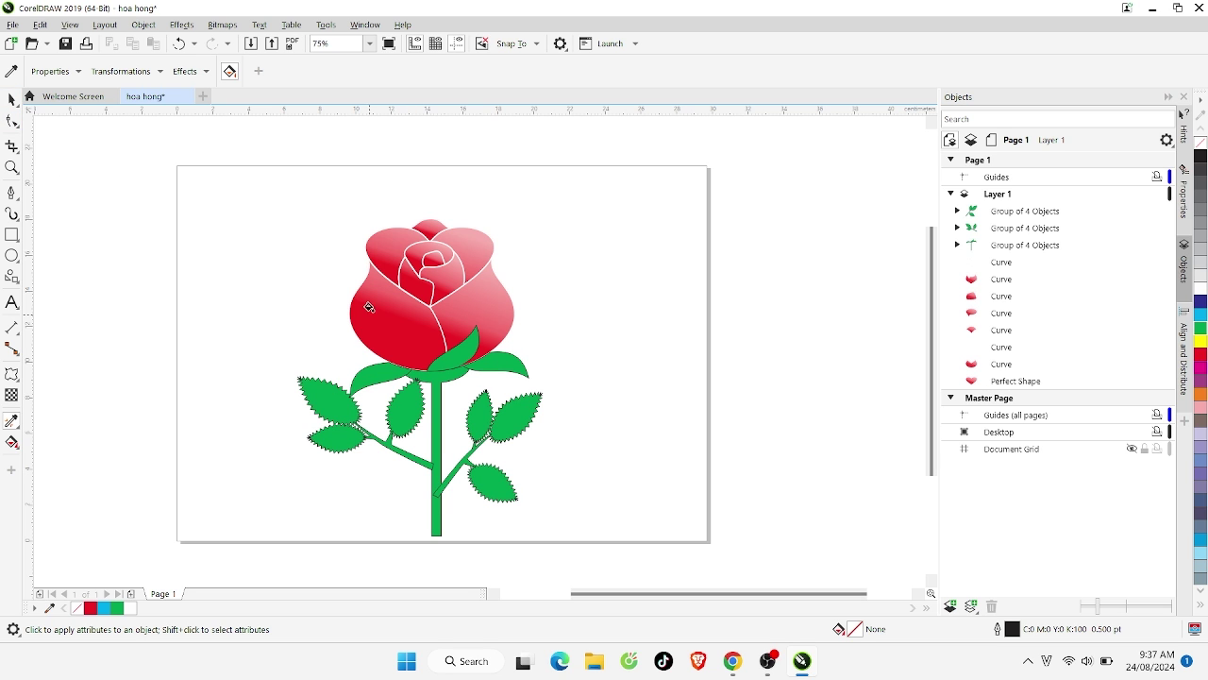
Set the outline width of the stem group and both leafy branch groups to None
{"action": "left_click", "coordinate": [11, 99]}
{"action": "left_click_drag", "start_coordinate": [210, 302], "coordinate": [594, 584]}
{"action": "left_click", "coordinate": [650, 70]}
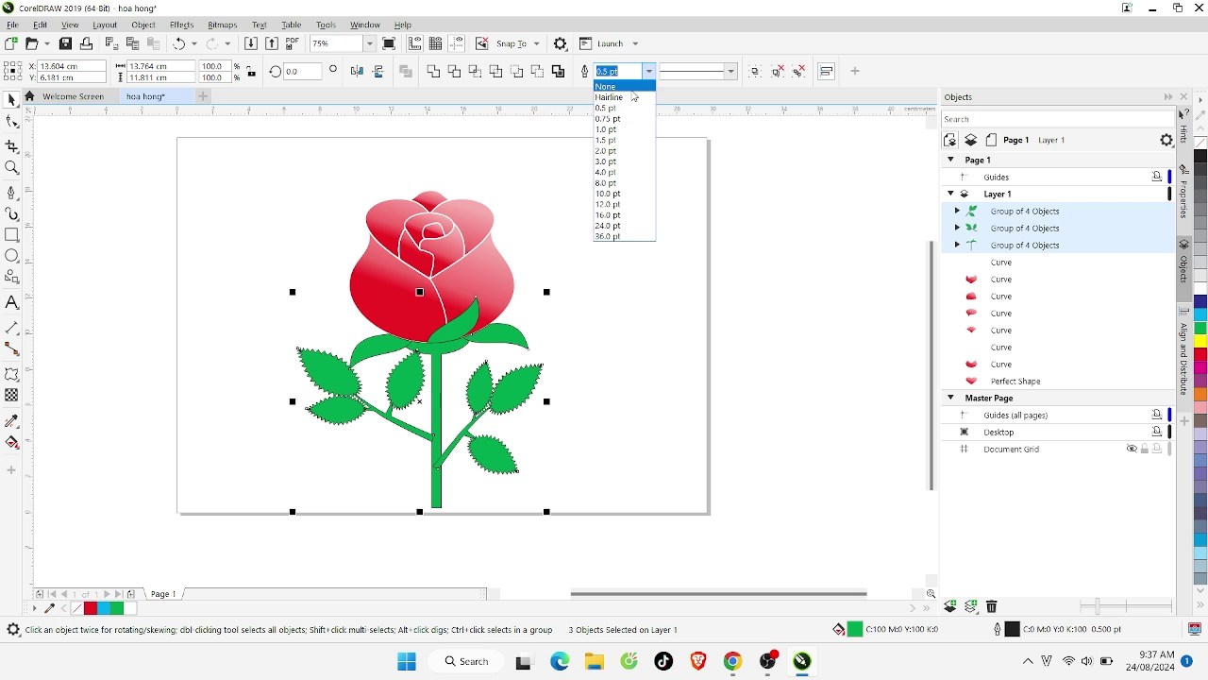
{"action": "left_click", "coordinate": [644, 87]}
{"action": "left_click", "coordinate": [795, 270]}
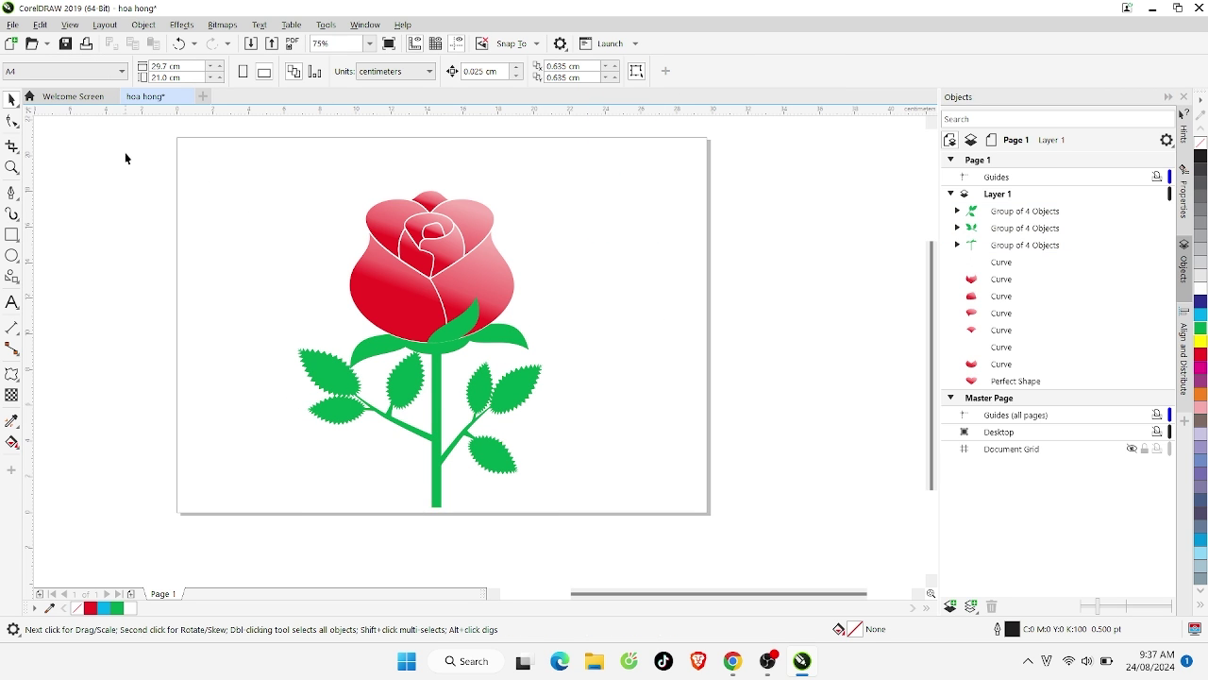
Scale the whole rose down to about 61% and move it up to the page's upper middle
{"action": "left_click_drag", "start_coordinate": [591, 539], "coordinate": [591, 538]}
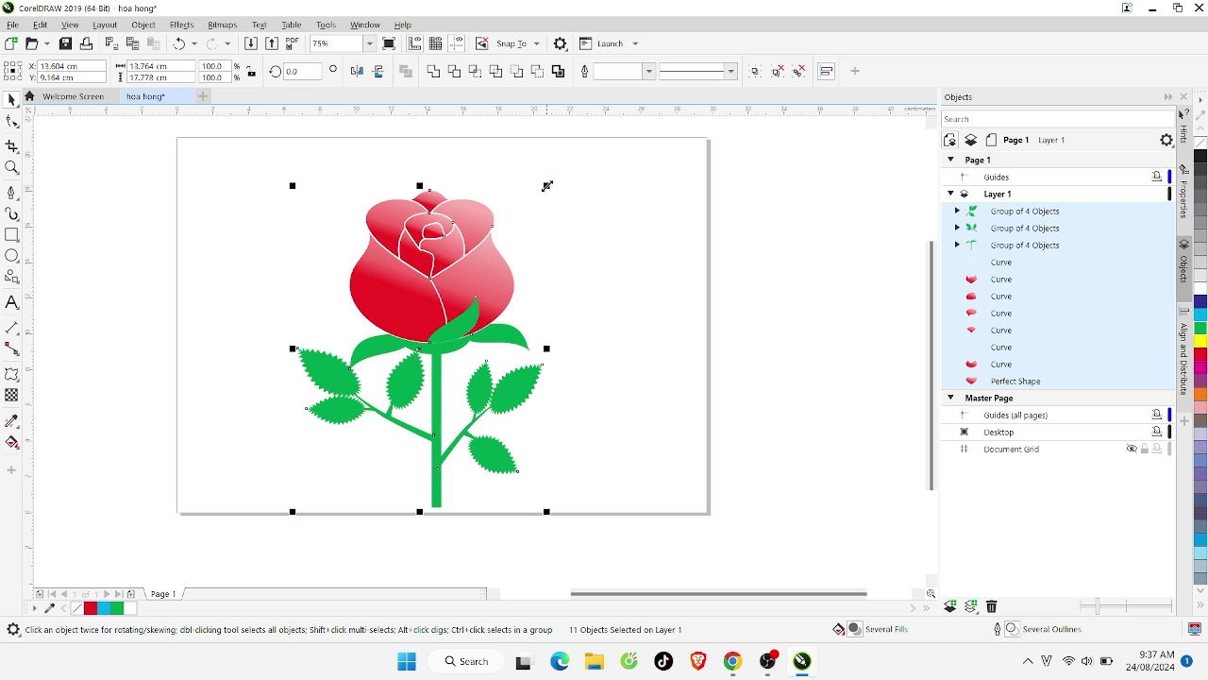
{"action": "left_click_drag", "start_coordinate": [547, 185], "coordinate": [449, 312]}
{"action": "left_click_drag", "start_coordinate": [405, 393], "coordinate": [449, 261]}
{"action": "left_click", "coordinate": [765, 300]}
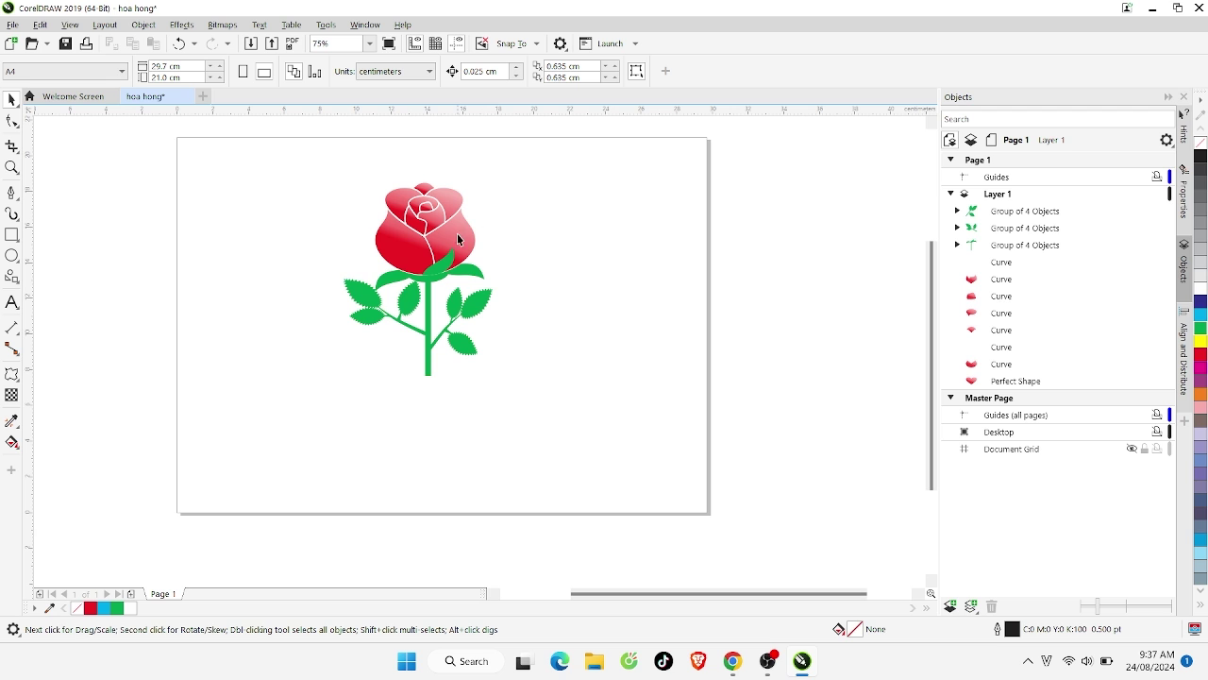
Apply a linear fountain fill running up the stem to the stem and sepal group, with a muted grayish green end colour
{"action": "scroll", "coordinate": [446, 268], "scroll_direction": "up", "scroll_amount": 2}
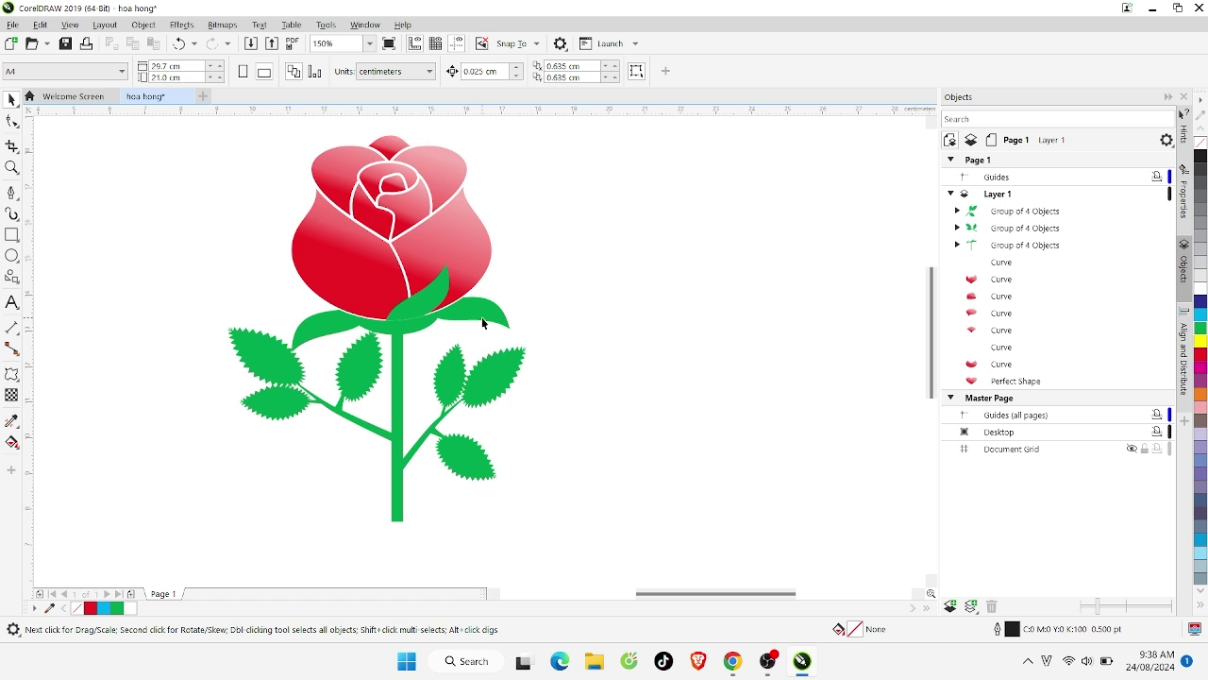
{"action": "left_click", "coordinate": [391, 424]}
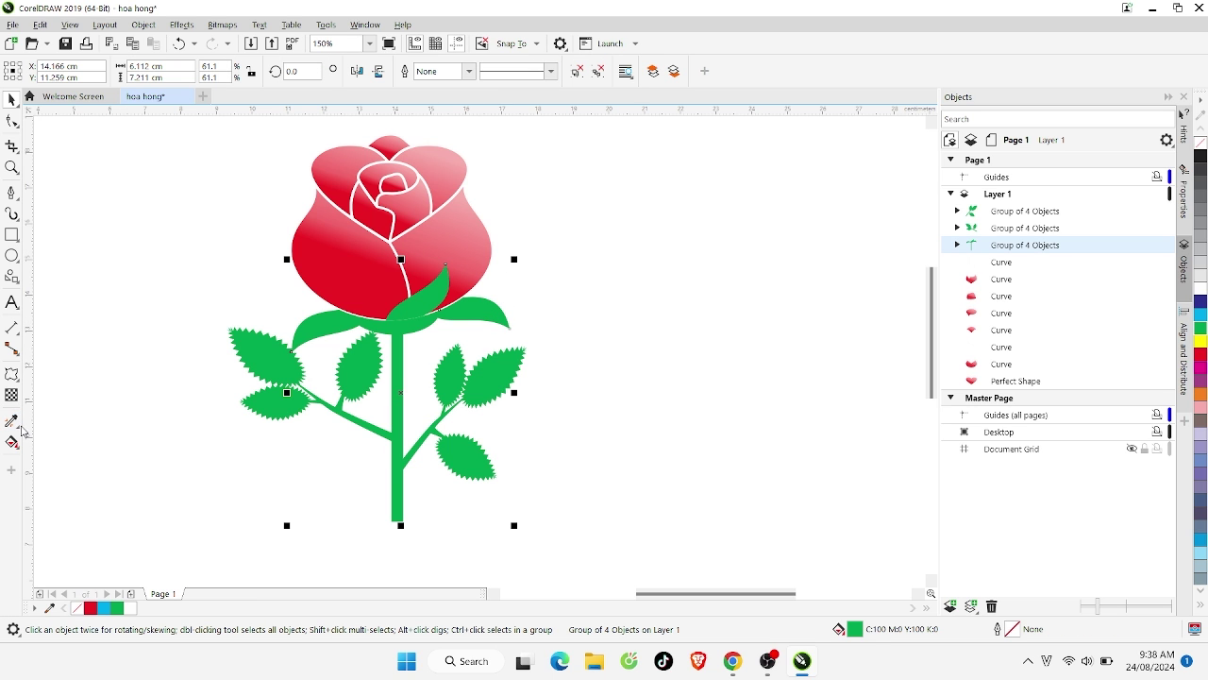
{"action": "left_click", "coordinate": [13, 442]}
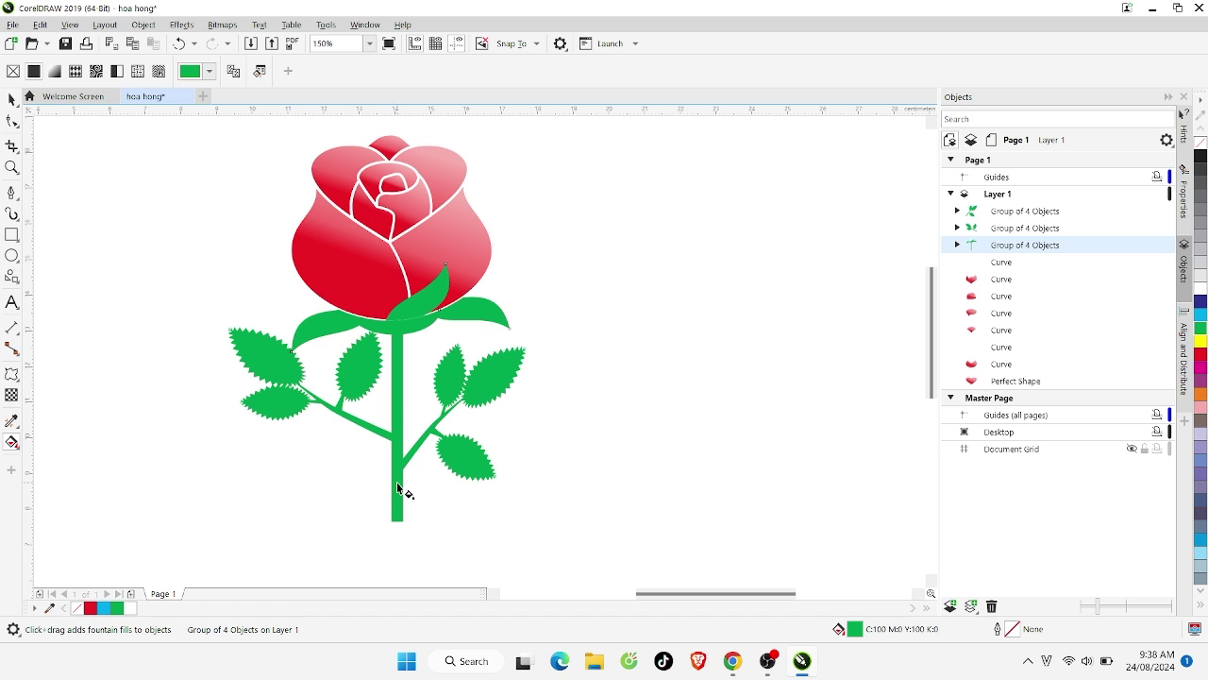
{"action": "left_click_drag", "start_coordinate": [398, 484], "coordinate": [397, 402]}
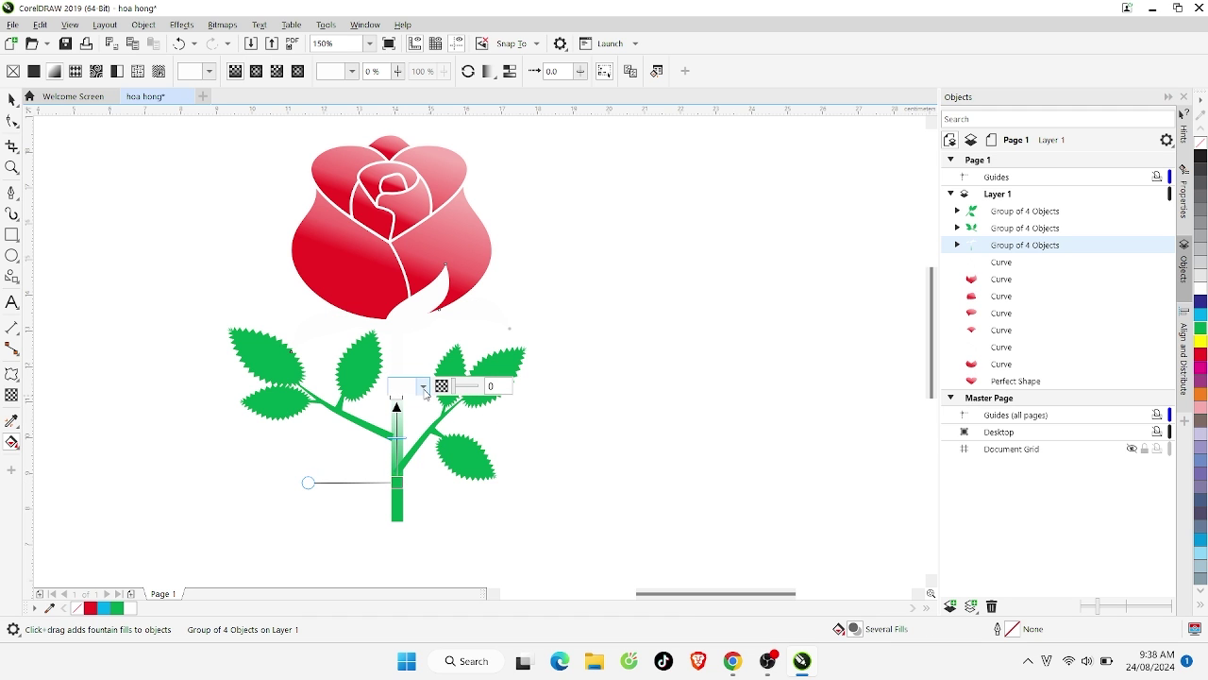
{"action": "left_click", "coordinate": [422, 387]}
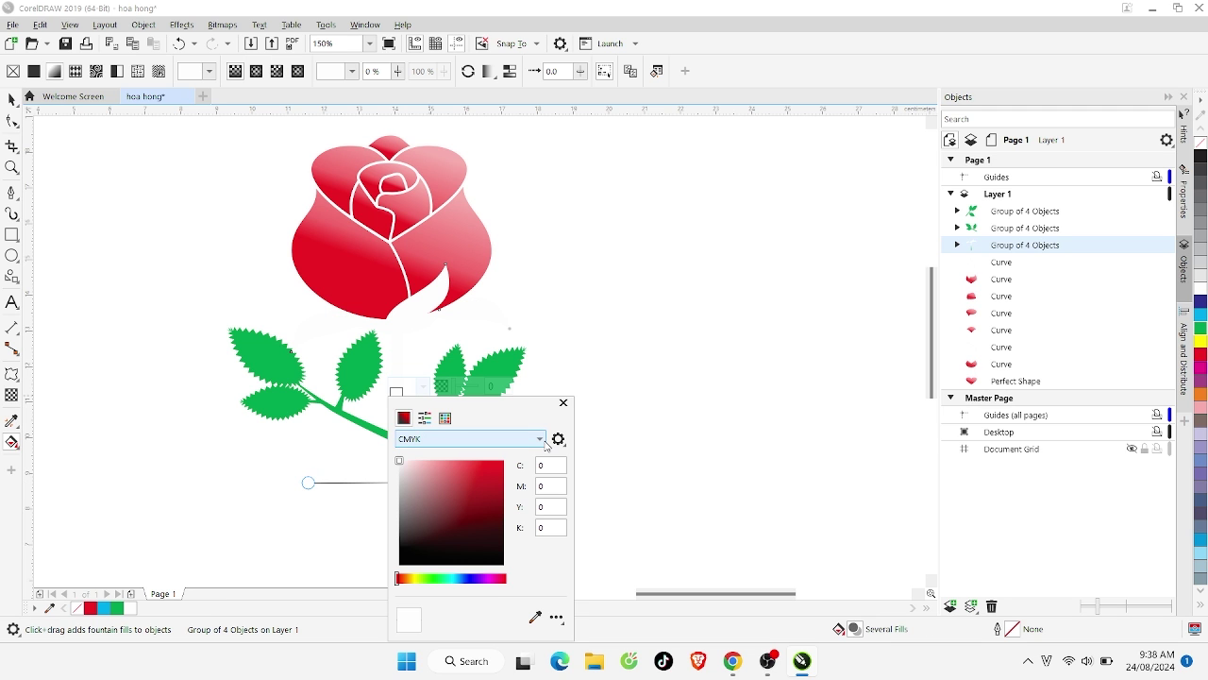
{"action": "left_click", "coordinate": [534, 616]}
{"action": "left_click", "coordinate": [365, 361]}
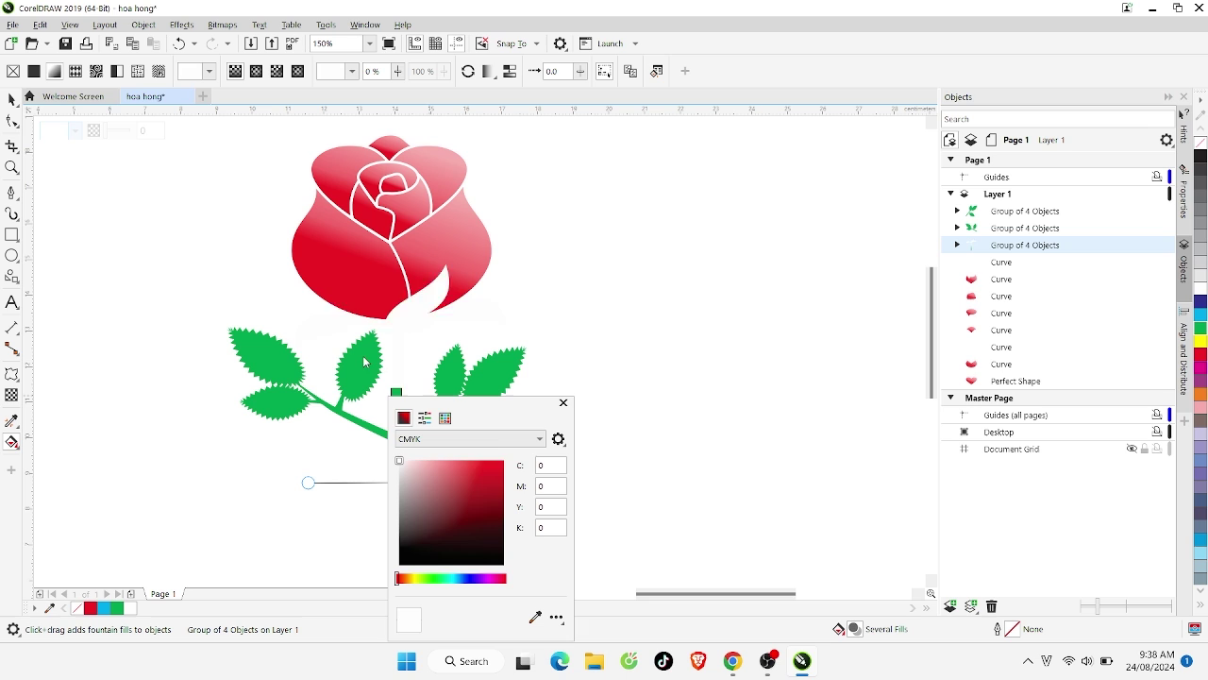
{"action": "left_click", "coordinate": [450, 495]}
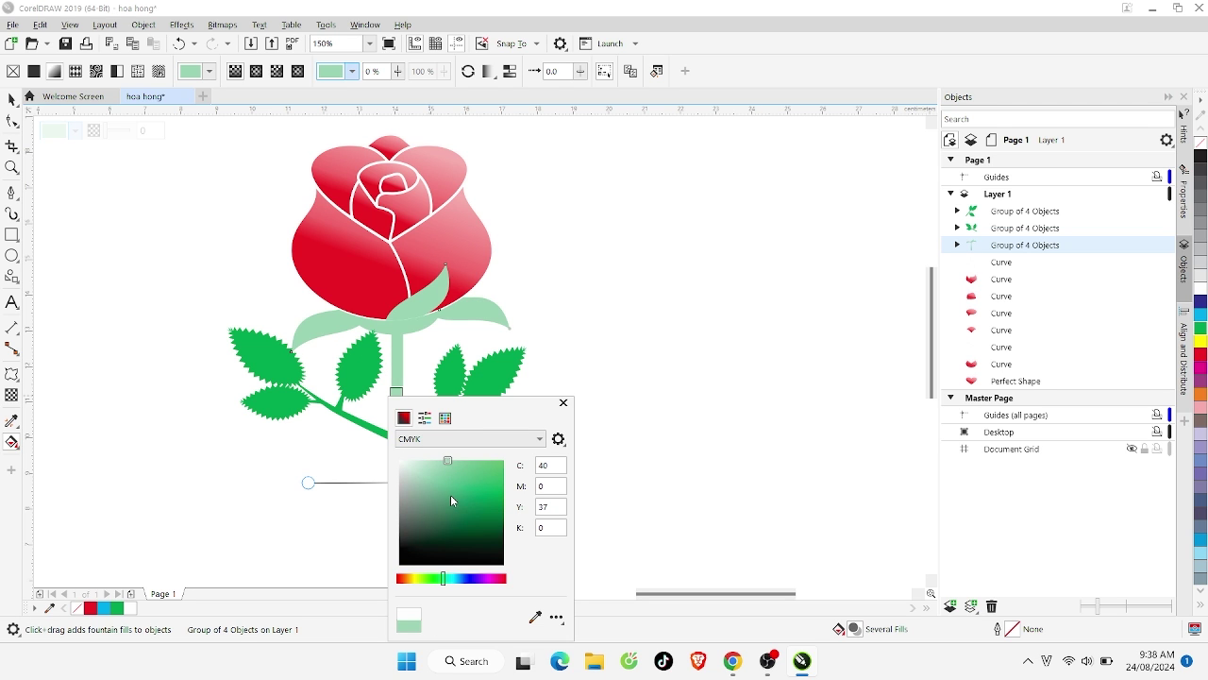
{"action": "left_click", "coordinate": [564, 403]}
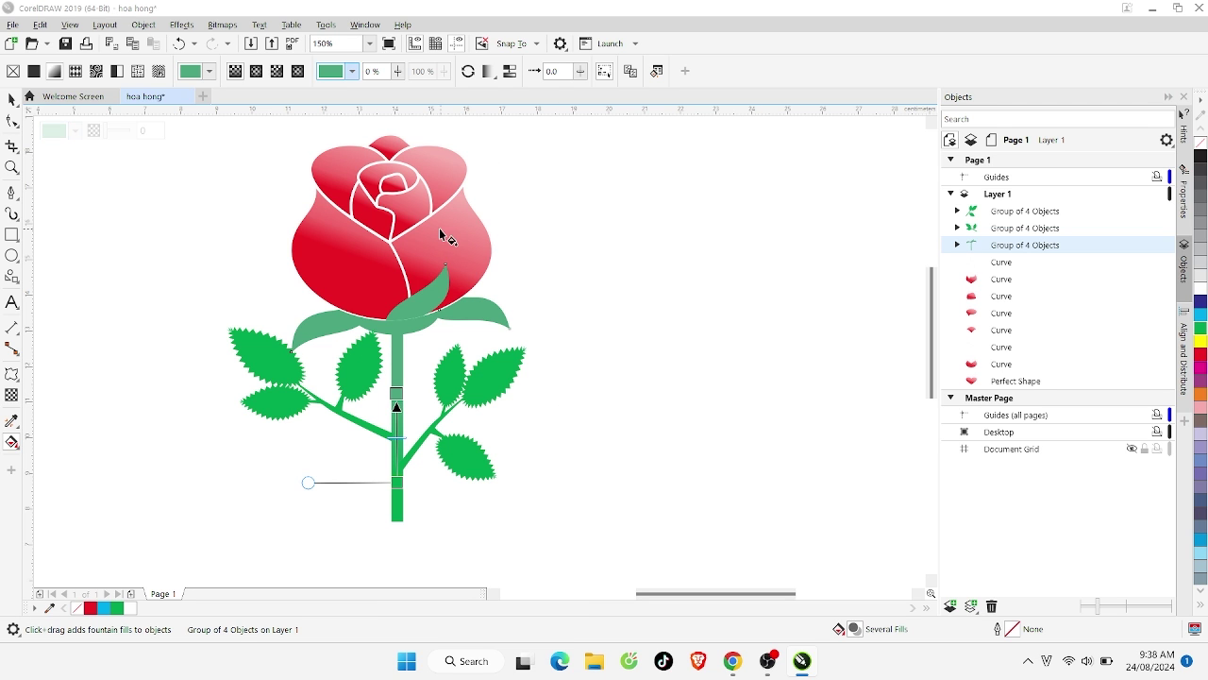
Reverse the fountain fill colours on the stem and sepal group and make the green gradient repeat across it
{"action": "left_click", "coordinate": [468, 71]}
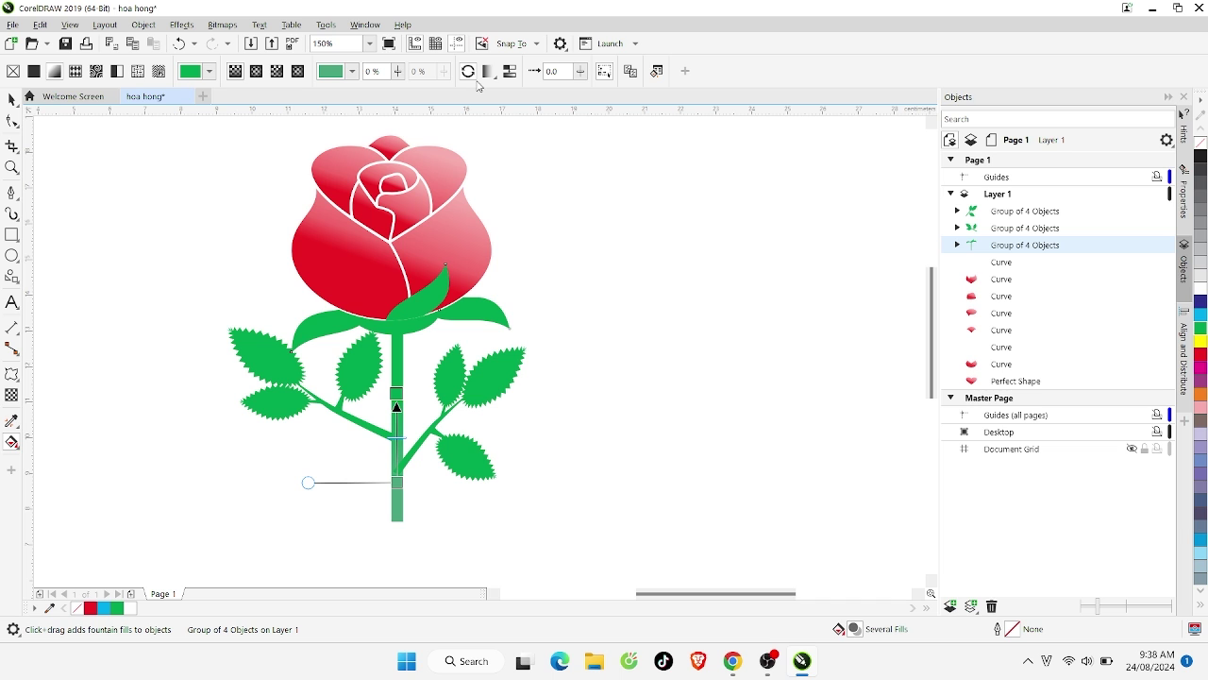
{"action": "left_click", "coordinate": [493, 78]}
{"action": "left_click", "coordinate": [500, 121]}
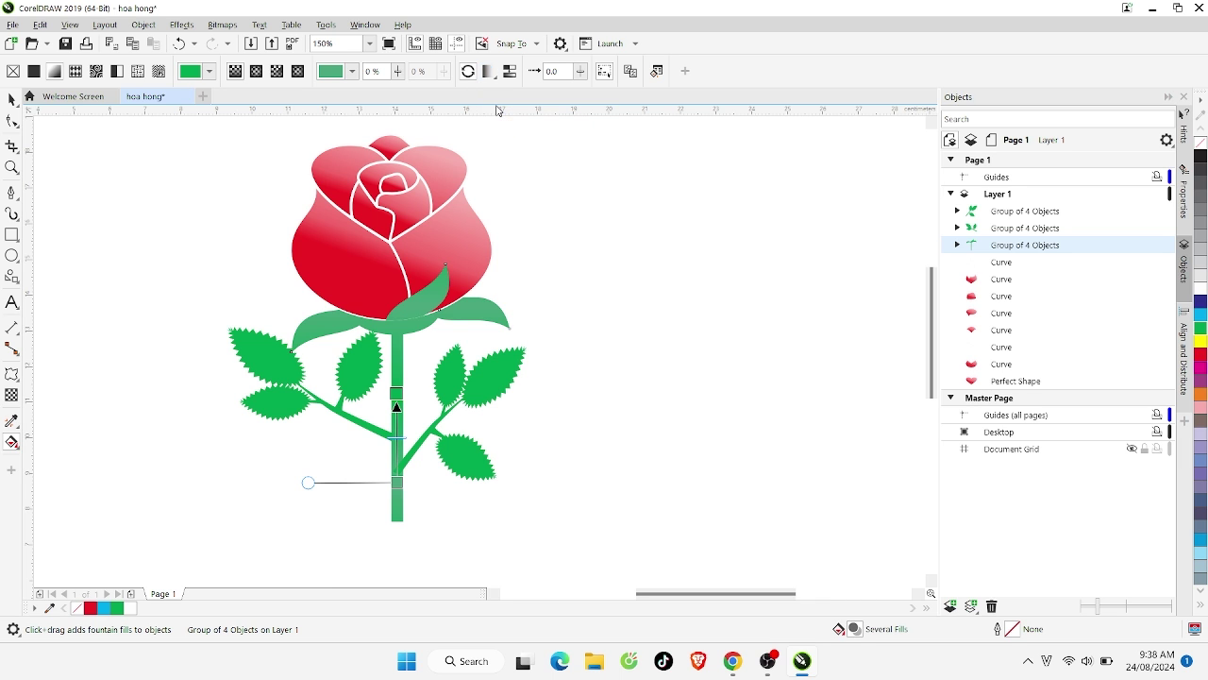
{"action": "left_click", "coordinate": [610, 326]}
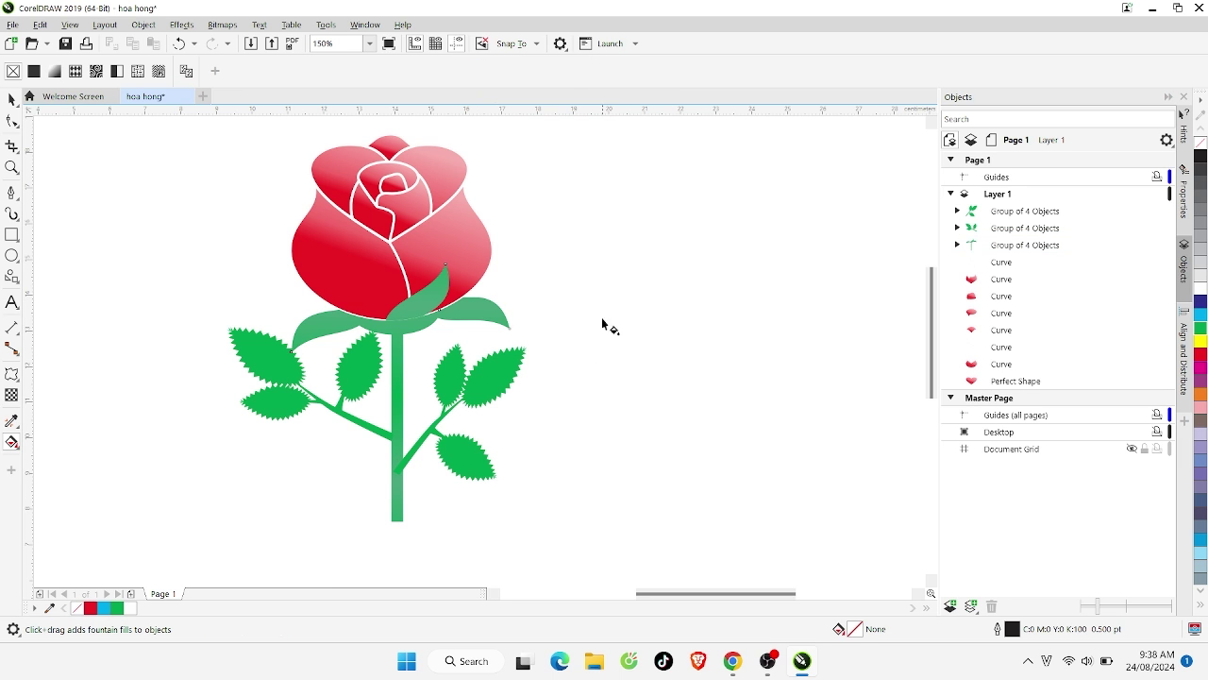
Try an elliptical fountain fill on the stem and sepal group and undo the change
{"action": "left_click", "coordinate": [401, 413]}
{"action": "left_click", "coordinate": [255, 71]}
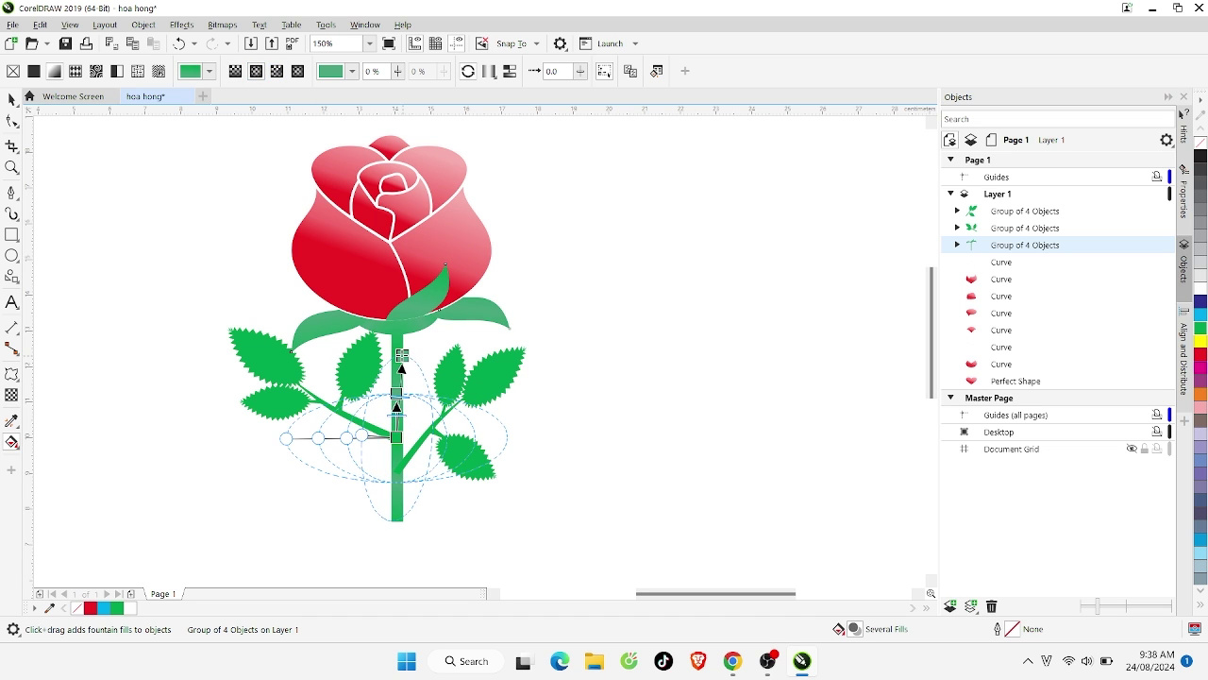
{"action": "left_click", "coordinate": [661, 361]}
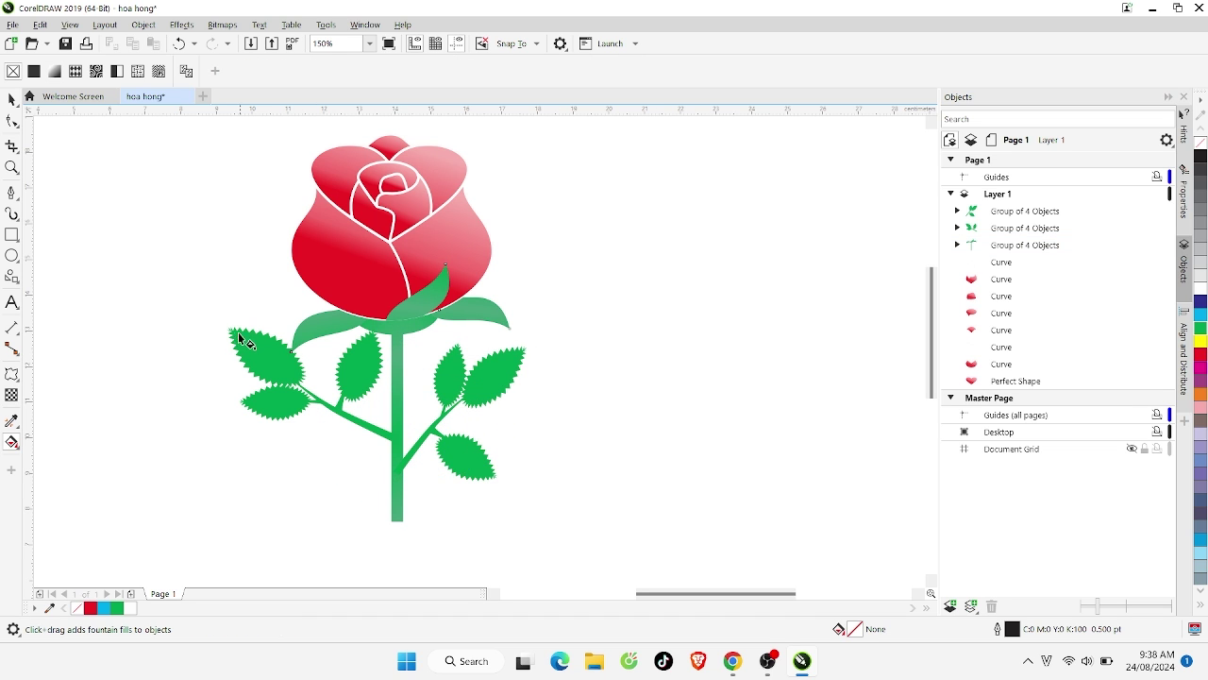
{"action": "key", "text": "ctrl+z"}
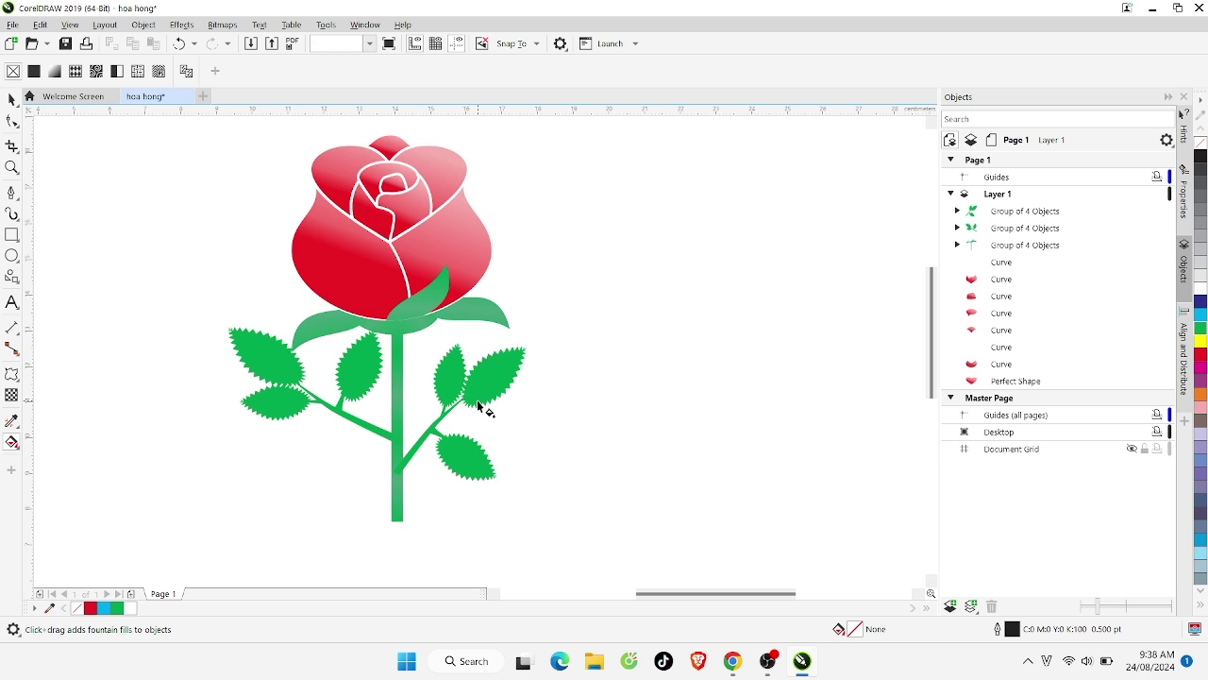
{"action": "scroll", "coordinate": [478, 406], "scroll_direction": "down", "scroll_amount": 4}
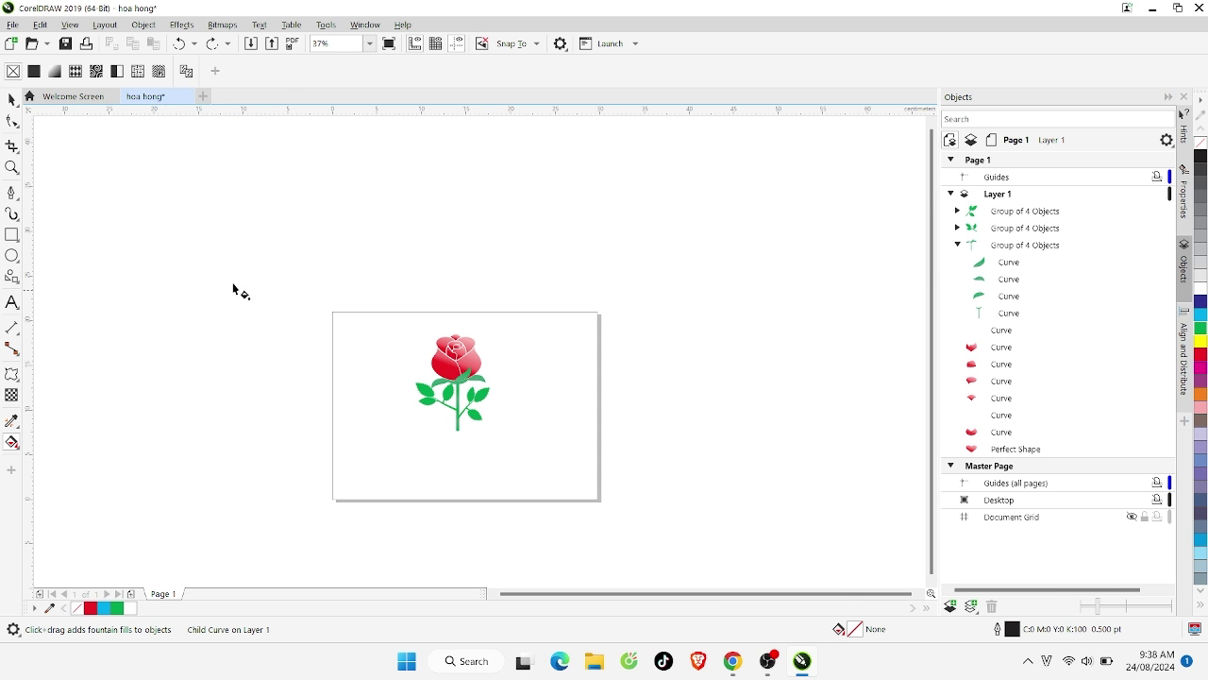
{"action": "scroll", "coordinate": [472, 387], "scroll_direction": "up", "scroll_amount": 2}
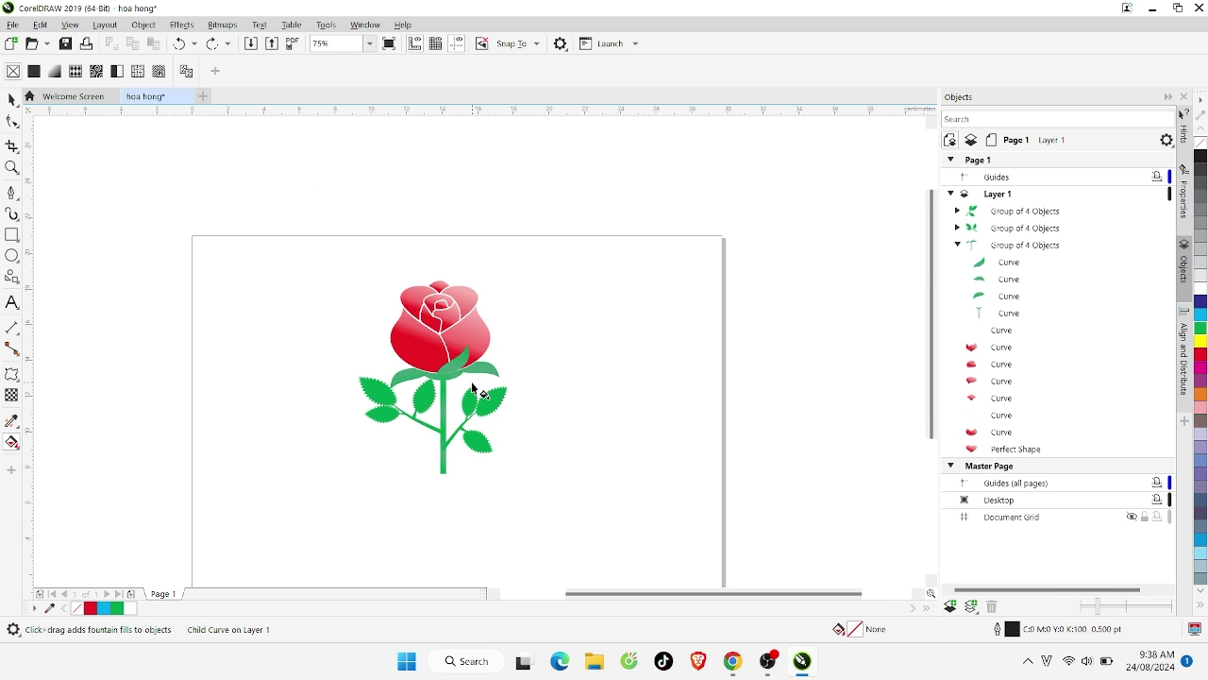